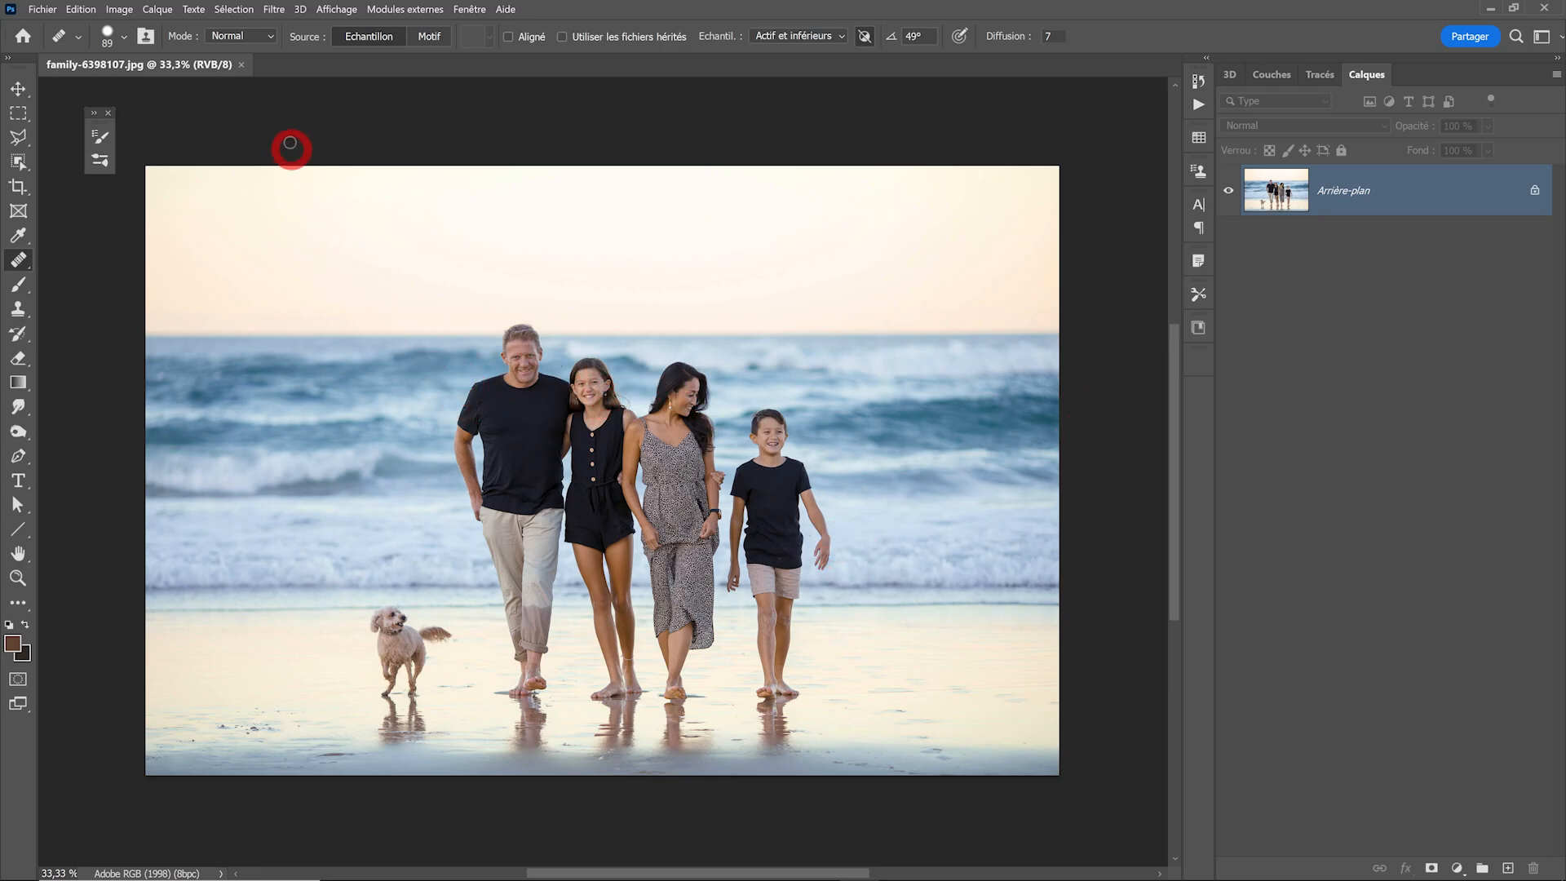
Activate the Quick Selection tool and set Select Subject processing to Cloud (Résultats détaillés)
click(17, 165)
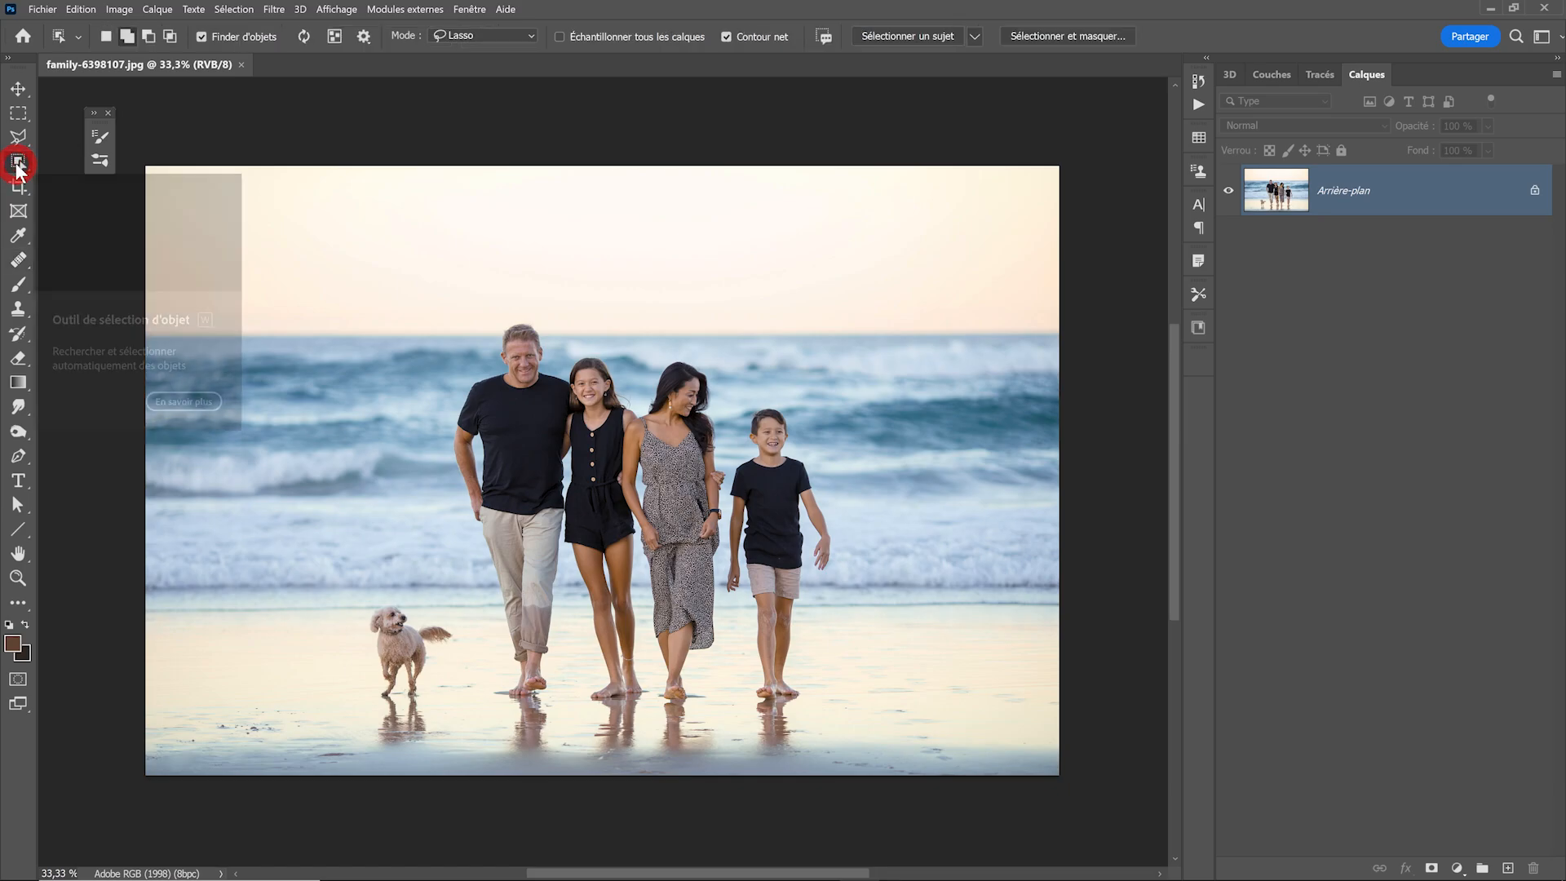
right_click(20, 168)
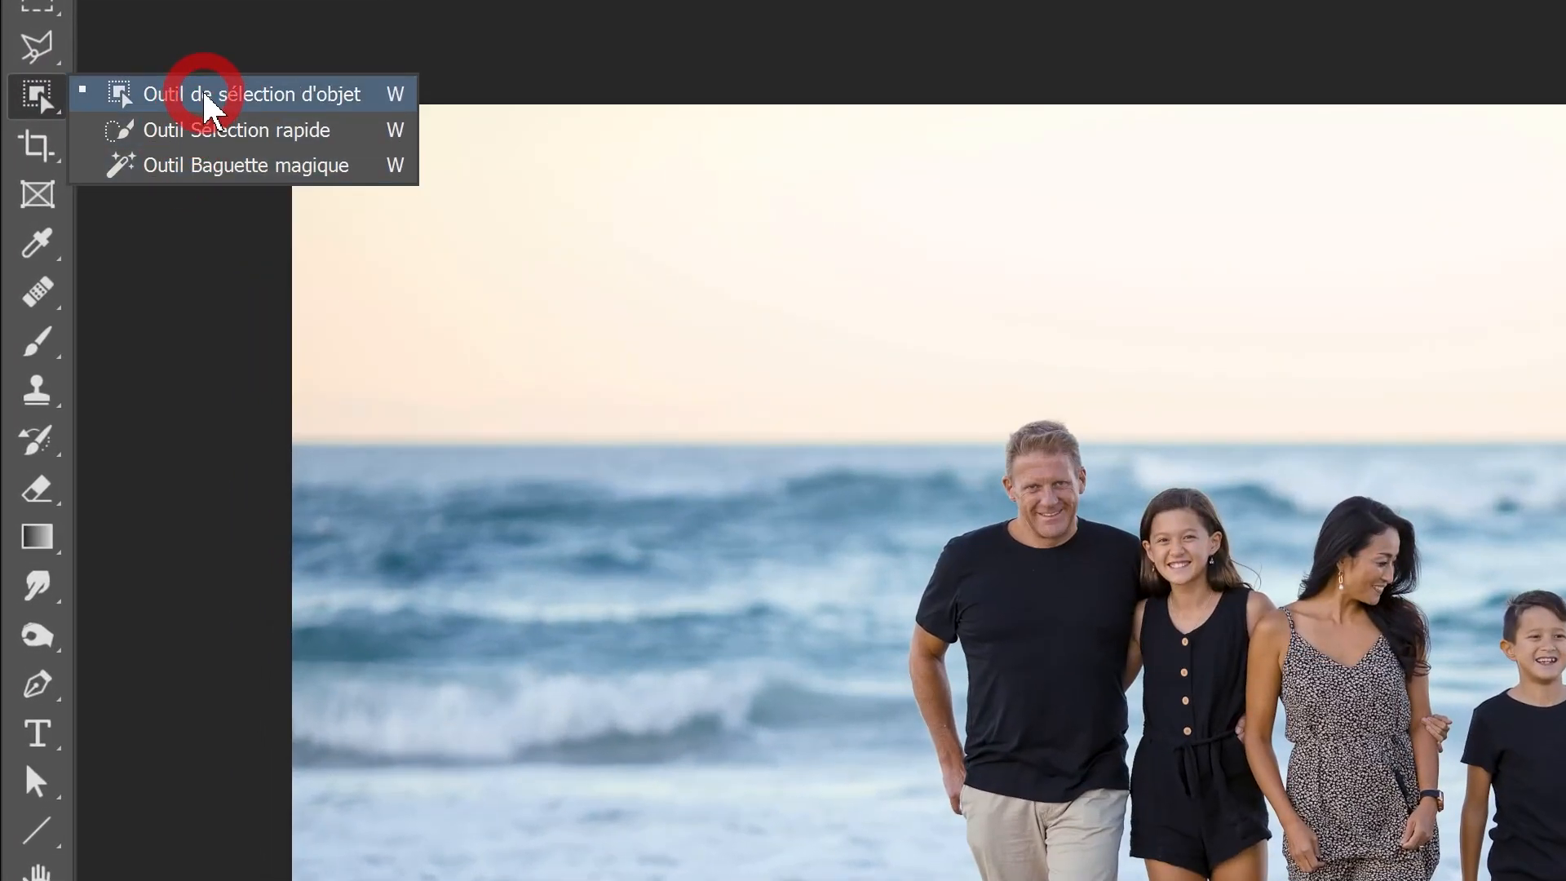
click(251, 167)
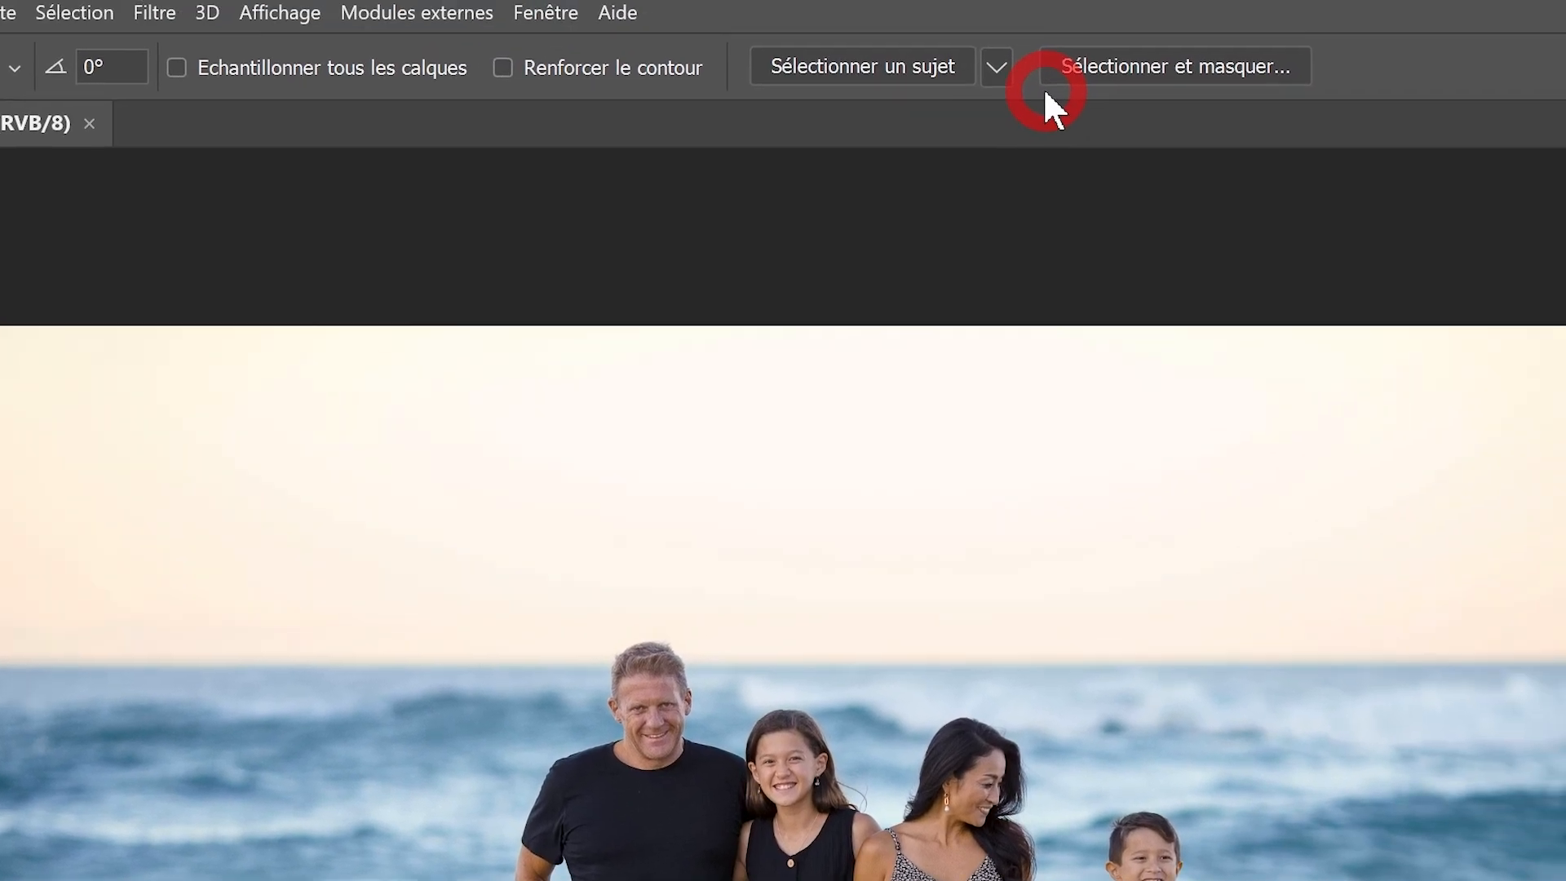
click(989, 73)
click(1016, 147)
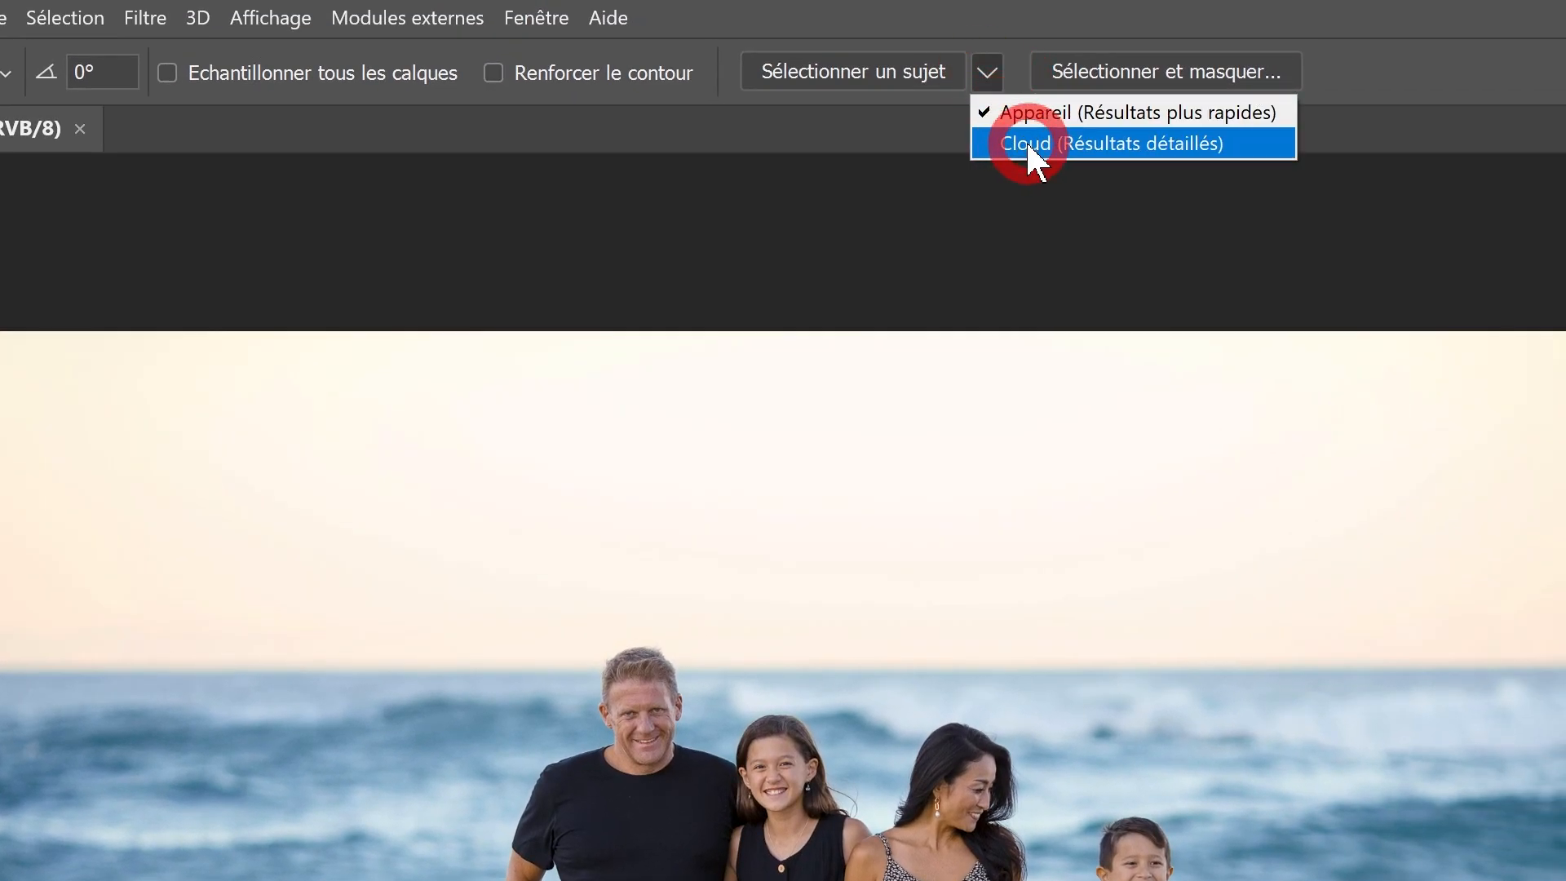
click(1245, 146)
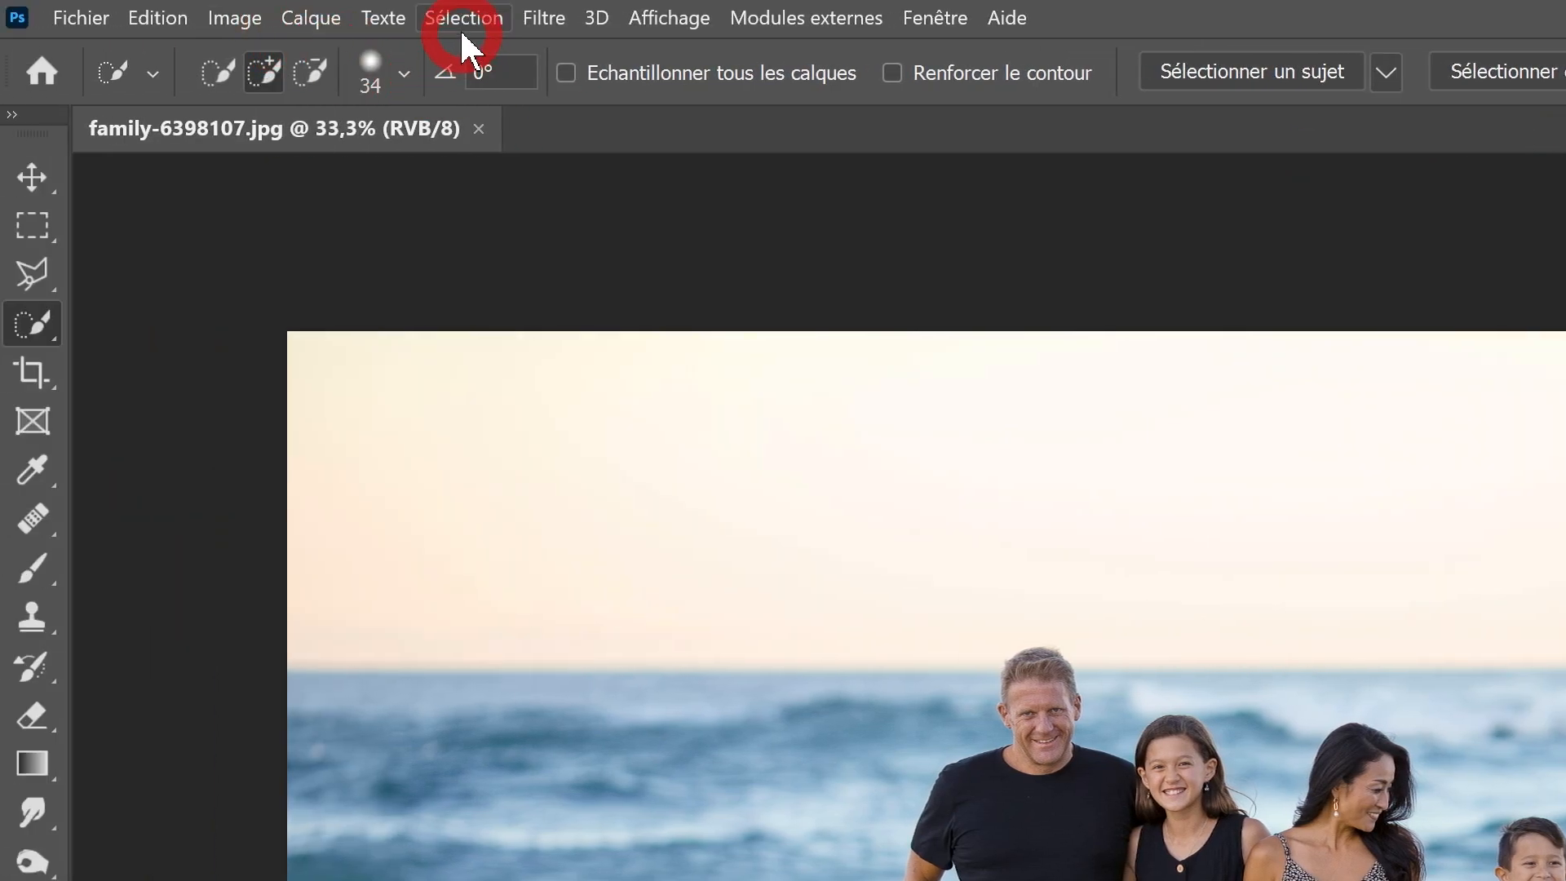
Review the Select Subject processing modes and automatically select the family and the dog with Select Subject
click(64, 18)
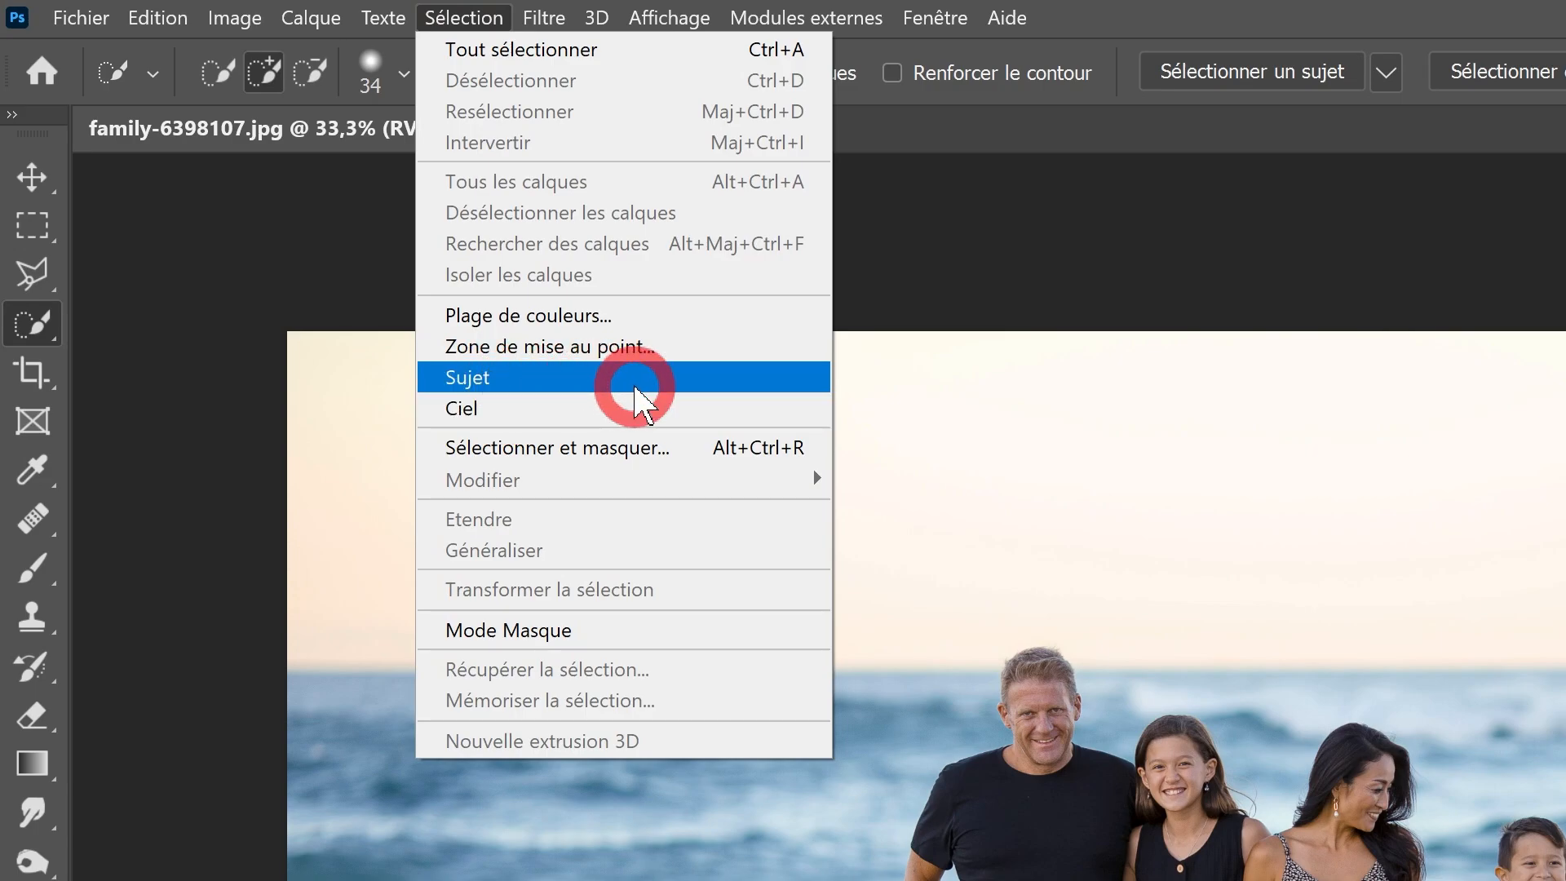
click(635, 388)
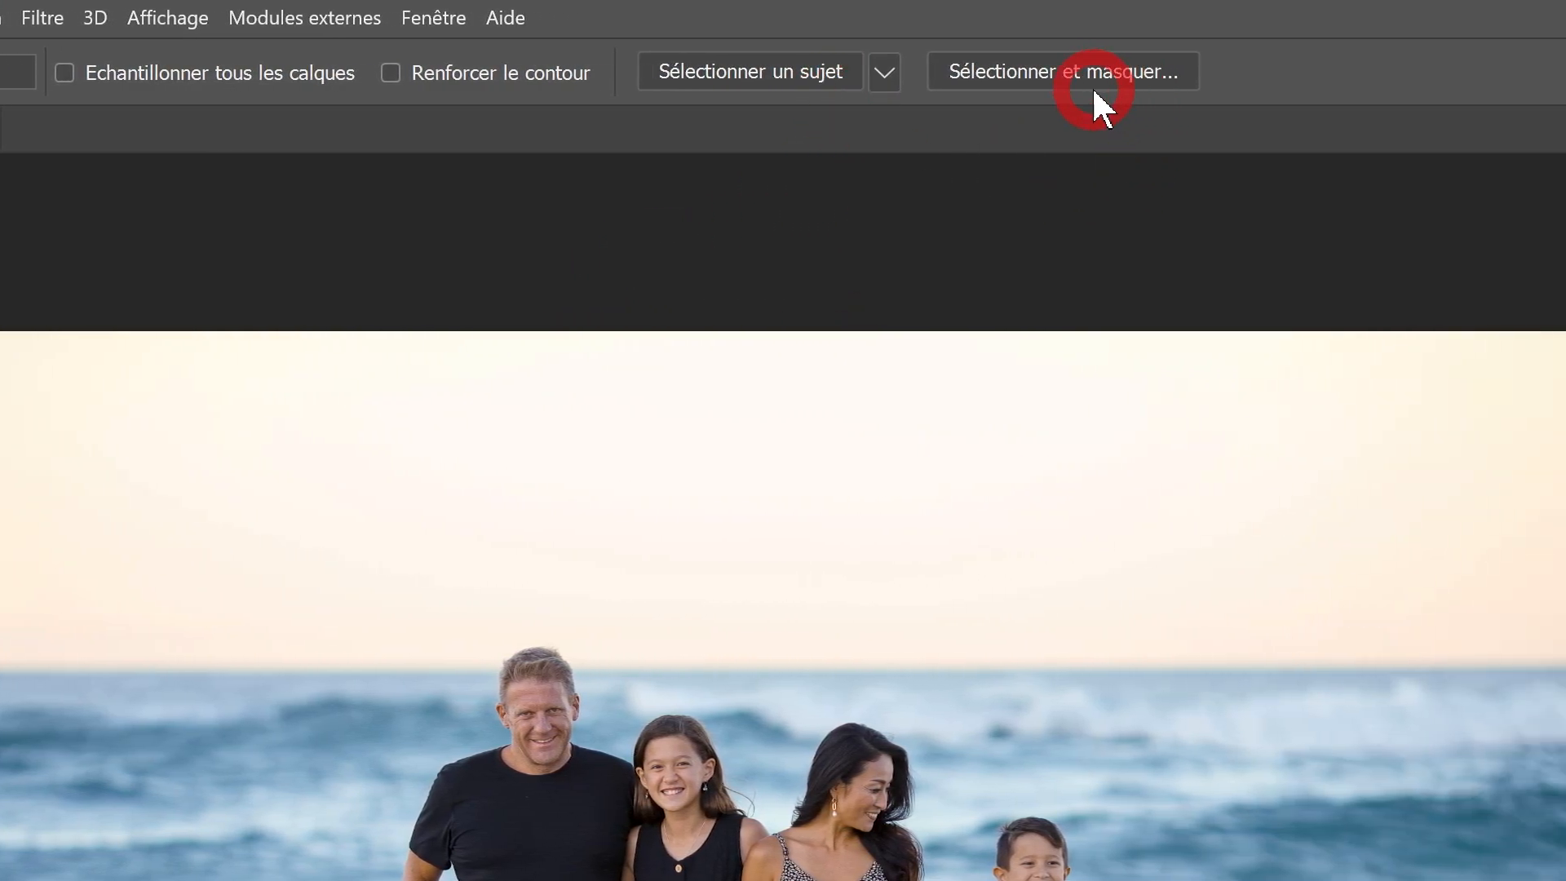
click(885, 73)
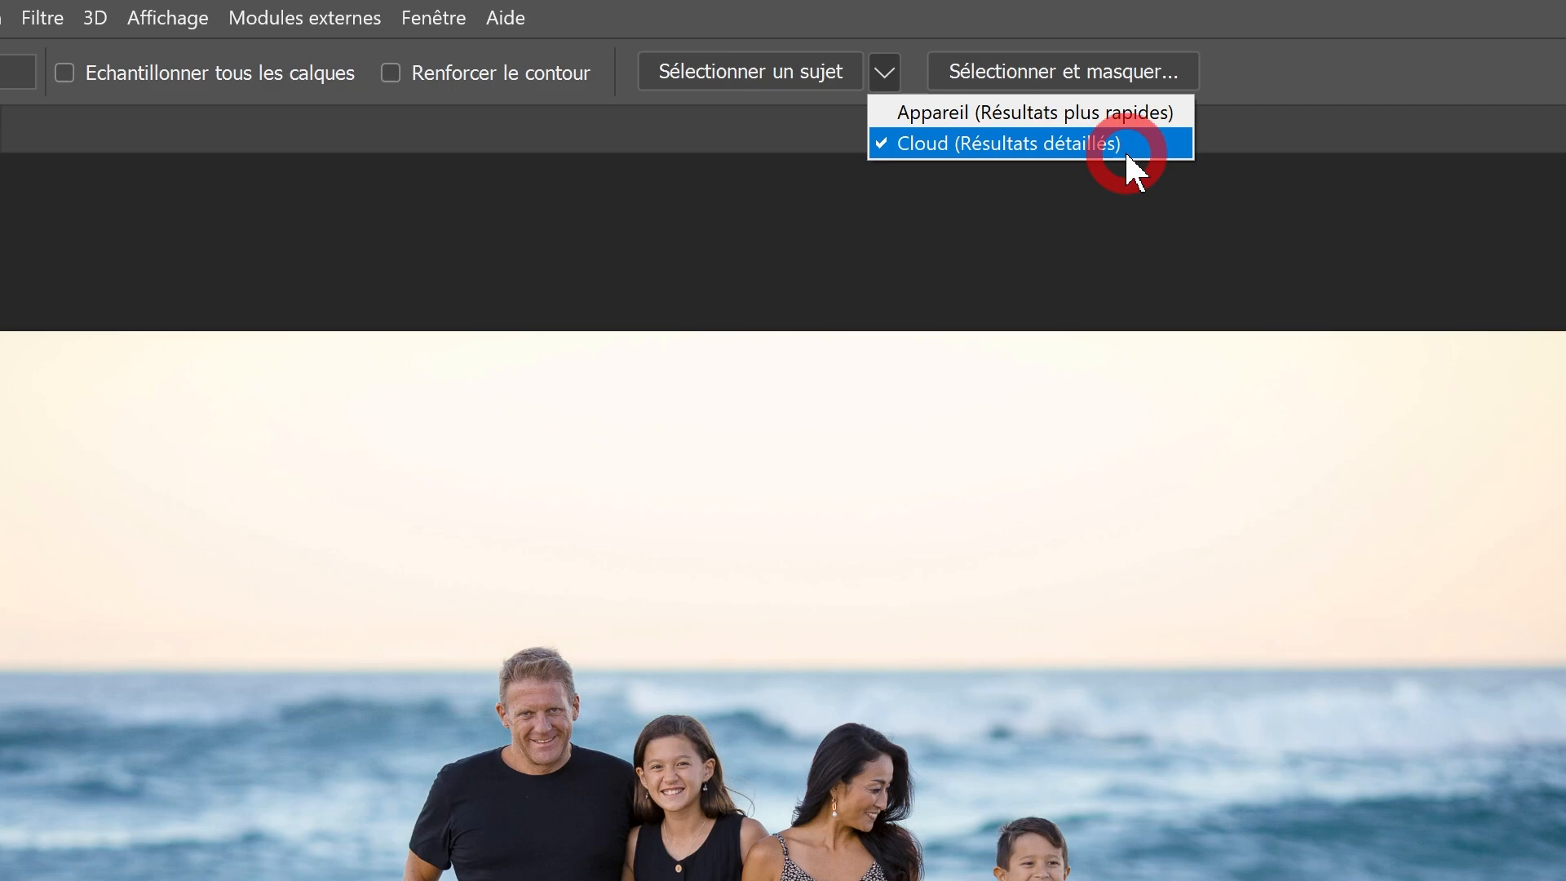
click(1156, 144)
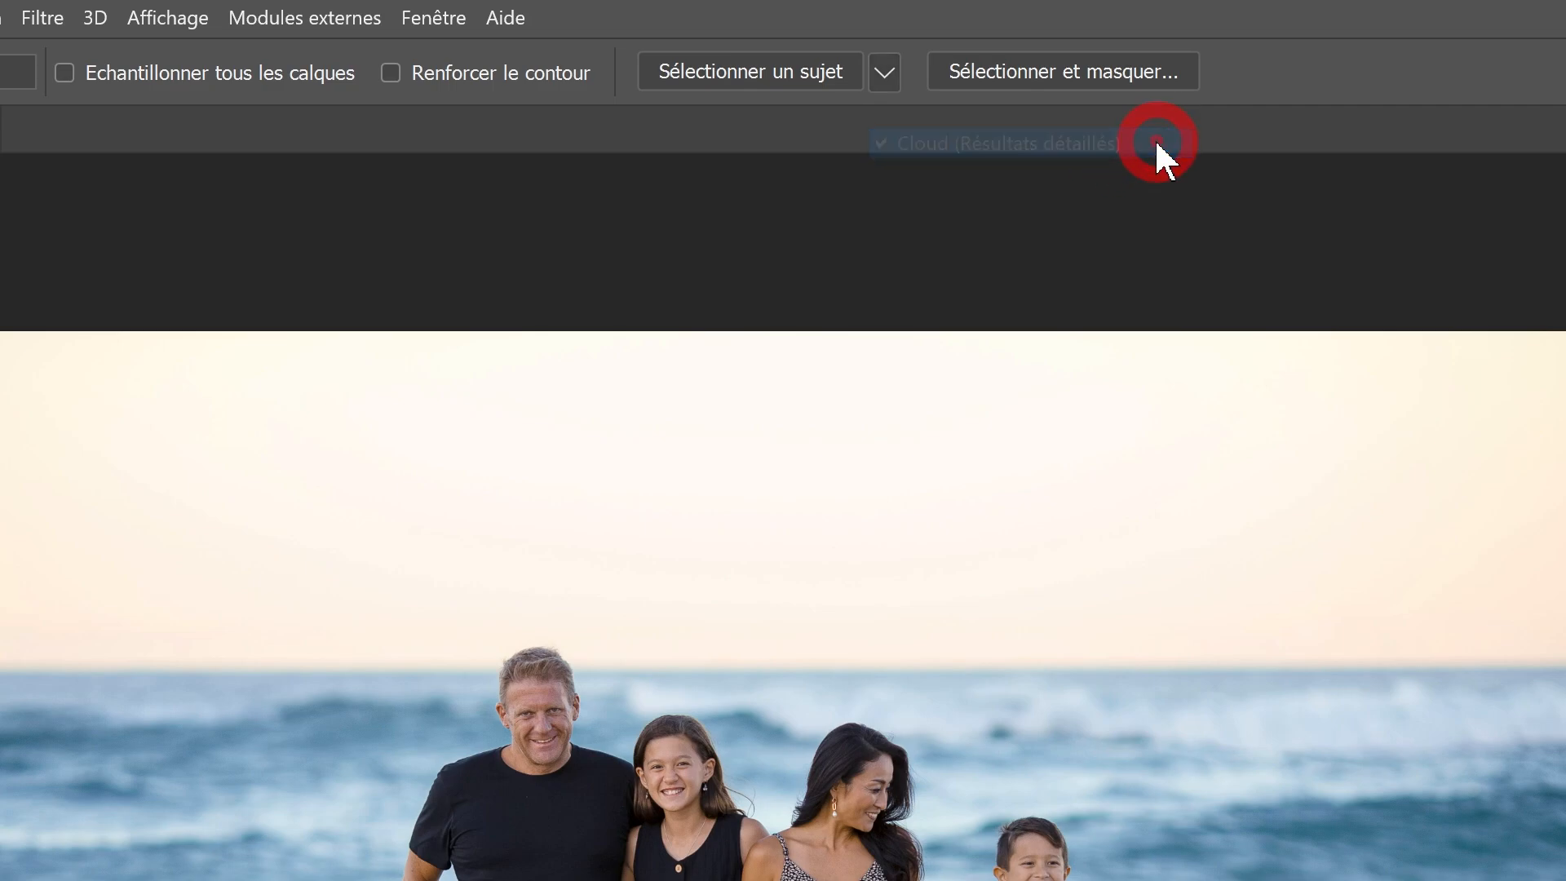
click(884, 72)
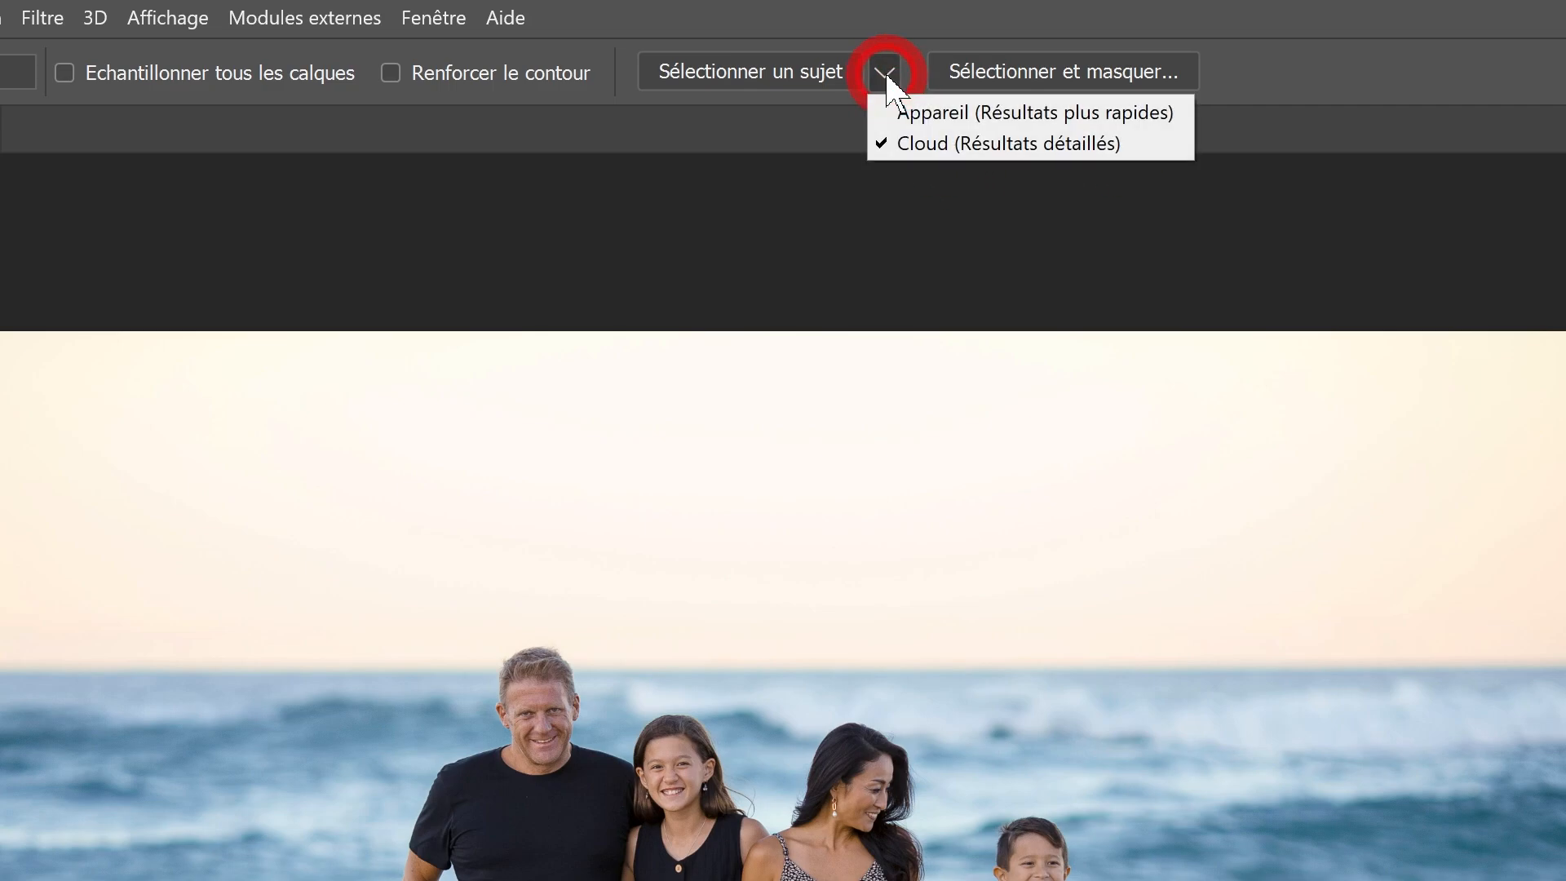
click(967, 114)
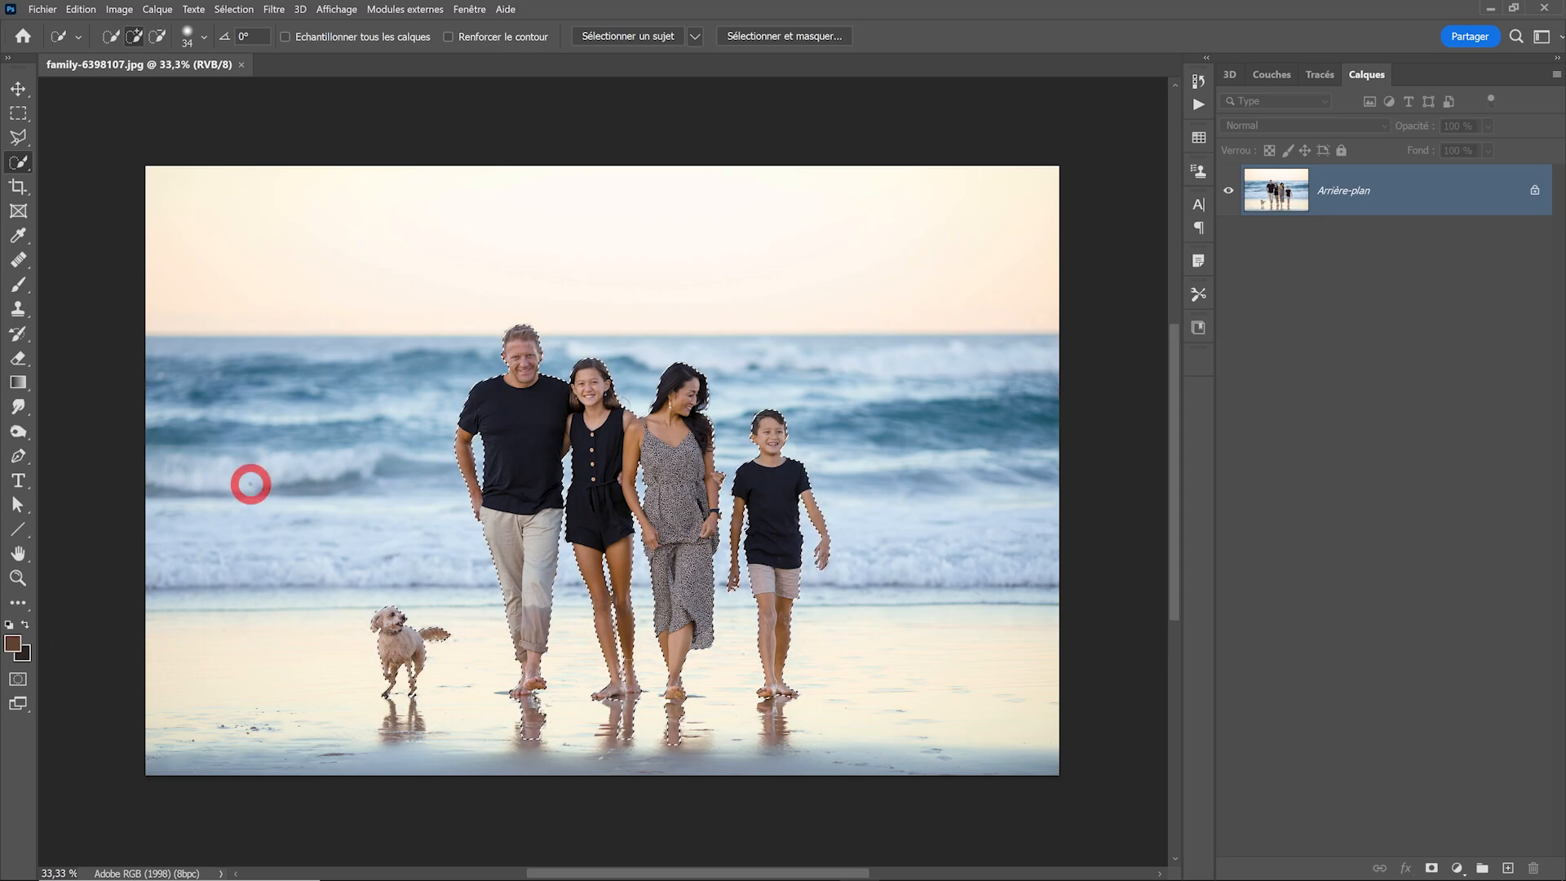
Activate the Lasso tool and show the selection edges around the boy's shirt in Quick Mask mode
ctrl+click(646, 621)
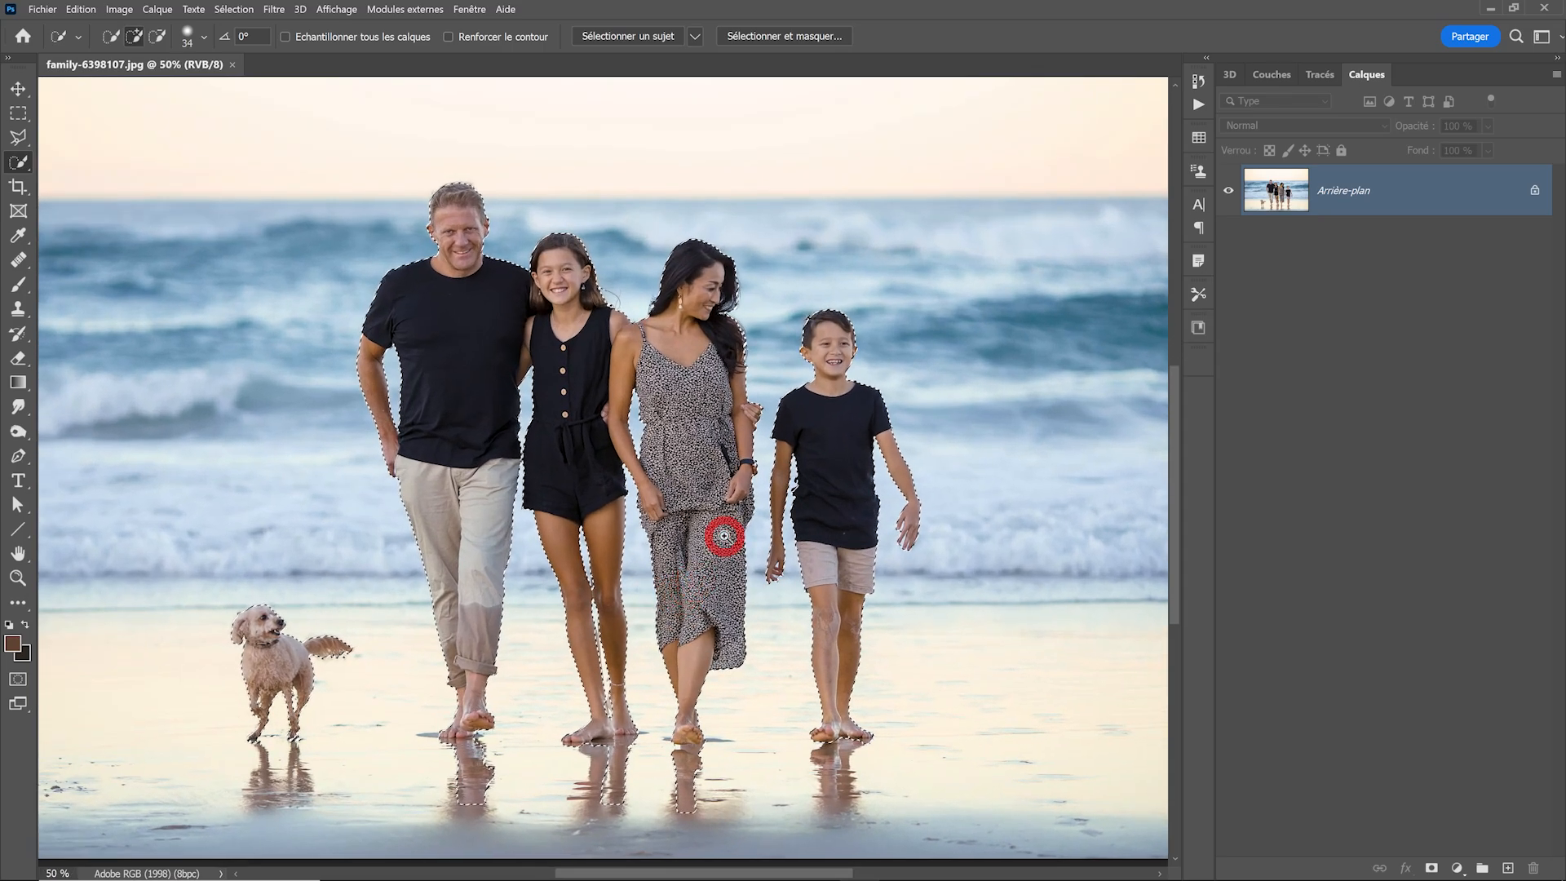
ctrl+click(840, 514)
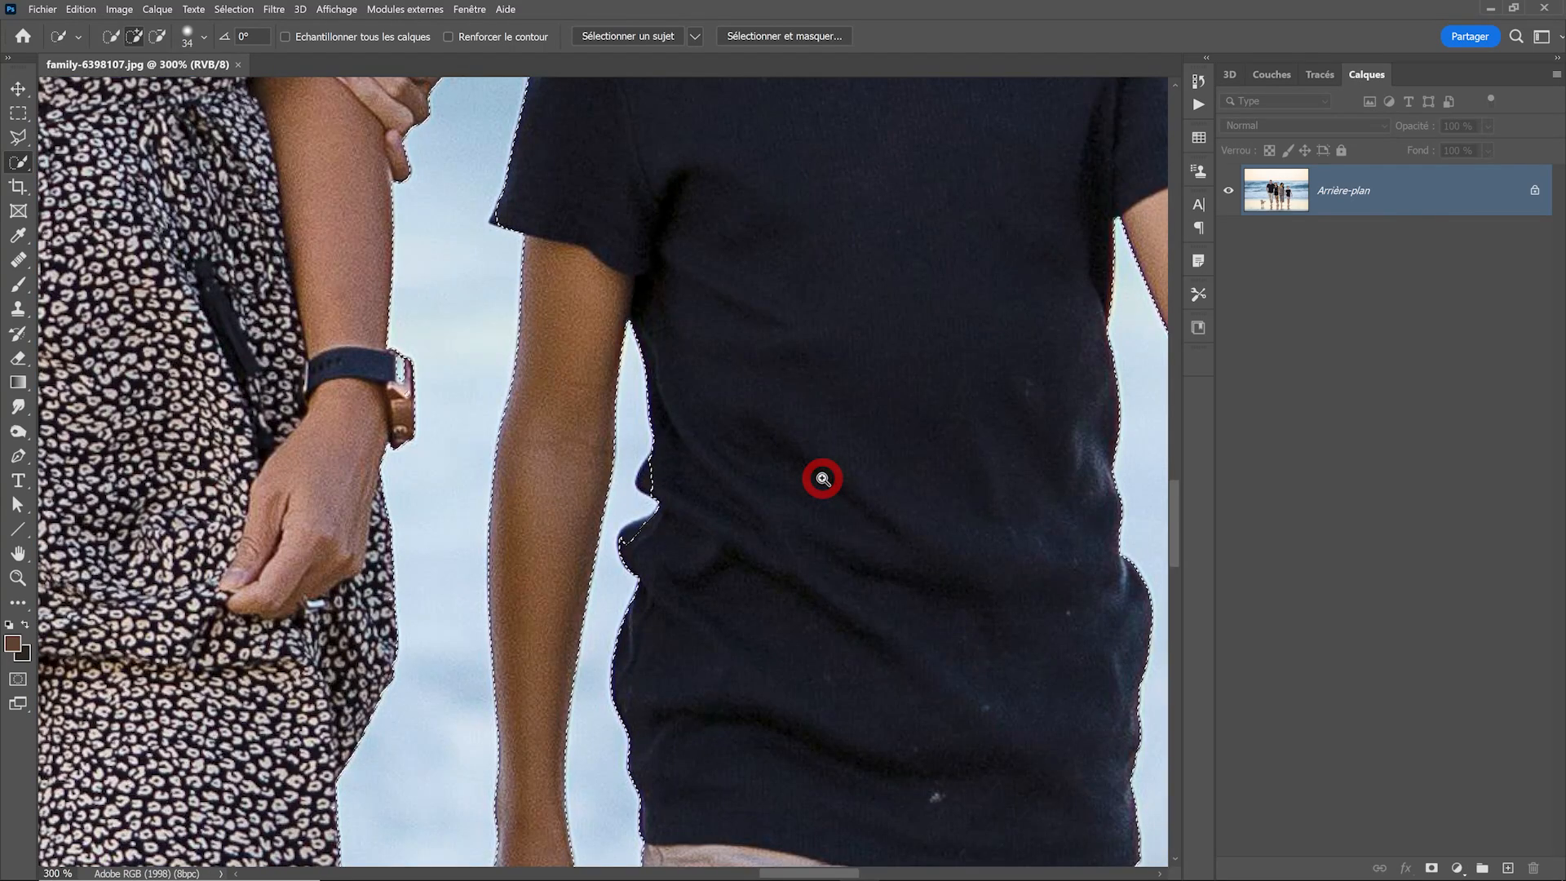
ctrl+click(822, 479)
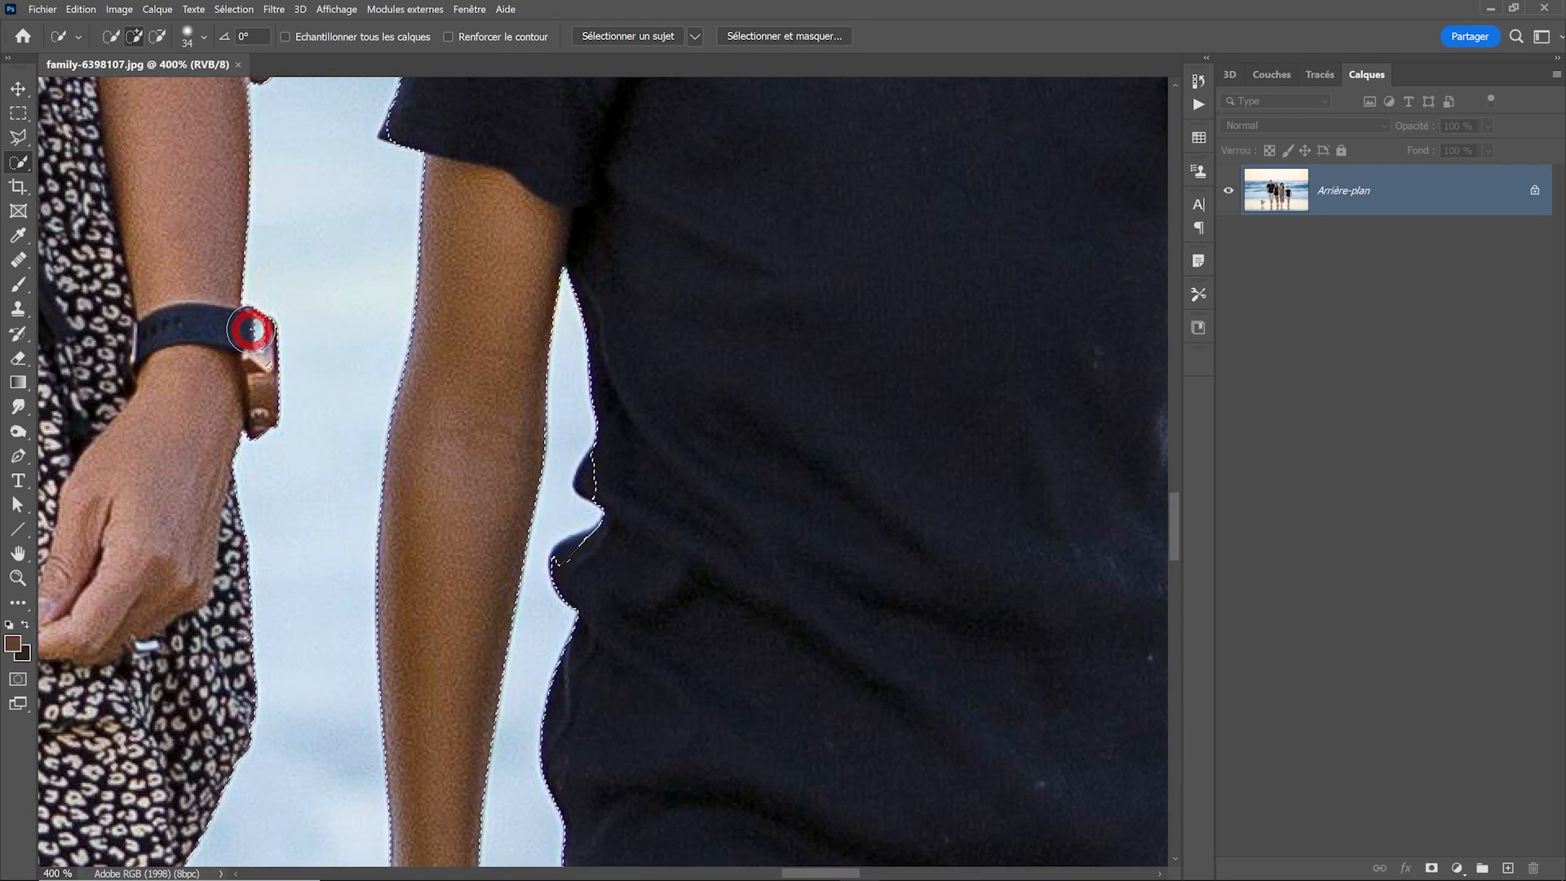
click(32, 134)
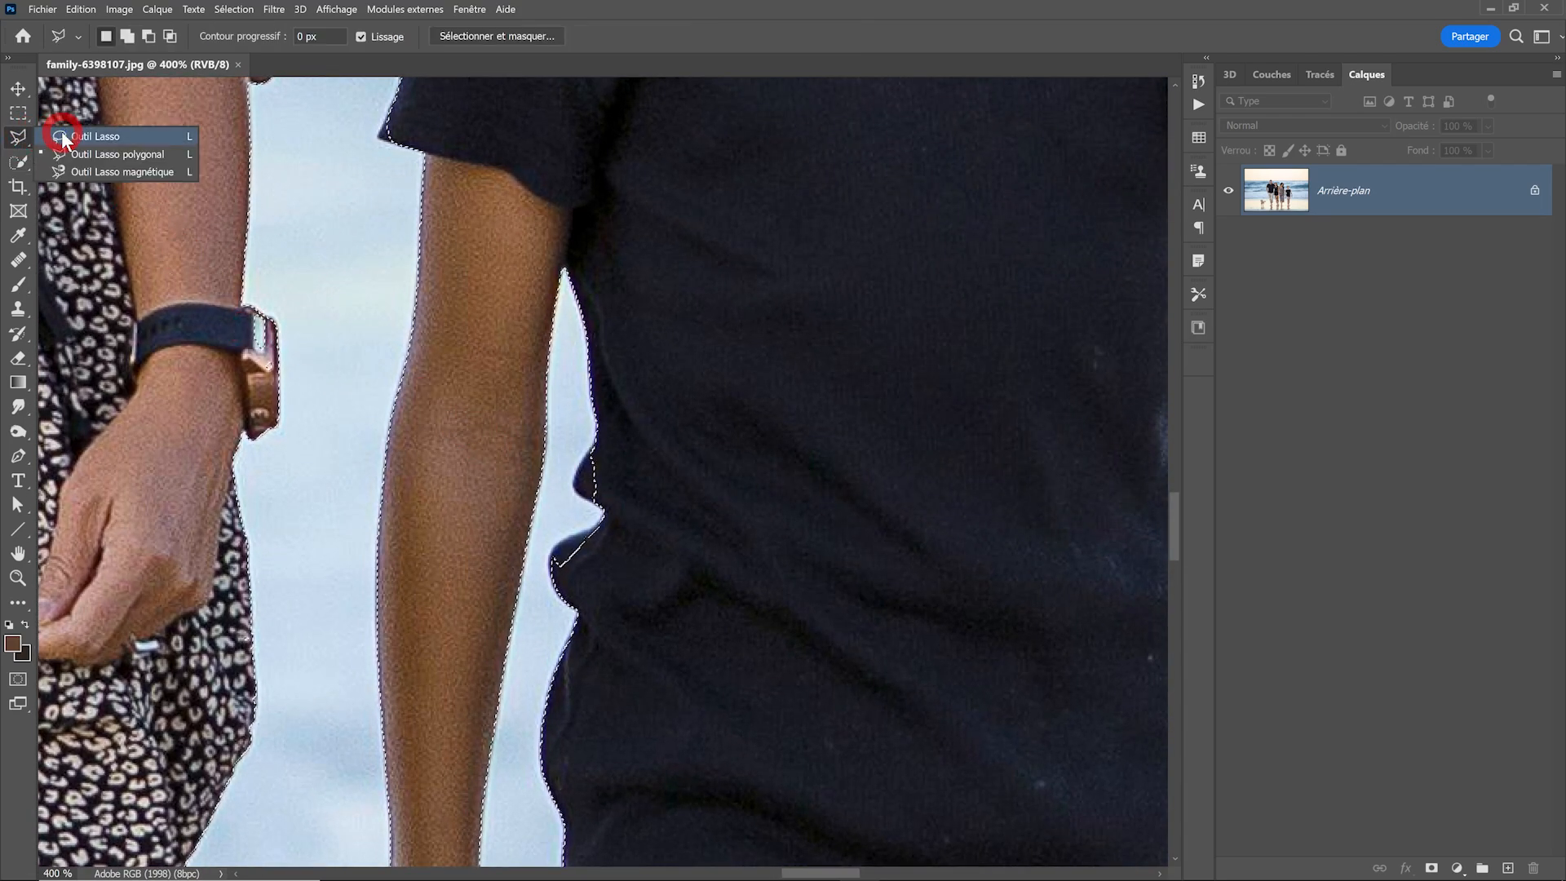
click(61, 132)
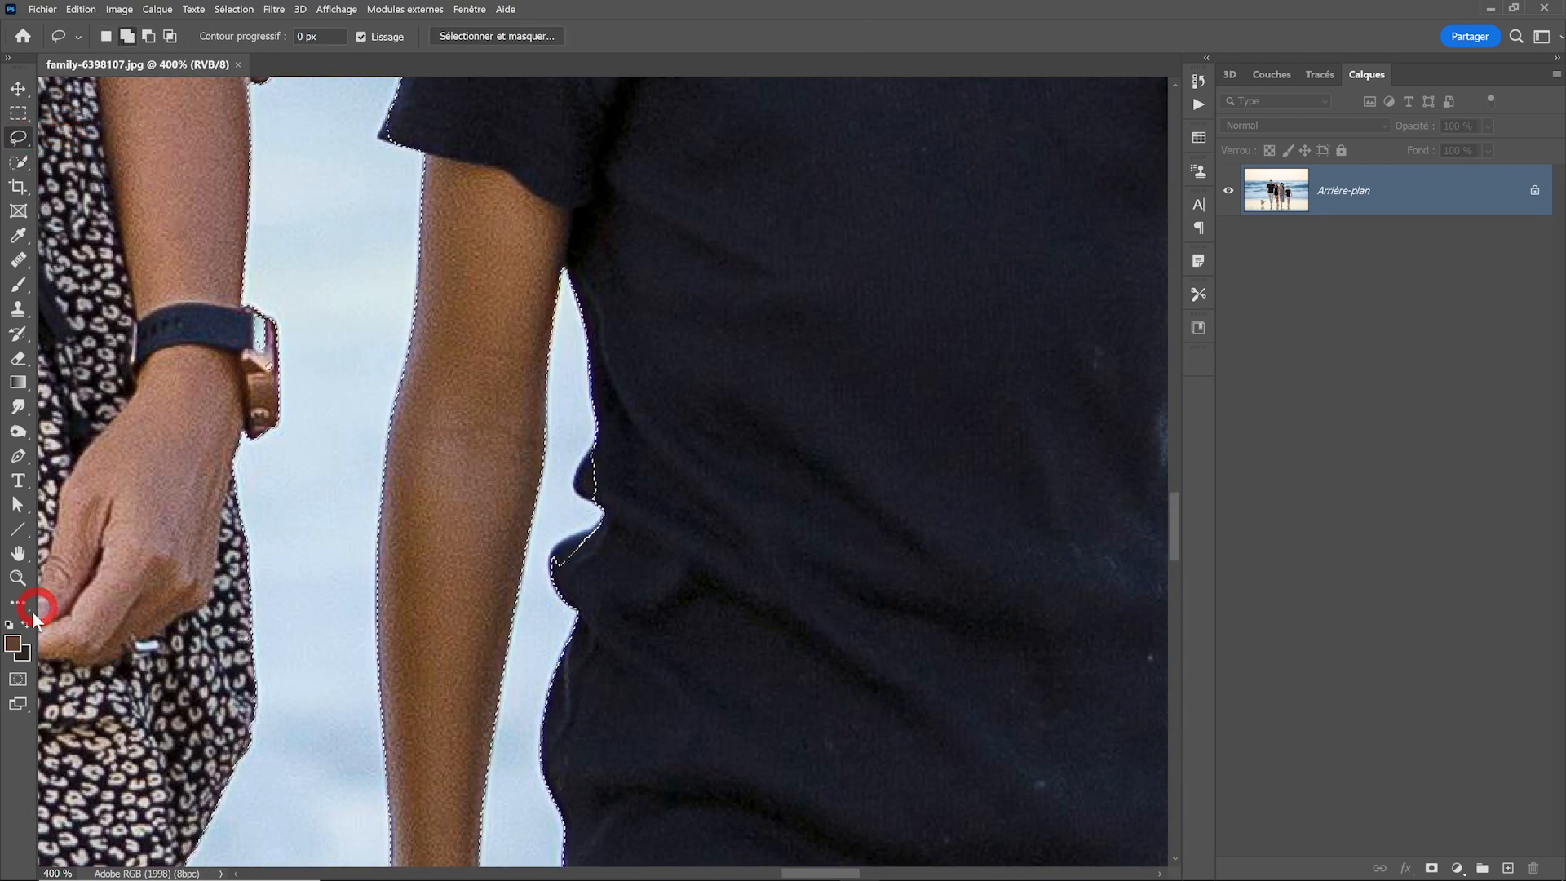
click(18, 680)
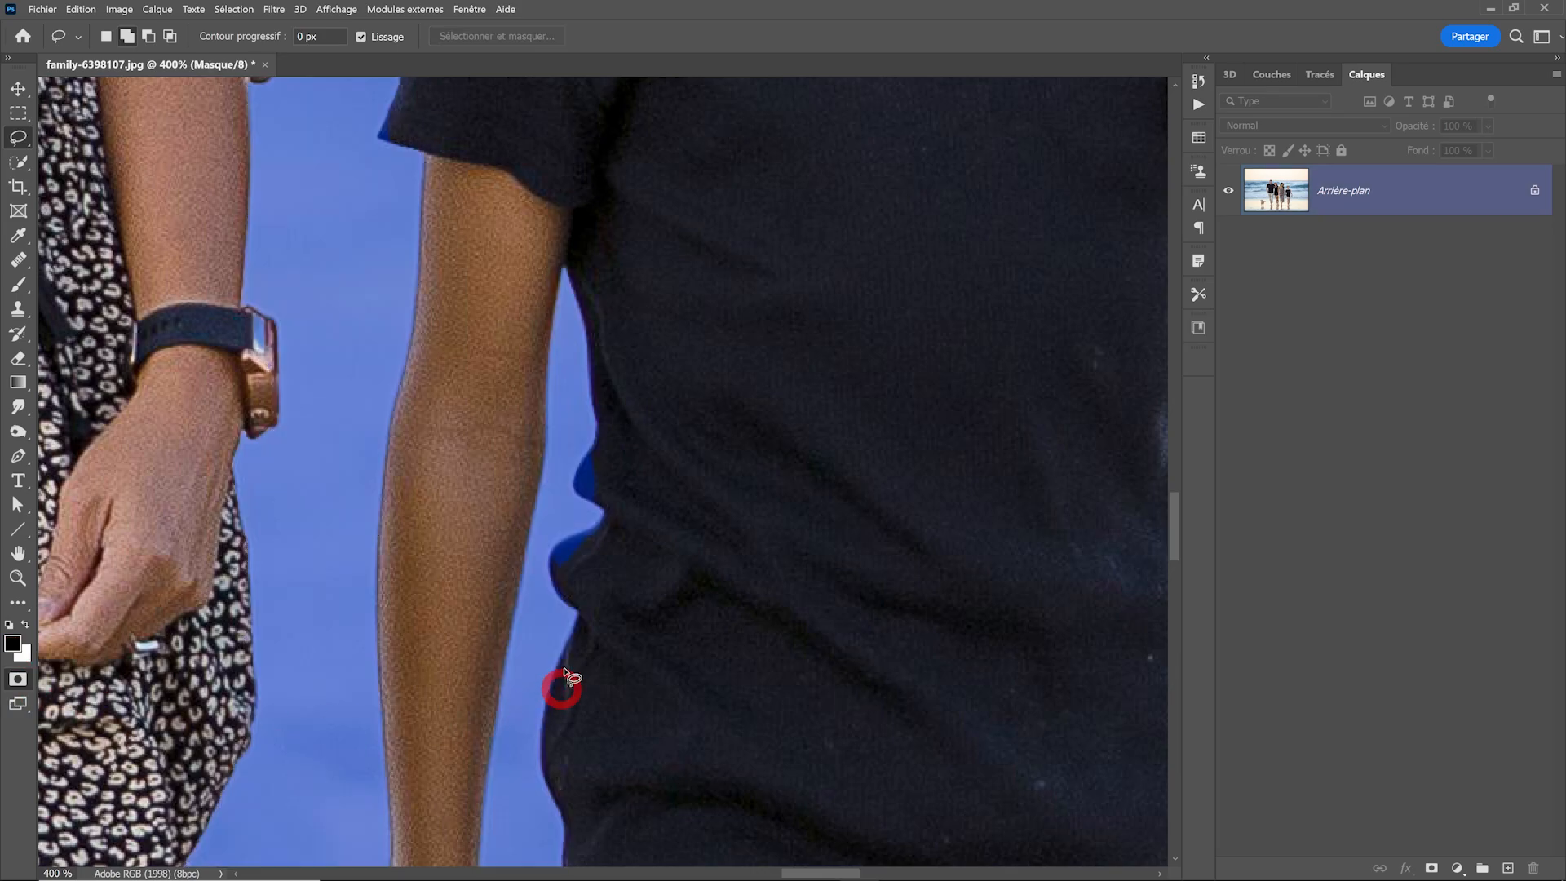
Set the Quick Mask overlay colour to red (bf0000), with the colour marking the masked areas
double_click(18, 679)
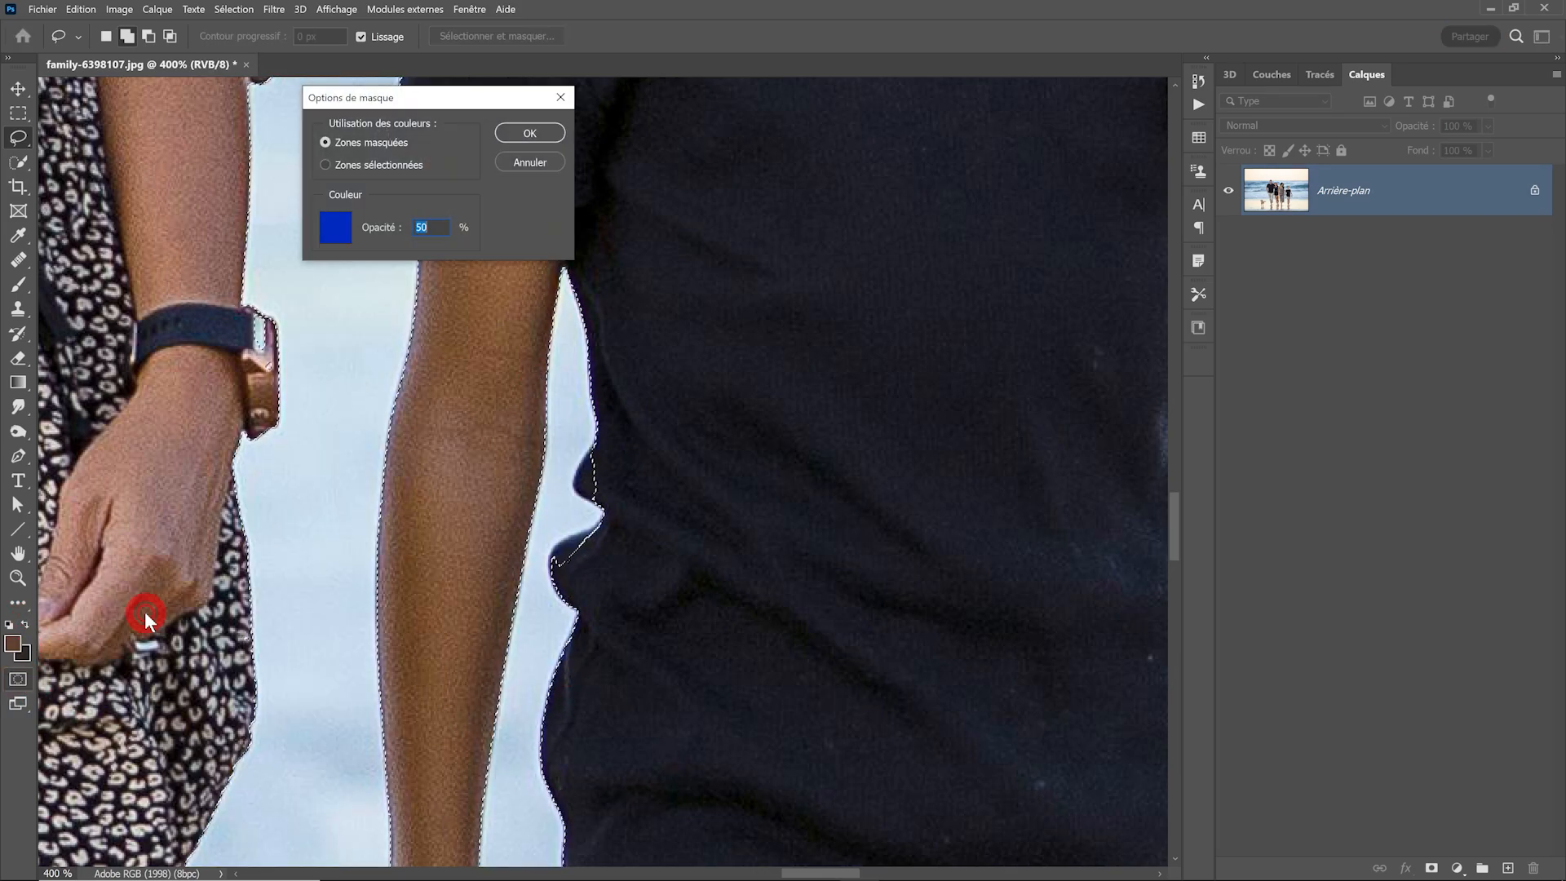
click(335, 227)
drag(940, 554, 832, 482)
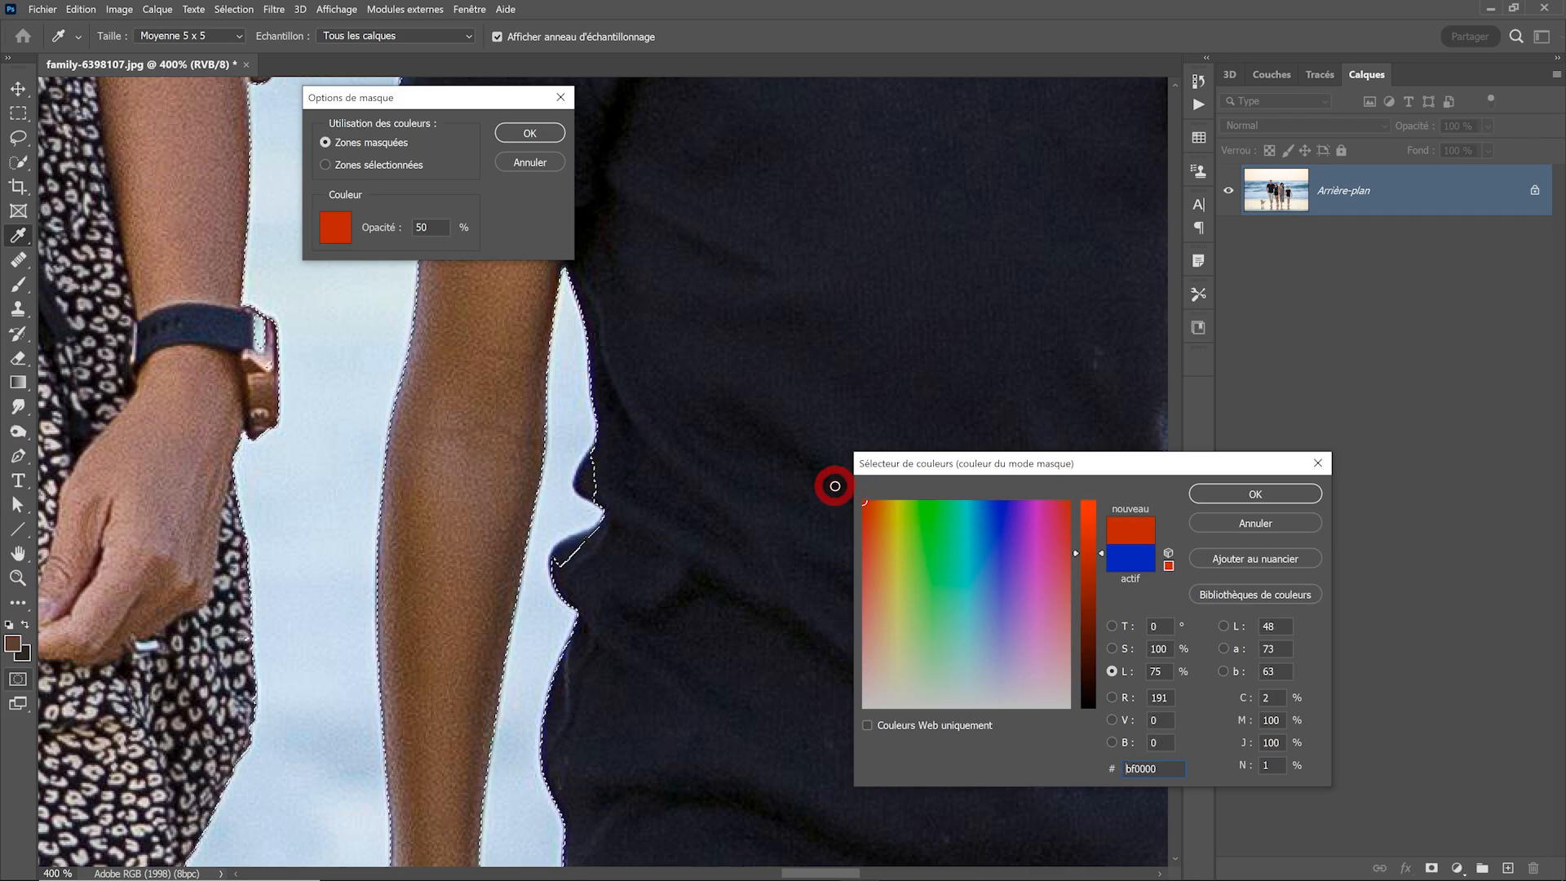
click(1255, 495)
key(Return)
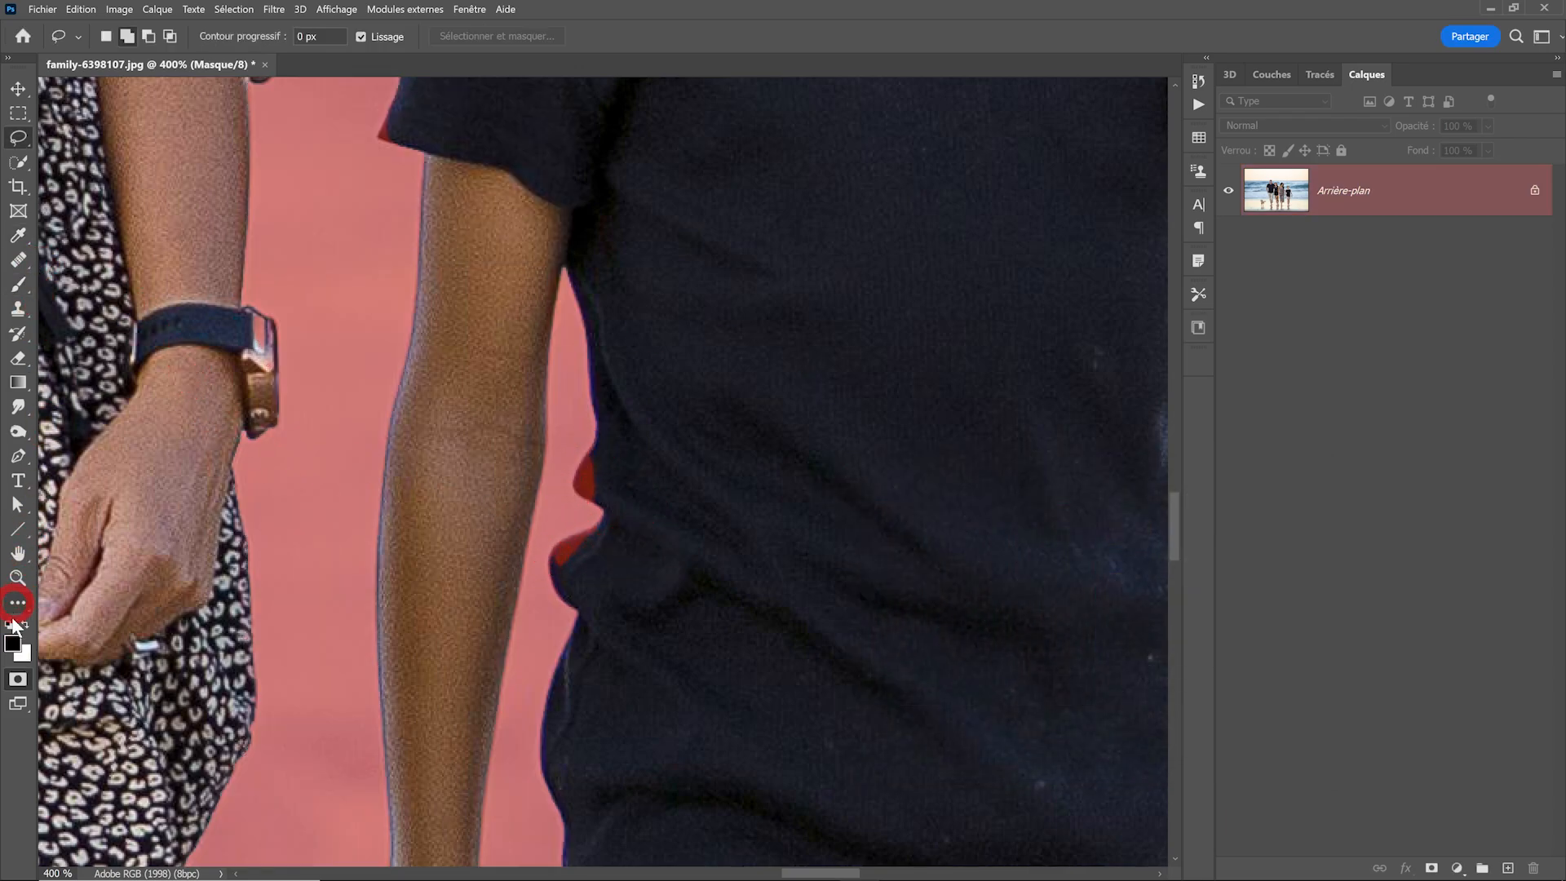
double_click(16, 679)
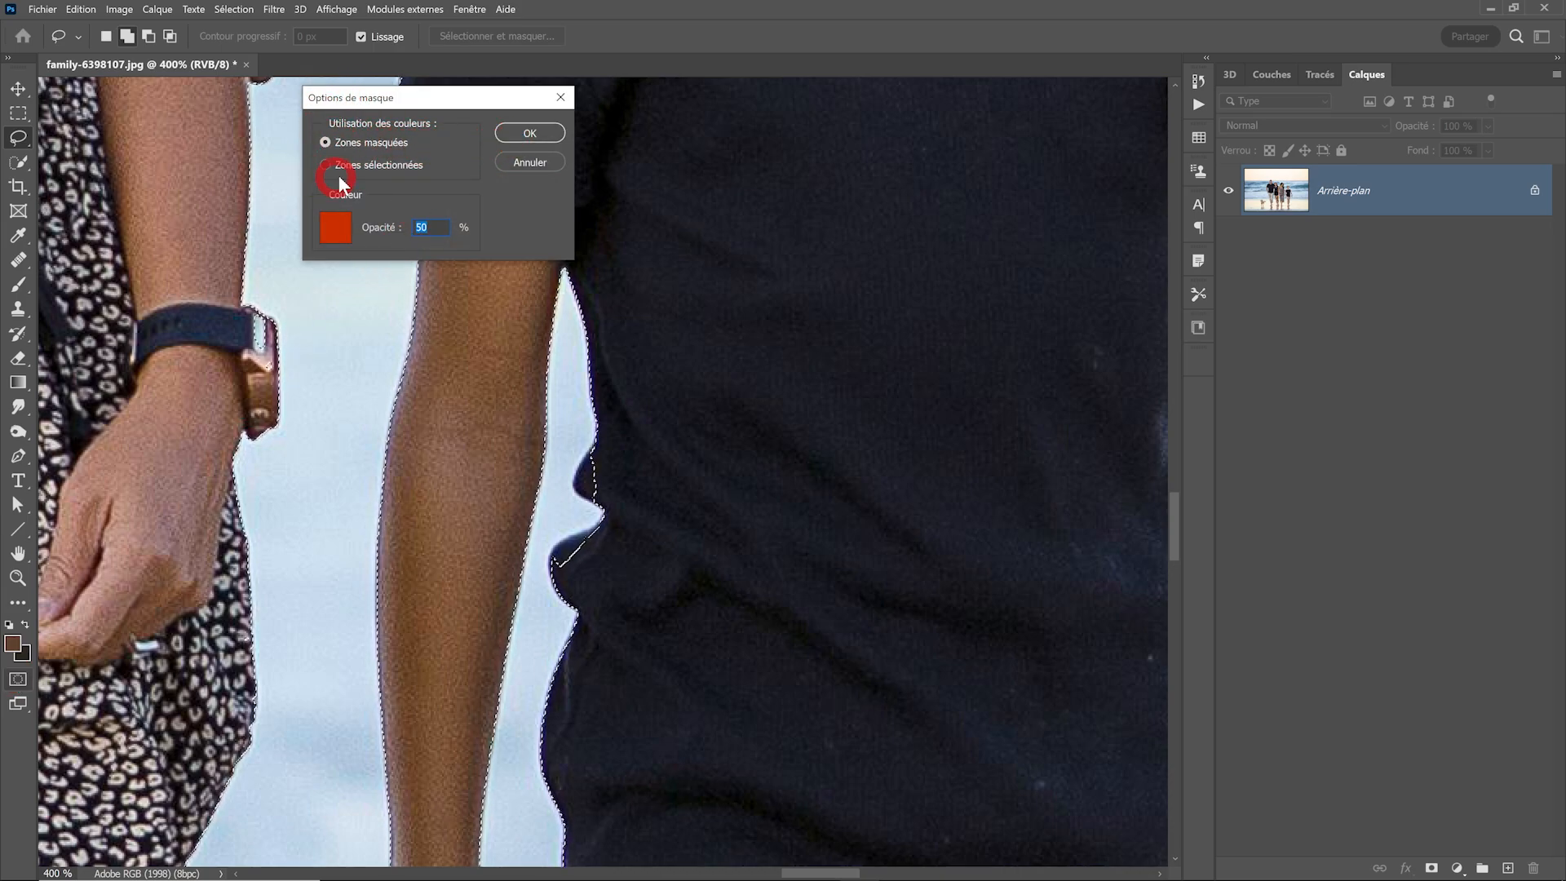
click(333, 173)
click(511, 135)
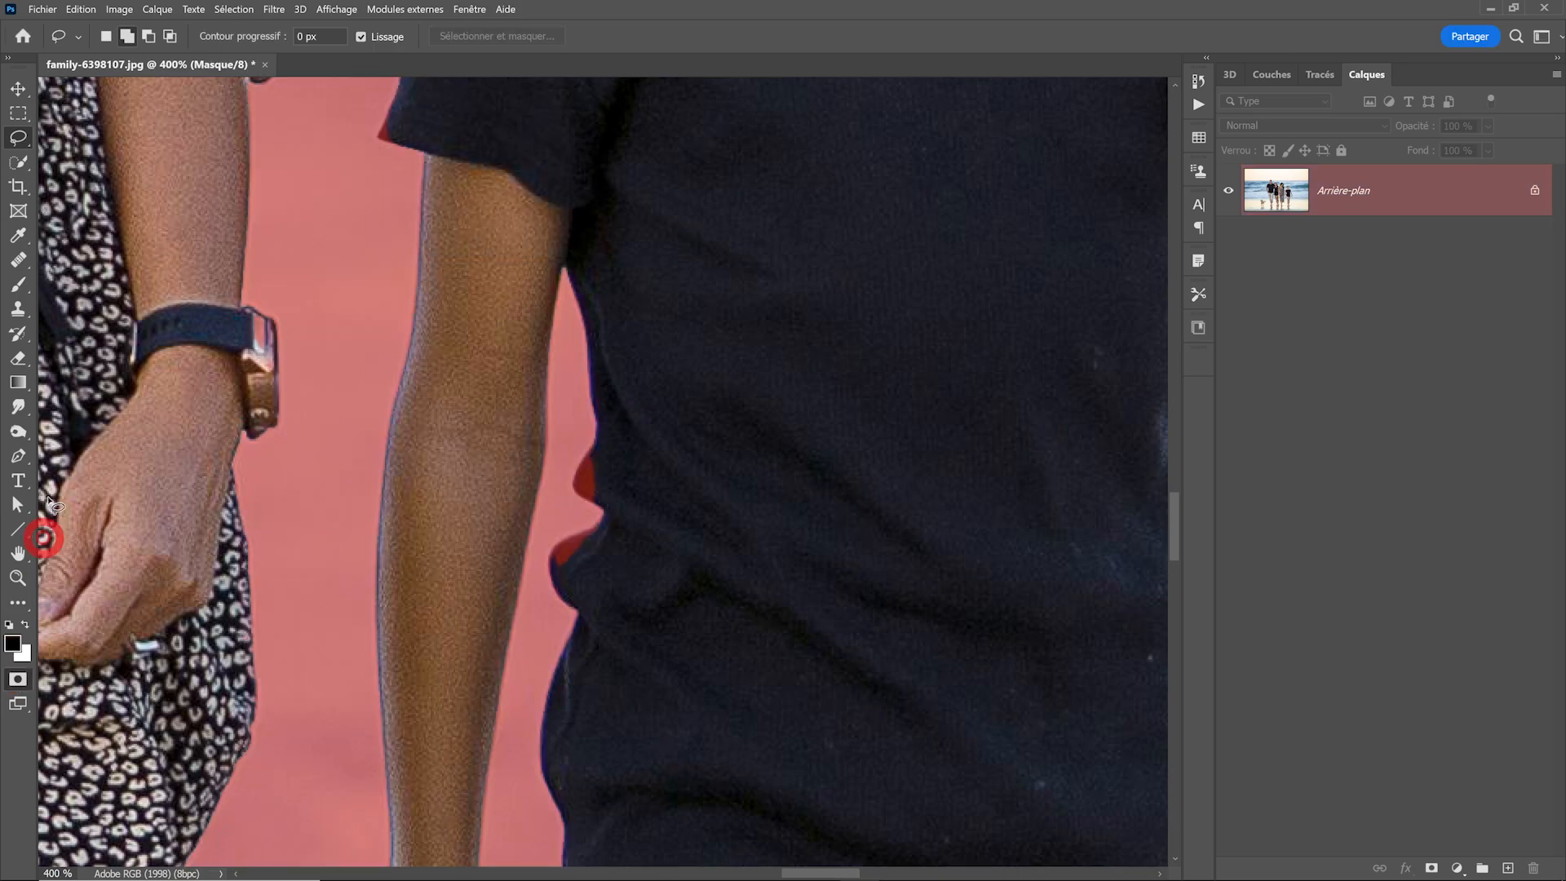
Paint the two missing bulges on the edge of the boy's shirt back into the selection with a hard white brush
click(18, 283)
scroll(593, 512, up, 2)
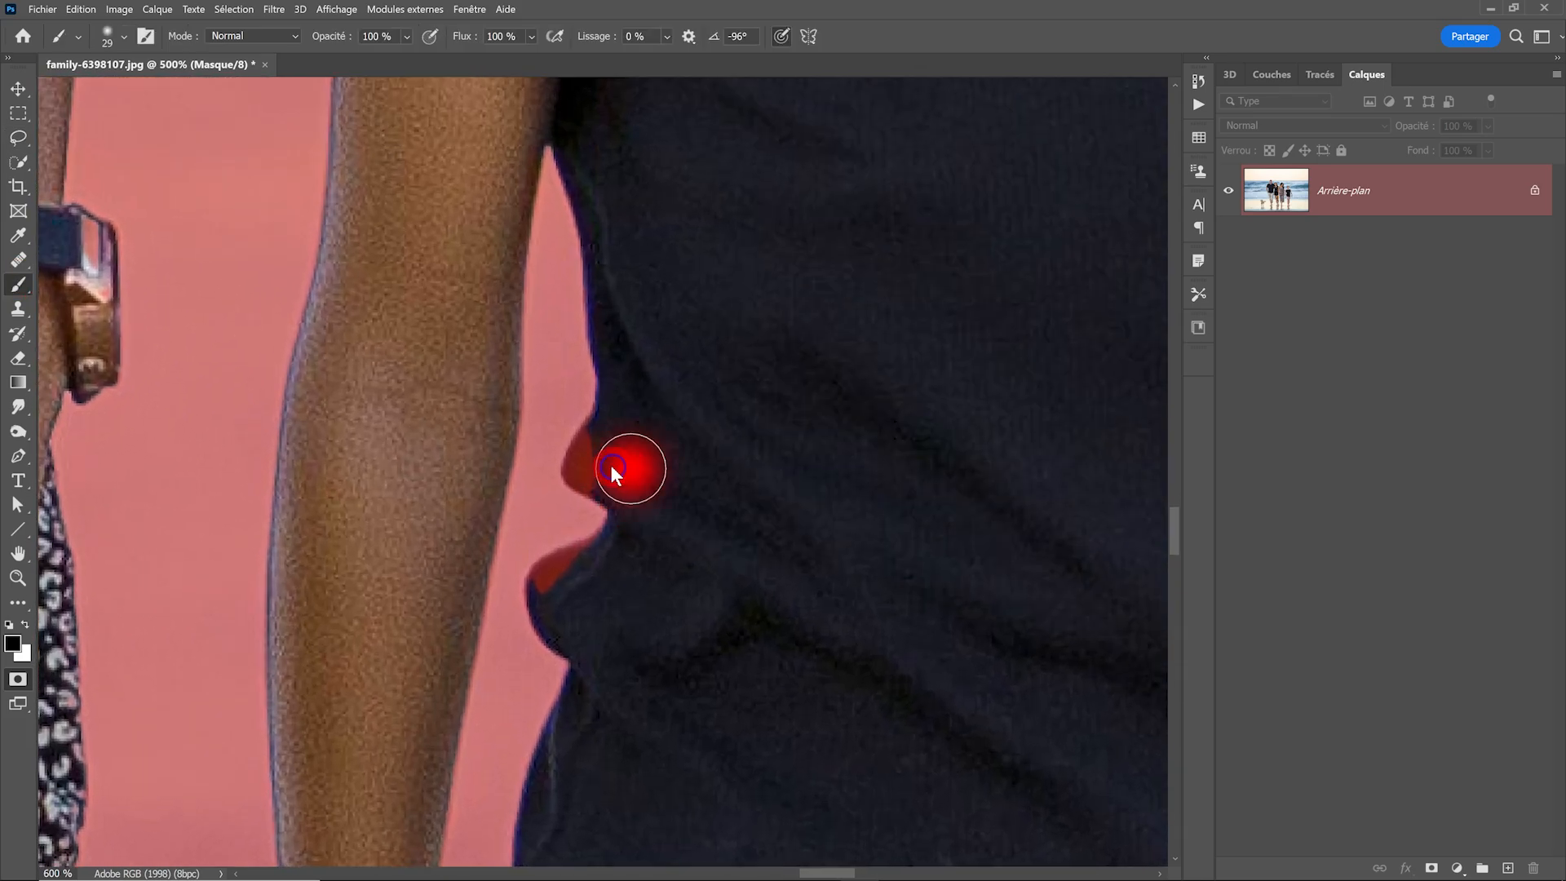
key(x)
mouse_move(730, 482)
mouse_down()
mouse_move(685, 482)
mouse_move(739, 517)
mouse_up()
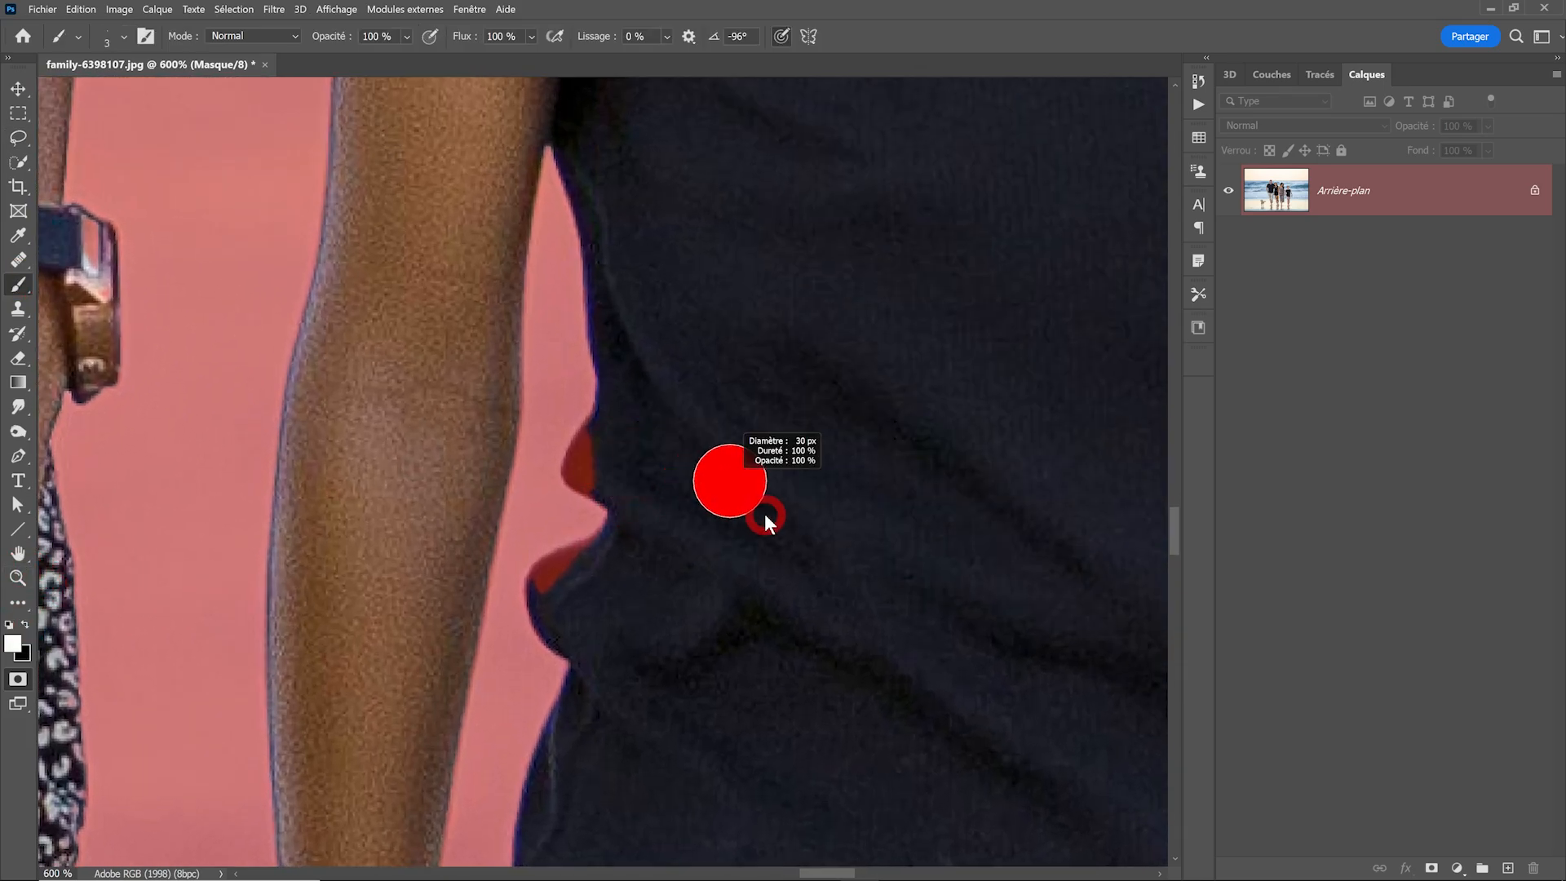
scroll(584, 448, up, 1)
drag(582, 447, 570, 465)
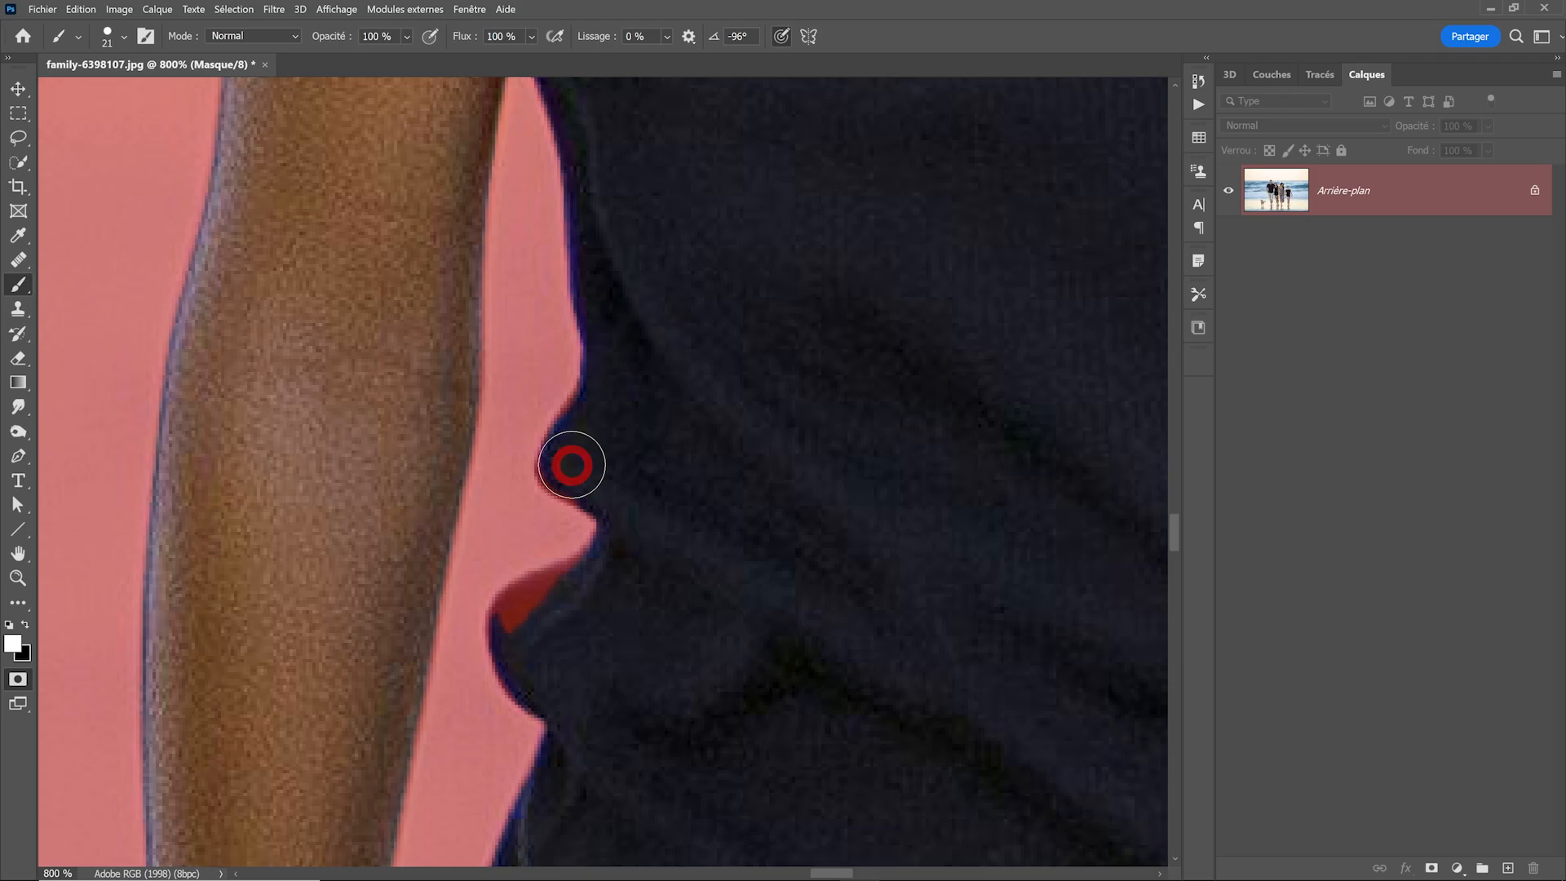
drag(515, 628, 570, 605)
Mask out the background gaps between the fingers of both of the boy's hands with a small black brush
scroll(573, 563, down, 5)
scroll(488, 328, up, 3)
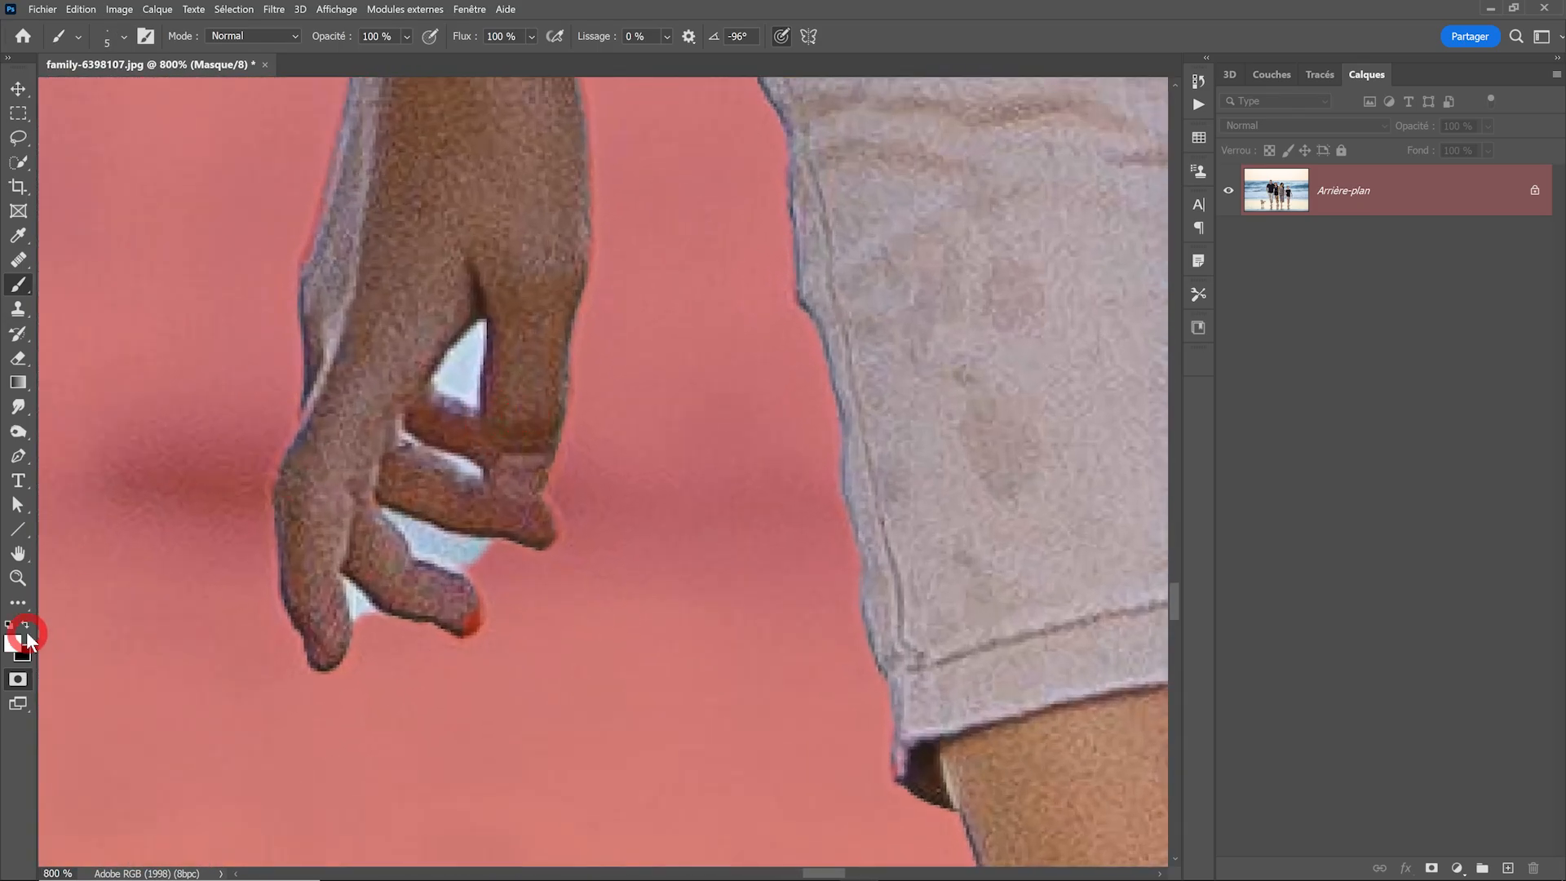
click(20, 628)
drag(441, 380, 476, 369)
mouse_move(399, 430)
mouse_down()
mouse_move(479, 473)
mouse_move(387, 503)
mouse_move(487, 545)
mouse_move(411, 530)
mouse_move(470, 555)
mouse_move(418, 531)
mouse_move(364, 618)
mouse_up()
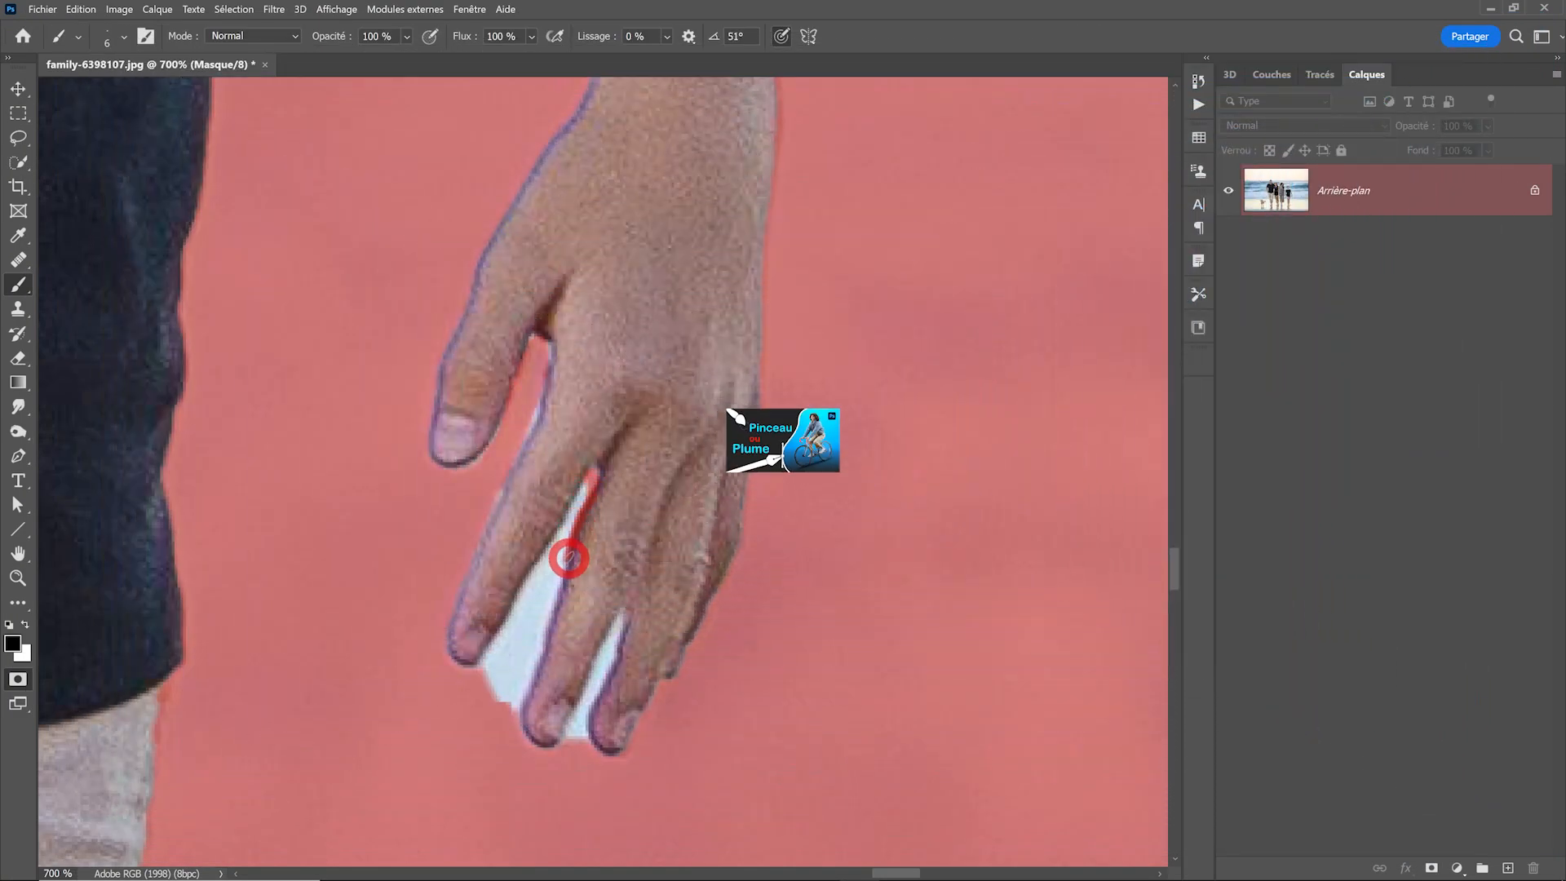
mouse_move(566, 552)
mouse_down()
mouse_move(516, 702)
mouse_move(519, 596)
mouse_move(571, 520)
mouse_move(535, 561)
mouse_move(523, 648)
mouse_move(552, 569)
mouse_move(537, 590)
mouse_move(612, 631)
mouse_move(574, 746)
mouse_up()
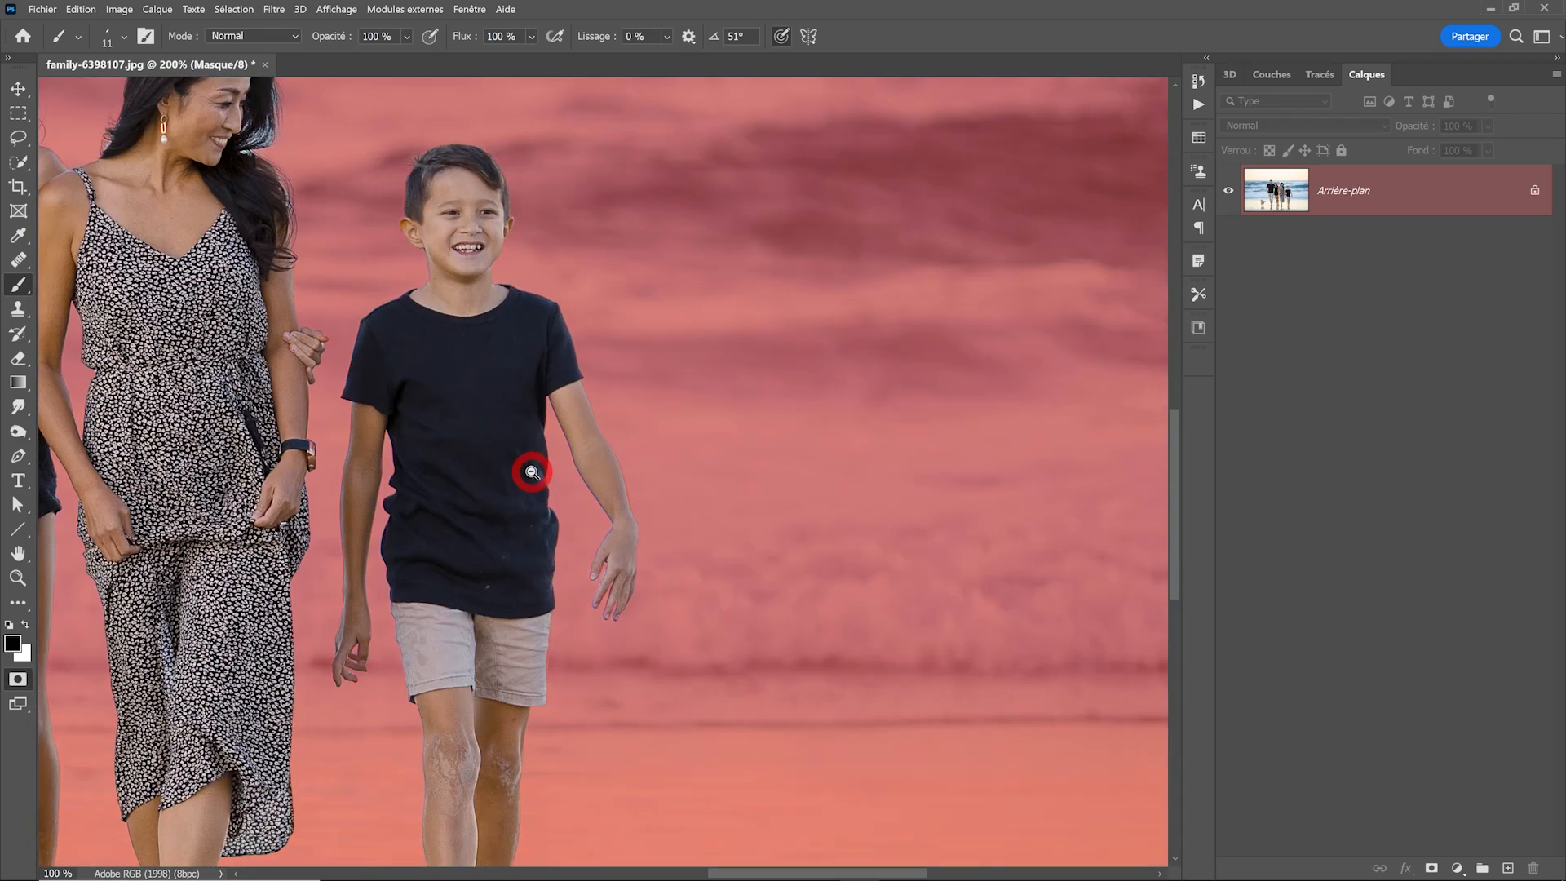
Refine the mask around the feet, masking the sand gaps between the ankles and beneath the raised foot
key(x)
drag(445, 465, 510, 602)
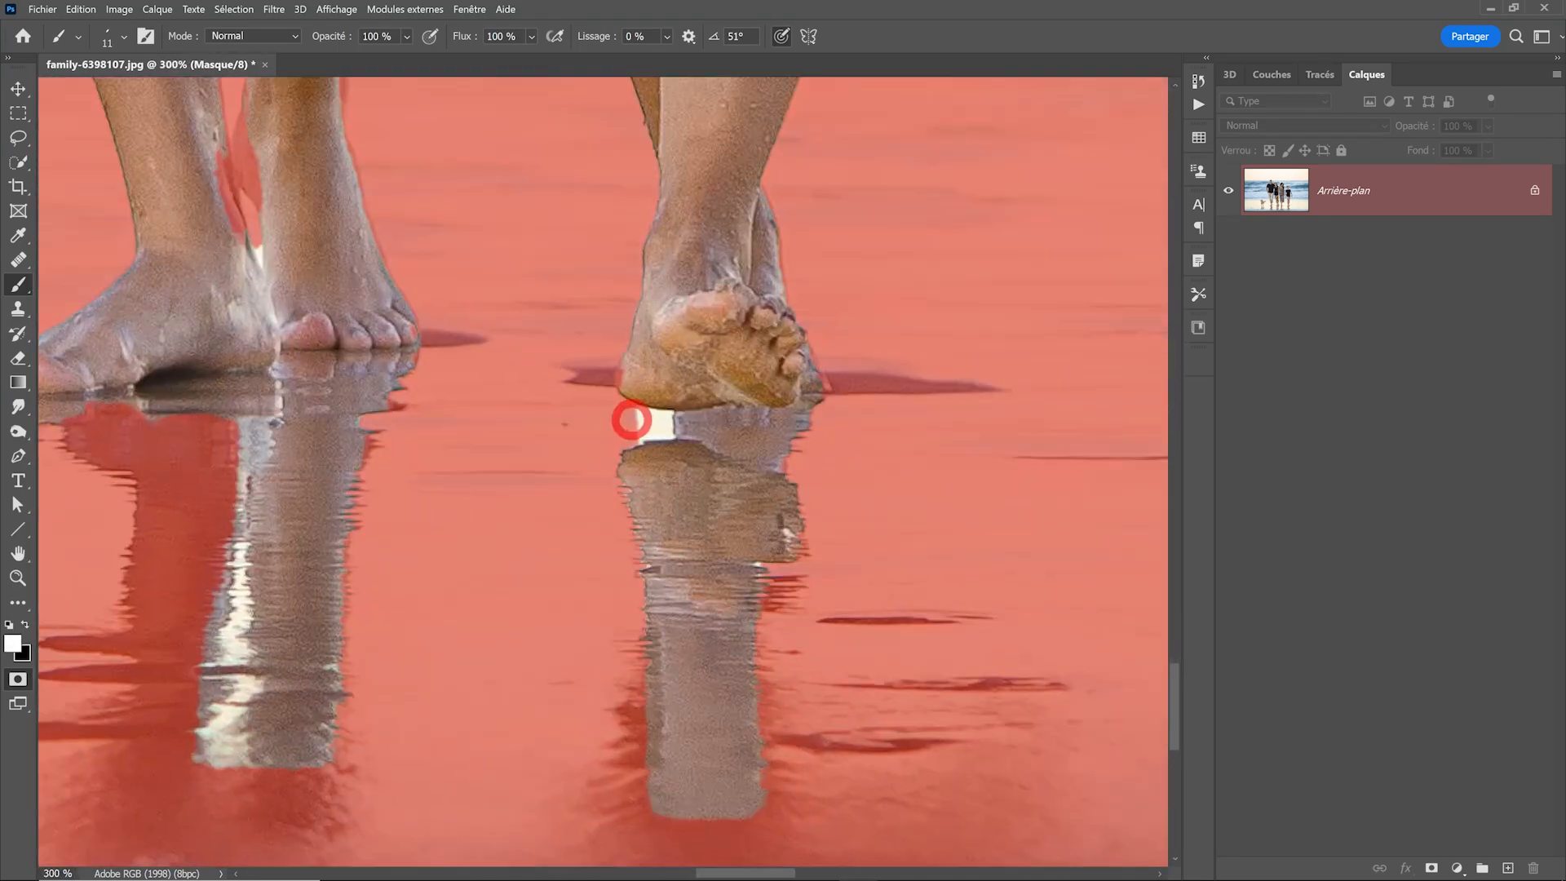
key(x)
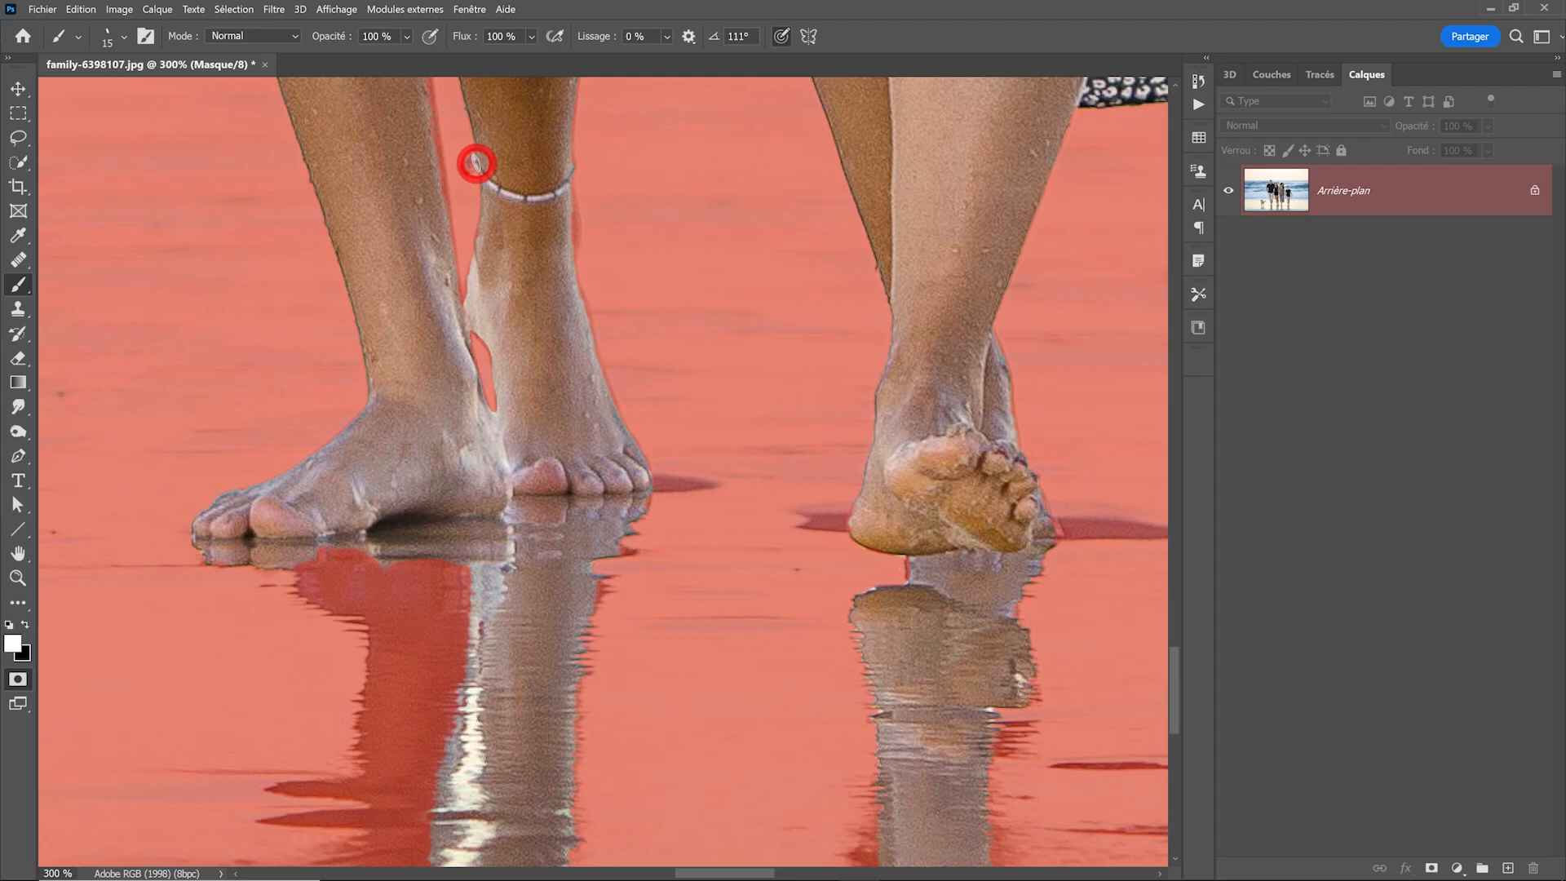
Add the reflections of the dog and all four people to the selection with a soft 171 px white brush
scroll(574, 381, down, 5)
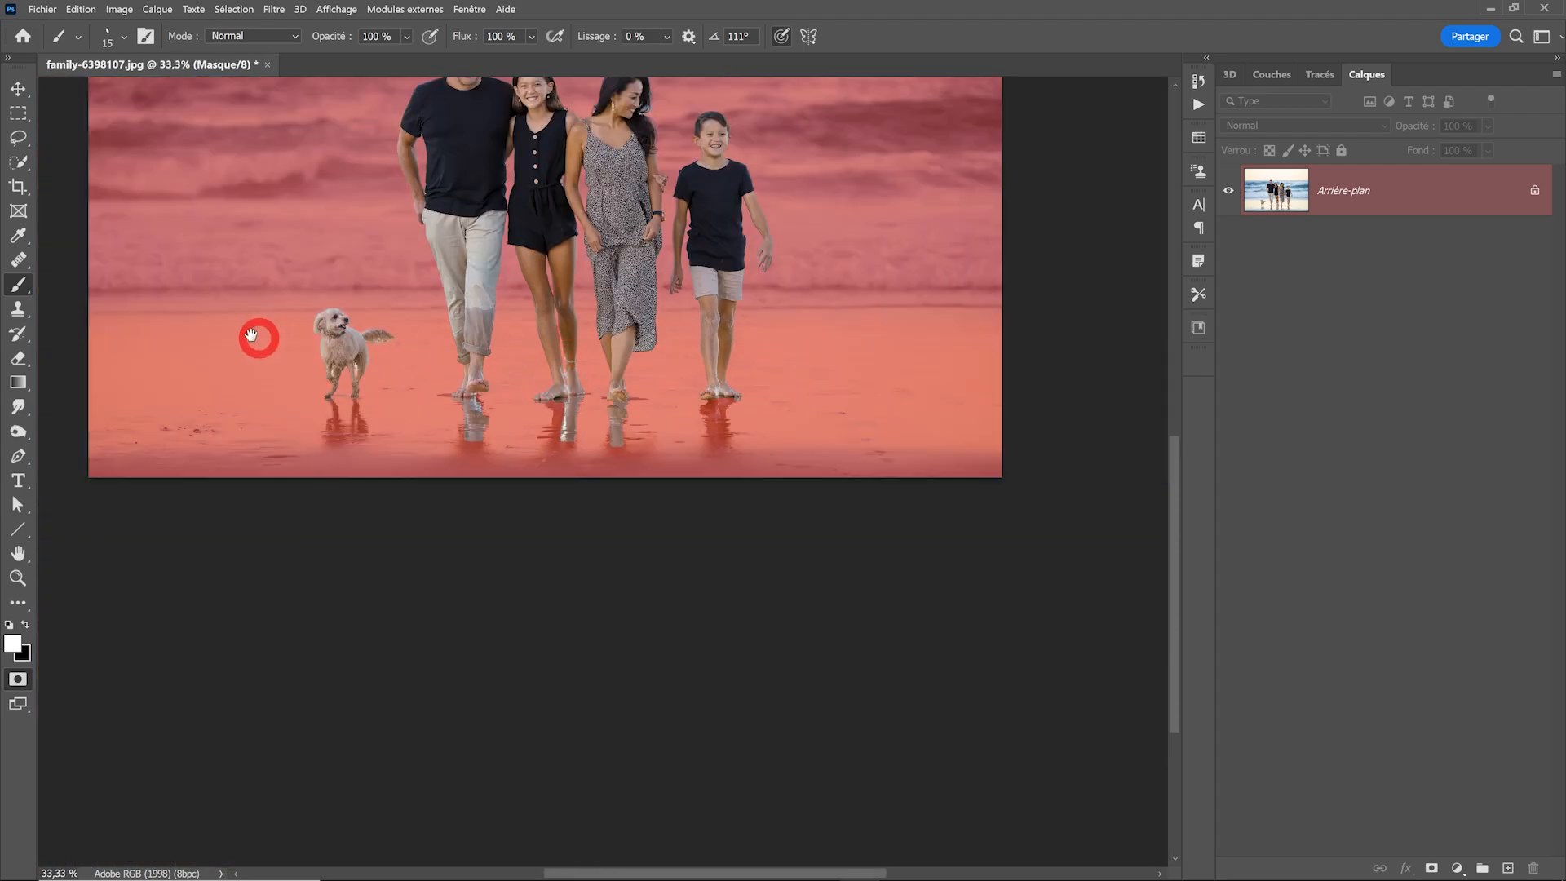
right_click(337, 406)
drag(360, 149, 416, 148)
drag(342, 410, 349, 439)
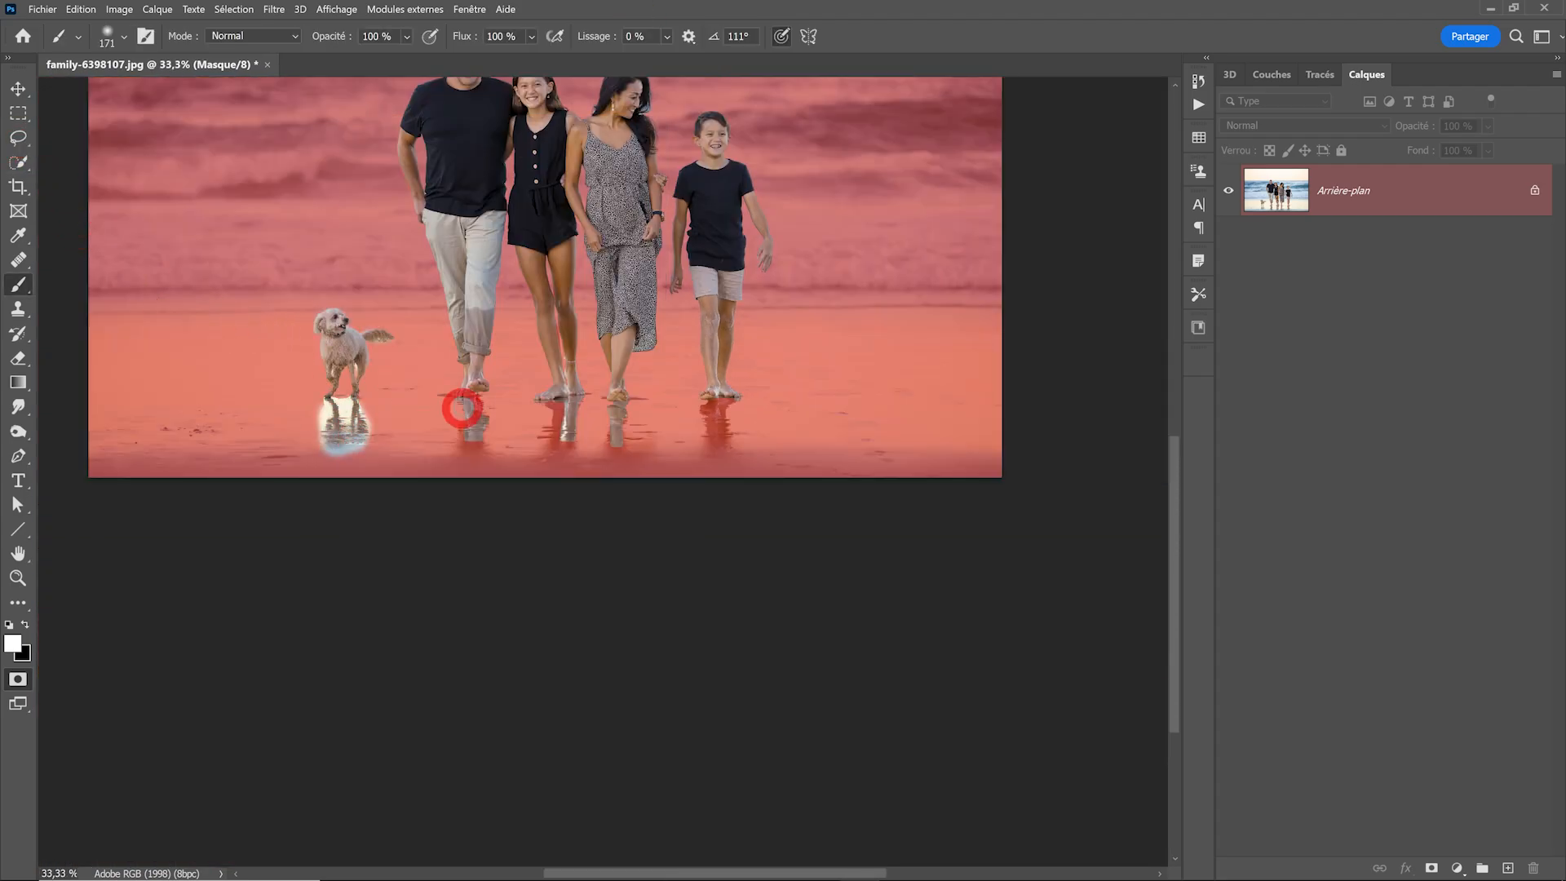
drag(461, 409, 483, 449)
mouse_move(556, 420)
mouse_down()
mouse_move(548, 433)
mouse_move(608, 457)
mouse_up()
drag(716, 408, 716, 444)
Turn the Quick Mask into a selection copied to a new layer, and preview the cutout with the background hidden
key(q)
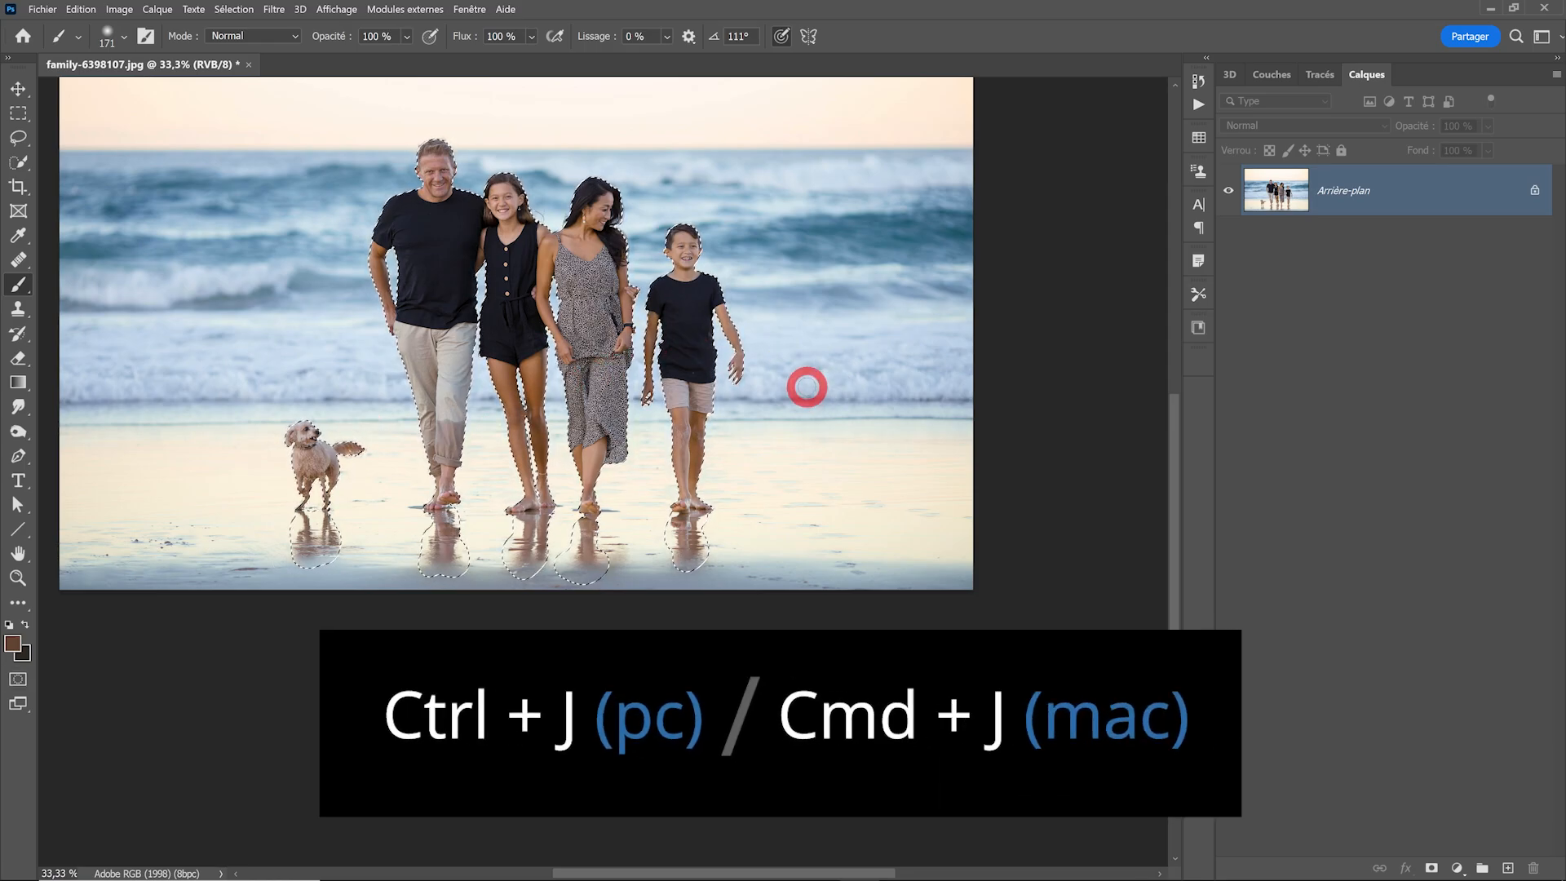
key(ctrl+j)
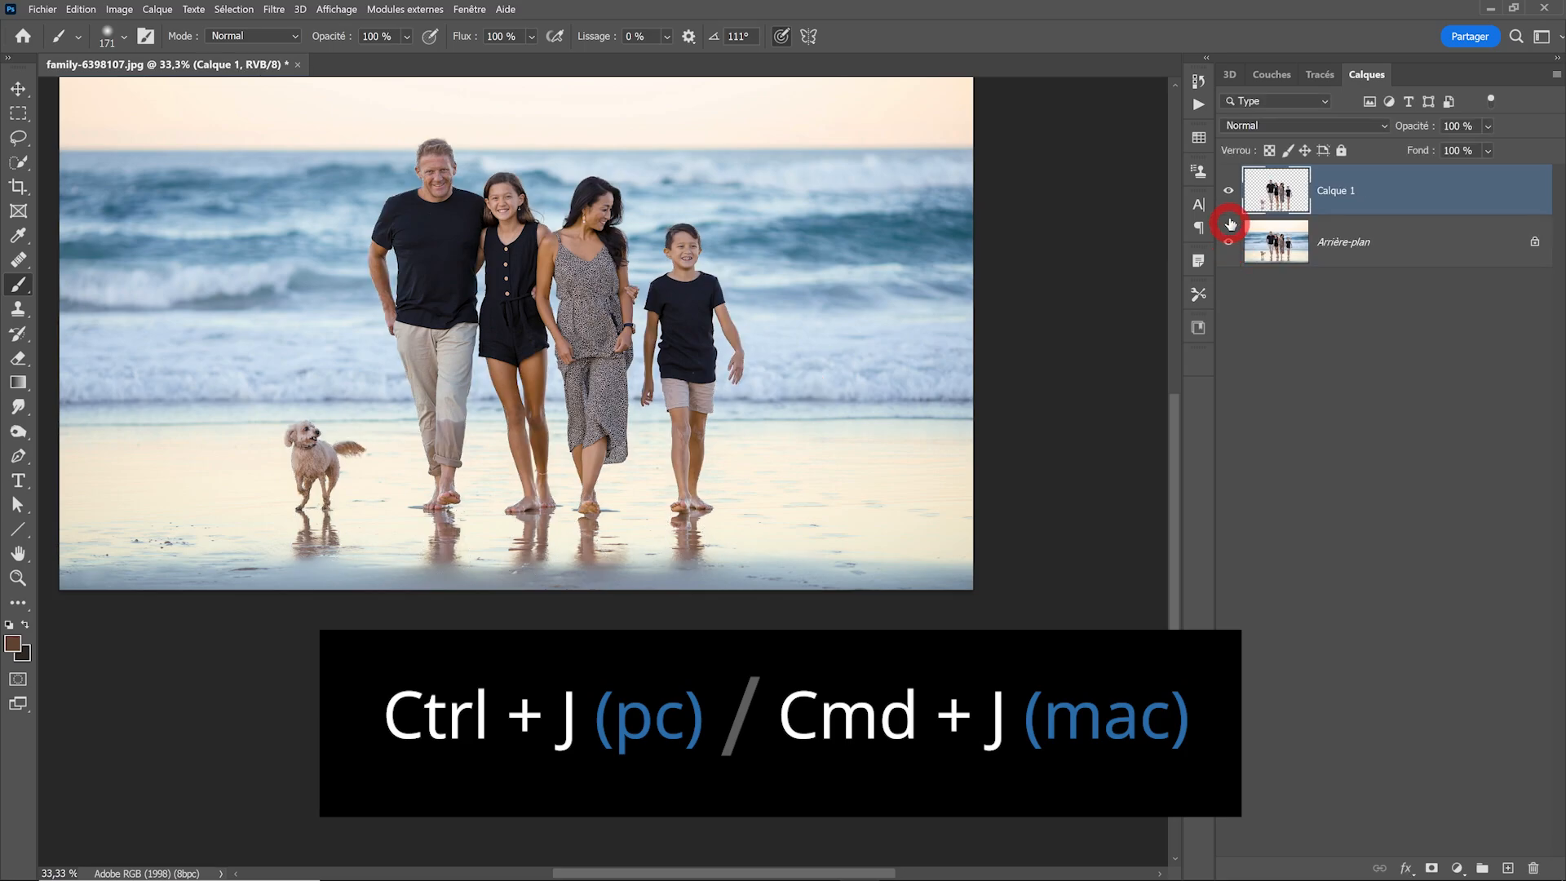
click(1229, 241)
click(1230, 244)
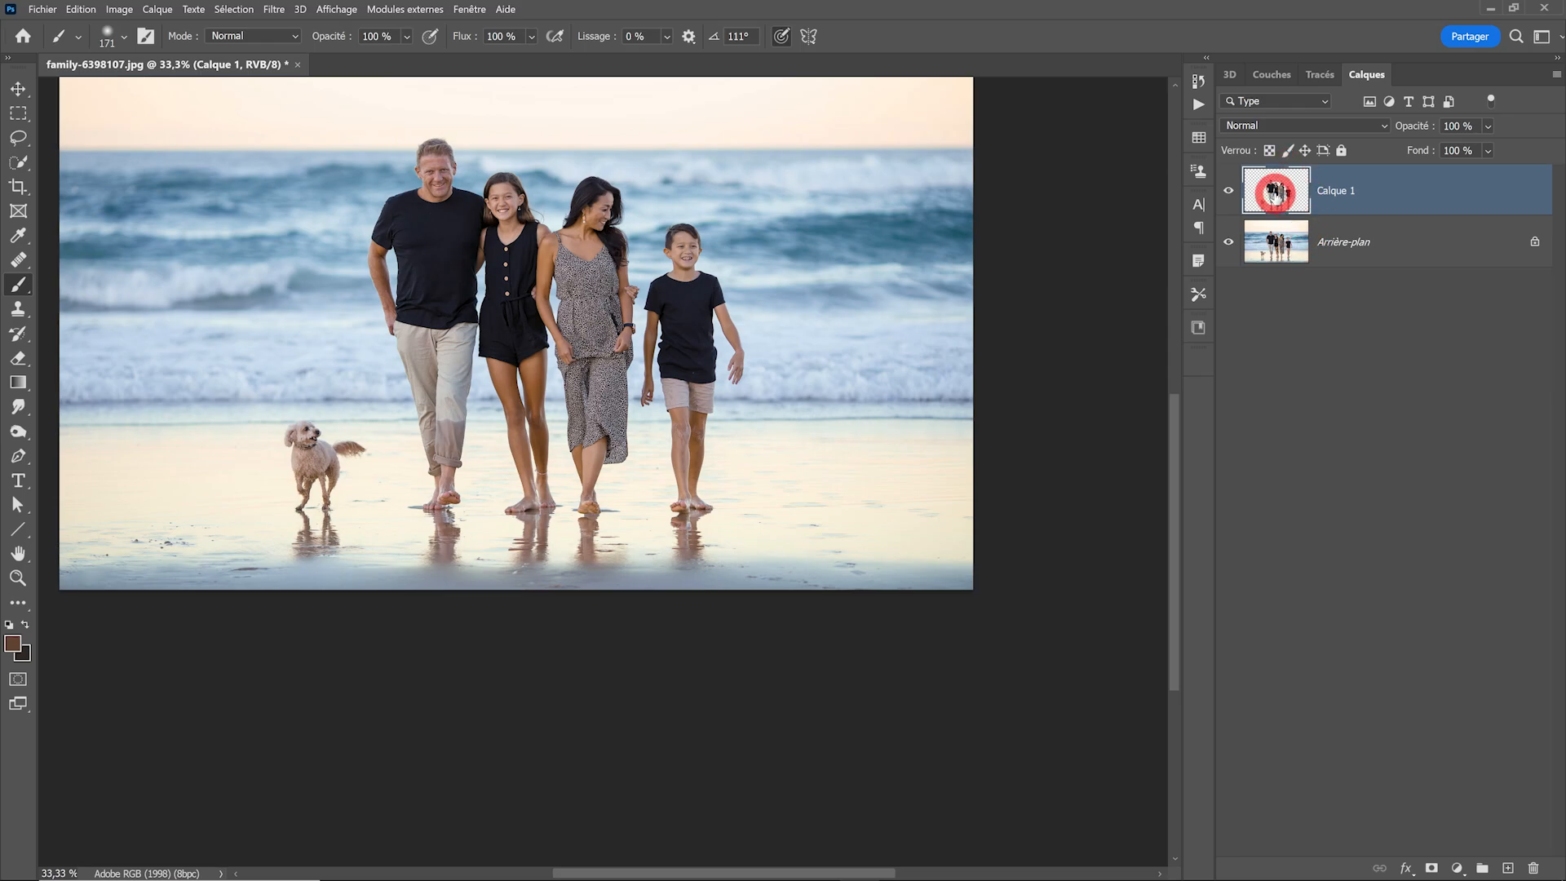
Load the outline of the Calque 1 cutout as a selection, hide that layer, and expand the selection by 20 pixels
ctrl+click(1278, 192)
click(1228, 190)
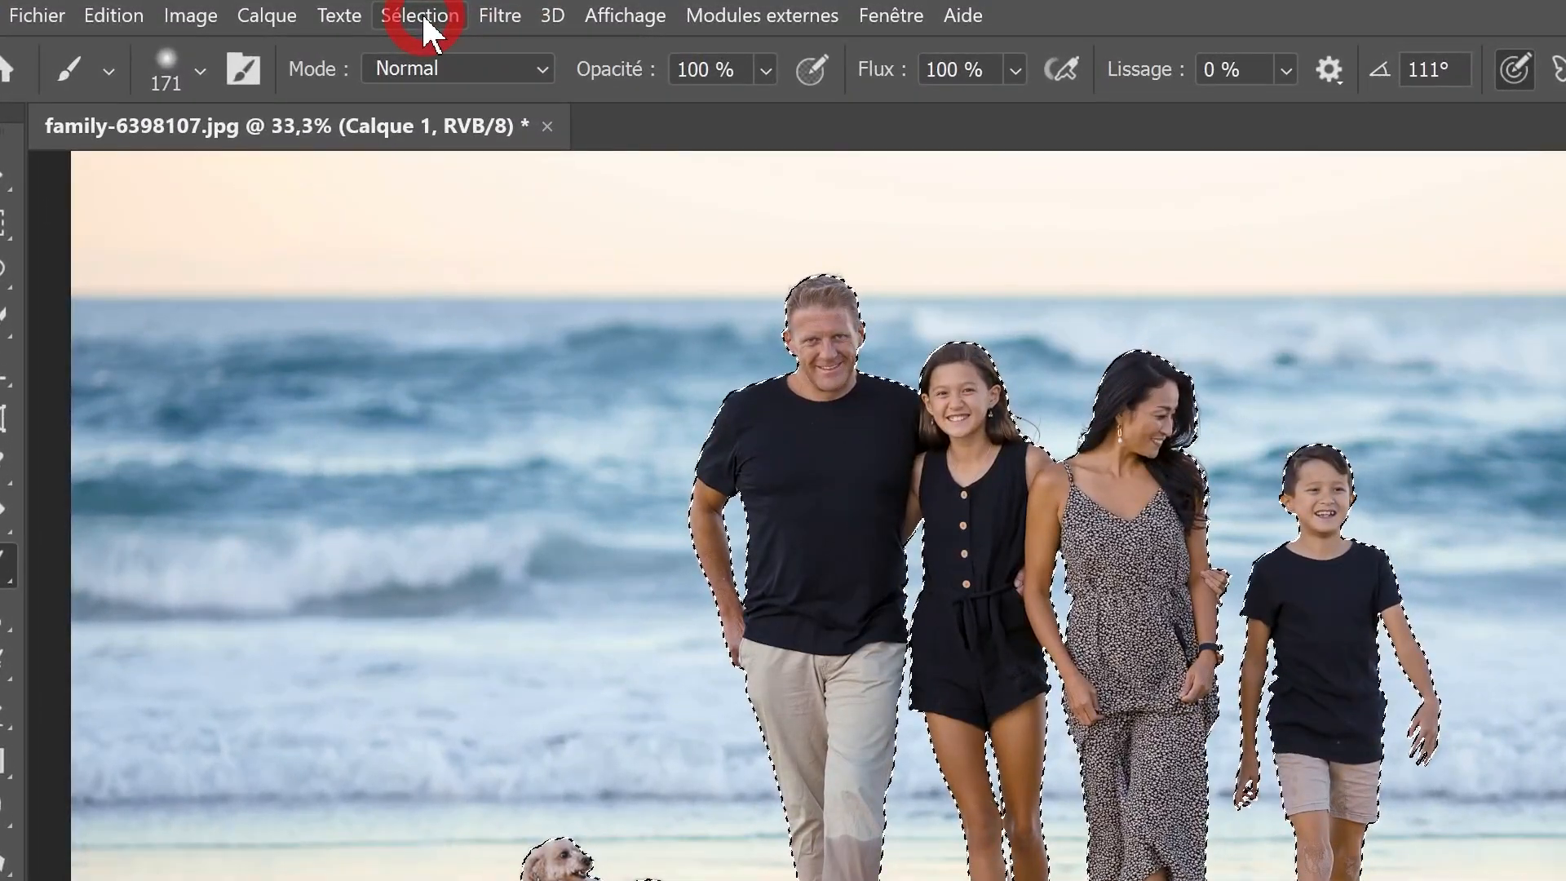
click(343, 13)
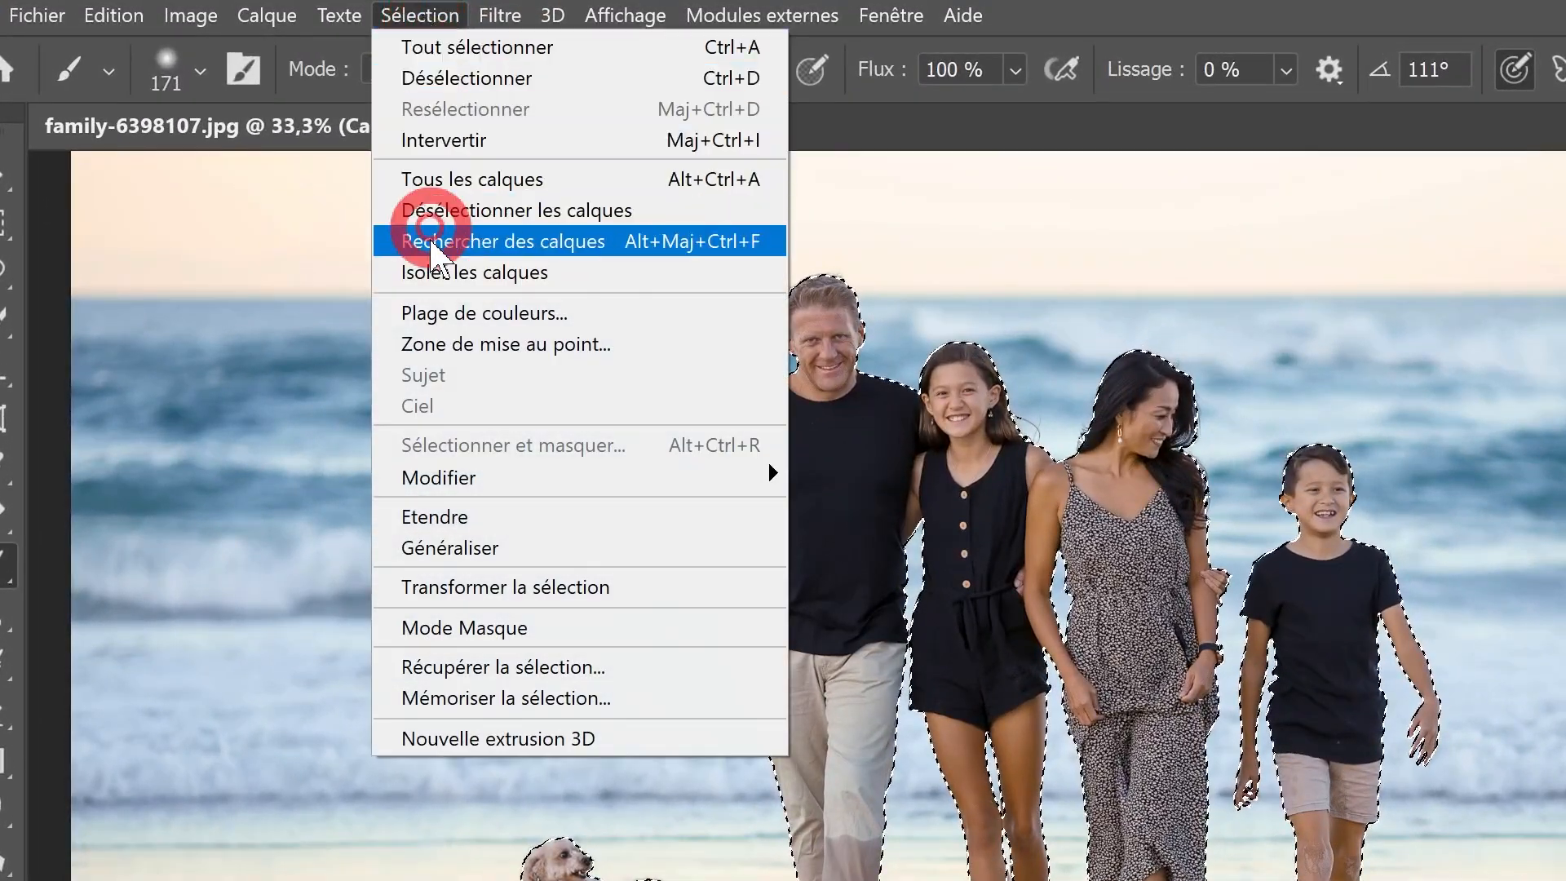
click(379, 376)
click(926, 535)
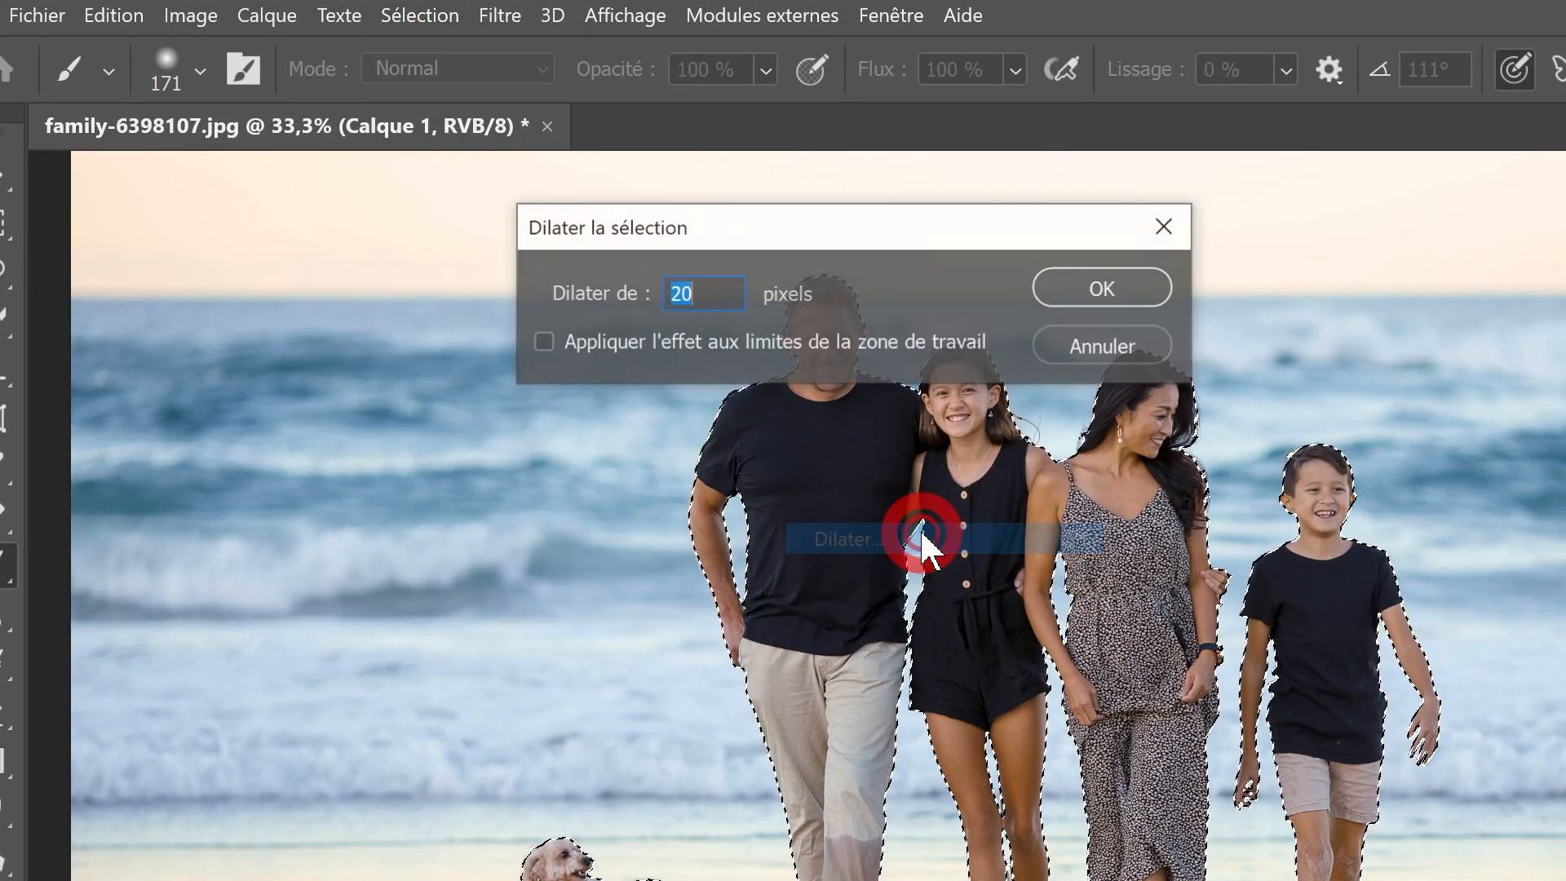
key(Return)
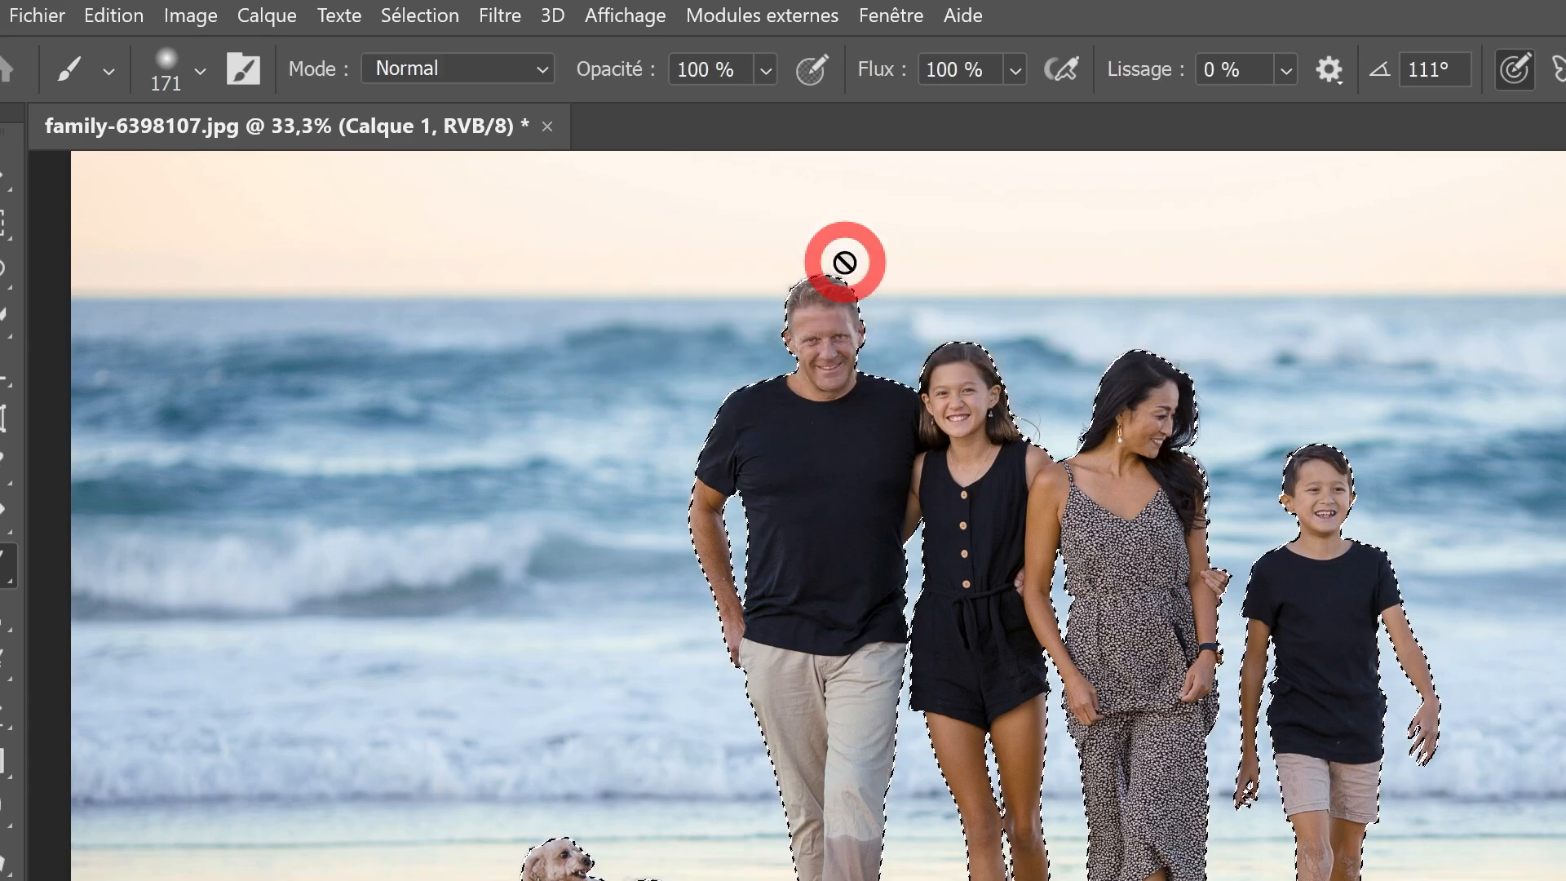
scroll(1356, 587, up, 3)
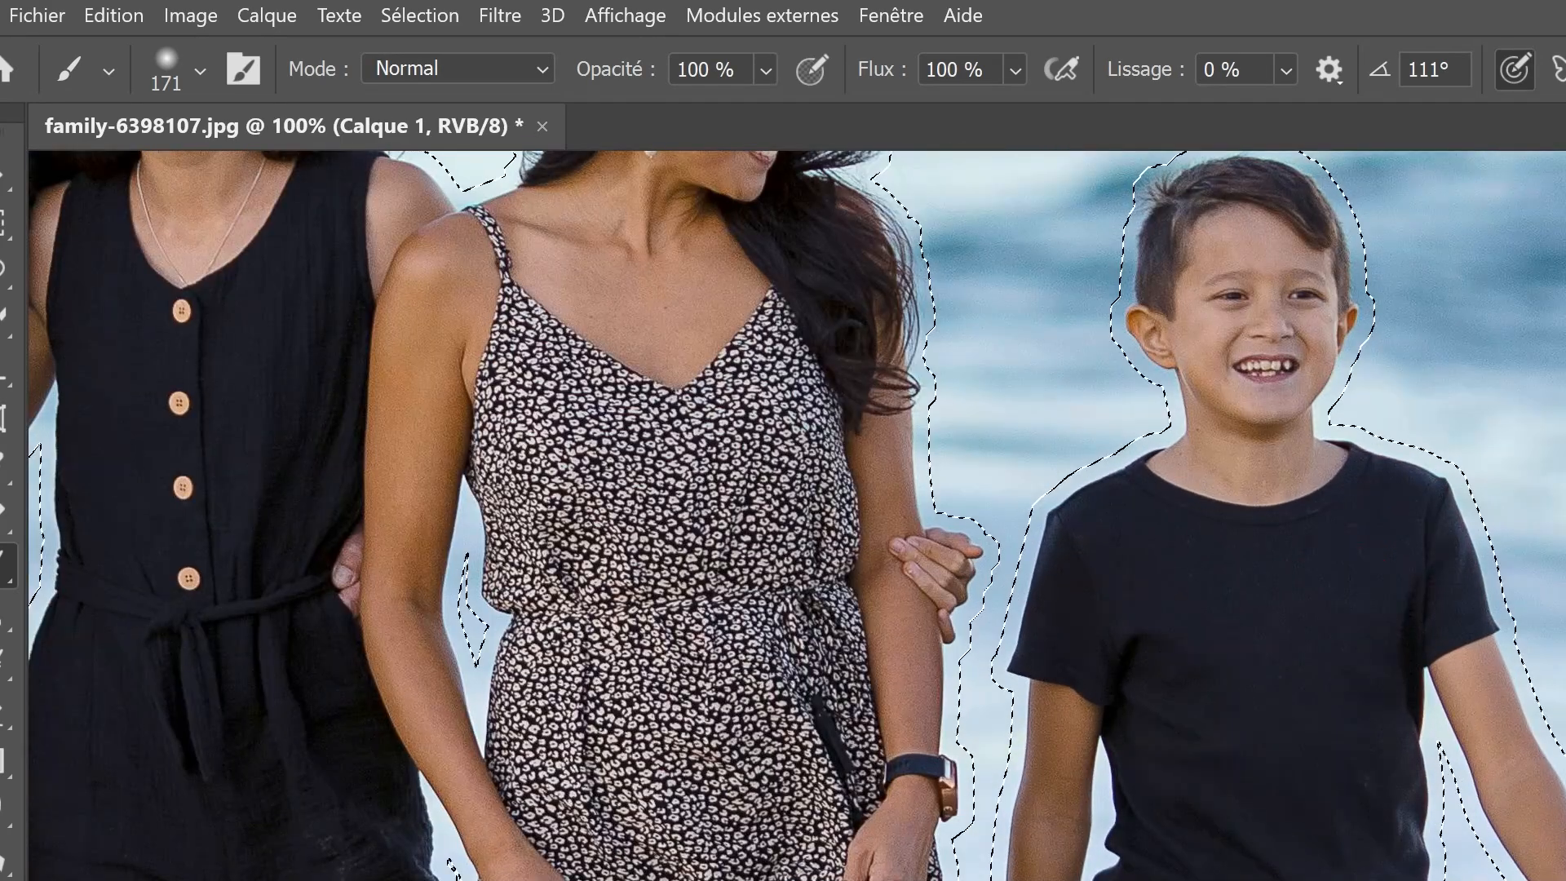
scroll(796, 516, down, 2)
scroll(897, 848, down, 2)
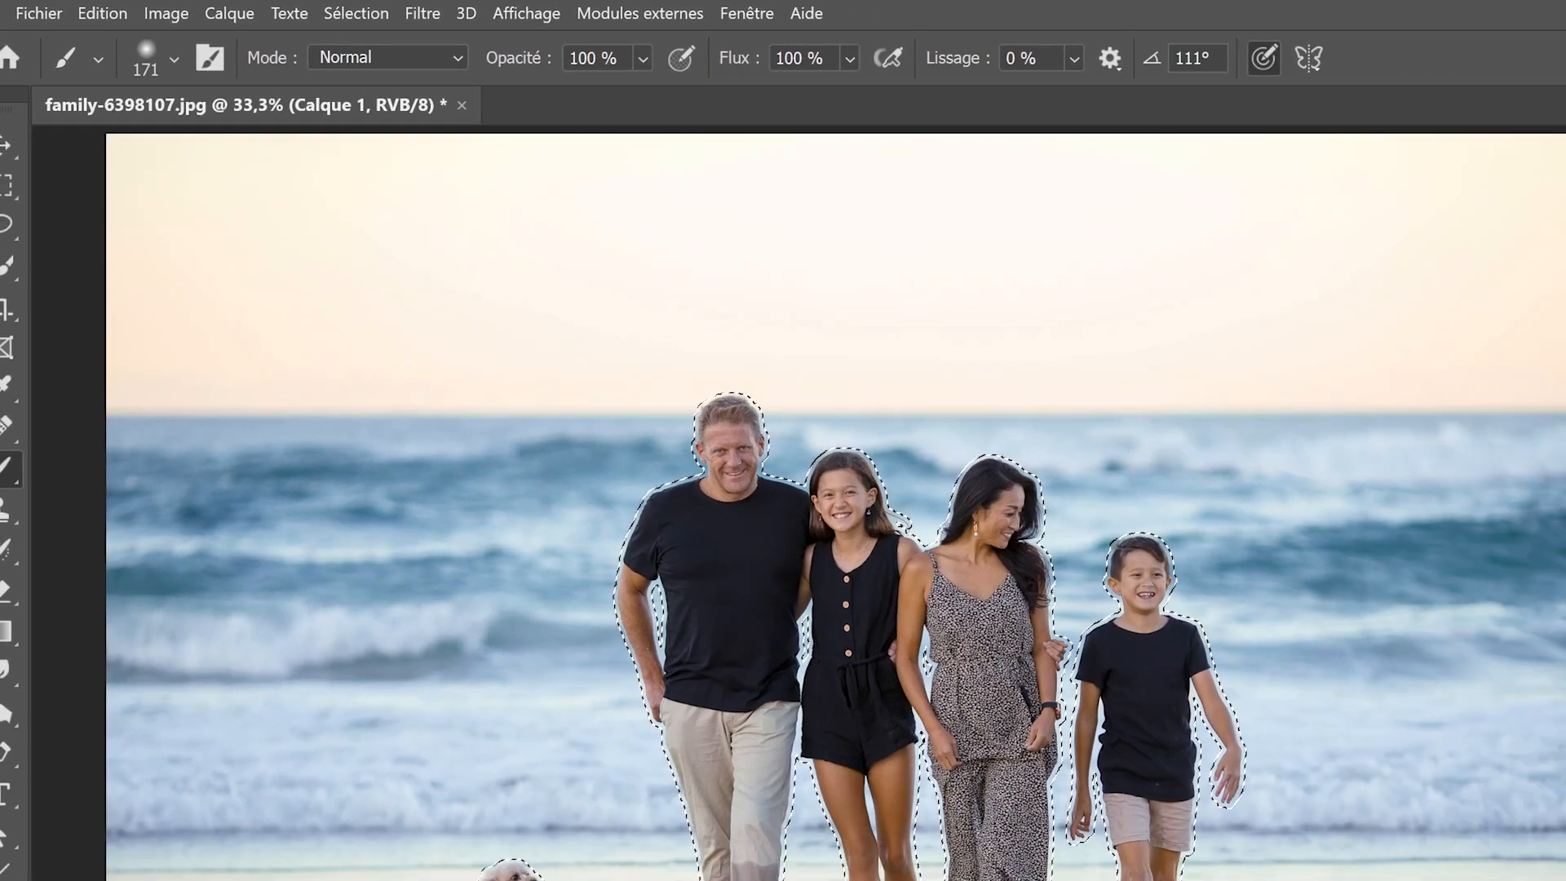
Start a Content-Aware Fill on the background layer and exclude the sky from the sampling area
click(1423, 252)
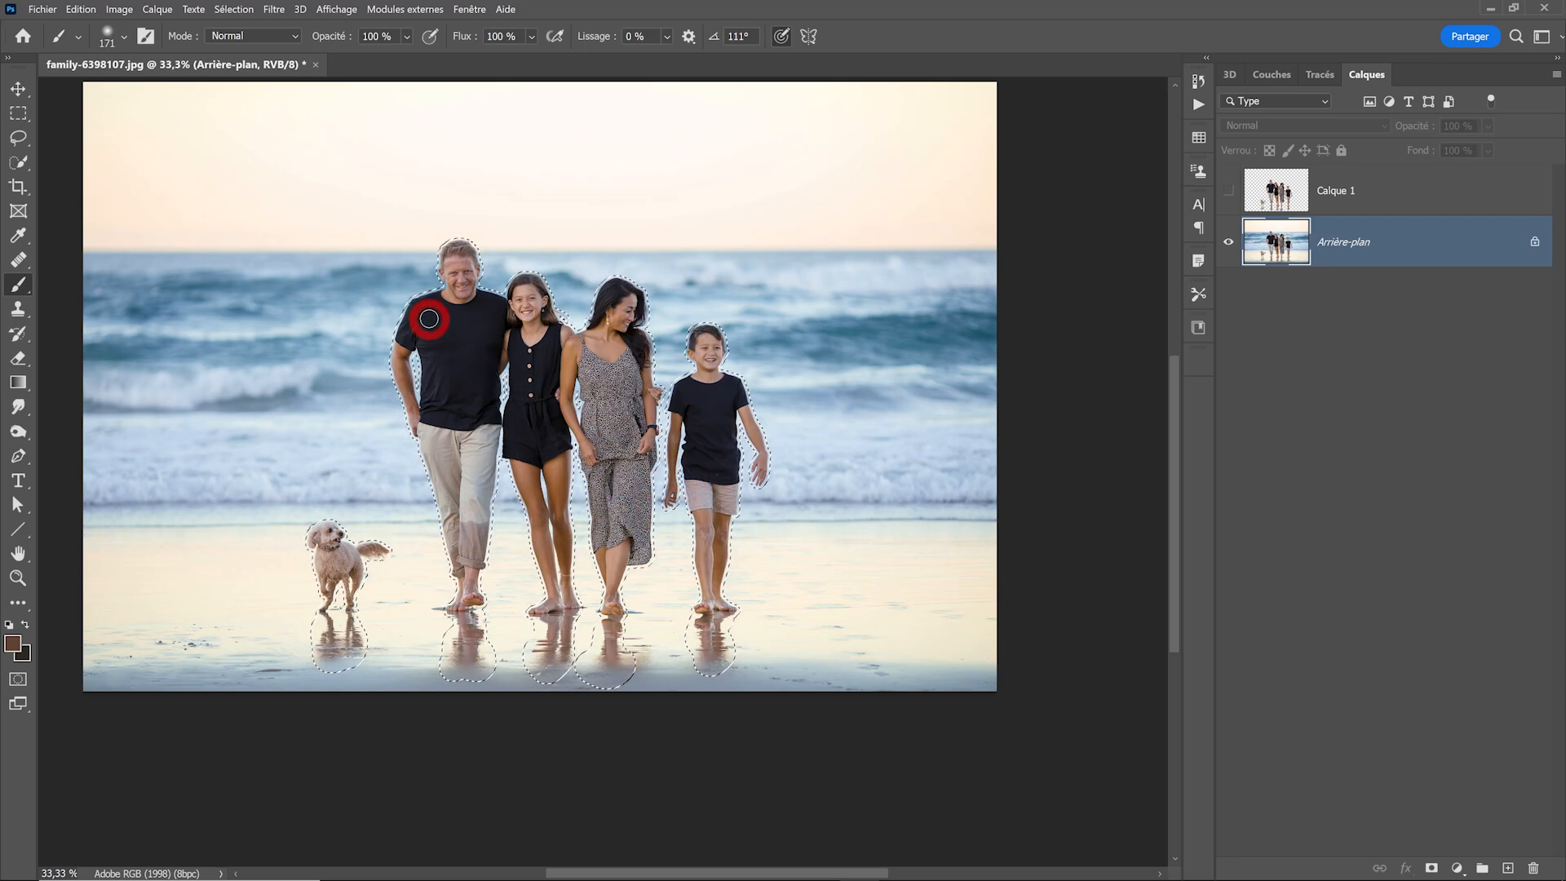
click(82, 10)
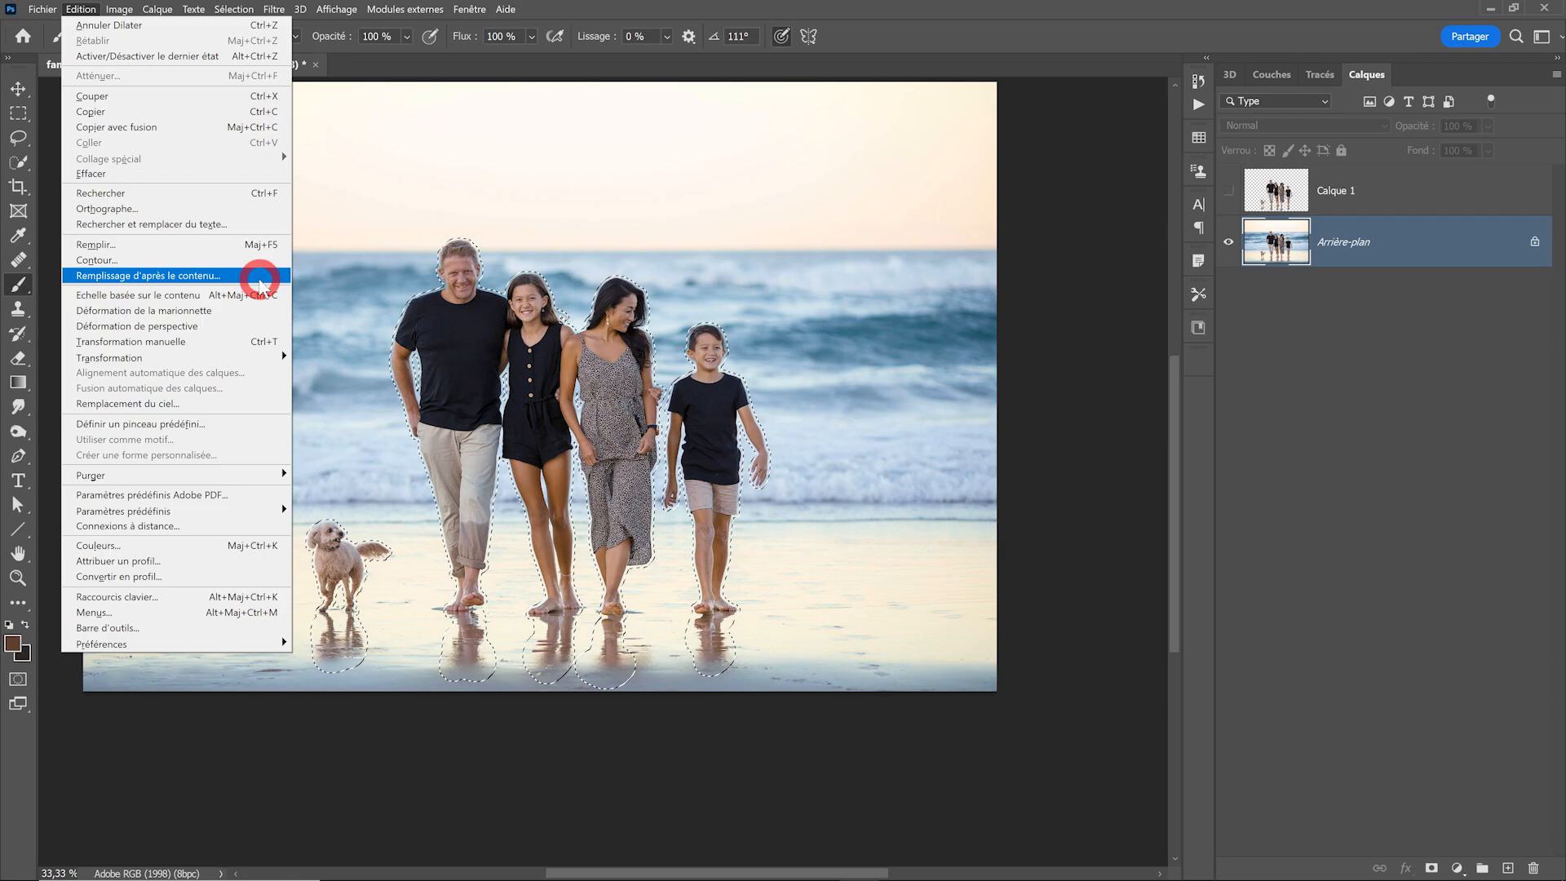
click(260, 277)
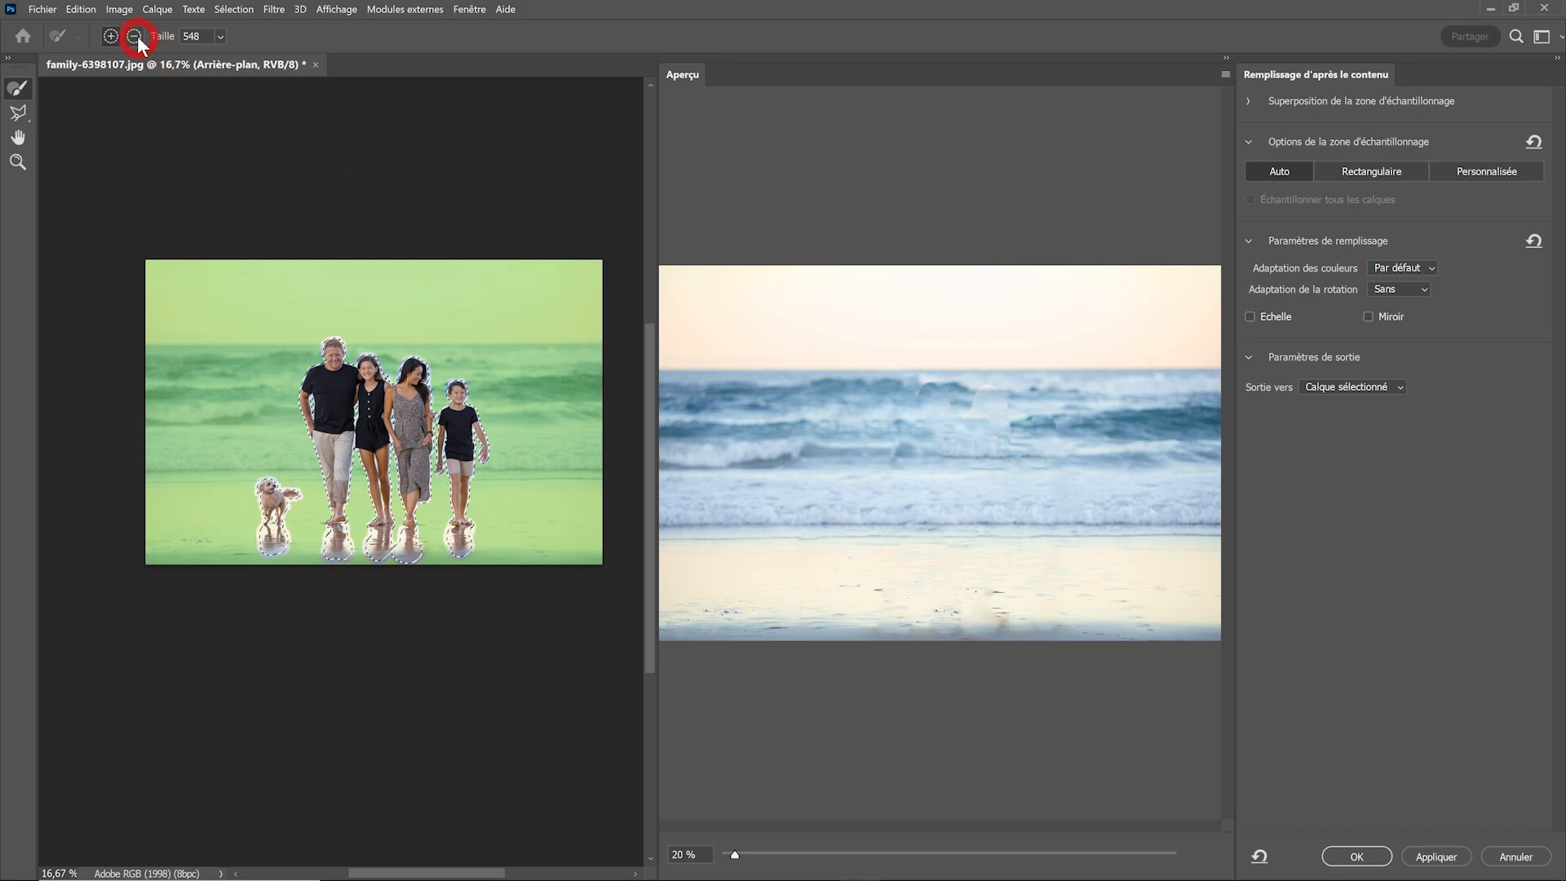
mouse_move(235, 247)
mouse_down()
mouse_move(576, 257)
mouse_move(563, 268)
mouse_move(616, 278)
mouse_up()
mouse_move(605, 300)
mouse_down()
mouse_move(455, 308)
mouse_move(498, 310)
mouse_move(308, 265)
mouse_move(237, 307)
mouse_move(134, 303)
mouse_up()
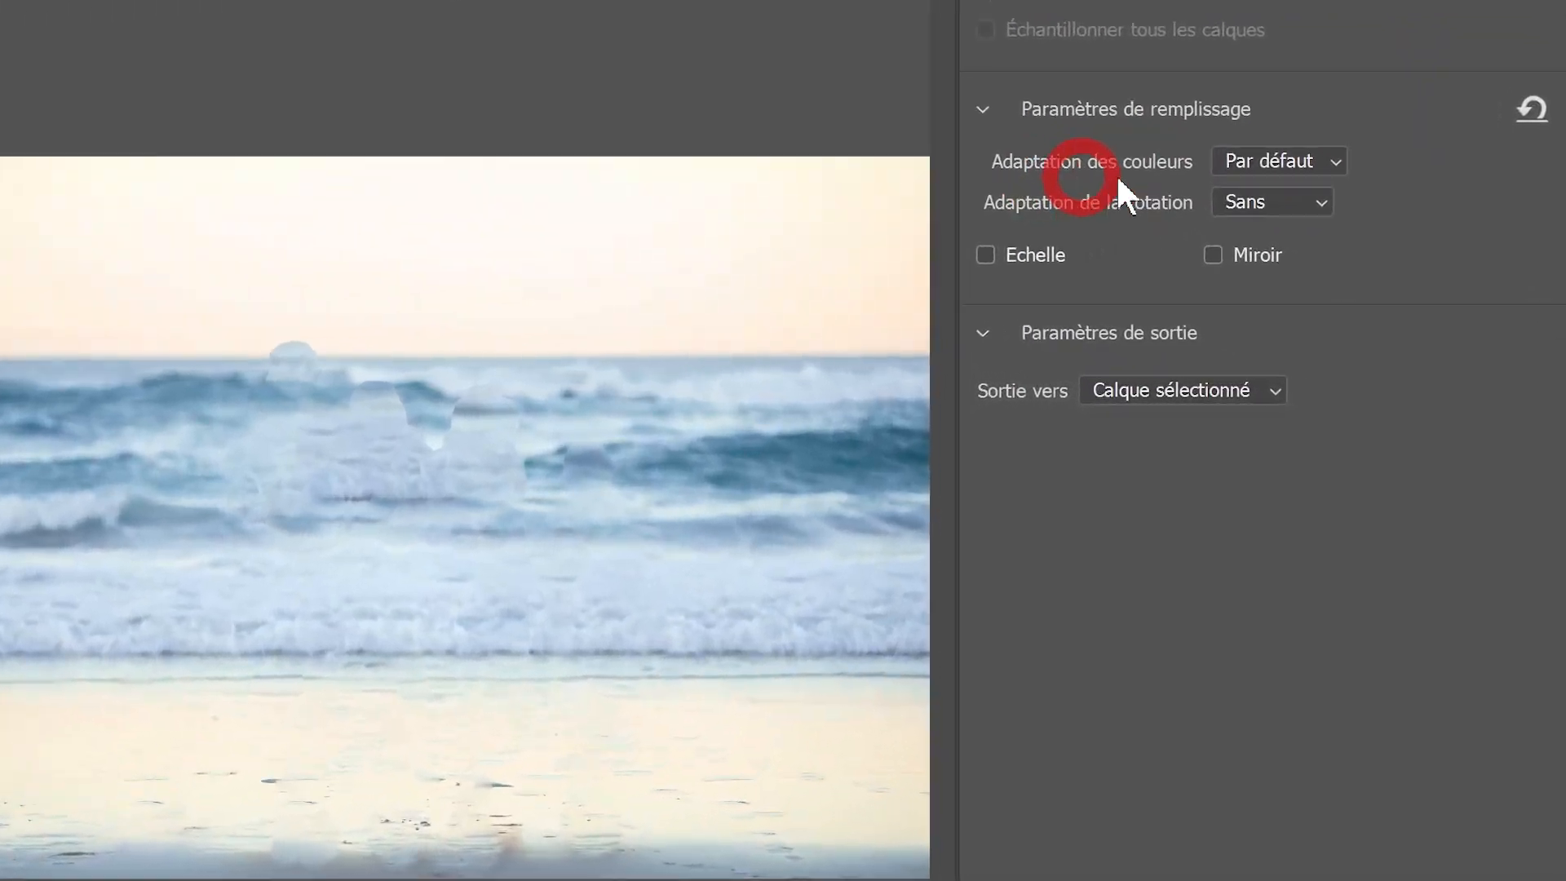
Compare the Sans, Elevée and Supérieure colour adaptations for the fill, and settle on Elevée
click(1244, 158)
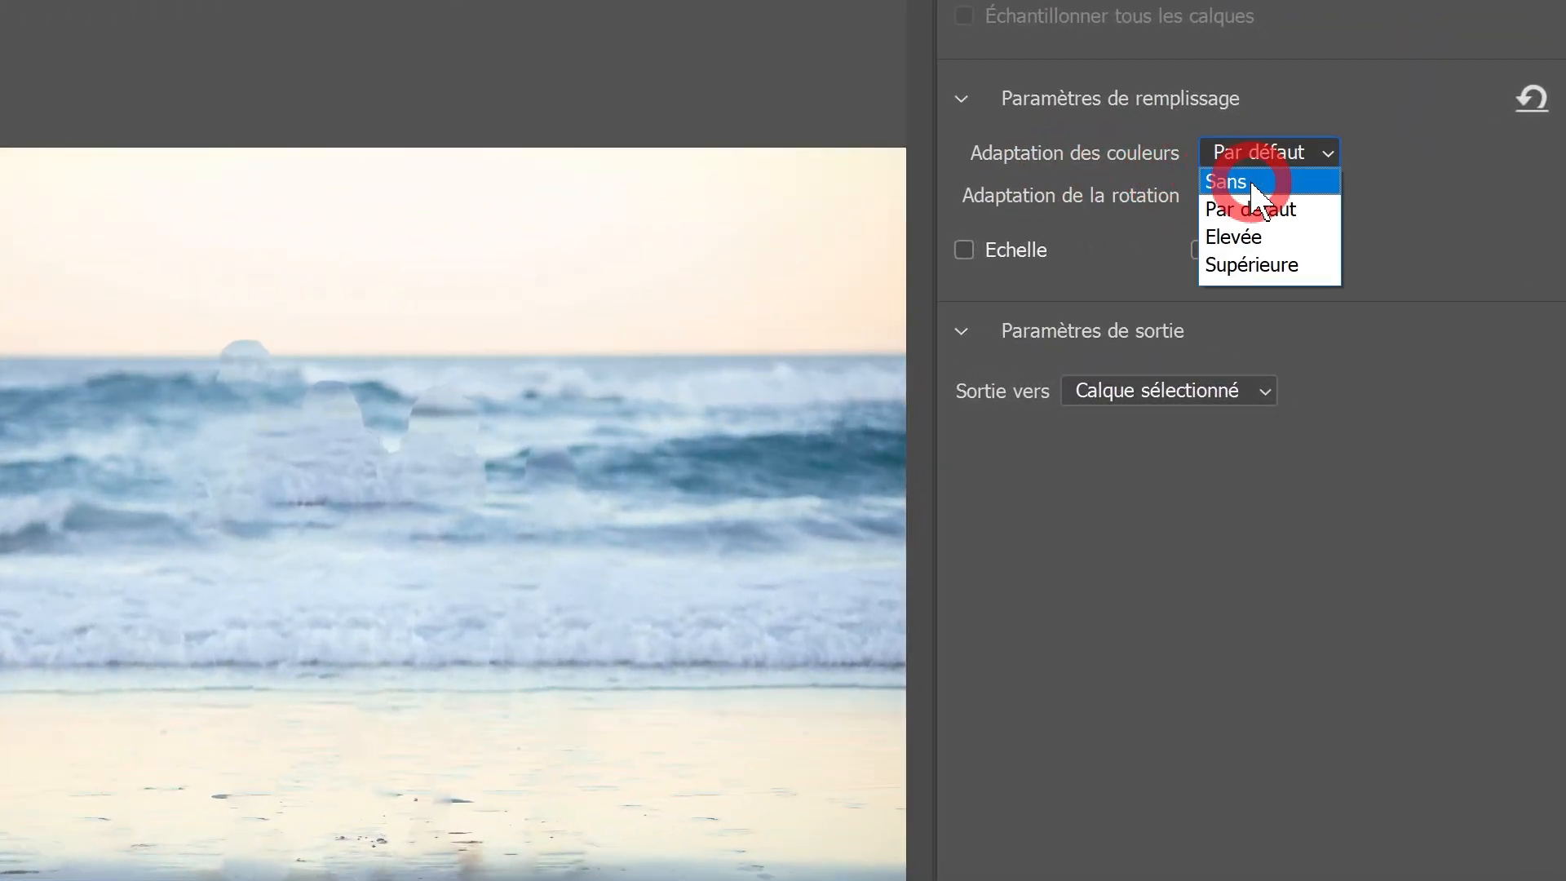
click(1305, 183)
click(1295, 153)
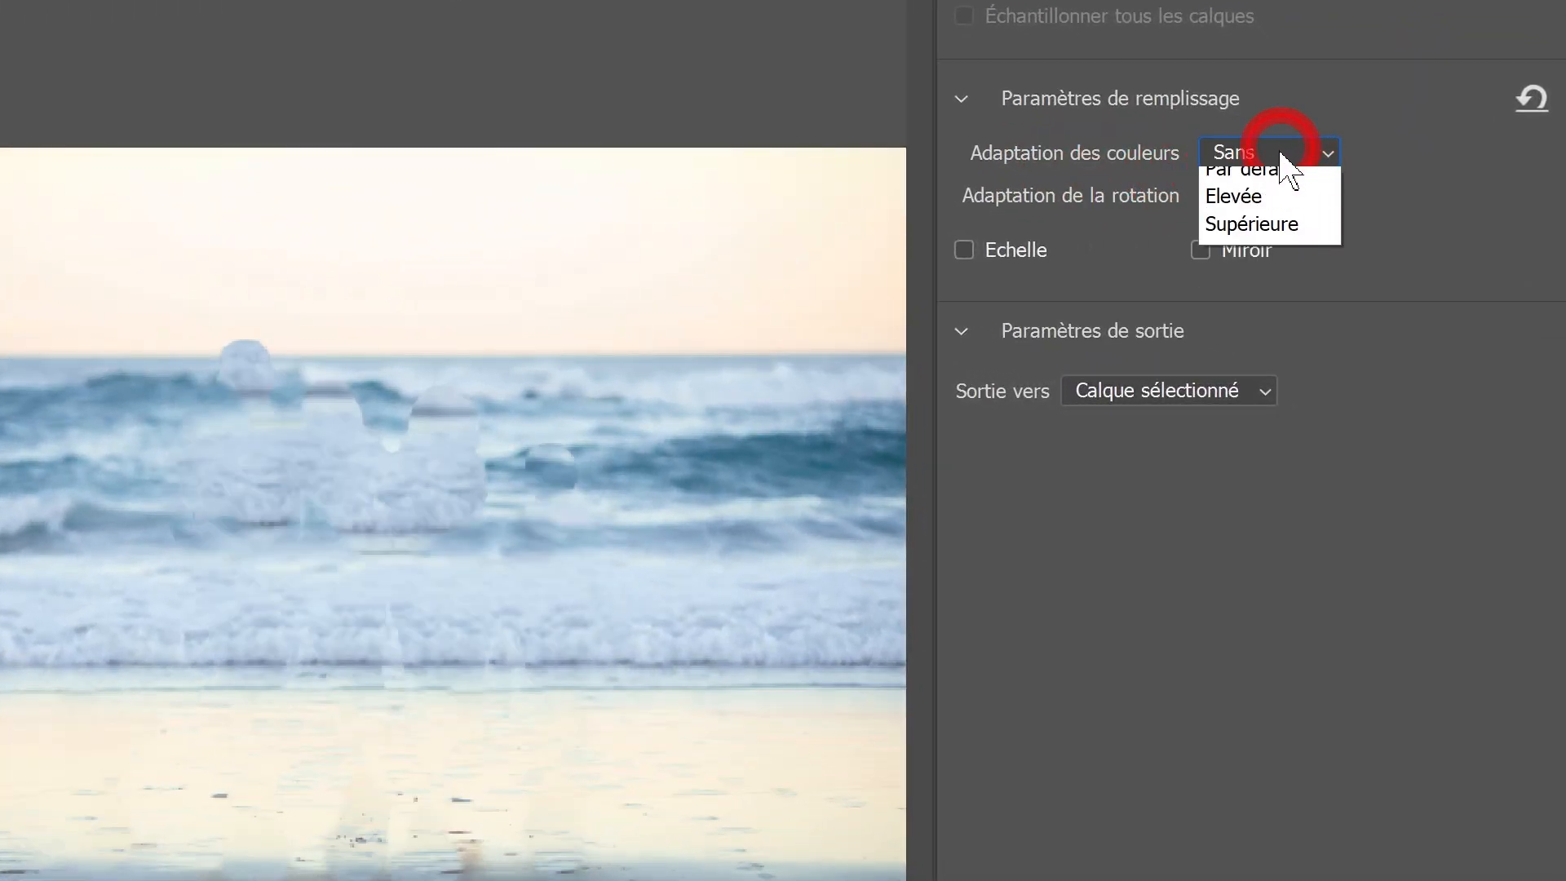
click(1289, 204)
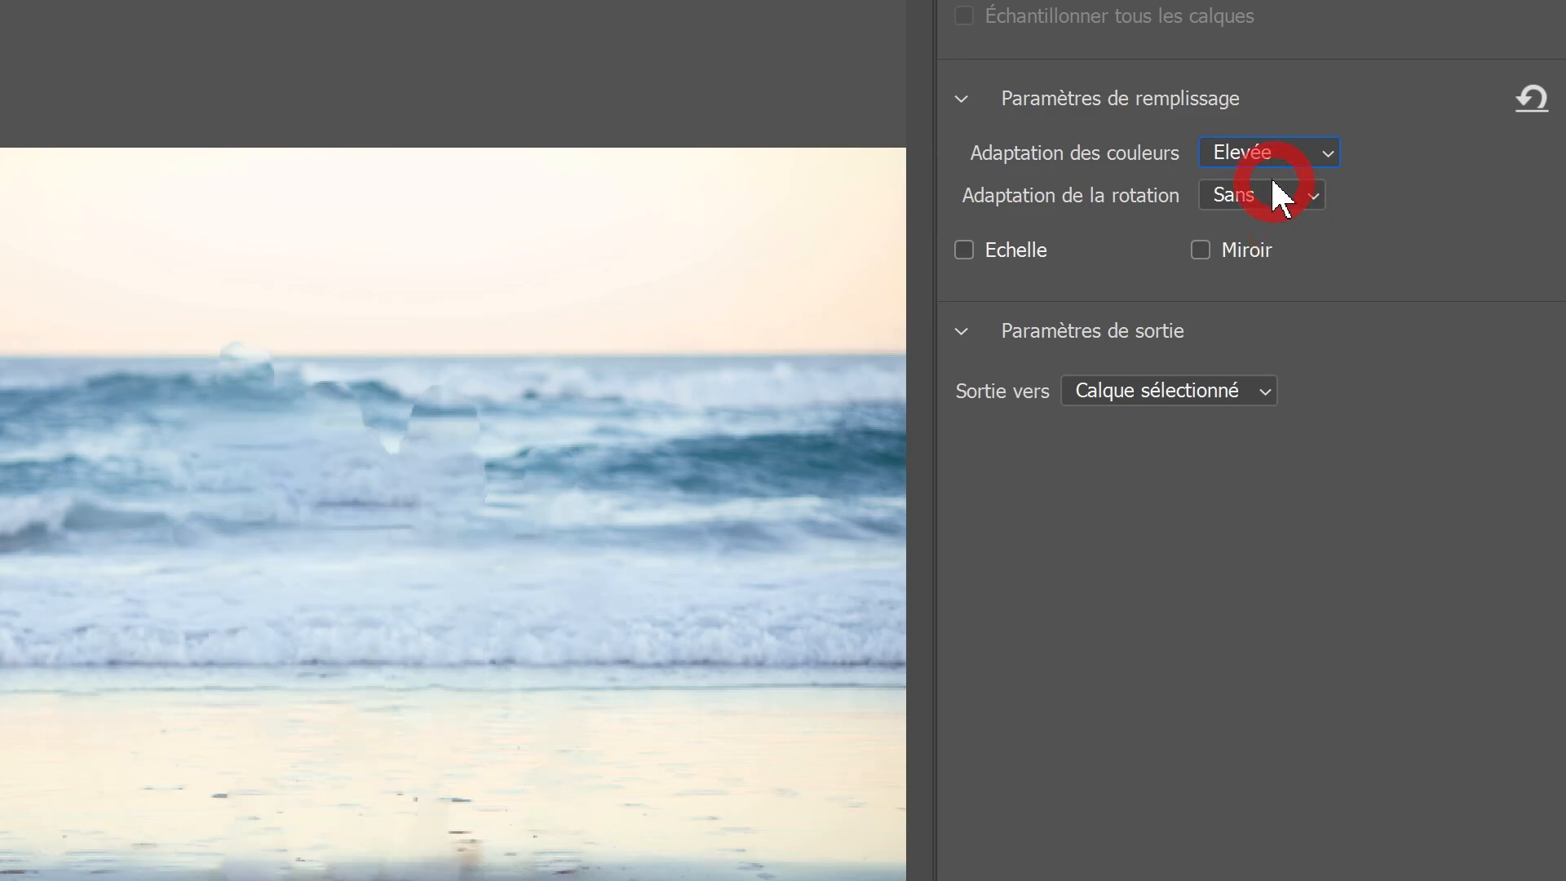
click(1266, 152)
click(1265, 262)
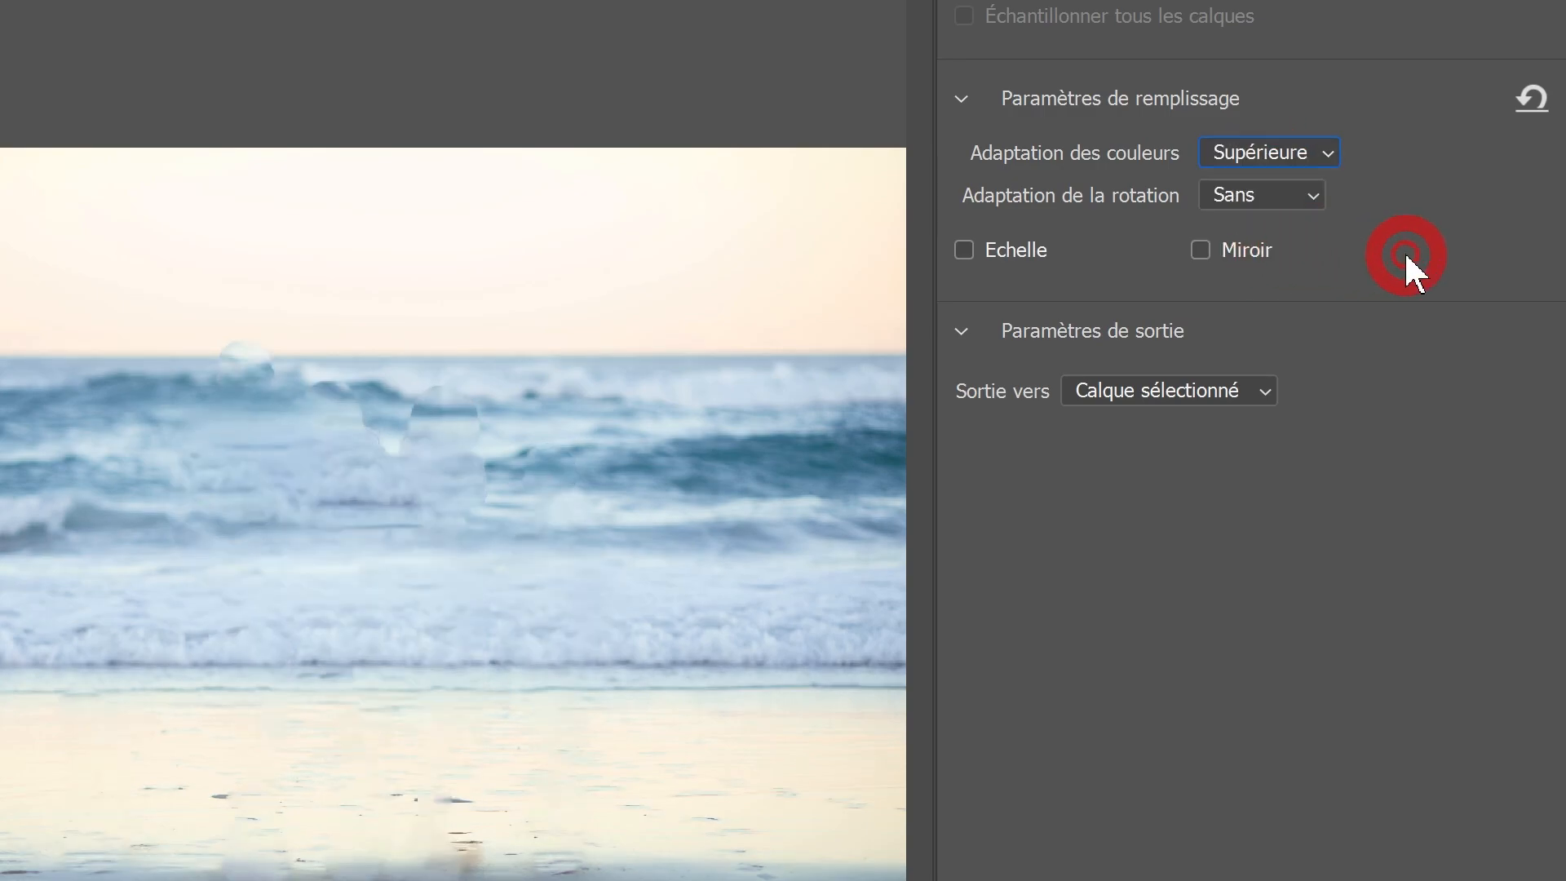
click(1260, 154)
click(1263, 234)
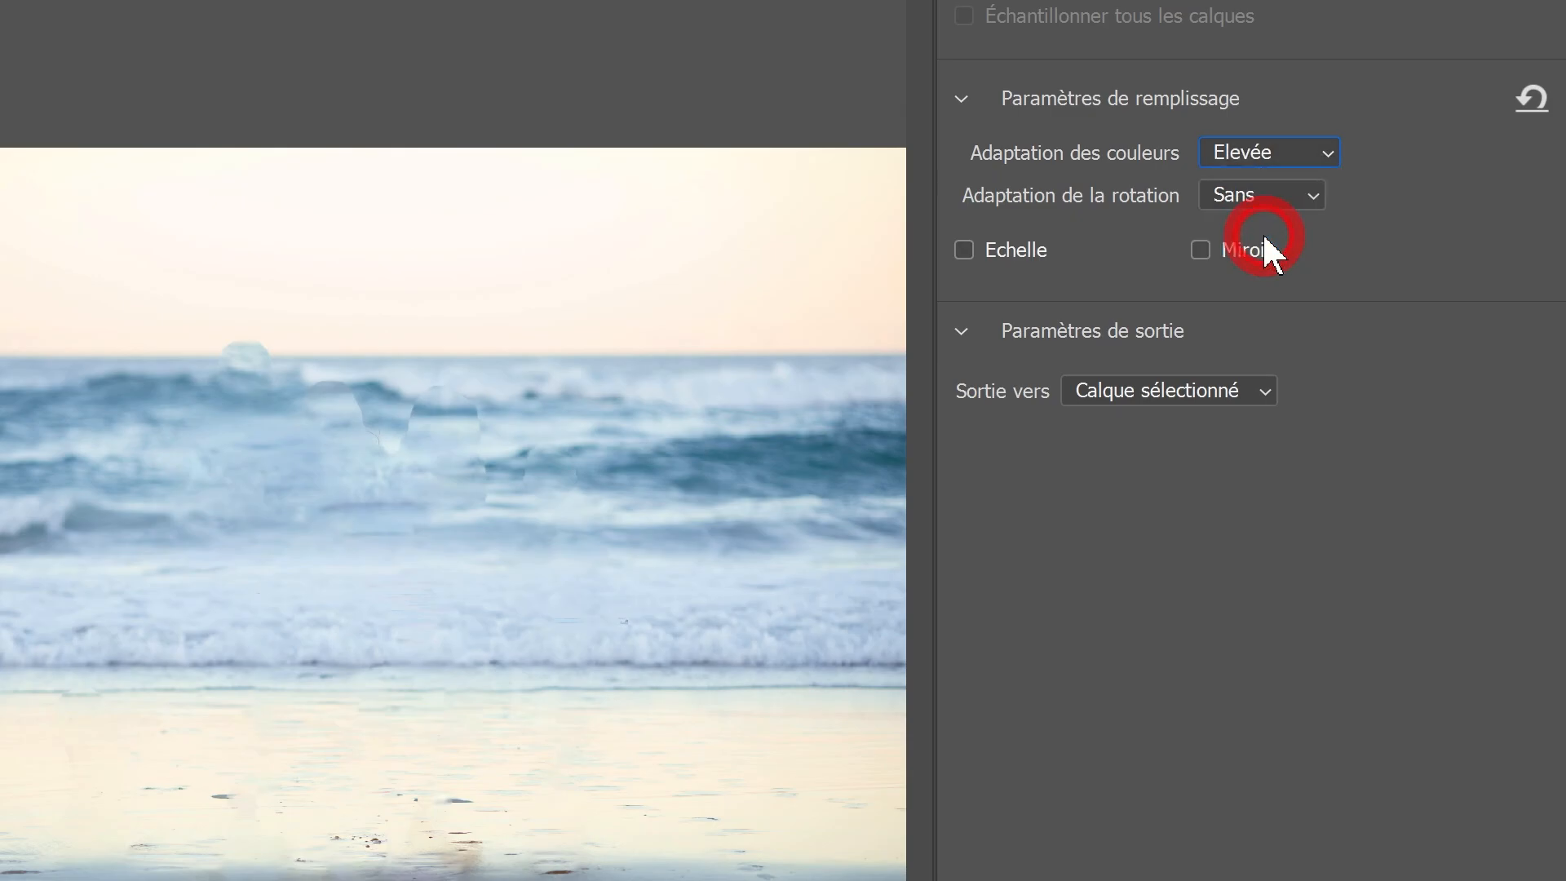
Output the content-aware fill to a new layer and apply it
click(444, 405)
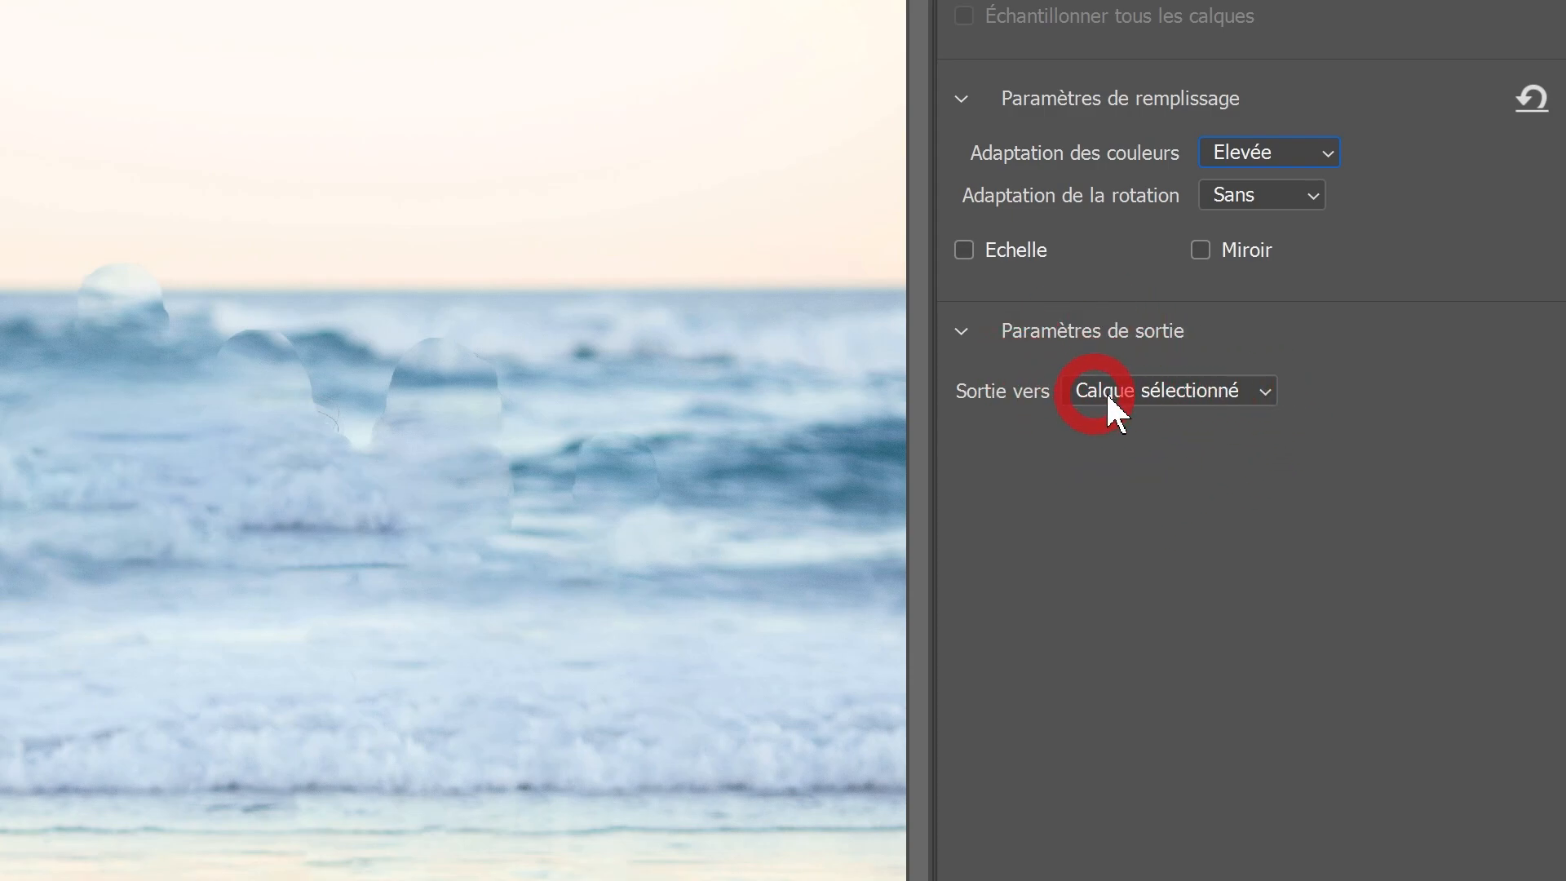
click(1266, 392)
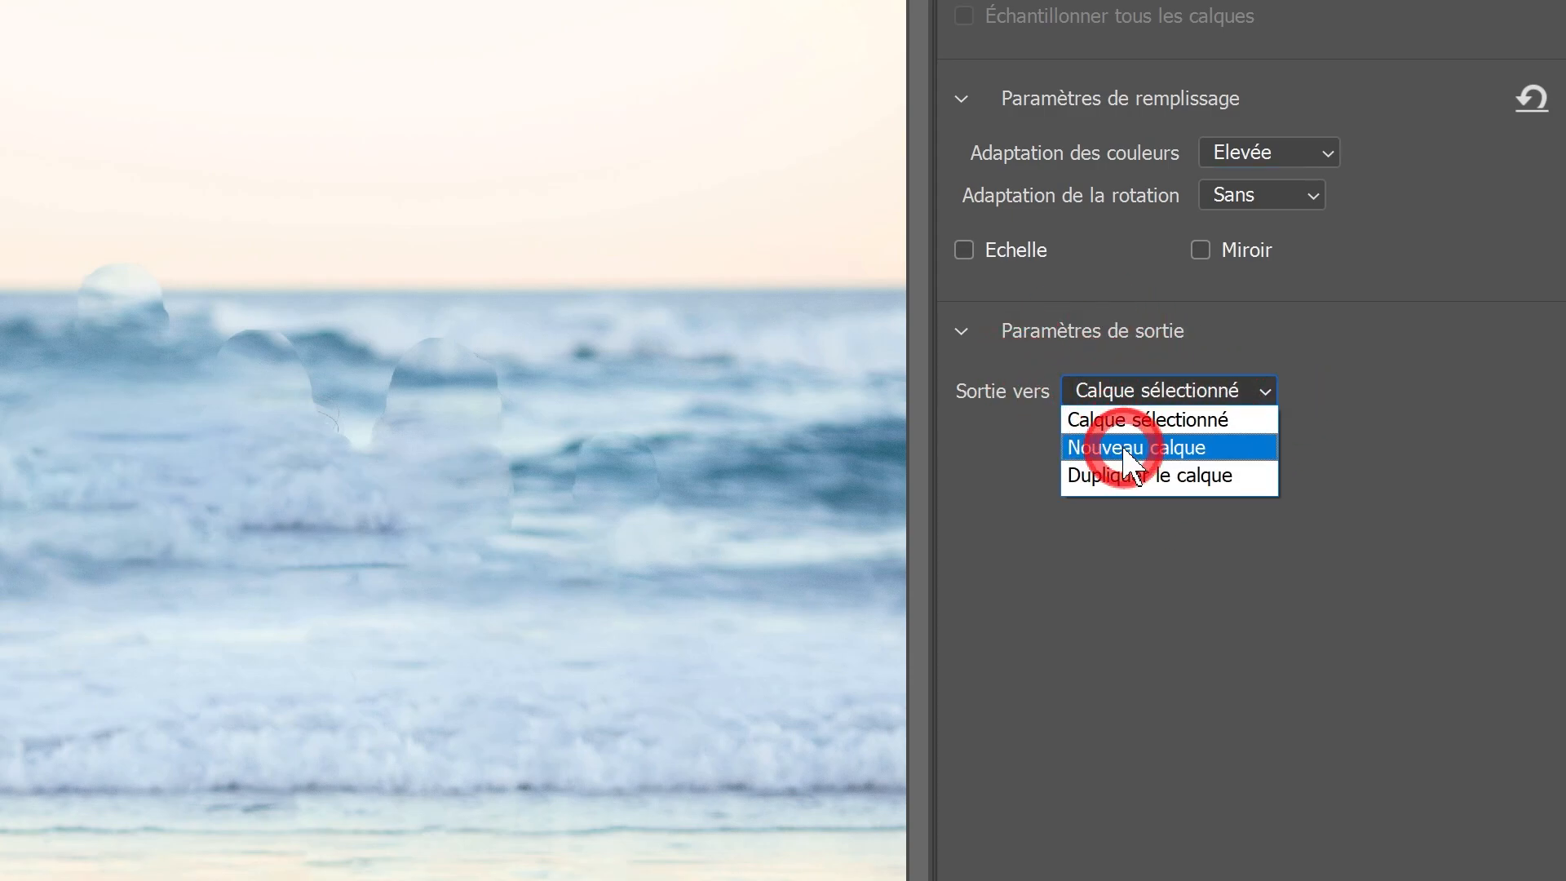
click(1126, 448)
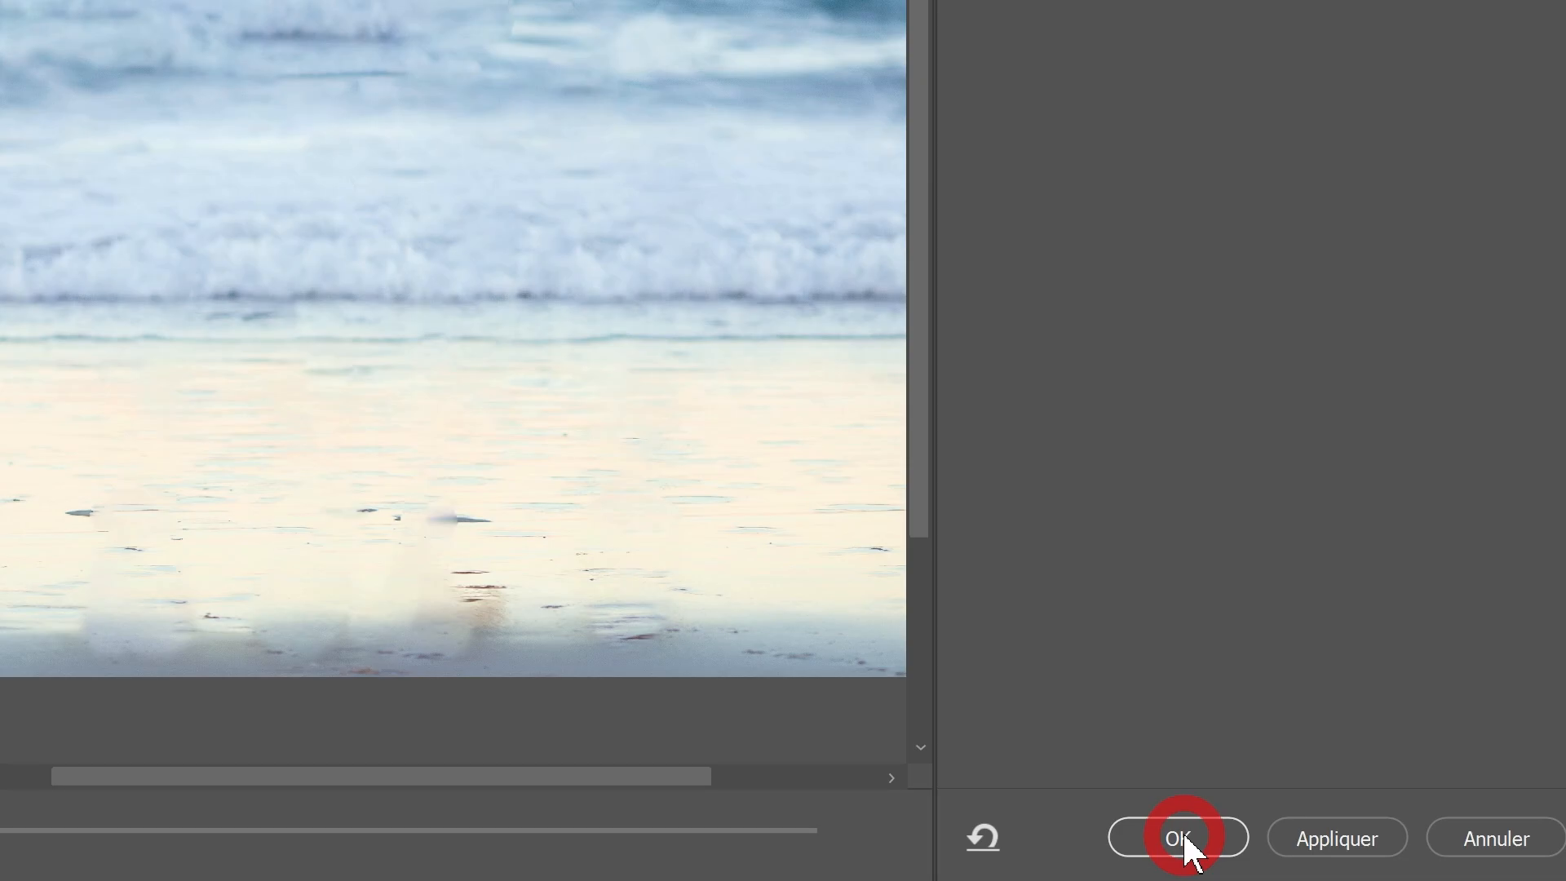
click(1185, 837)
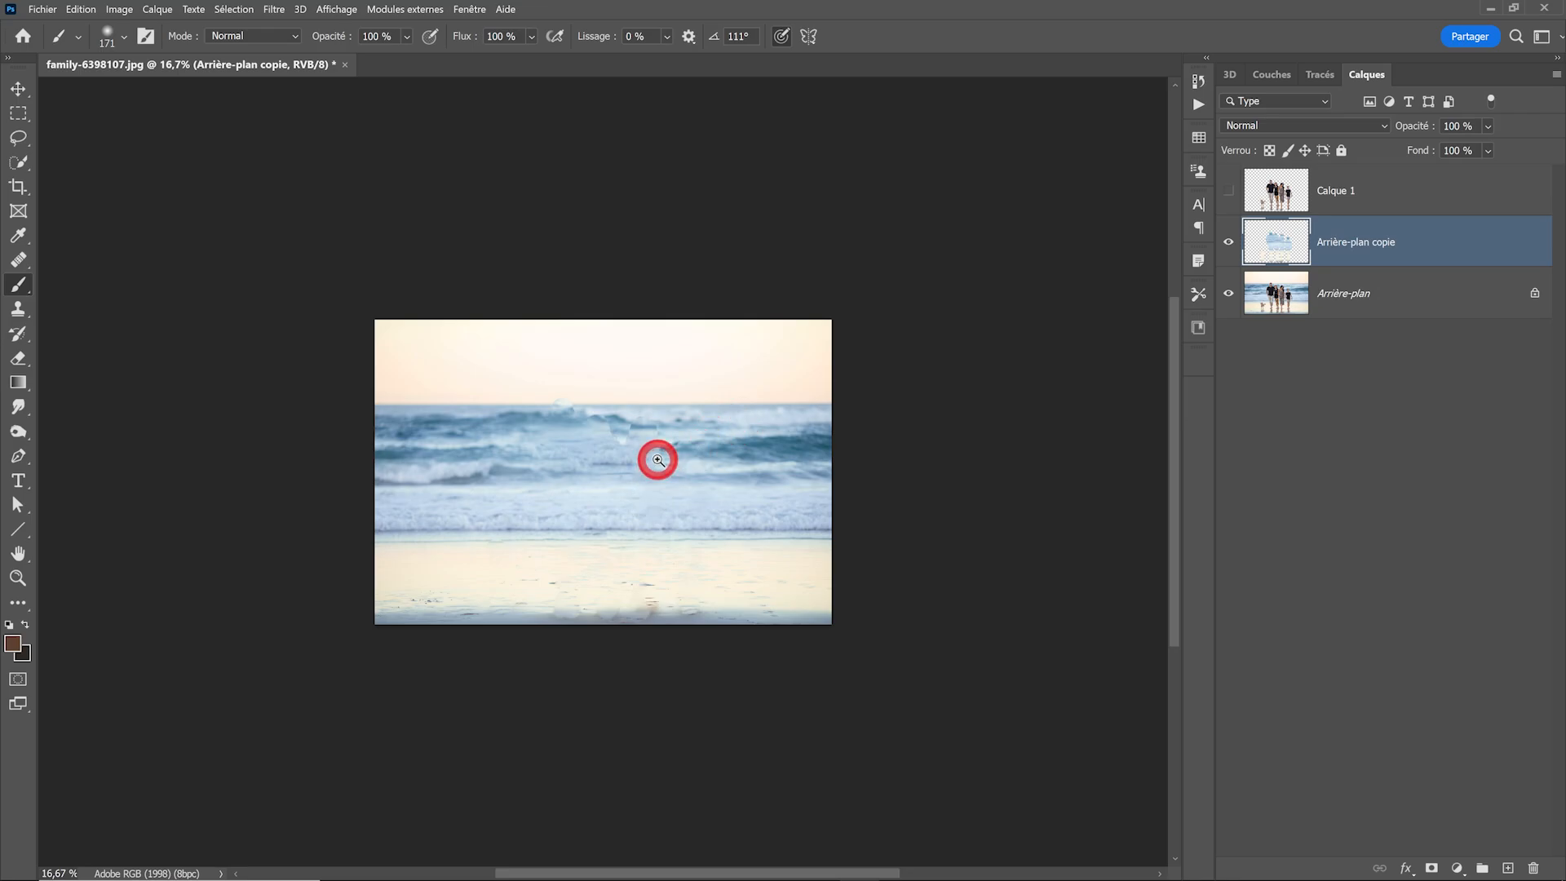
Rename the fill layer Correction 01 and add an empty layer above it named Correction 02
scroll(658, 461, up, 2)
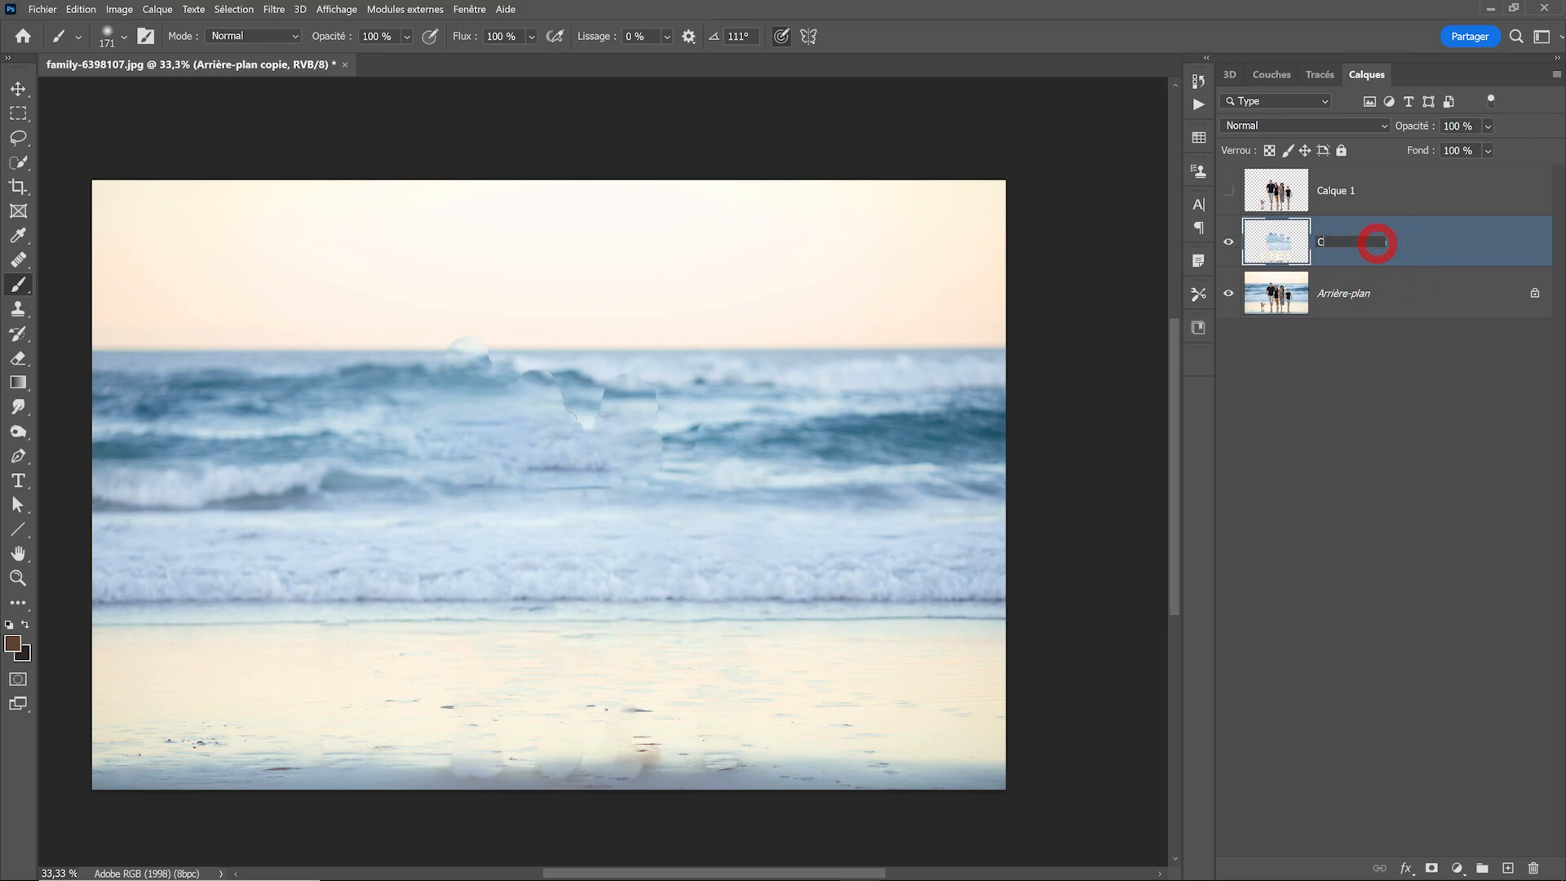
click(1486, 830)
click(1508, 868)
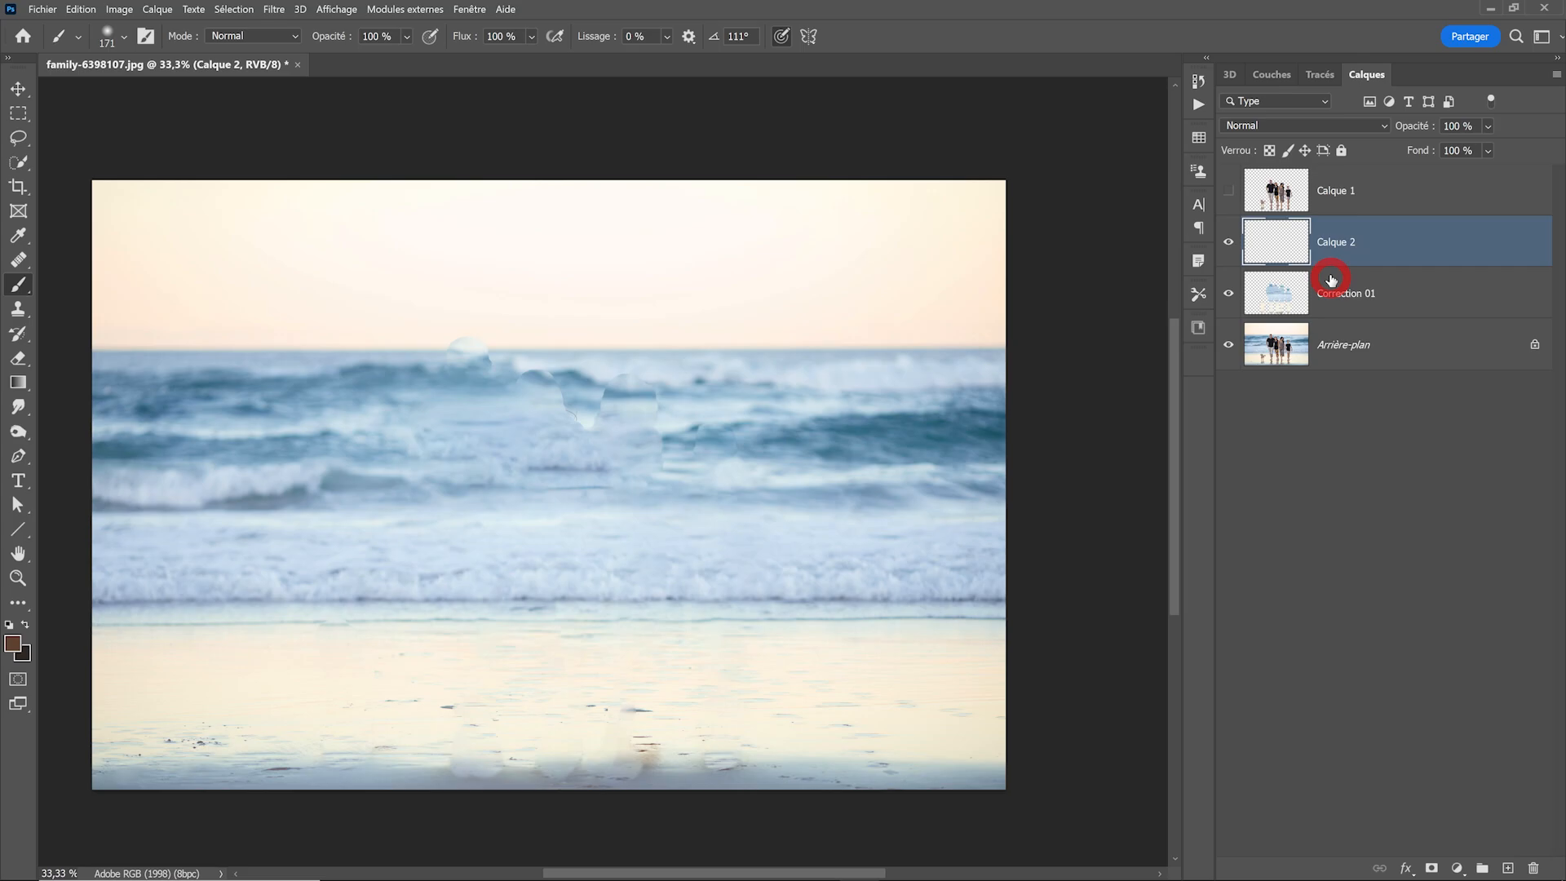
click(1342, 473)
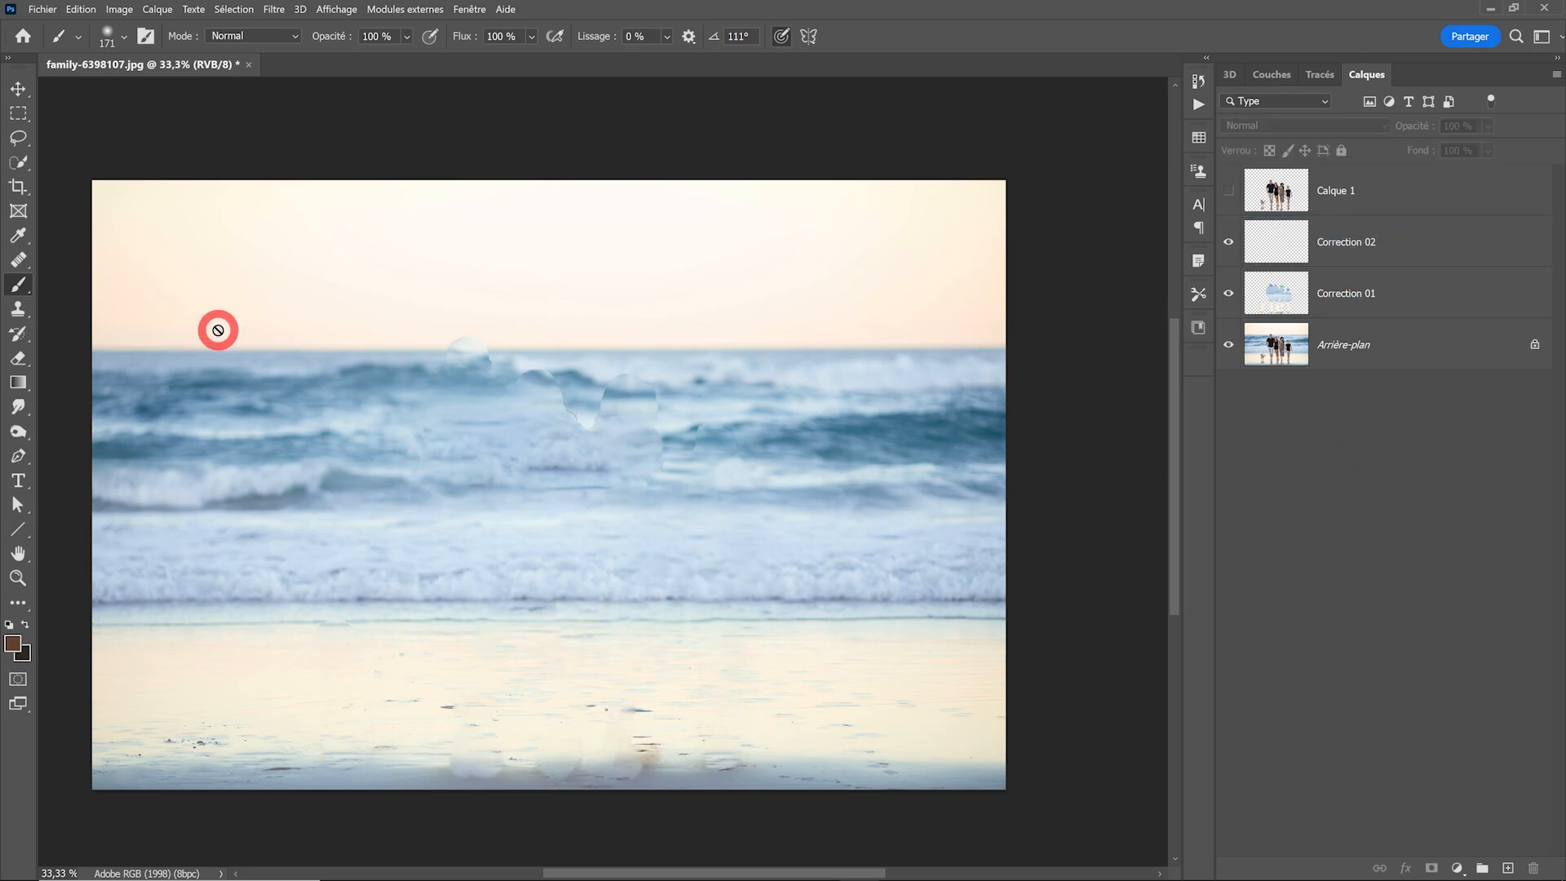
Set up the Healing Brush on the Correction 02 layer in Normal mode, with a 233 px size and 30 % hardness
right_click(25, 280)
click(87, 259)
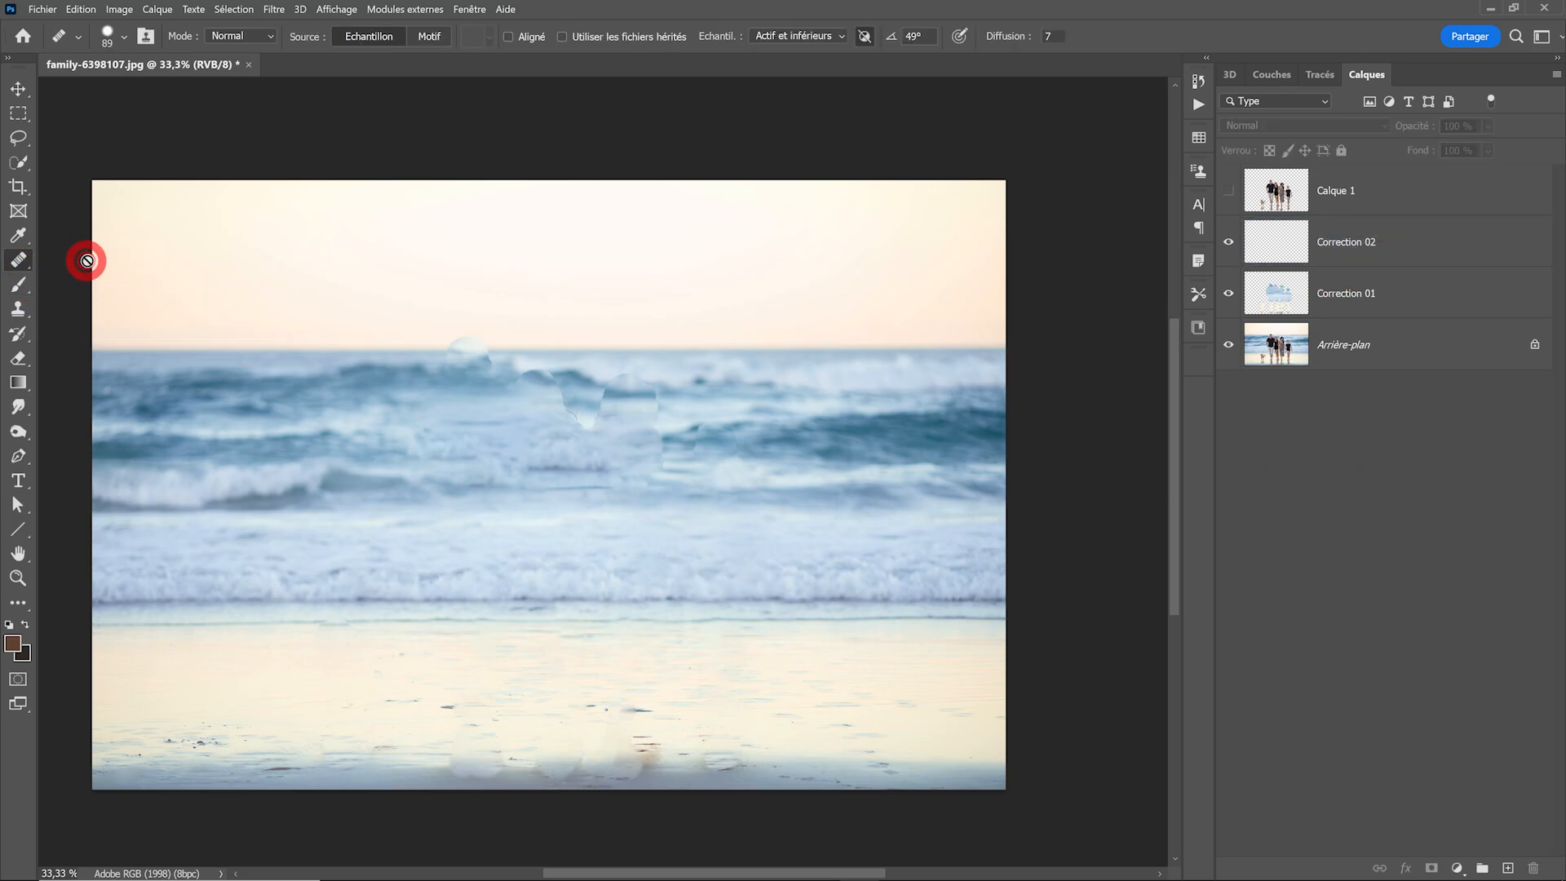
click(234, 31)
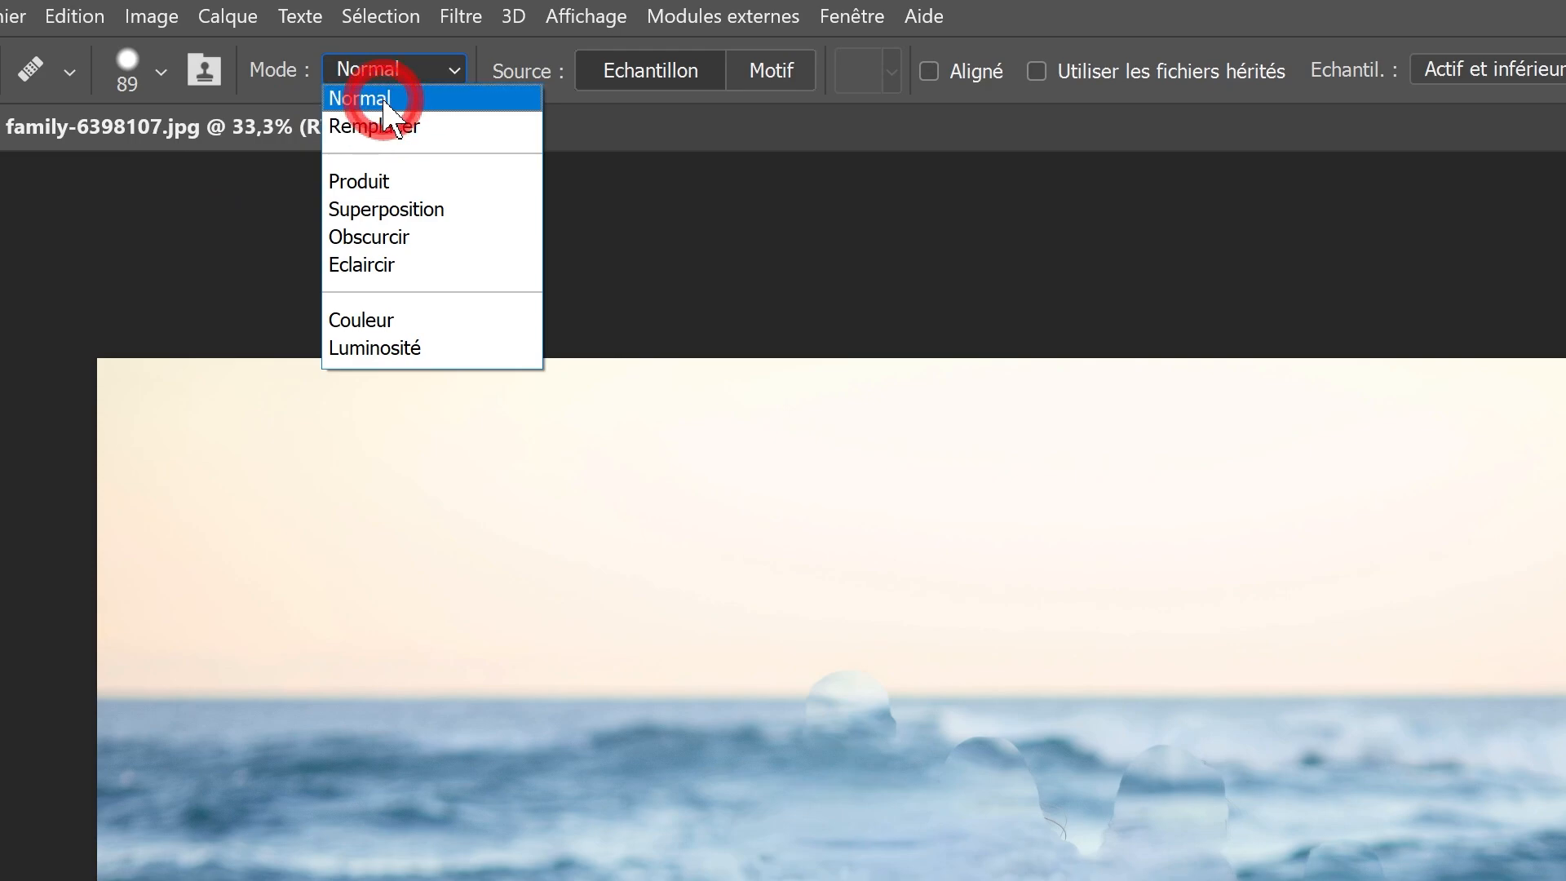
click(377, 98)
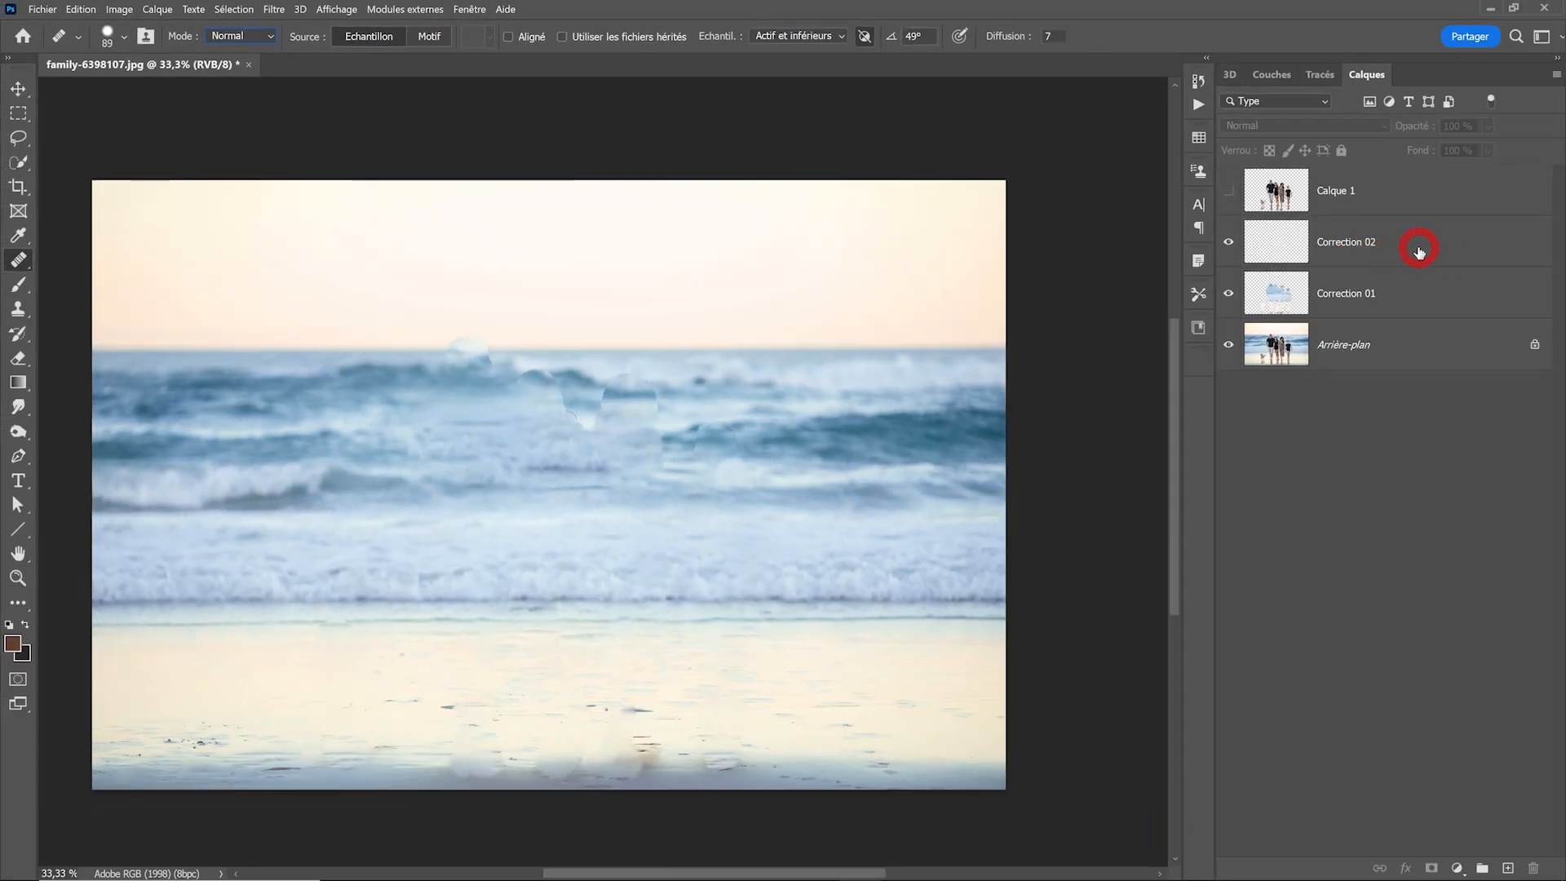
click(1419, 251)
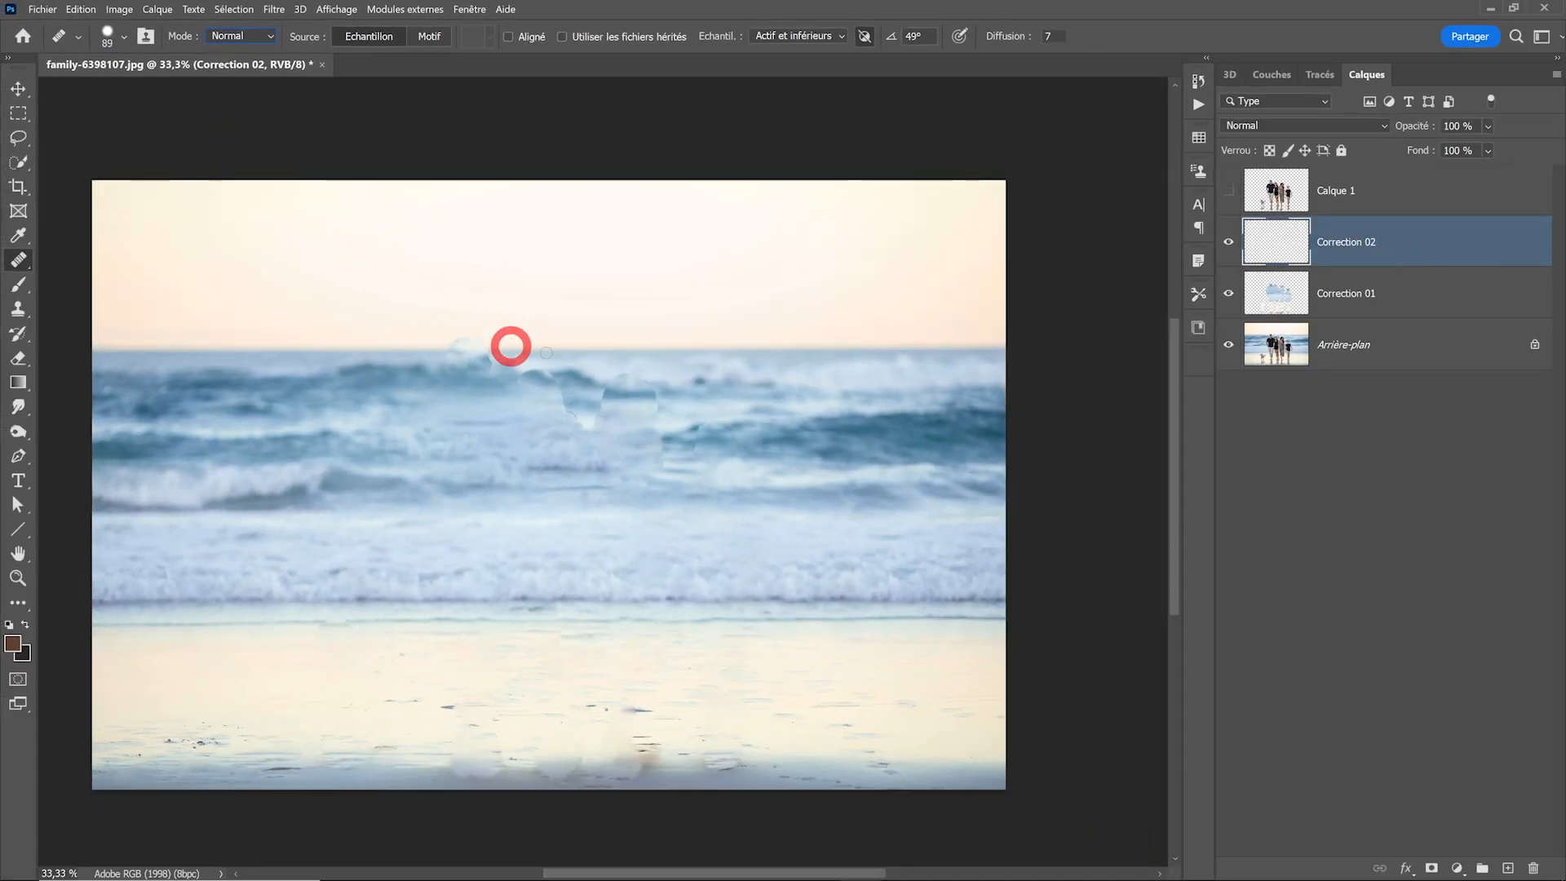
right_click(575, 339)
drag(660, 376, 701, 376)
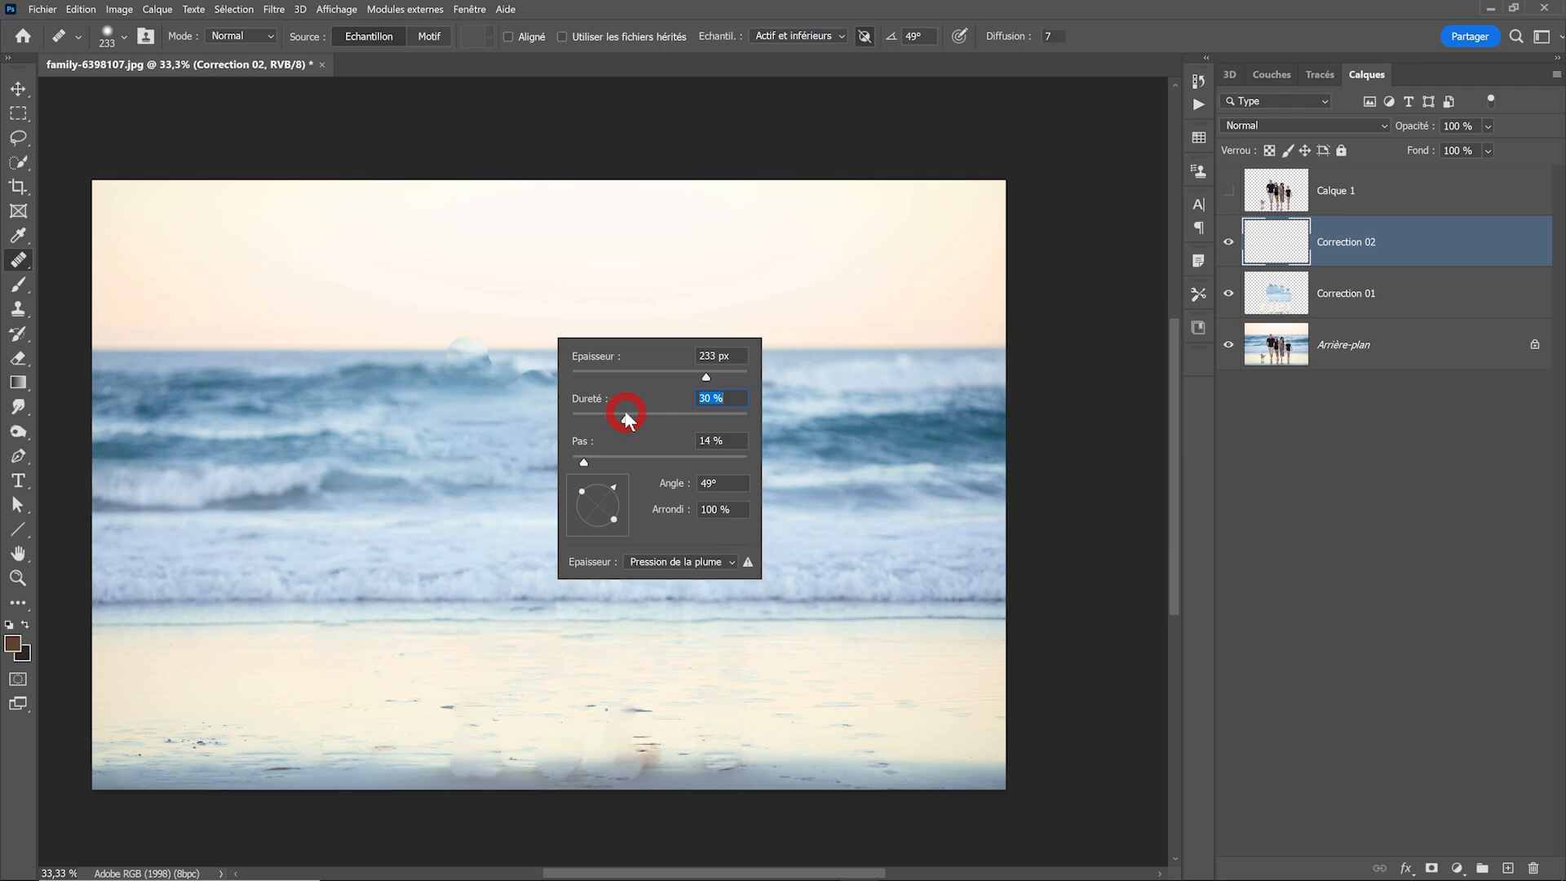
click(913, 9)
Heal the leftover shape of the man's head on the horizon using clean sea, and erase the excess repair beneath it
scroll(746, 357, up, 2)
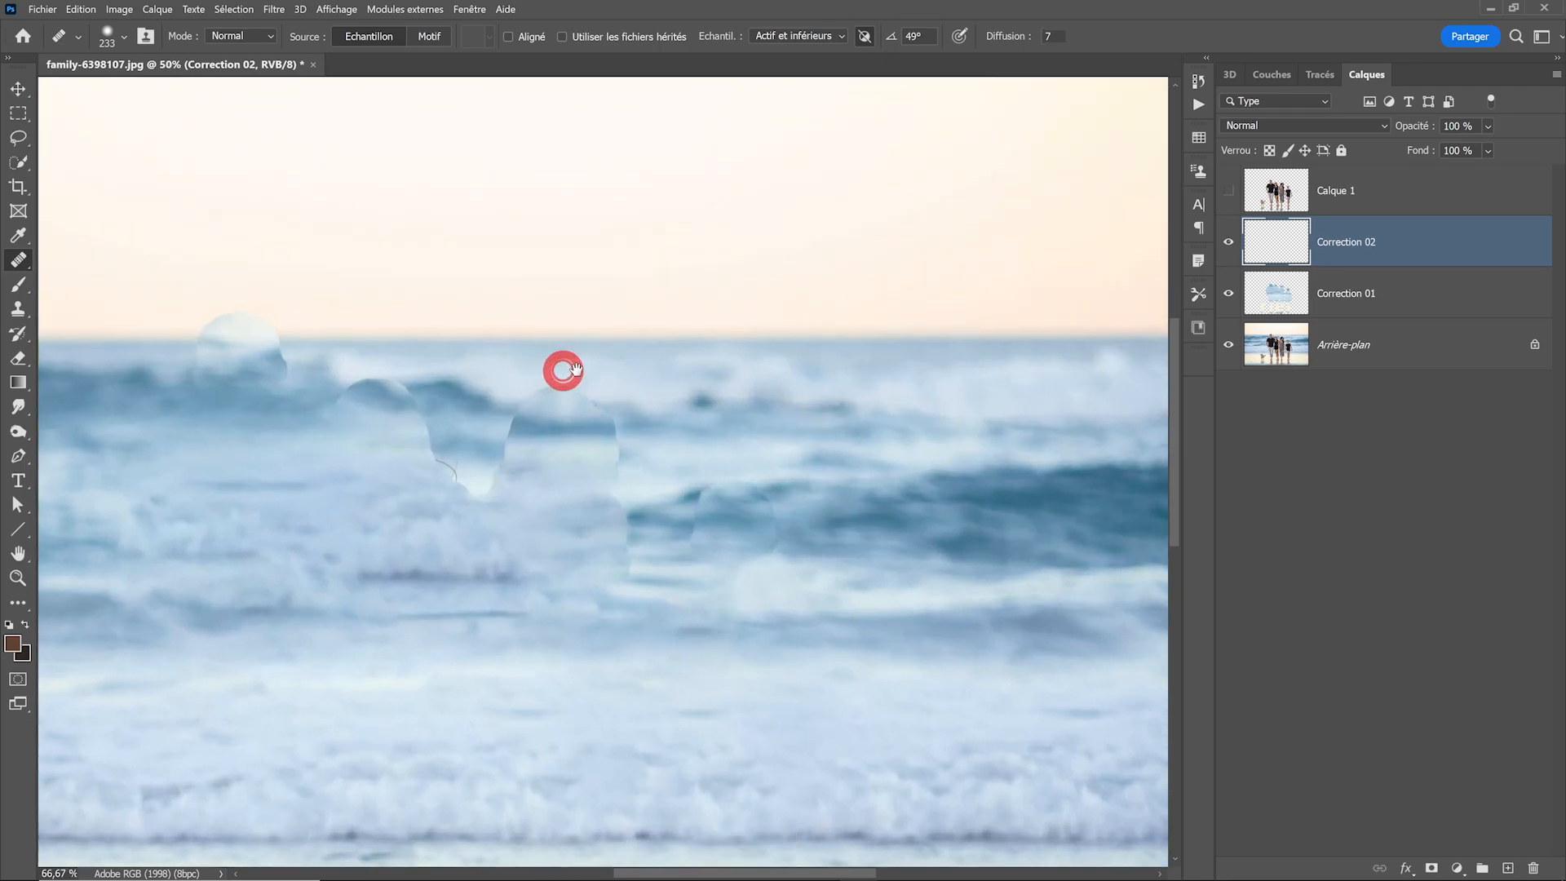
drag(562, 370, 644, 367)
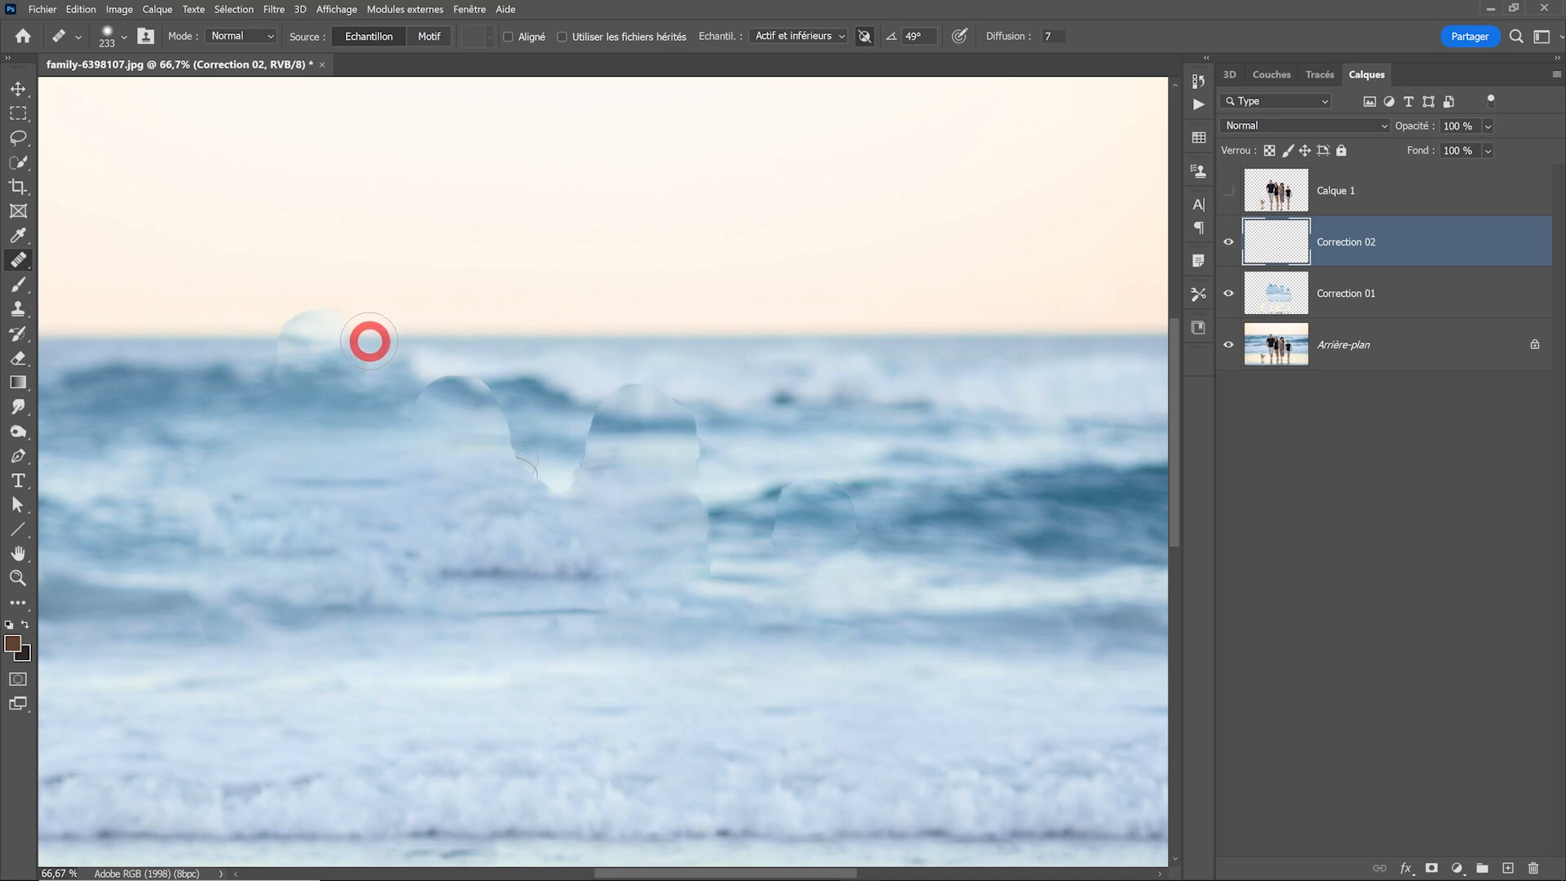
drag(367, 341, 294, 338)
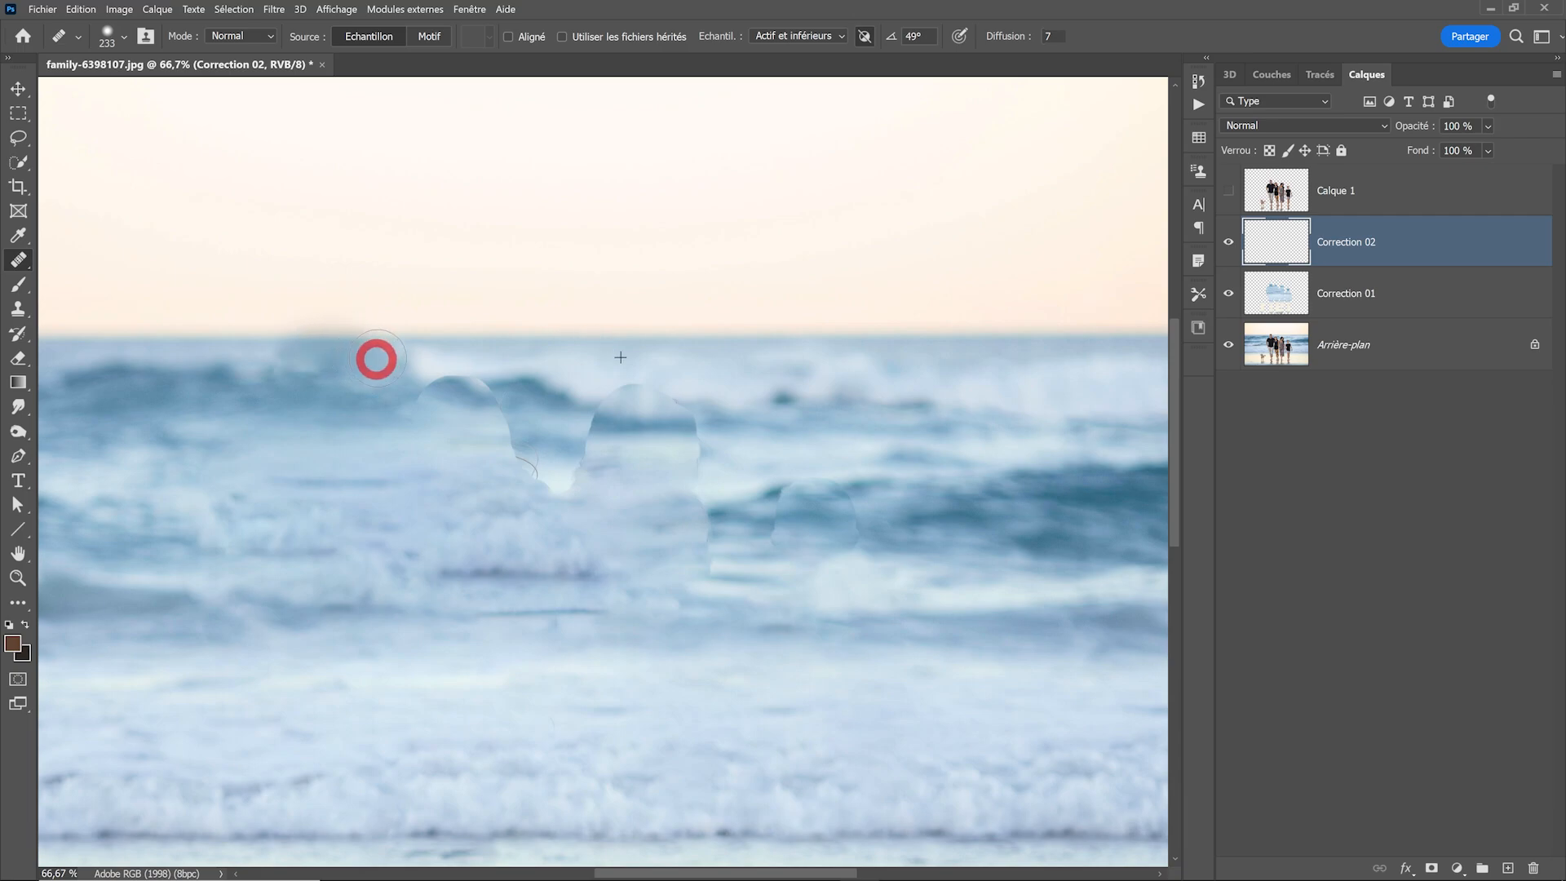
click(1227, 243)
click(1227, 243)
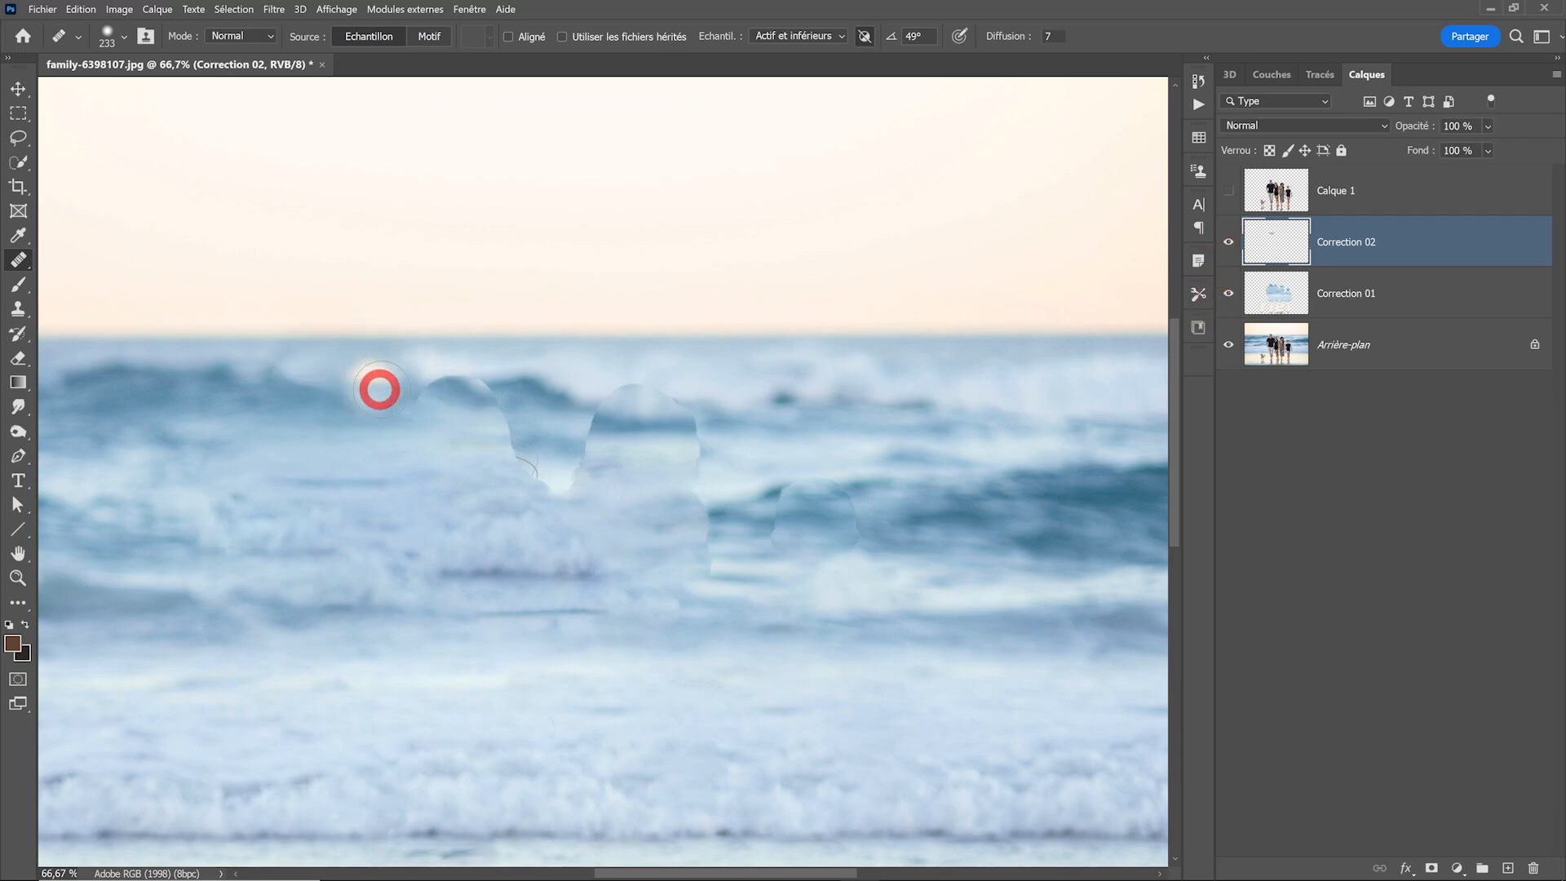
click(17, 358)
drag(394, 399, 416, 400)
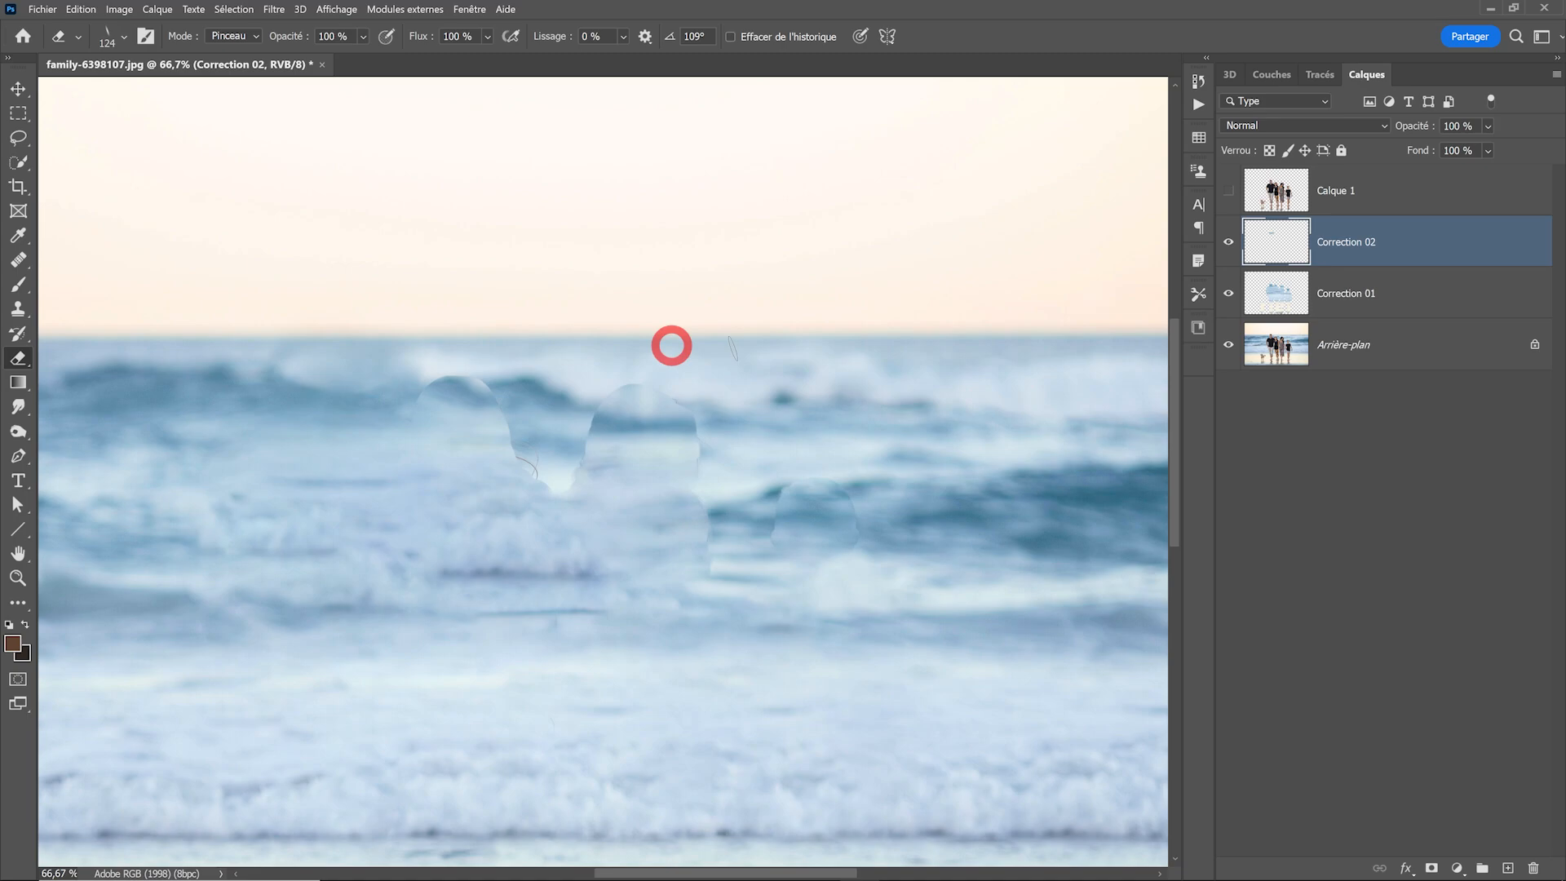
Heal the leftover shape of the girl's head with the Healing Brush, sampling the dark wave farther along the sea
click(19, 265)
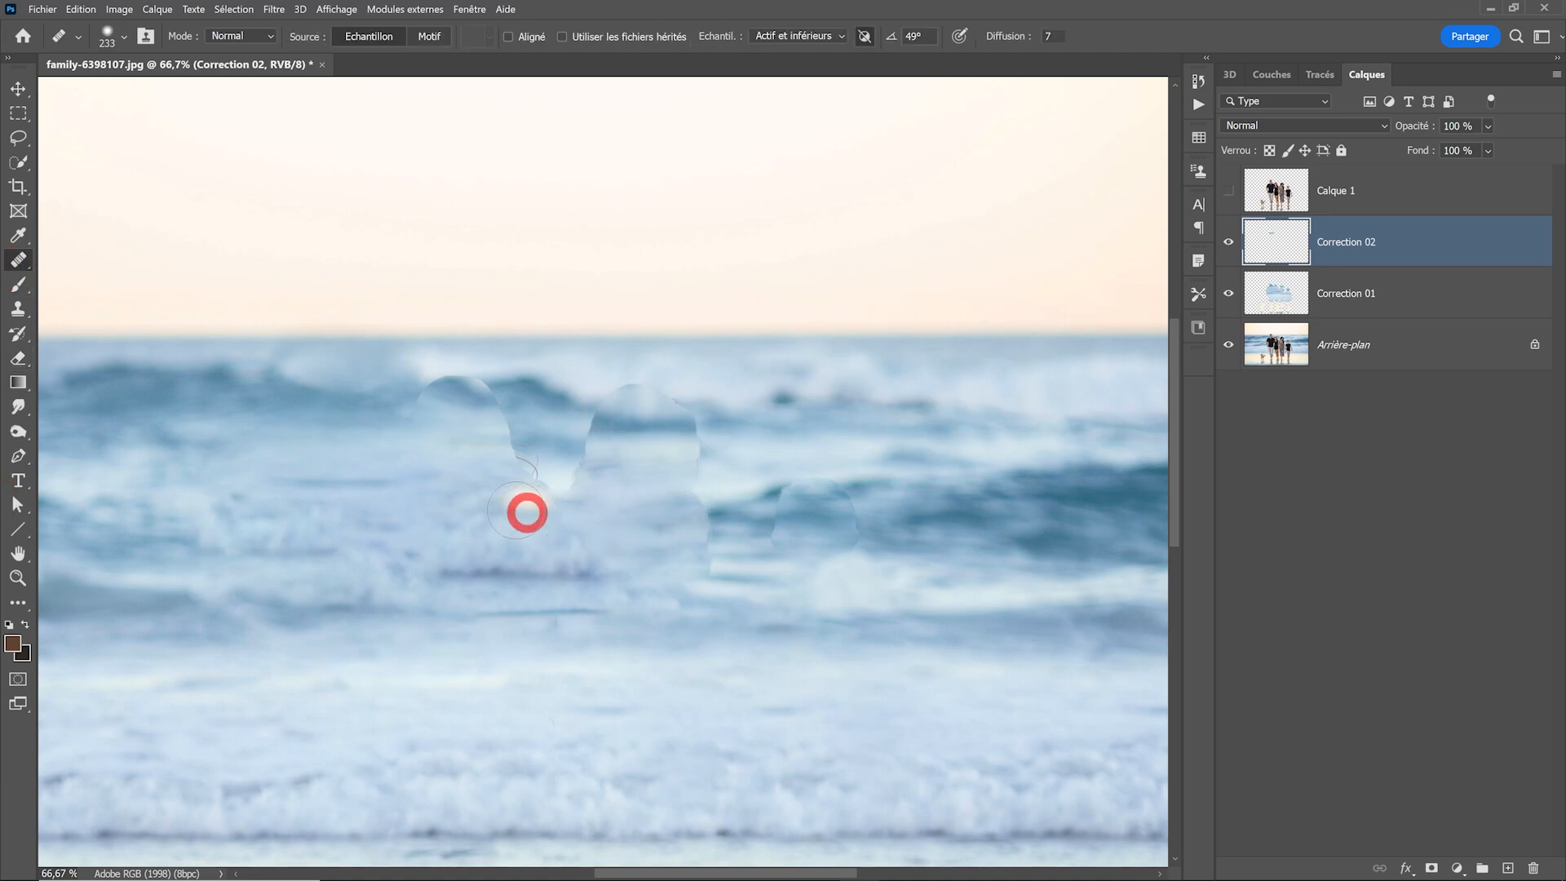
alt+click(155, 396)
mouse_move(421, 410)
mouse_down()
mouse_move(464, 398)
mouse_move(486, 413)
mouse_move(364, 443)
mouse_move(472, 413)
mouse_move(339, 412)
mouse_move(252, 451)
mouse_move(408, 444)
mouse_move(313, 450)
mouse_move(350, 514)
mouse_up()
ctrl+alt+click(461, 560)
ctrl+alt+click(462, 562)
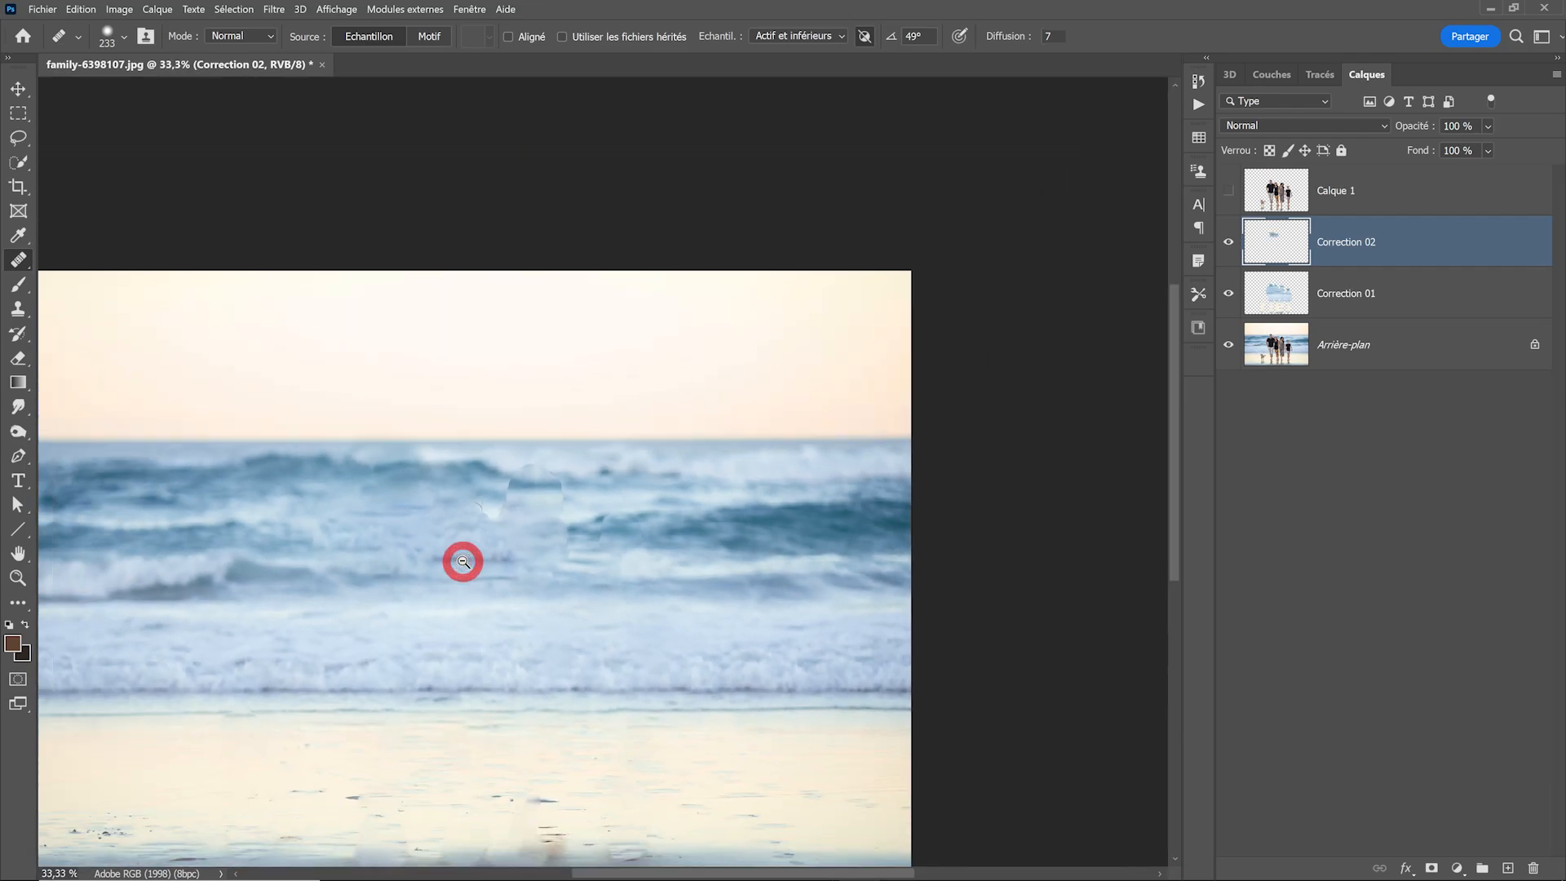
ctrl+click(462, 561)
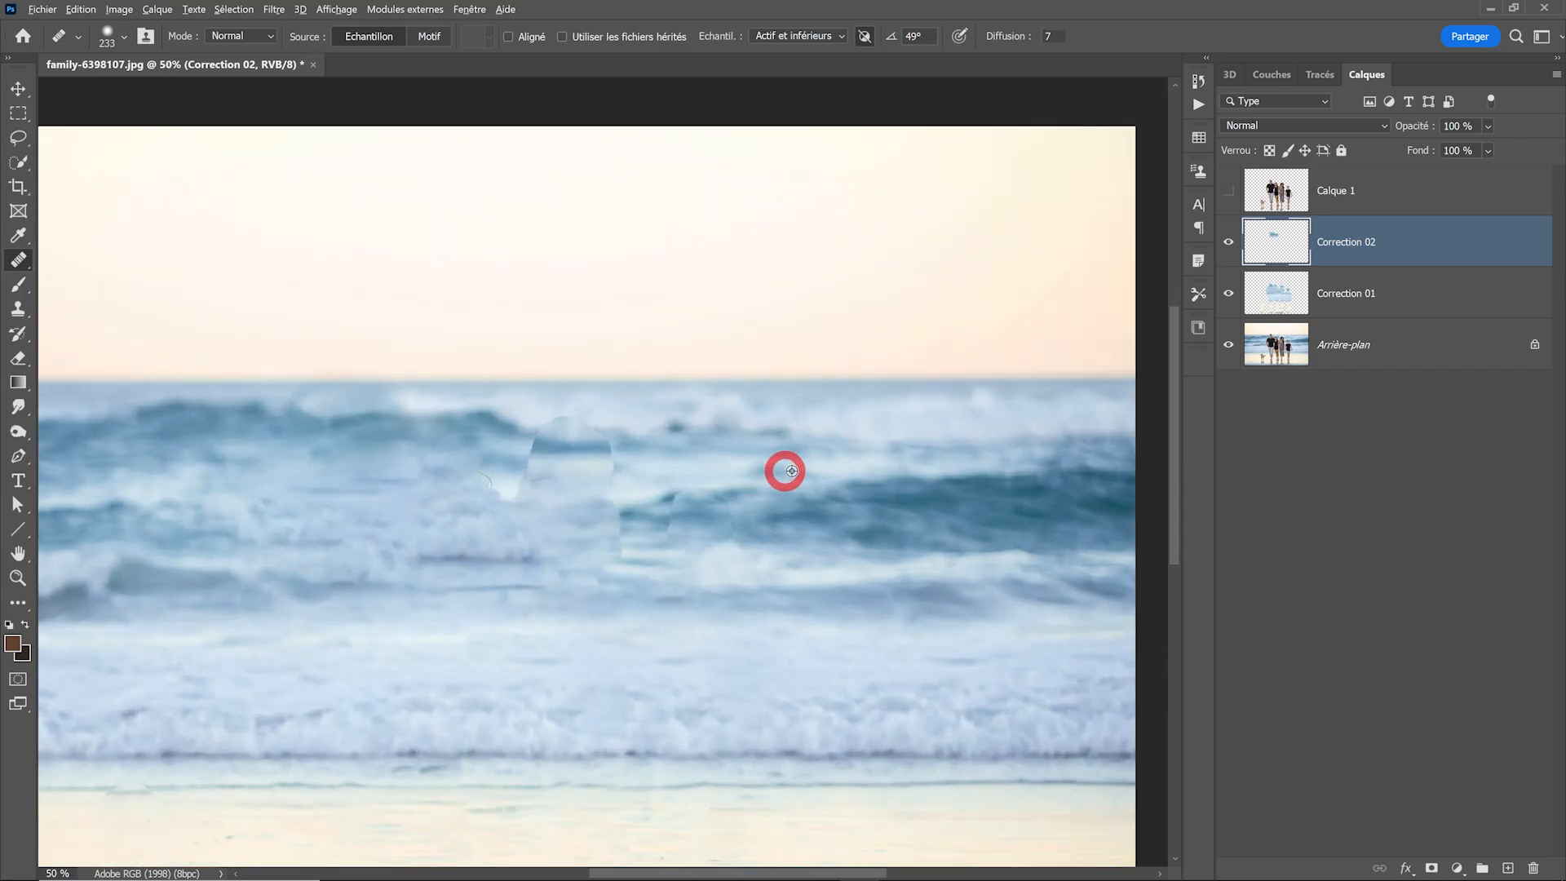
Heal the leftover outline of the woman in the waves with the Healing Brush, sampling clean sea farther along the horizon
alt+click(868, 440)
mouse_move(612, 435)
mouse_down()
mouse_move(649, 457)
mouse_move(434, 497)
mouse_move(722, 520)
mouse_up()
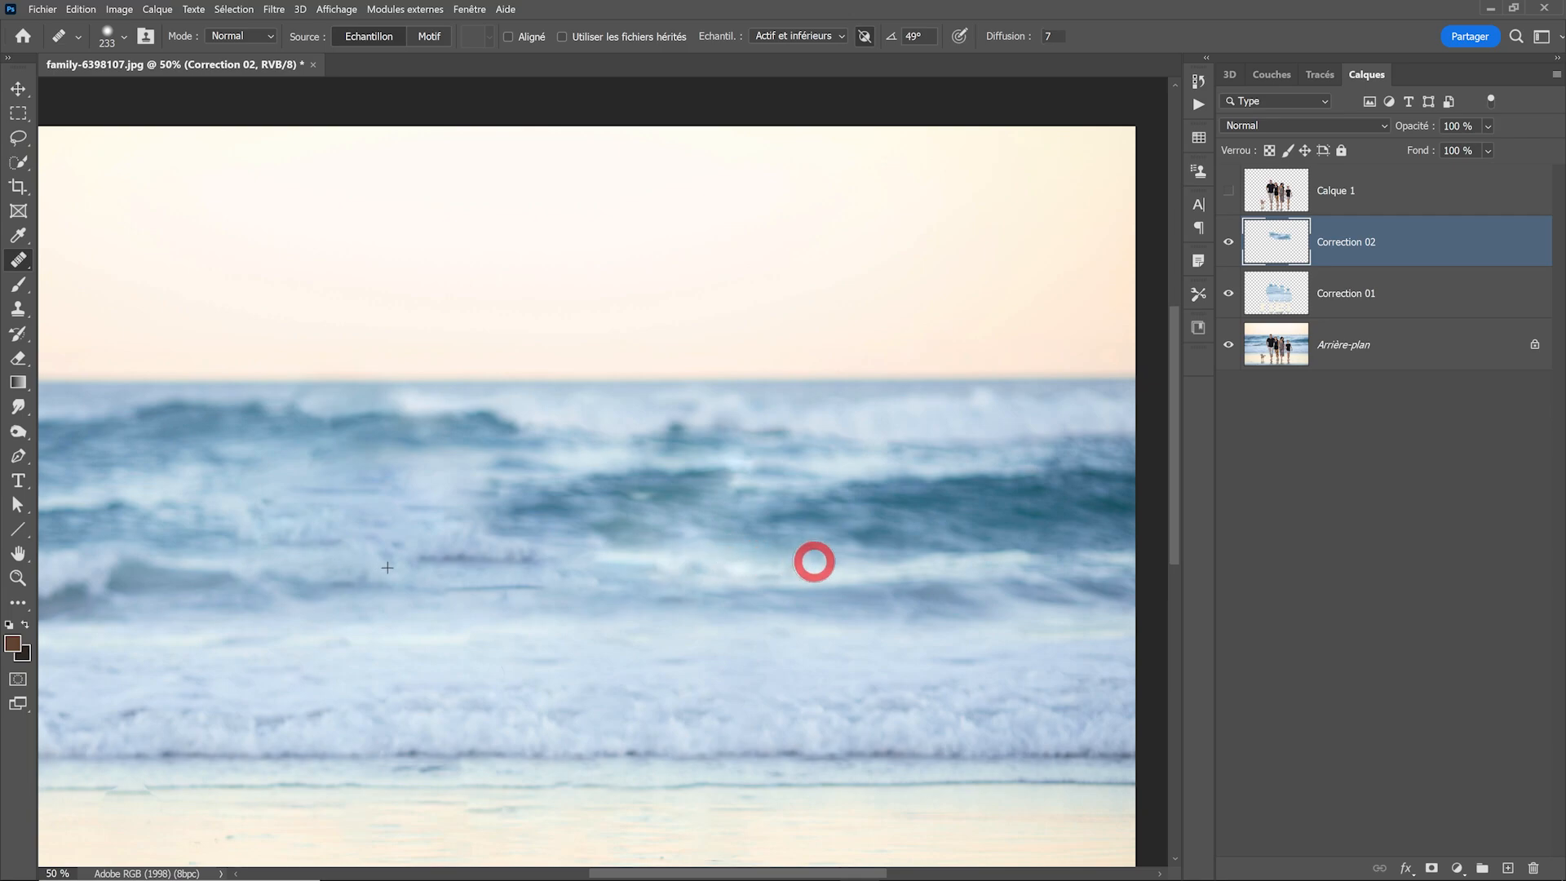
mouse_move(611, 531)
mouse_down()
mouse_move(531, 521)
mouse_move(637, 499)
mouse_up()
Heal the brownish reflection remnants along the photo's bottom edge, sampling clean wet sand on the same shoreline strip
scroll(557, 539, down, 1)
mouse_move(558, 550)
mouse_down()
mouse_move(636, 499)
mouse_move(566, 403)
mouse_up()
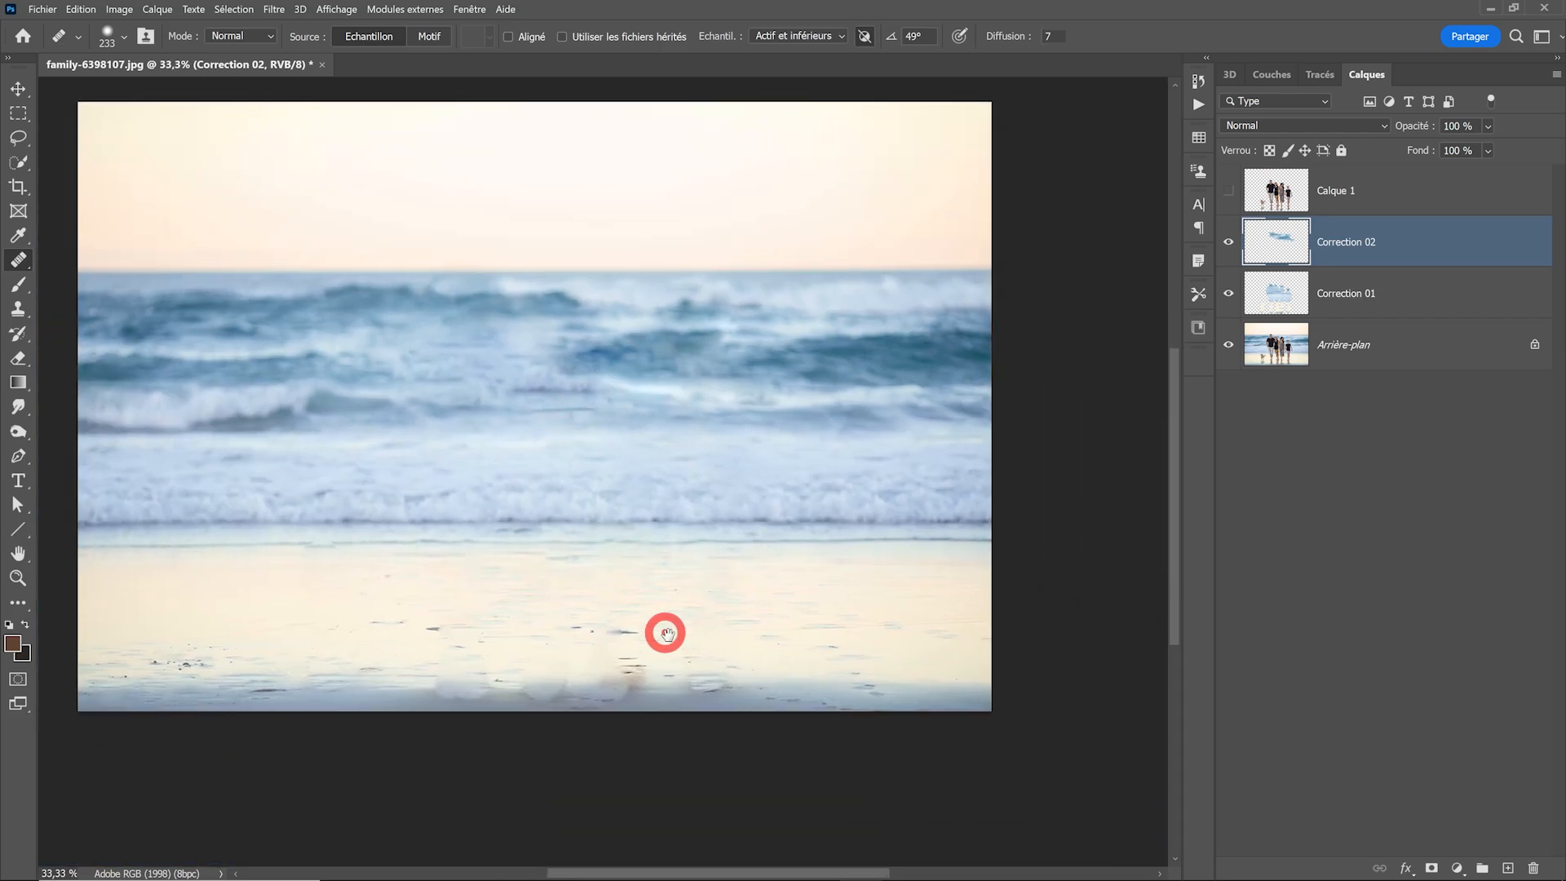
alt+click(904, 684)
mouse_move(650, 684)
mouse_down()
mouse_move(602, 680)
mouse_move(621, 656)
mouse_up()
mouse_move(704, 685)
mouse_down()
mouse_move(734, 682)
mouse_move(696, 683)
mouse_up()
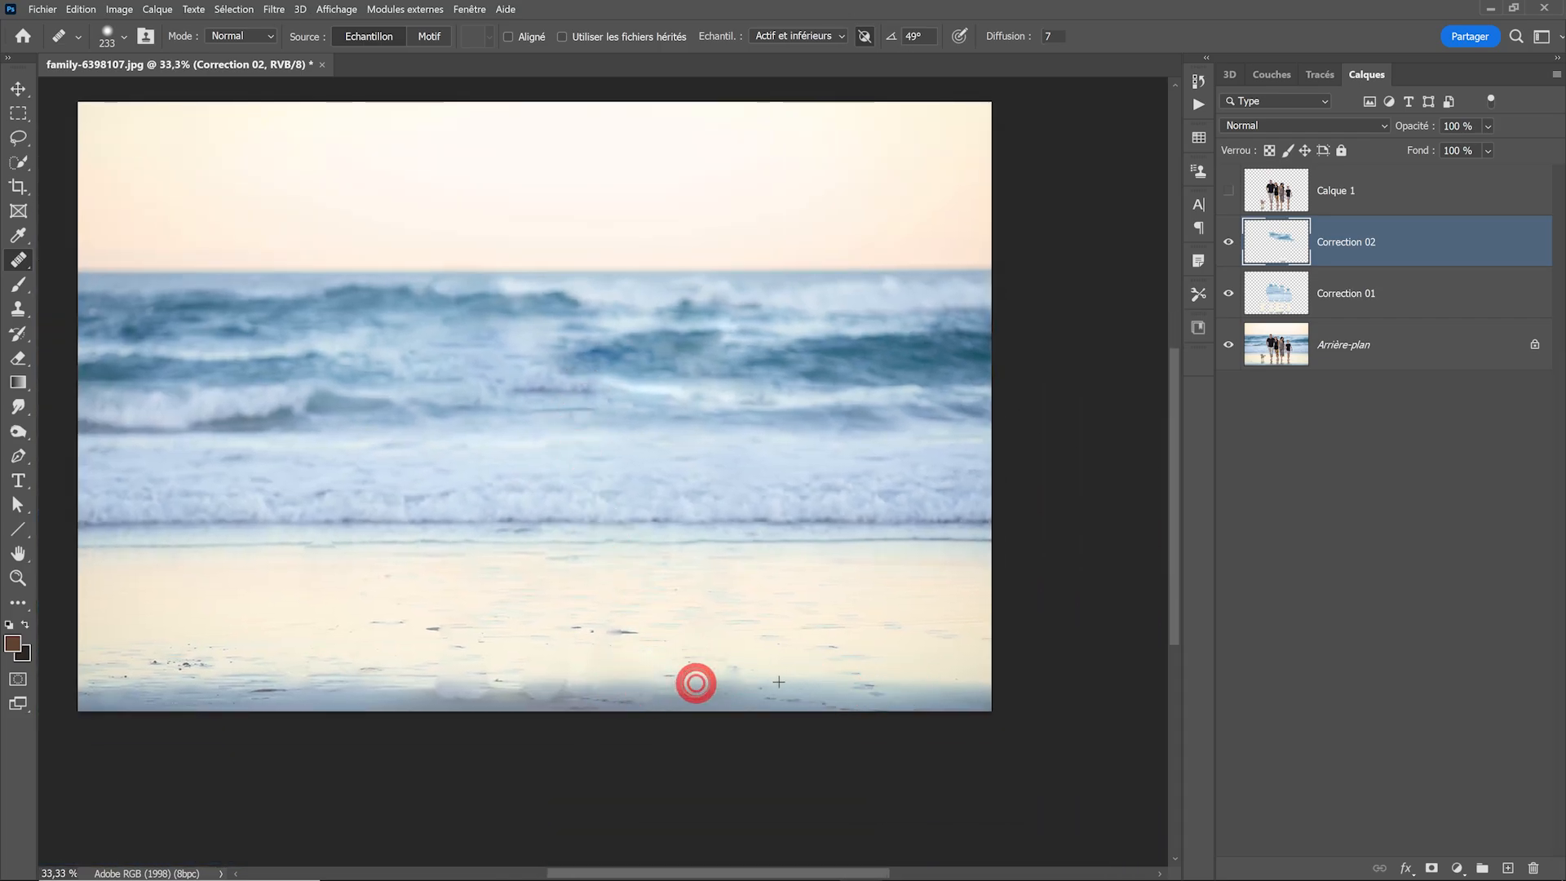
Try healing the light patches on the bottom strip of wet sand with the Healing Brush in Multiply mode
click(234, 41)
click(563, 10)
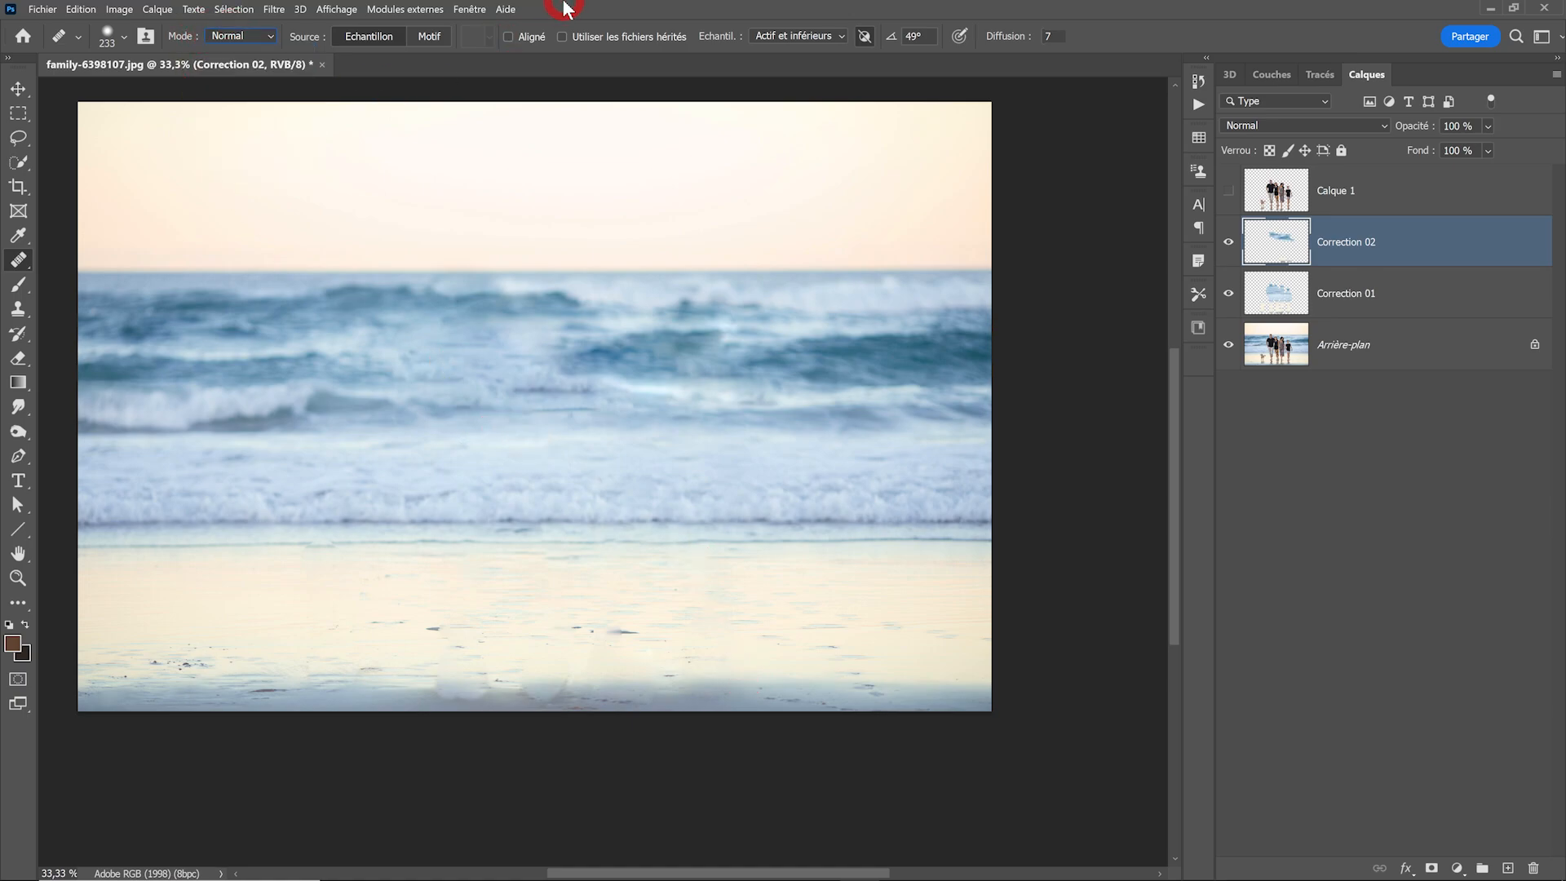
key(space)
drag(426, 468, 432, 393)
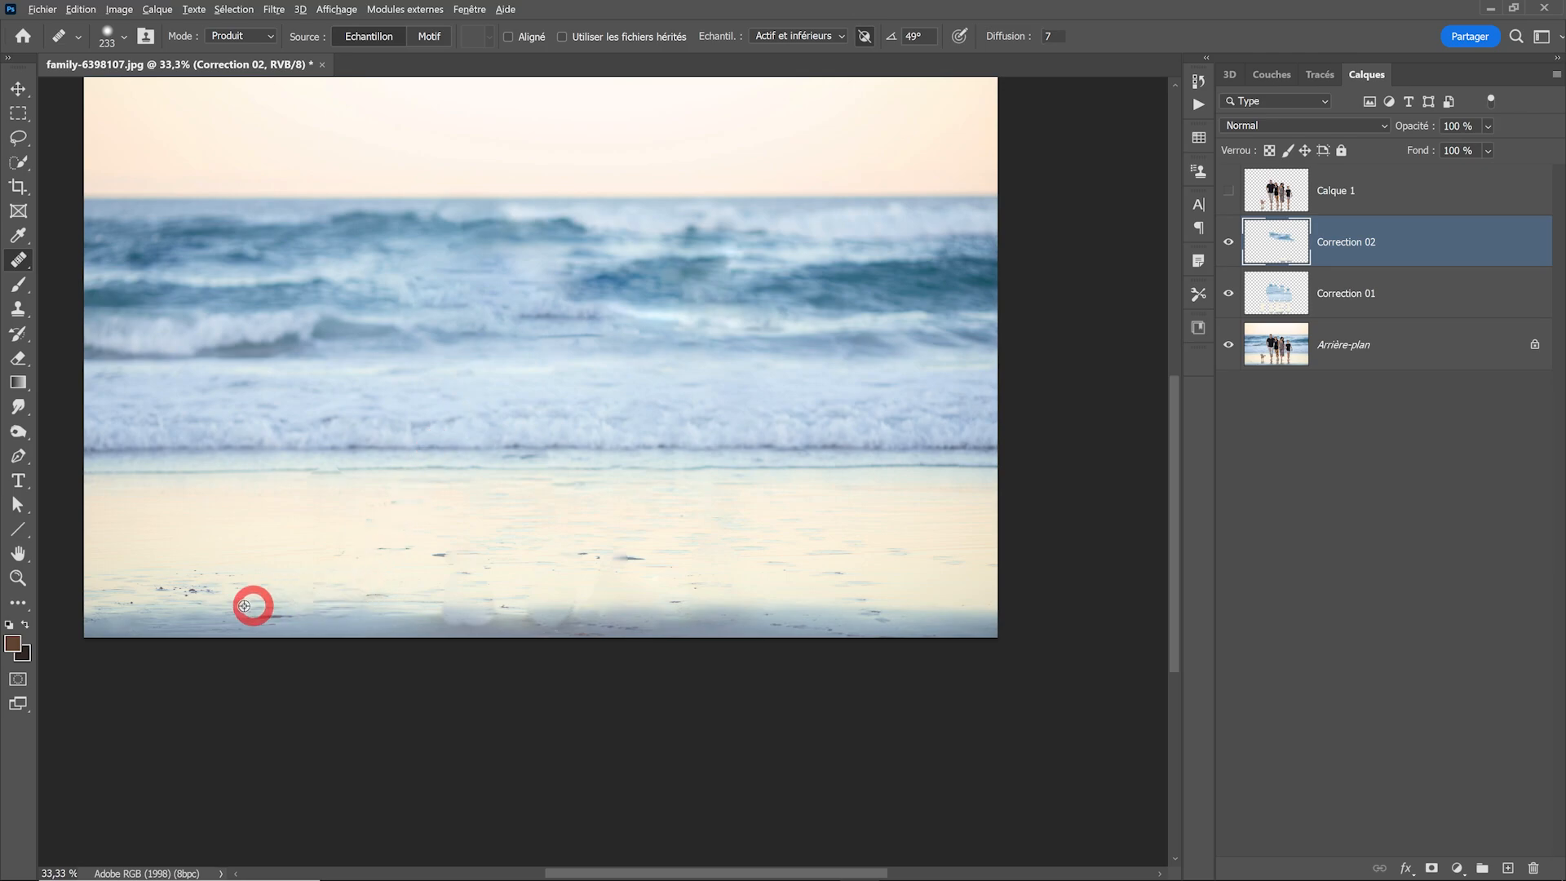
mouse_move(439, 616)
mouse_down()
mouse_move(502, 617)
mouse_move(417, 610)
mouse_move(487, 615)
mouse_move(434, 596)
mouse_move(479, 592)
mouse_move(529, 610)
mouse_move(932, 601)
mouse_move(385, 597)
mouse_up()
scroll(490, 636, up, 1)
drag(752, 575, 775, 566)
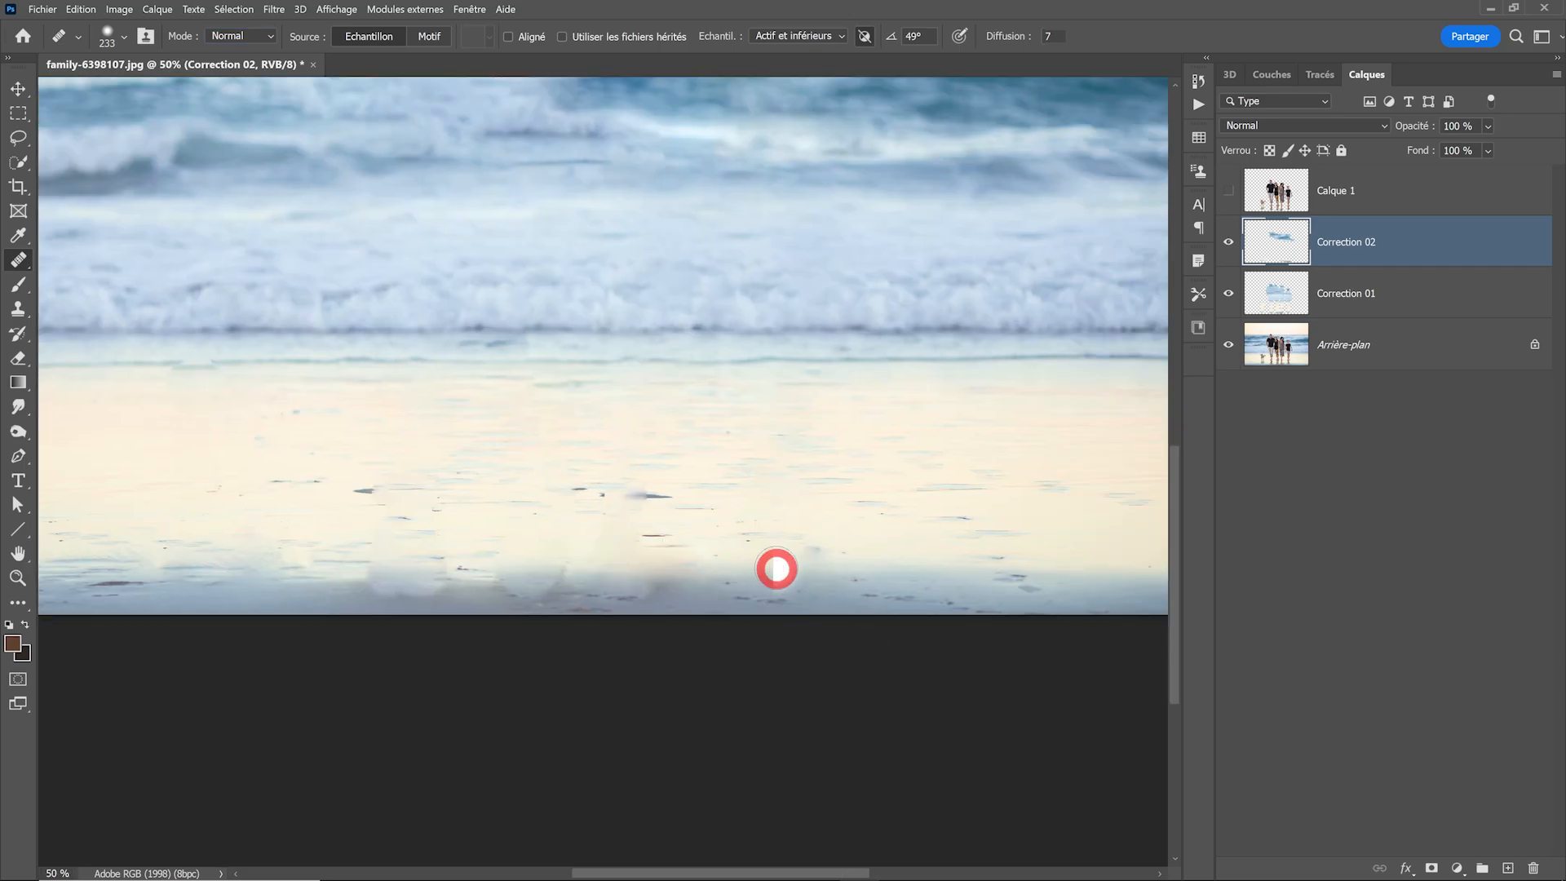
Return the Healing Brush to Normal mode and heal the patchy bottom strip of wet sand with a 475 px brush
mouse_move(719, 519)
mouse_down()
mouse_move(499, 499)
mouse_move(433, 514)
mouse_up()
mouse_move(105, 573)
mouse_down()
mouse_move(480, 472)
mouse_move(451, 454)
mouse_up()
scroll(606, 439, down, 1)
alt+click(720, 447)
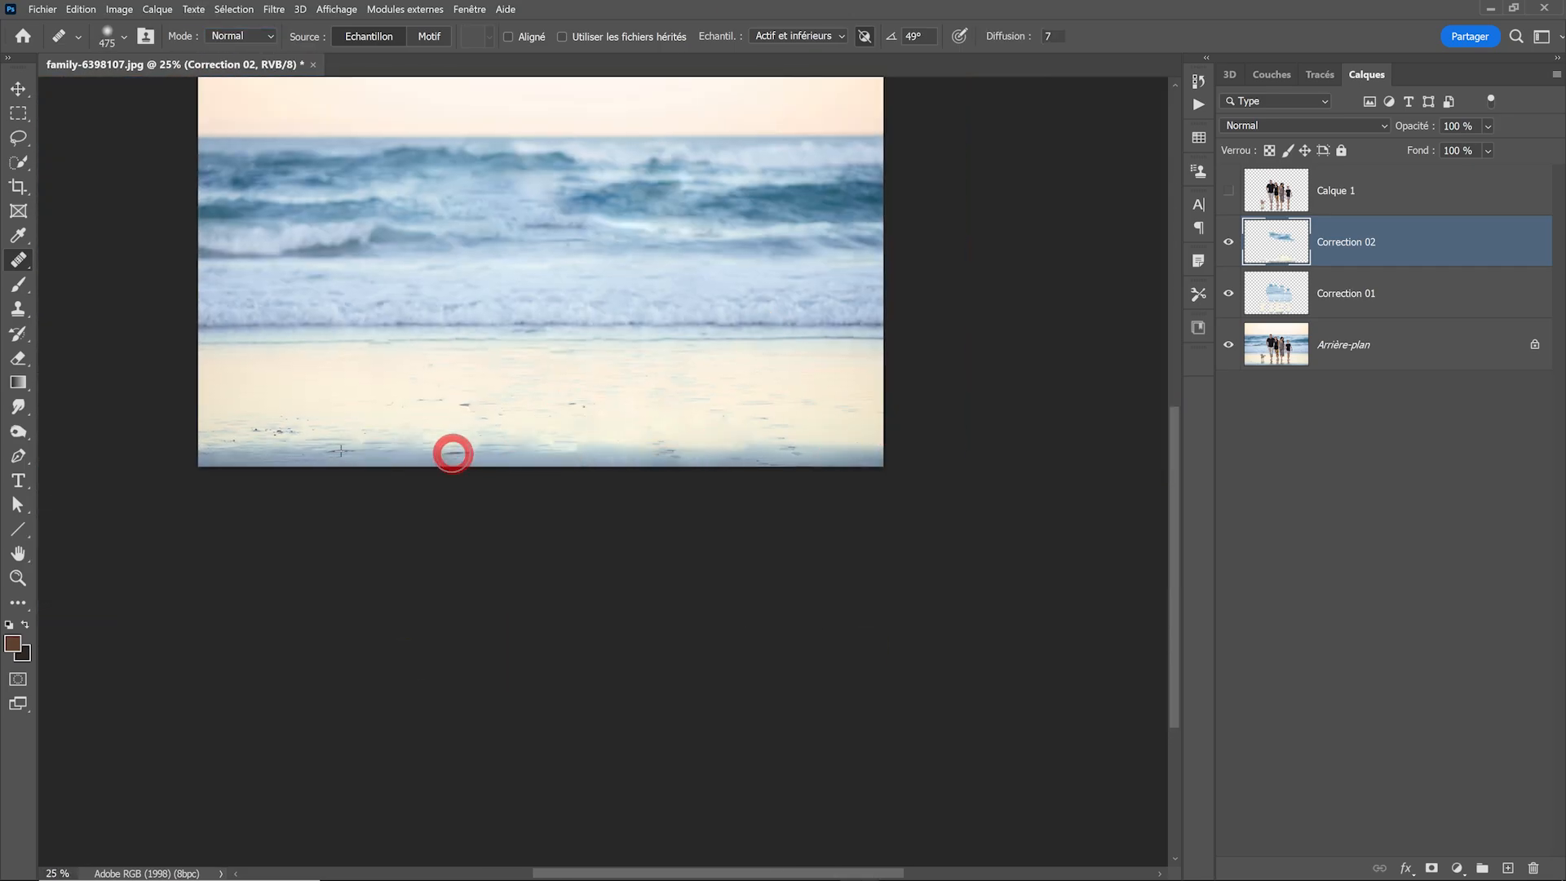
alt+click(363, 392)
drag(153, 453, 119, 430)
Heal the remaining smudges along the bottom strip of wet sand with a 171 px Healing Brush
scroll(613, 467, up, 2)
drag(624, 424, 359, 421)
drag(83, 435, 49, 435)
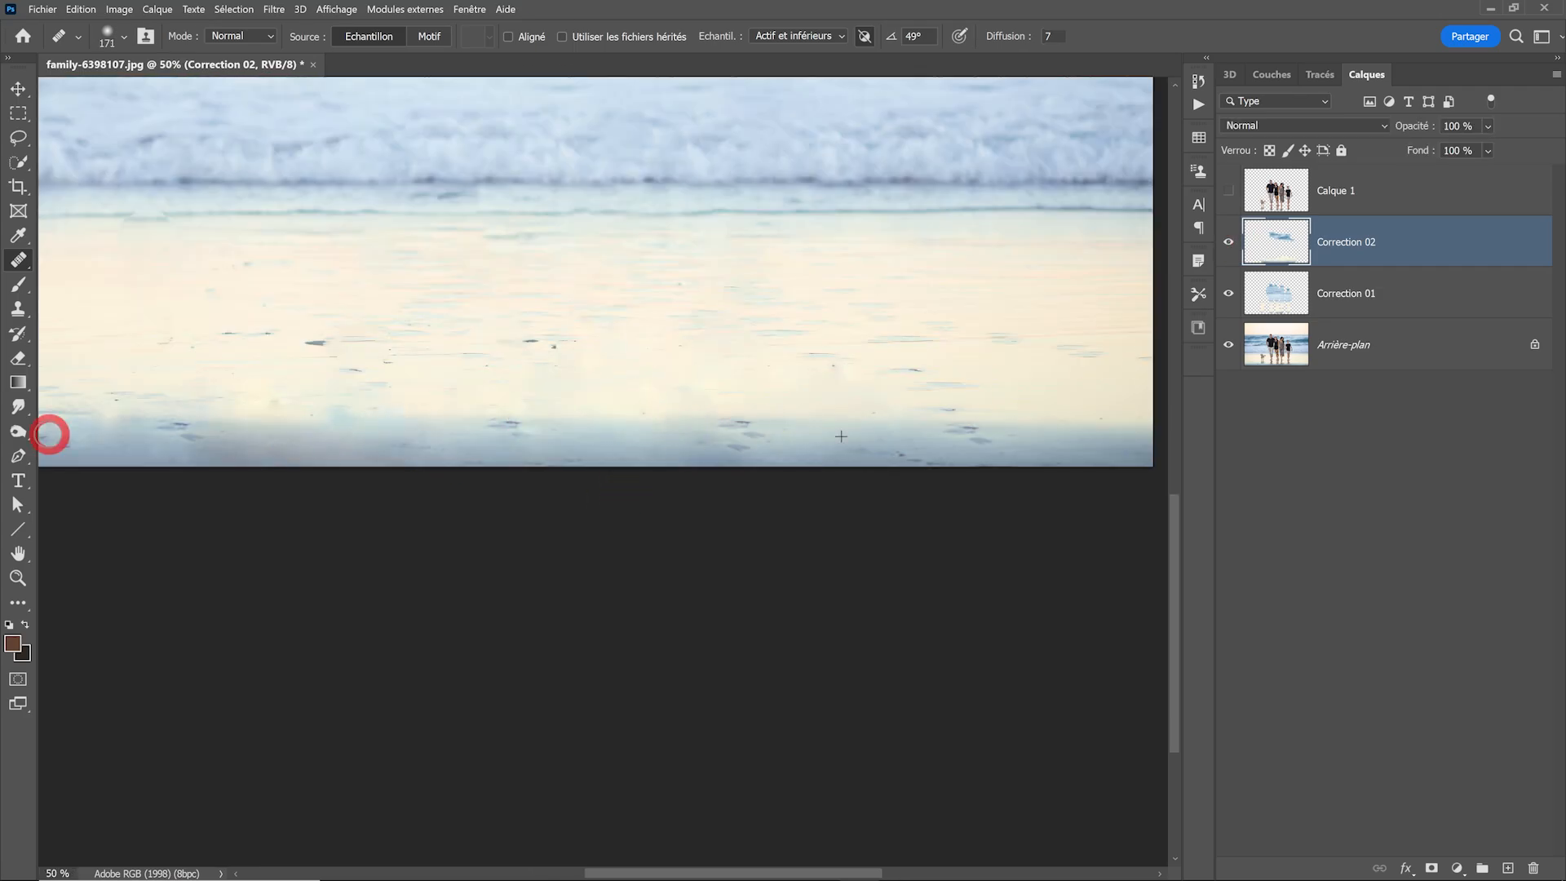
drag(370, 400, 647, 388)
scroll(718, 420, down, 1)
alt+click(318, 418)
drag(208, 416, 170, 415)
scroll(774, 359, down, 3)
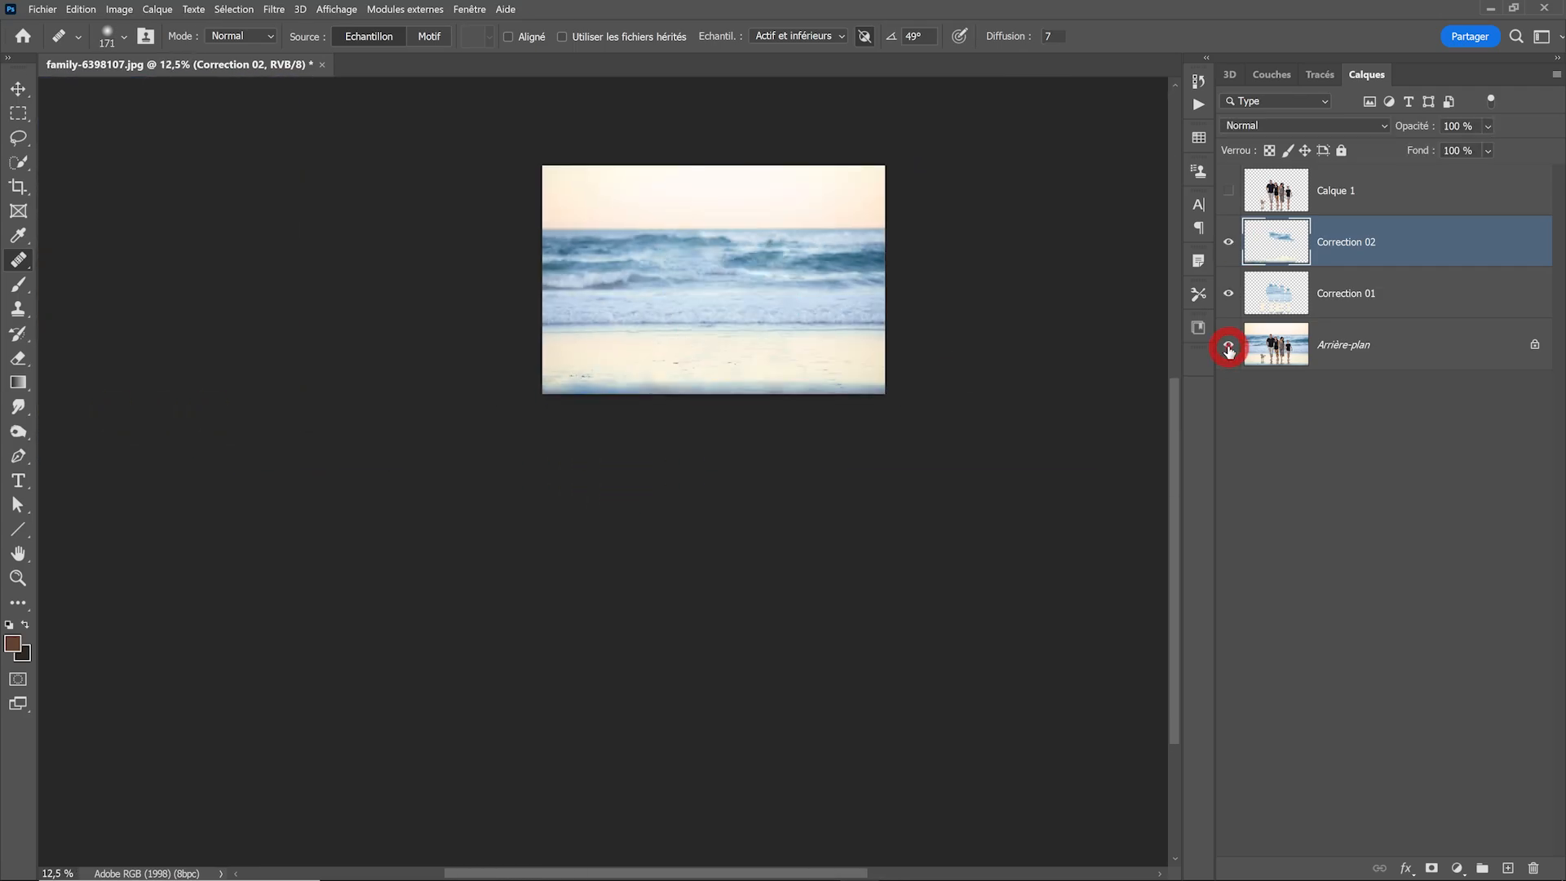
Group the Correction 01 and Correction 02 layers and name the group Corrections plage
scroll(737, 329, up, 2)
key(v)
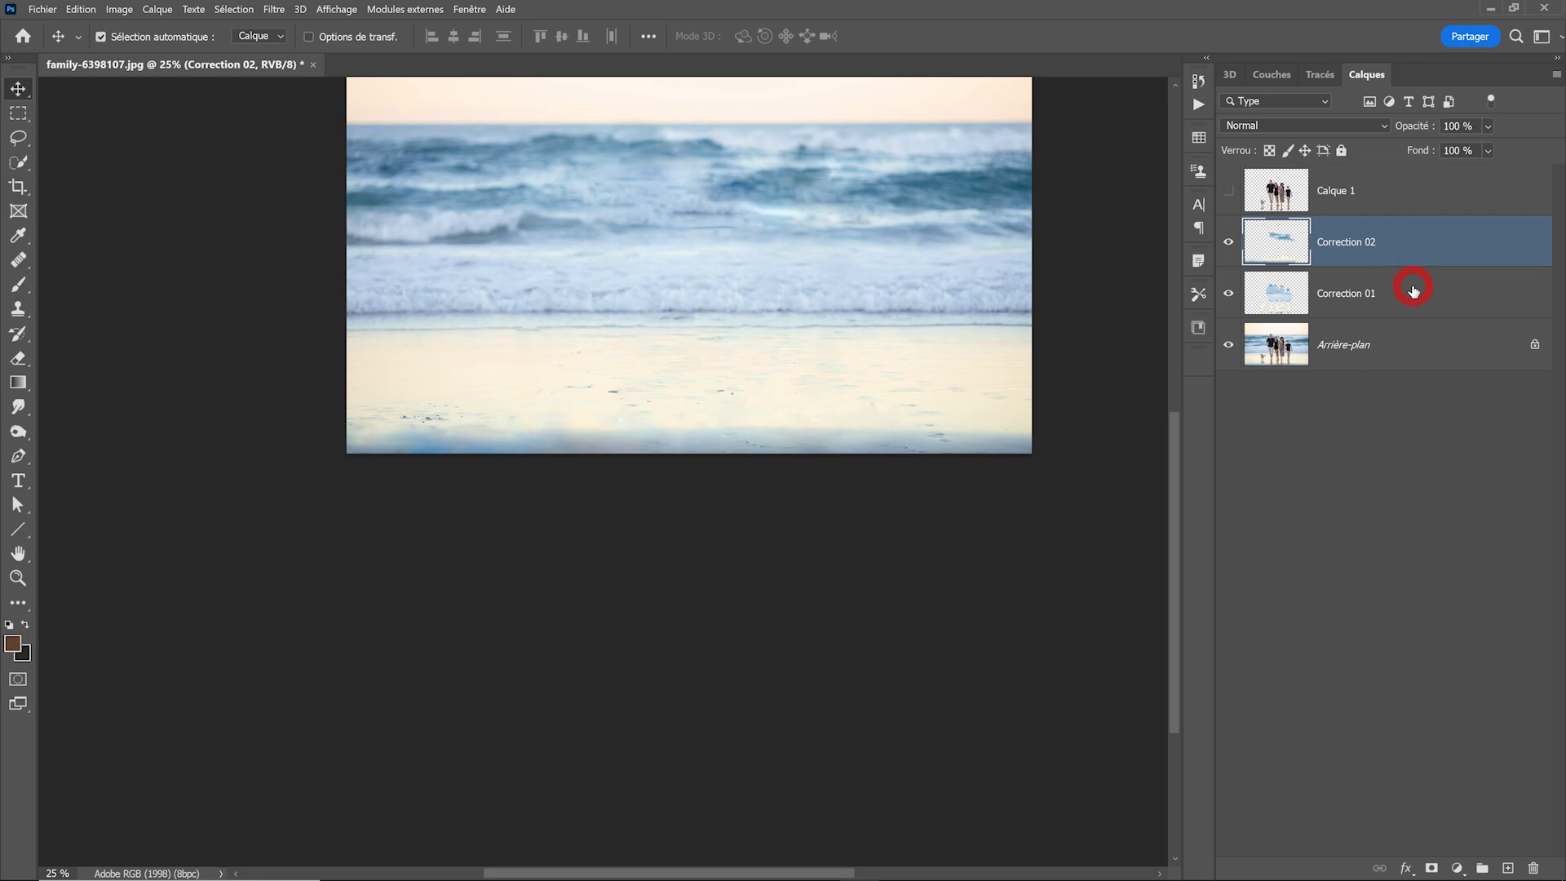
shift+click(1413, 292)
key(ctrl+g)
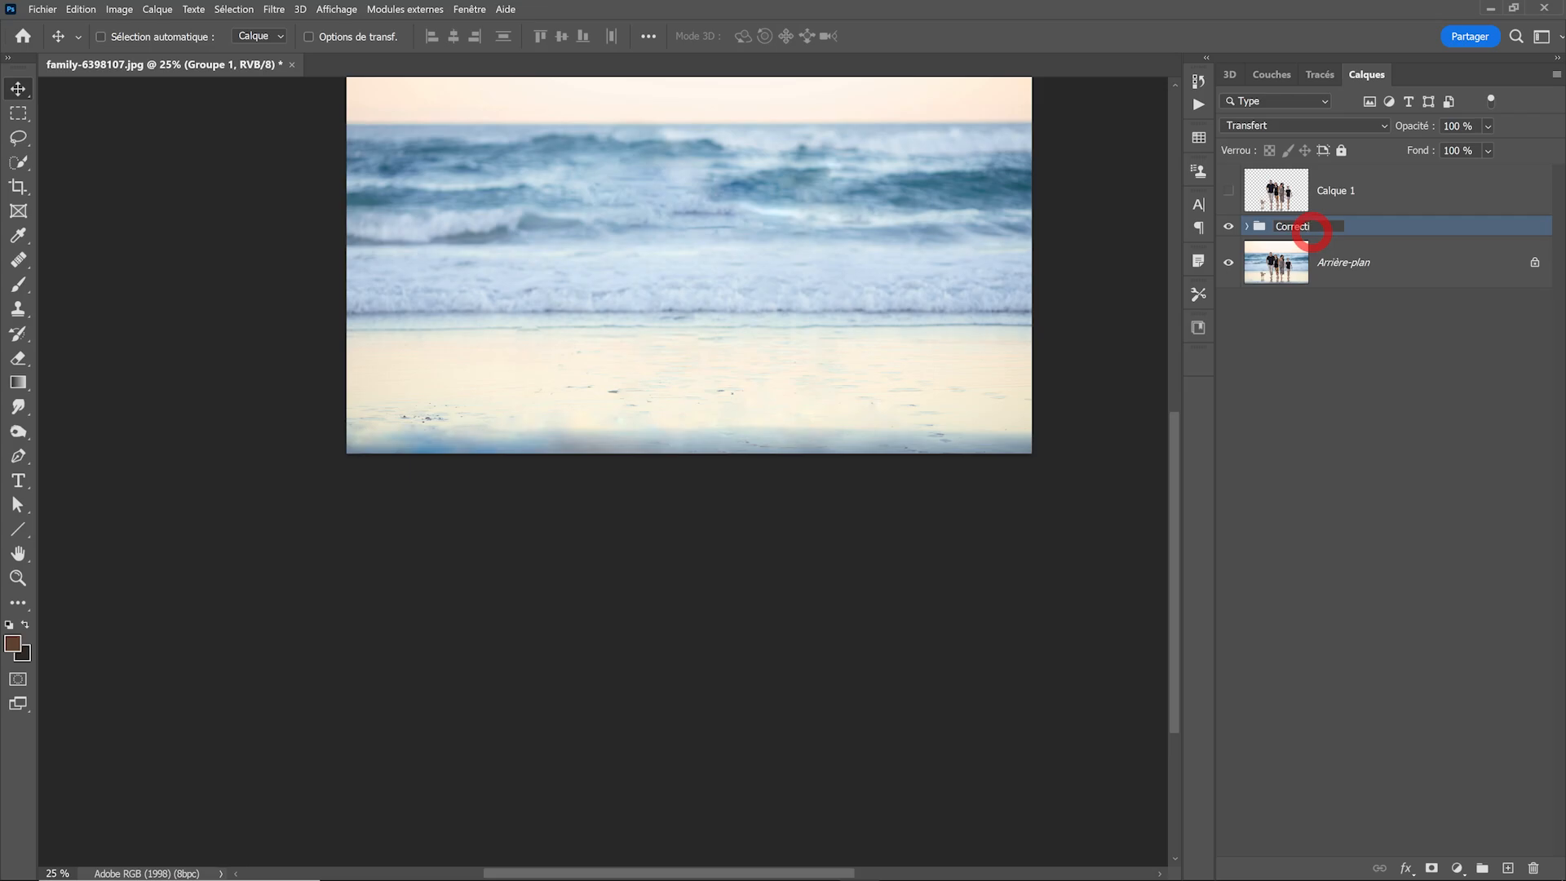
click(1310, 231)
text(Corrections plage)
key(Return)
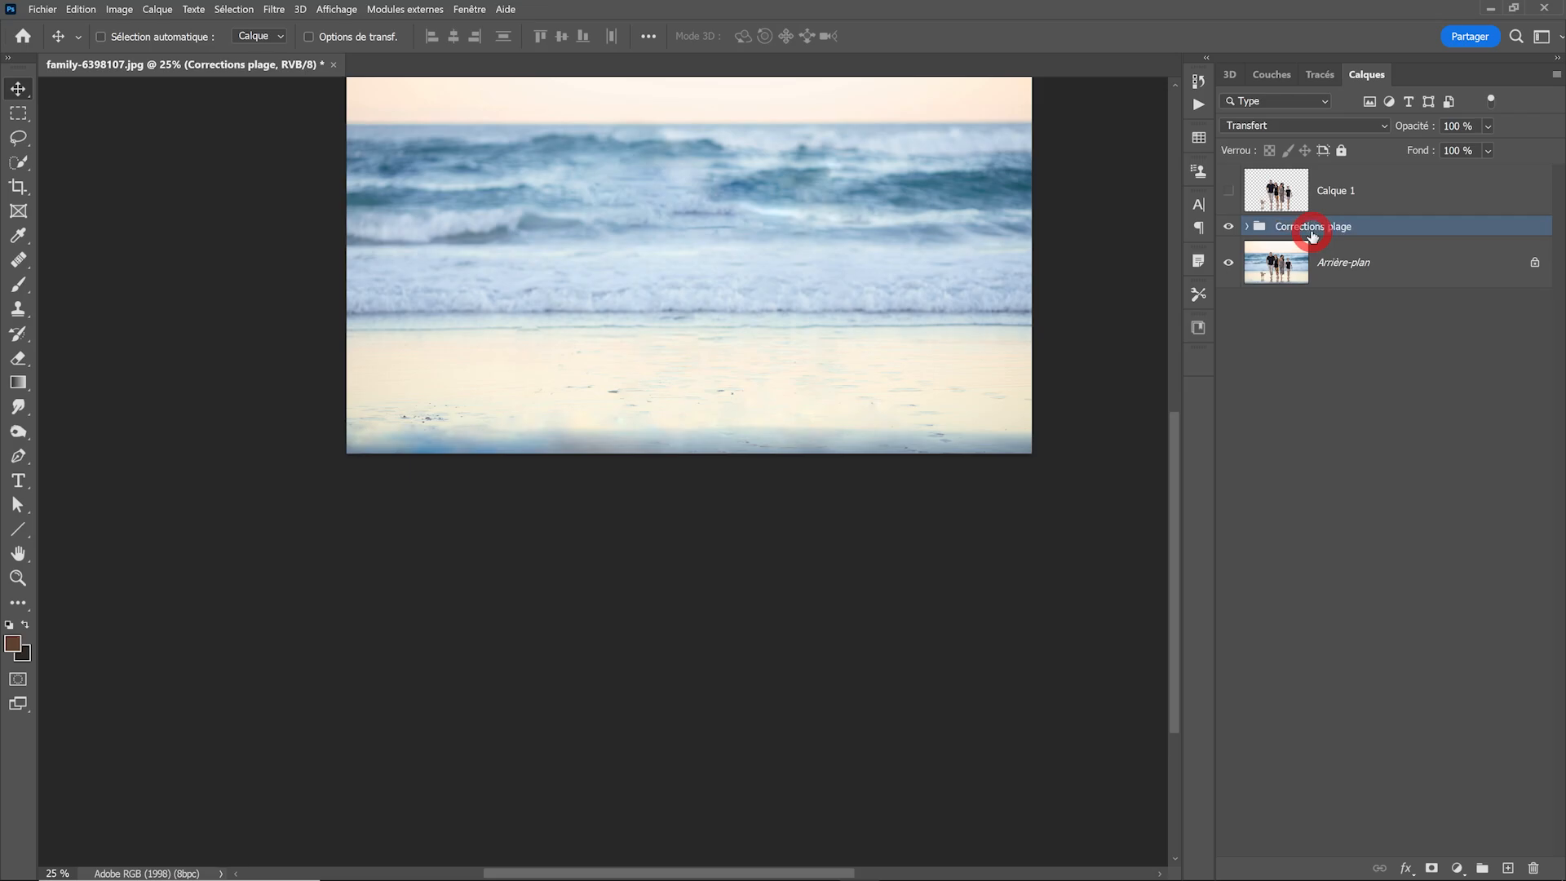
Add a layer mask to the Corrections plage group and paint black along the bottom edge to restore the original wet sand
click(1432, 868)
click(1228, 242)
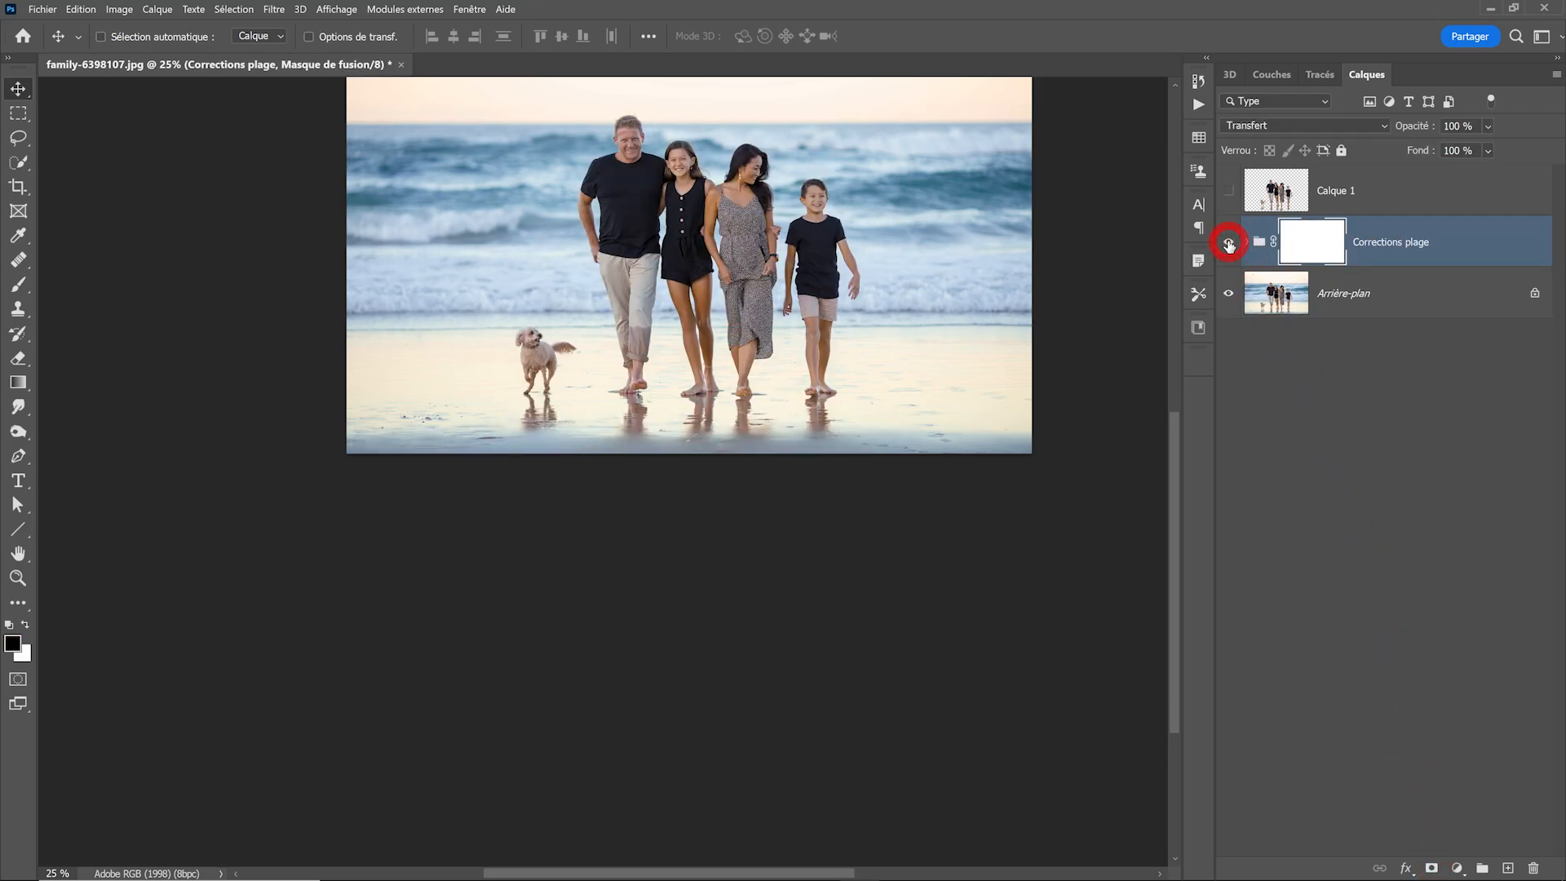
click(1228, 244)
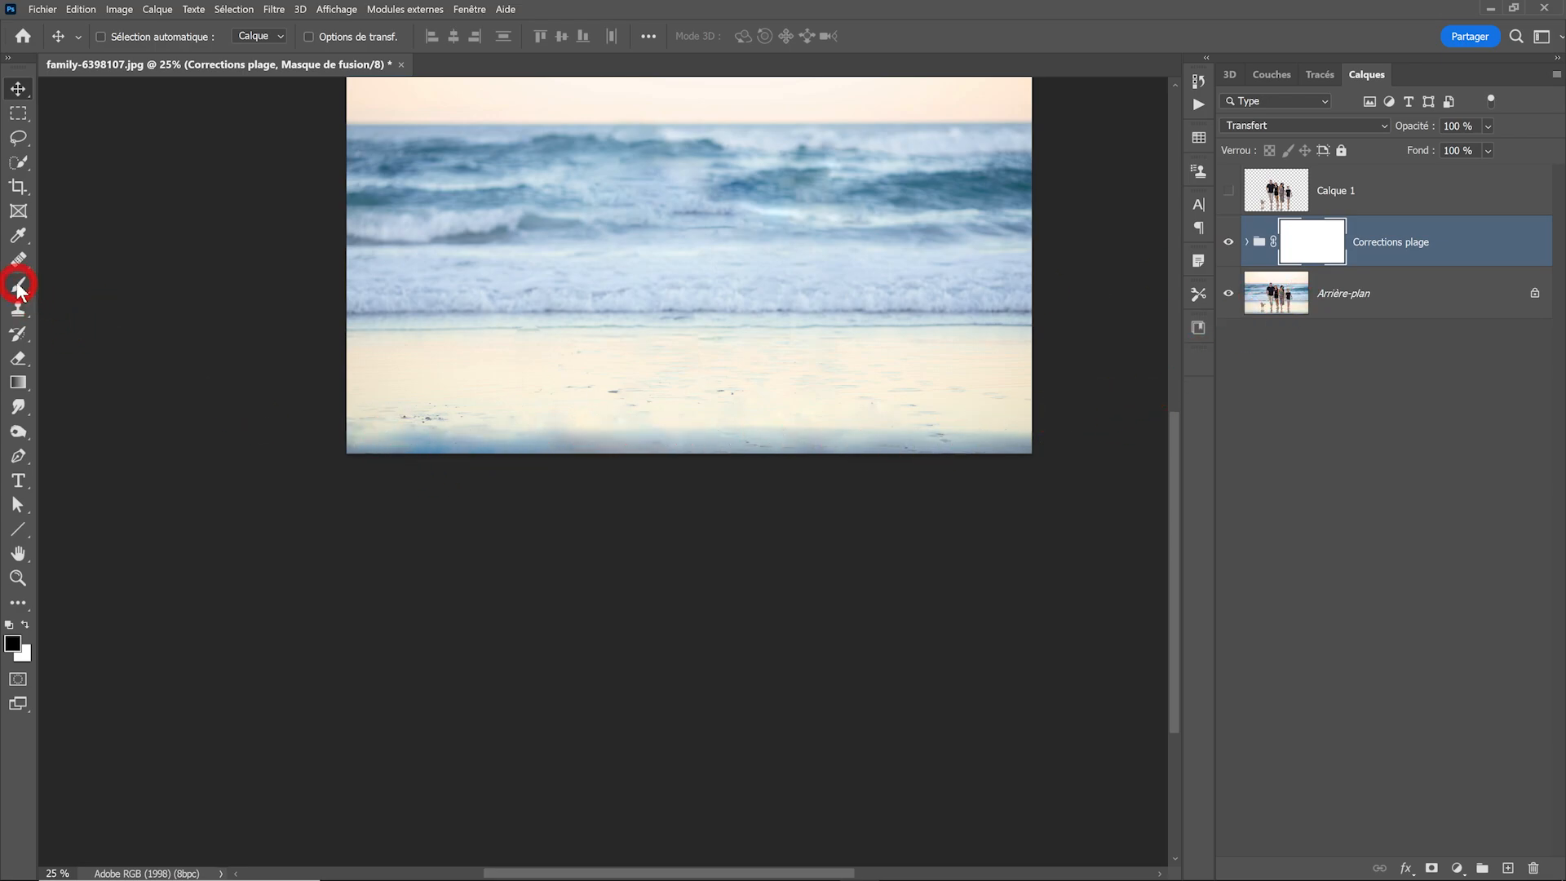
key(b)
mouse_move(363, 438)
mouse_down()
mouse_move(319, 444)
mouse_move(352, 476)
mouse_move(389, 480)
mouse_move(1032, 483)
mouse_up()
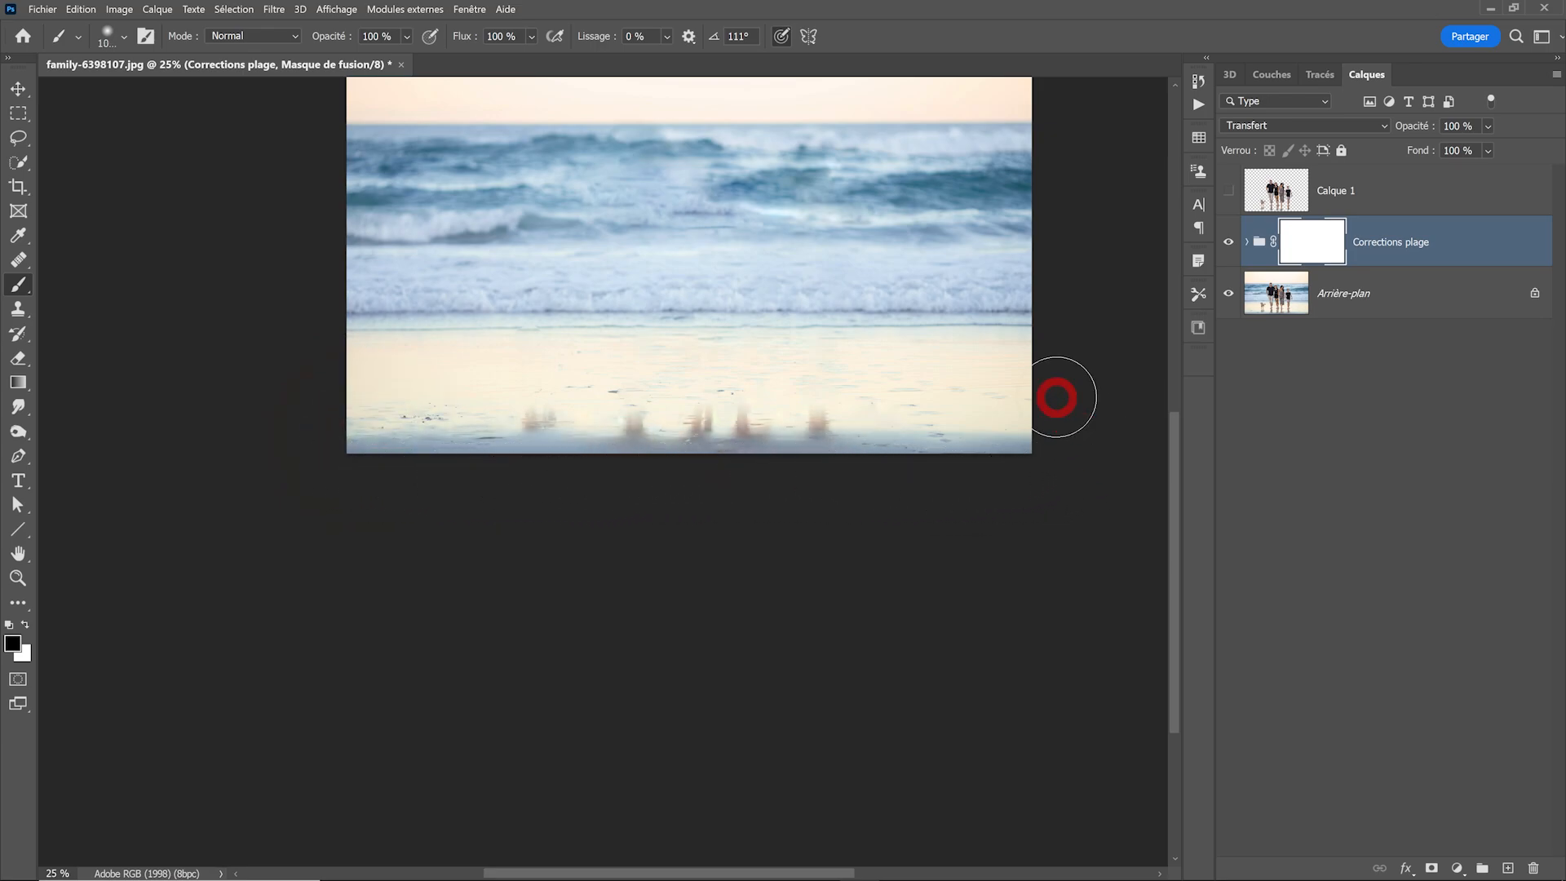
Paint white on the group's mask with a 447 px brush to cover the exposed leg reflections
key(alt)
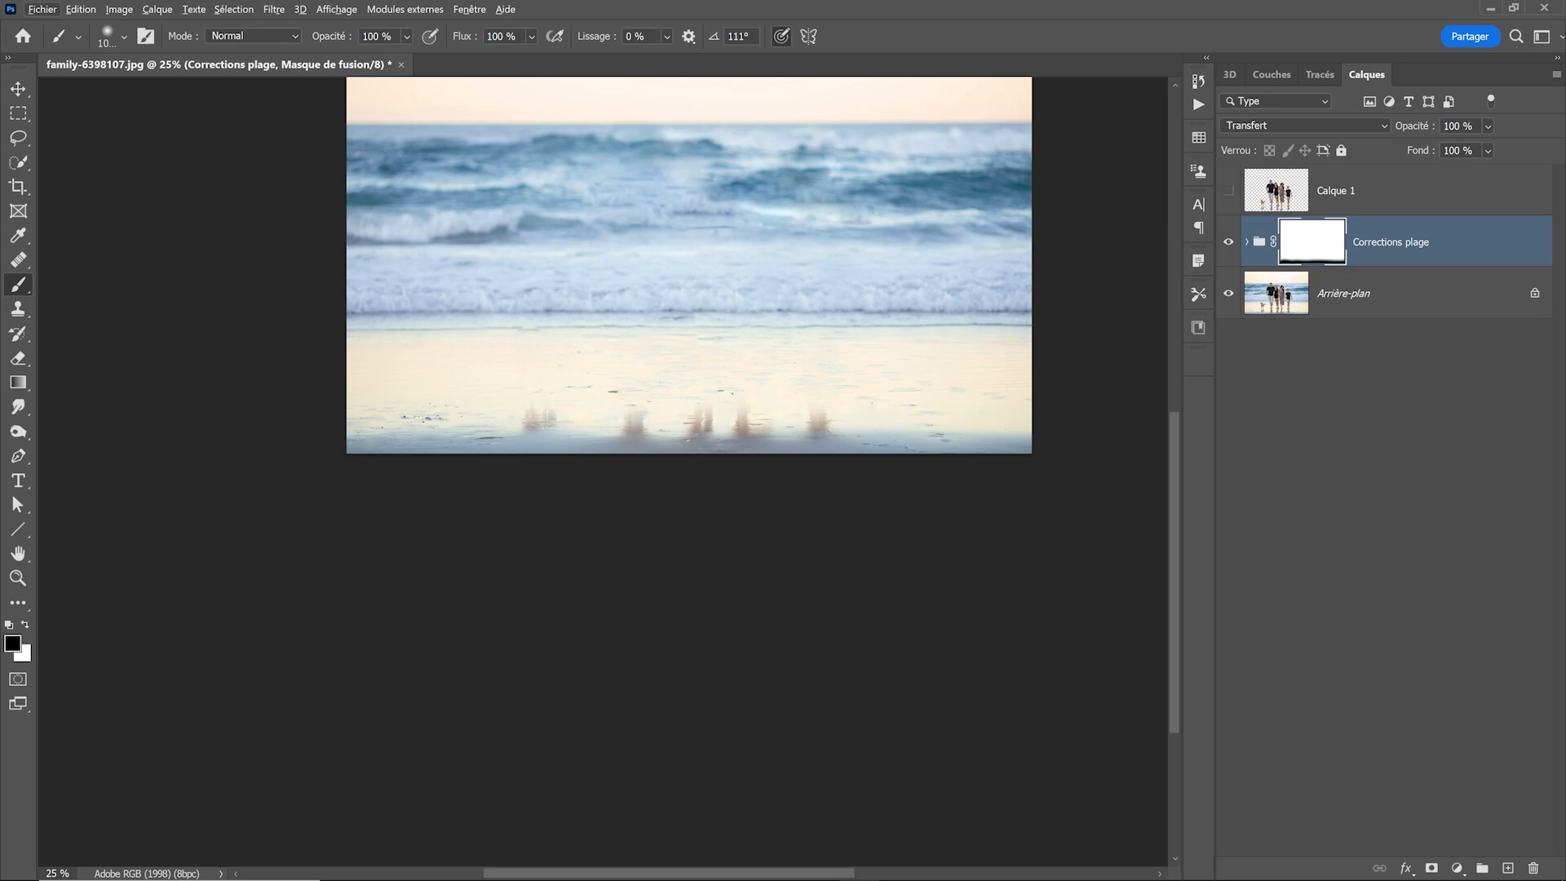
key(x)
drag(769, 341, 758, 342)
drag(830, 415, 456, 405)
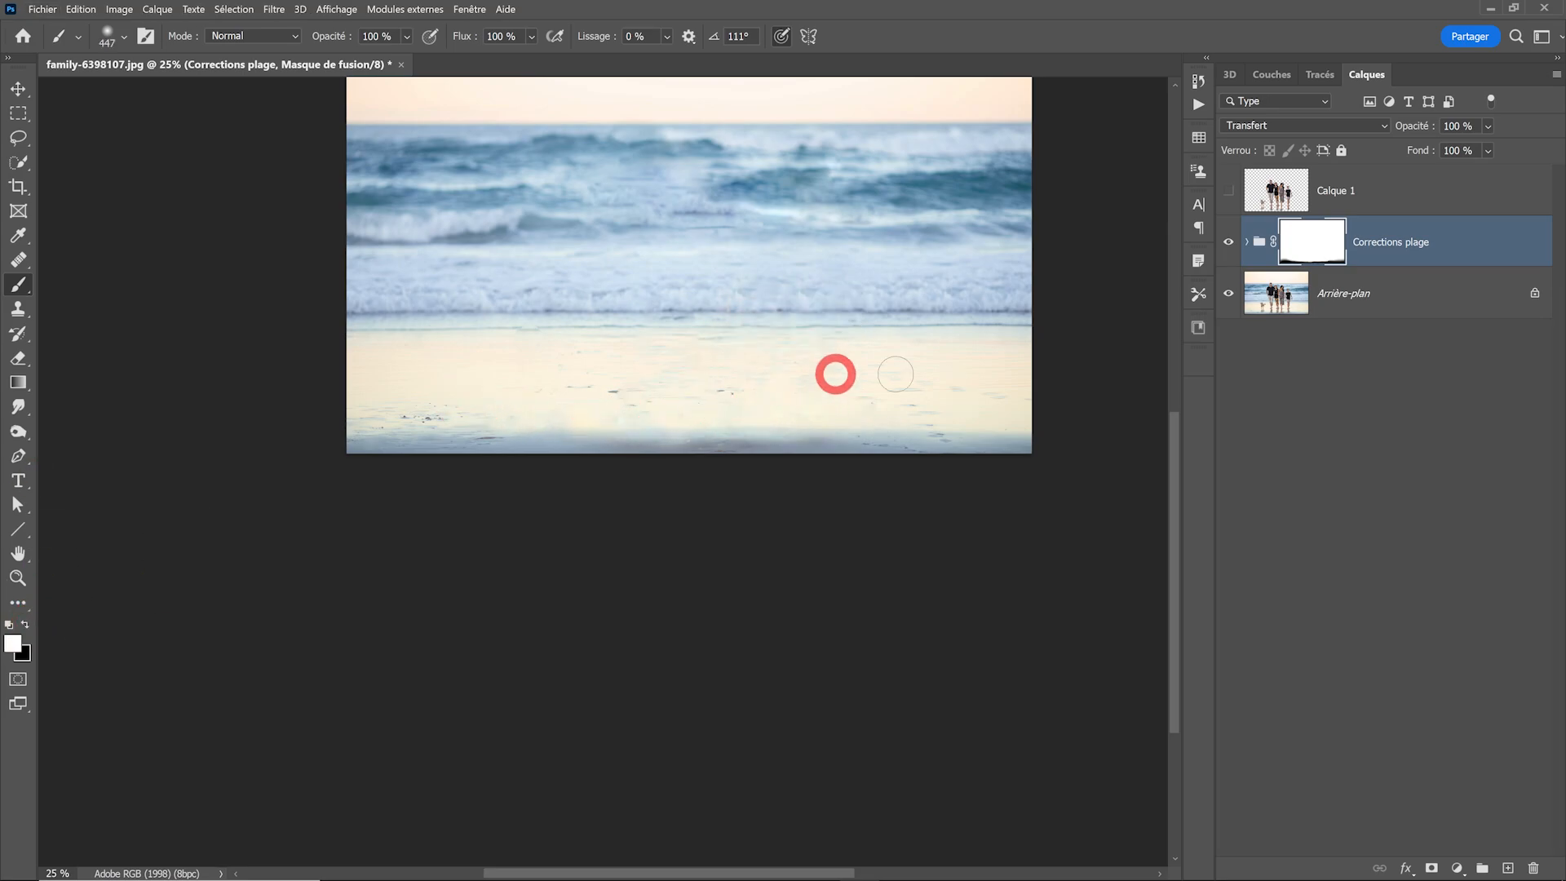
drag(974, 352, 930, 358)
ctrl+click(923, 363)
Show the Calque 1 layer and outline the boy with his reflection using the Lasso tool
drag(872, 301, 834, 408)
click(1227, 194)
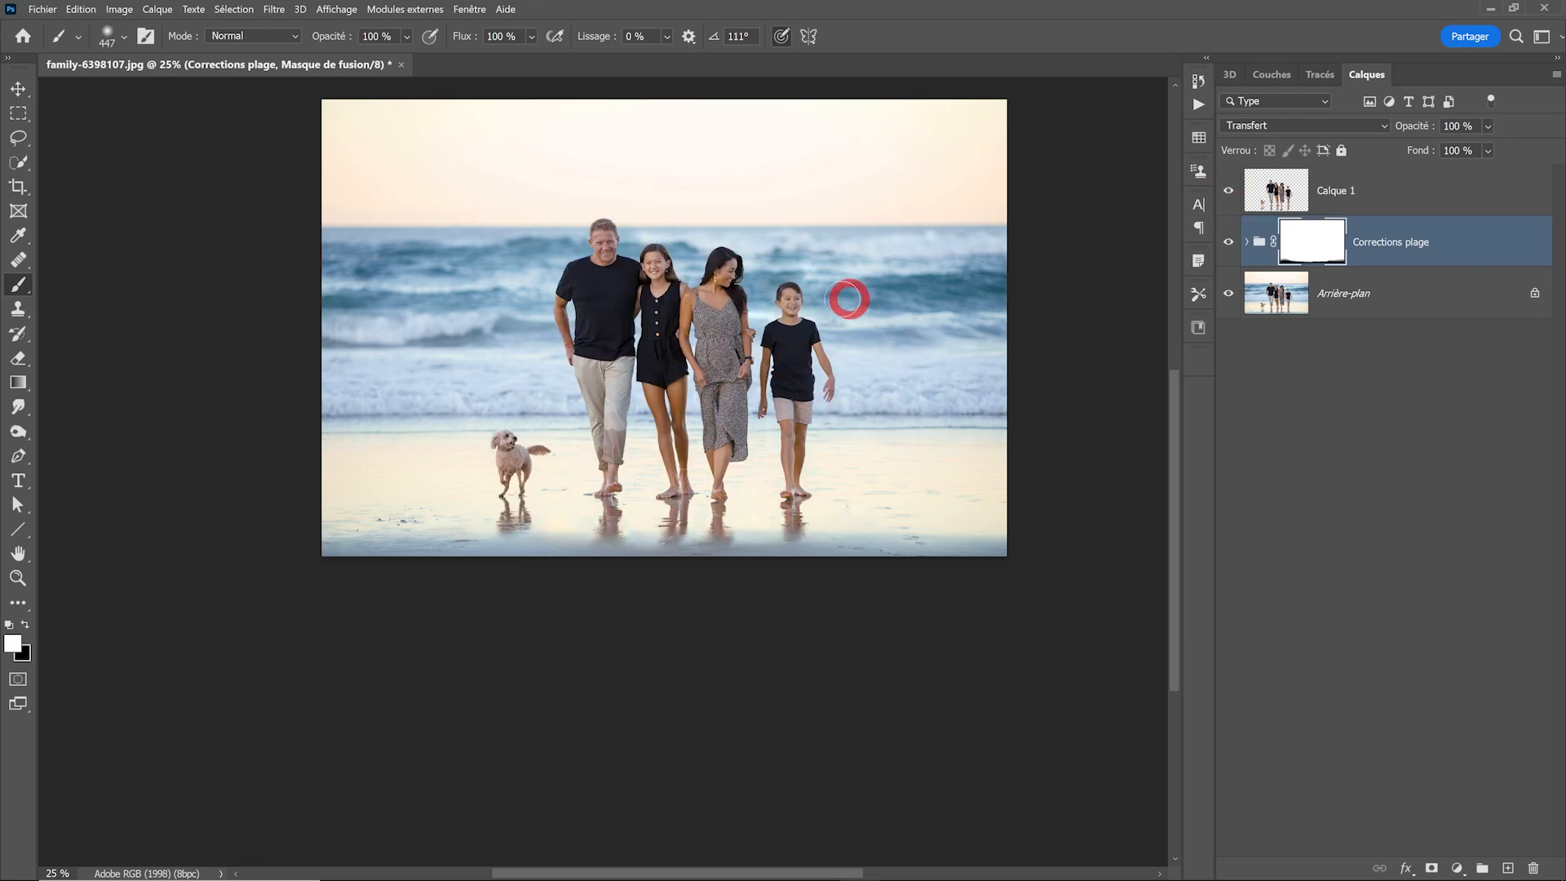
scroll(815, 315, up, 2)
click(17, 135)
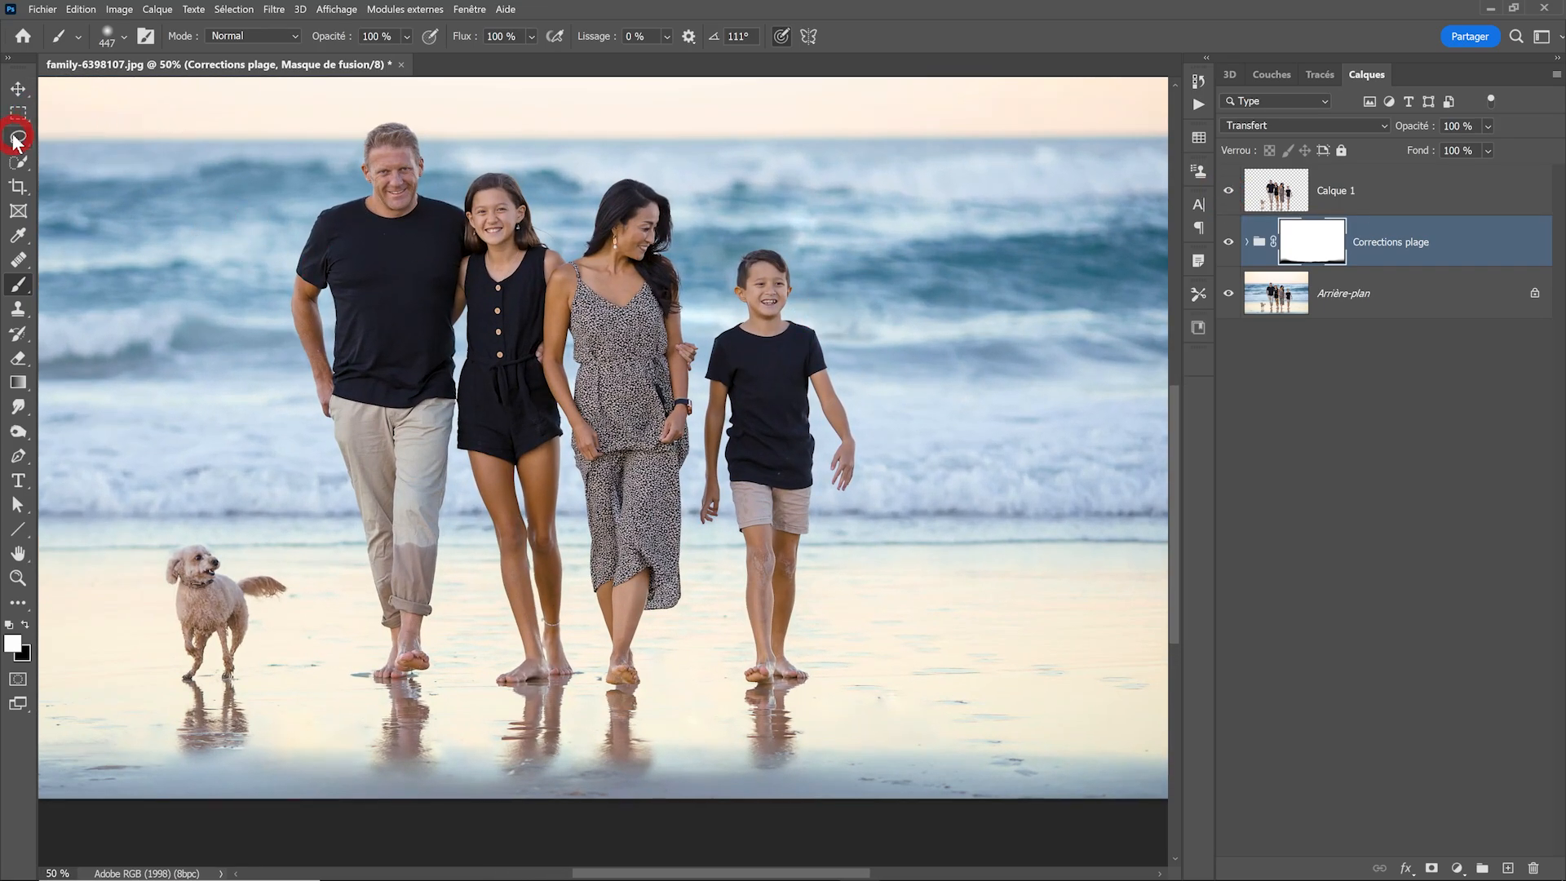
mouse_move(783, 243)
mouse_down()
mouse_move(724, 253)
mouse_move(706, 334)
mouse_move(694, 514)
mouse_move(708, 625)
mouse_move(690, 693)
mouse_move(735, 786)
mouse_up()
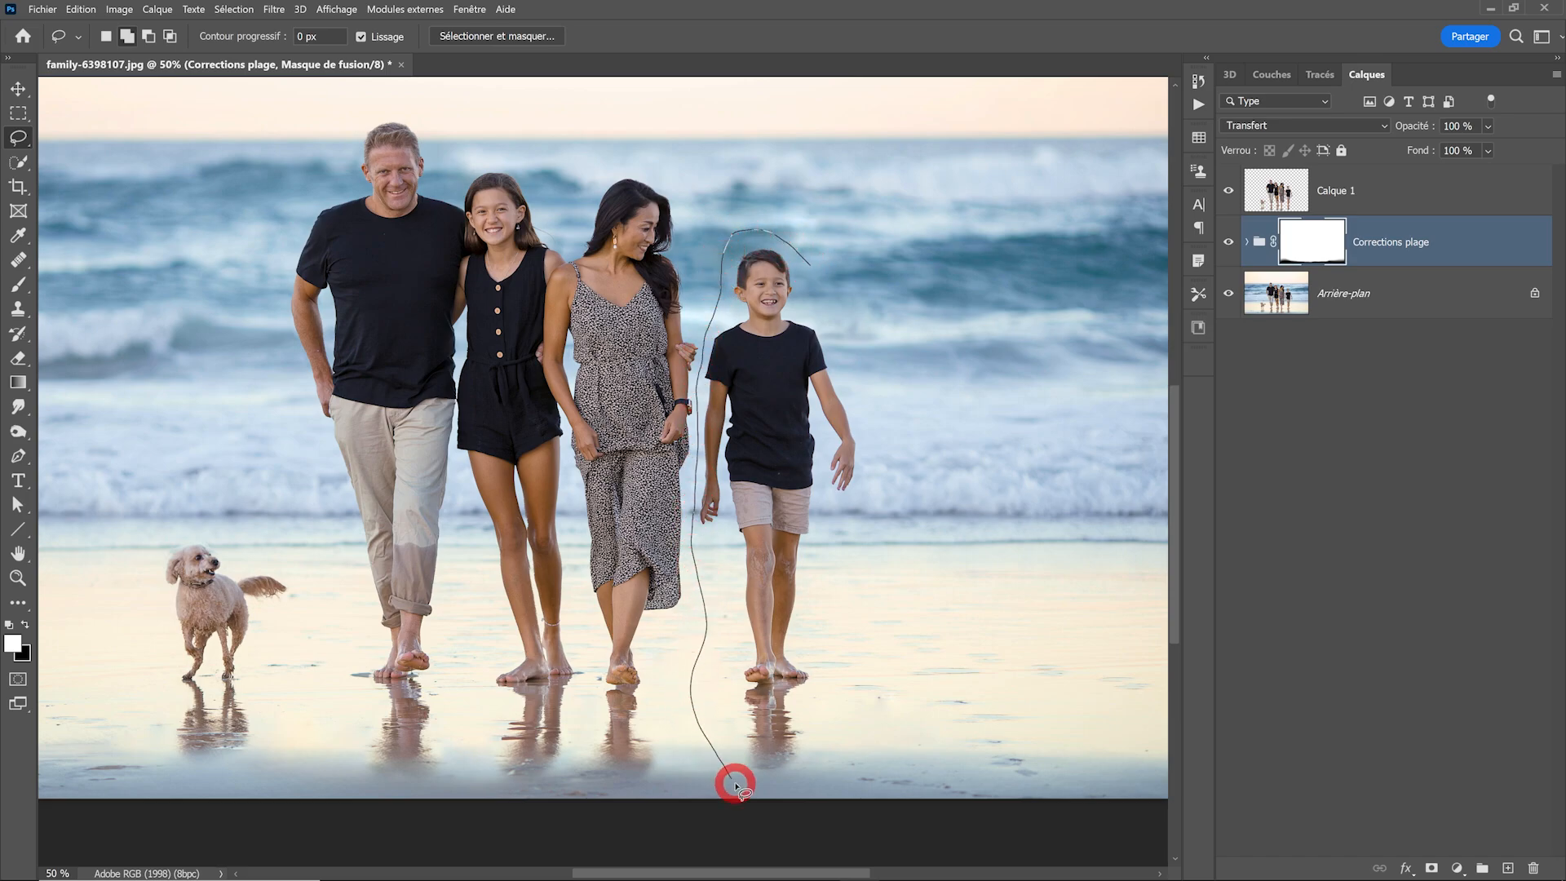
mouse_move(850, 769)
mouse_down()
mouse_move(838, 287)
mouse_move(809, 263)
mouse_up()
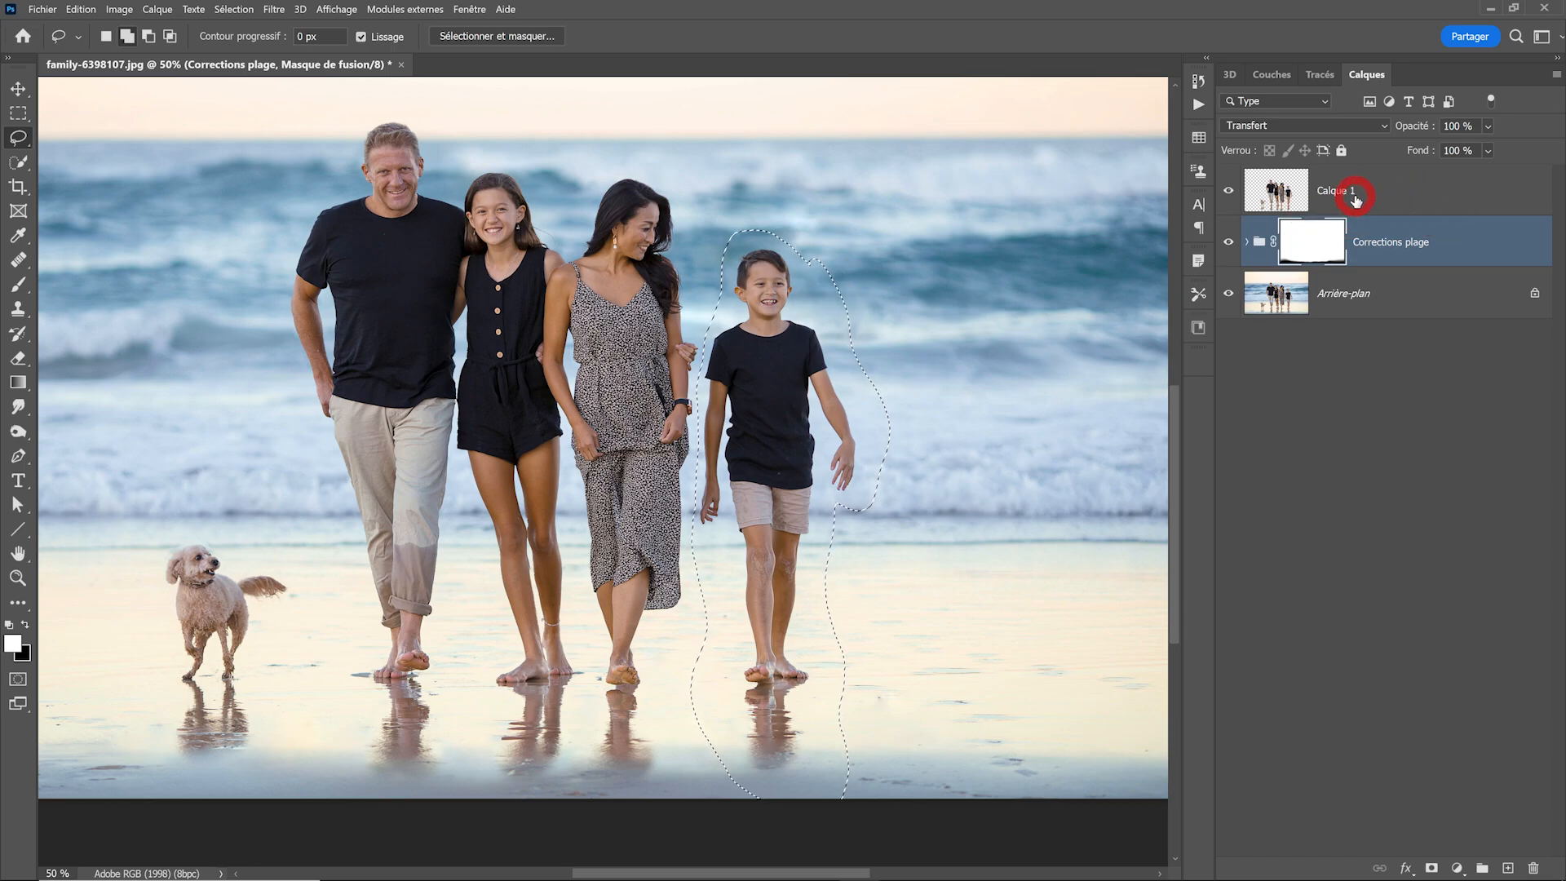
Rename the cut-out layer Calque 1 as Famille
click(1403, 196)
double_click(1336, 191)
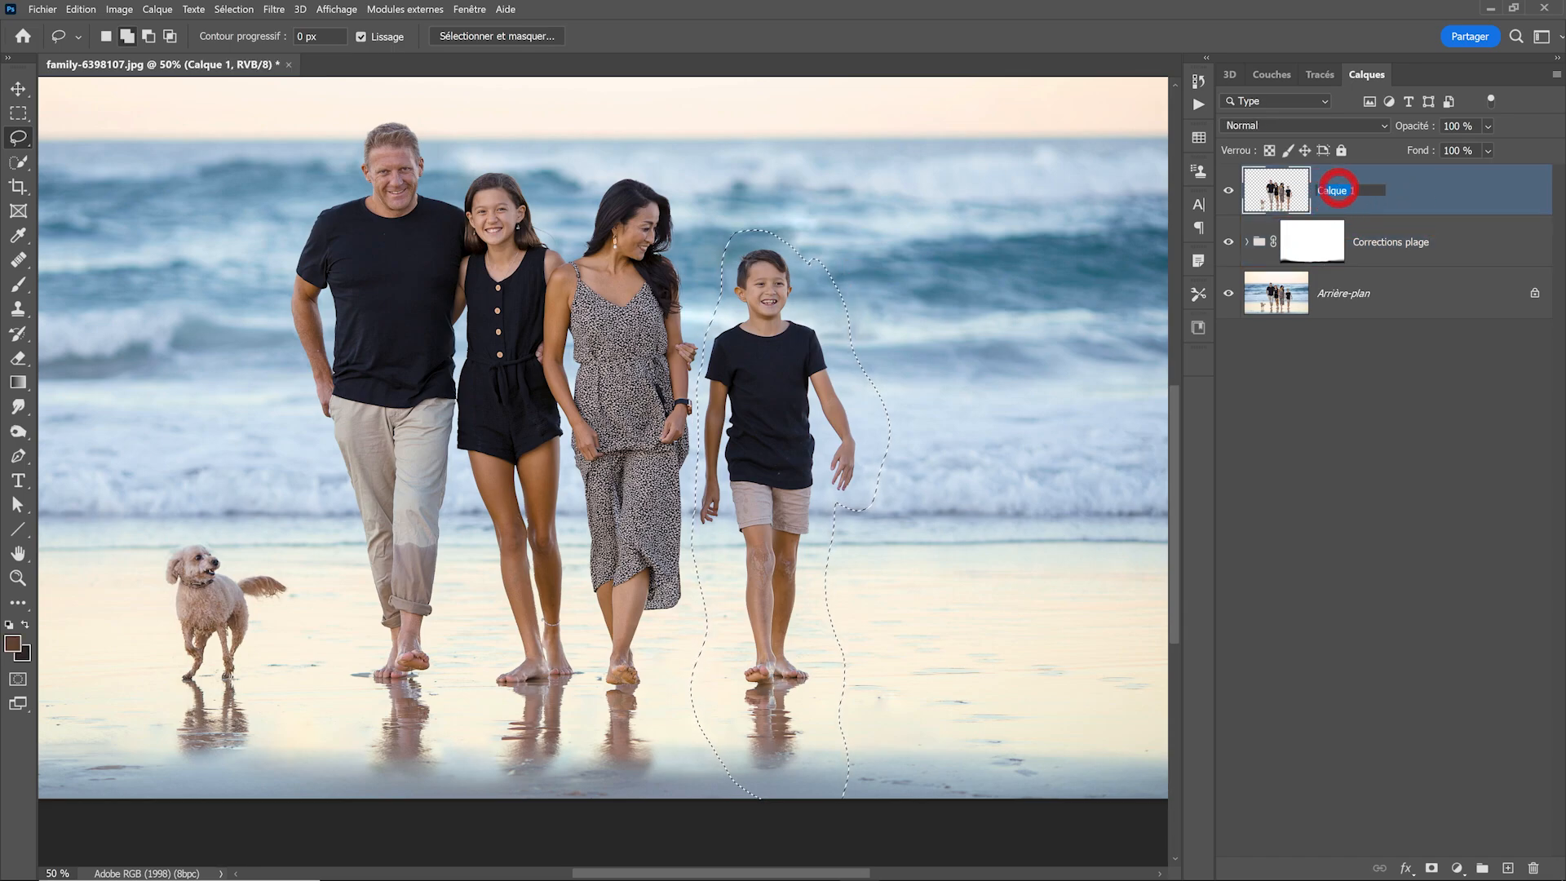
text(Famille)
key(Return)
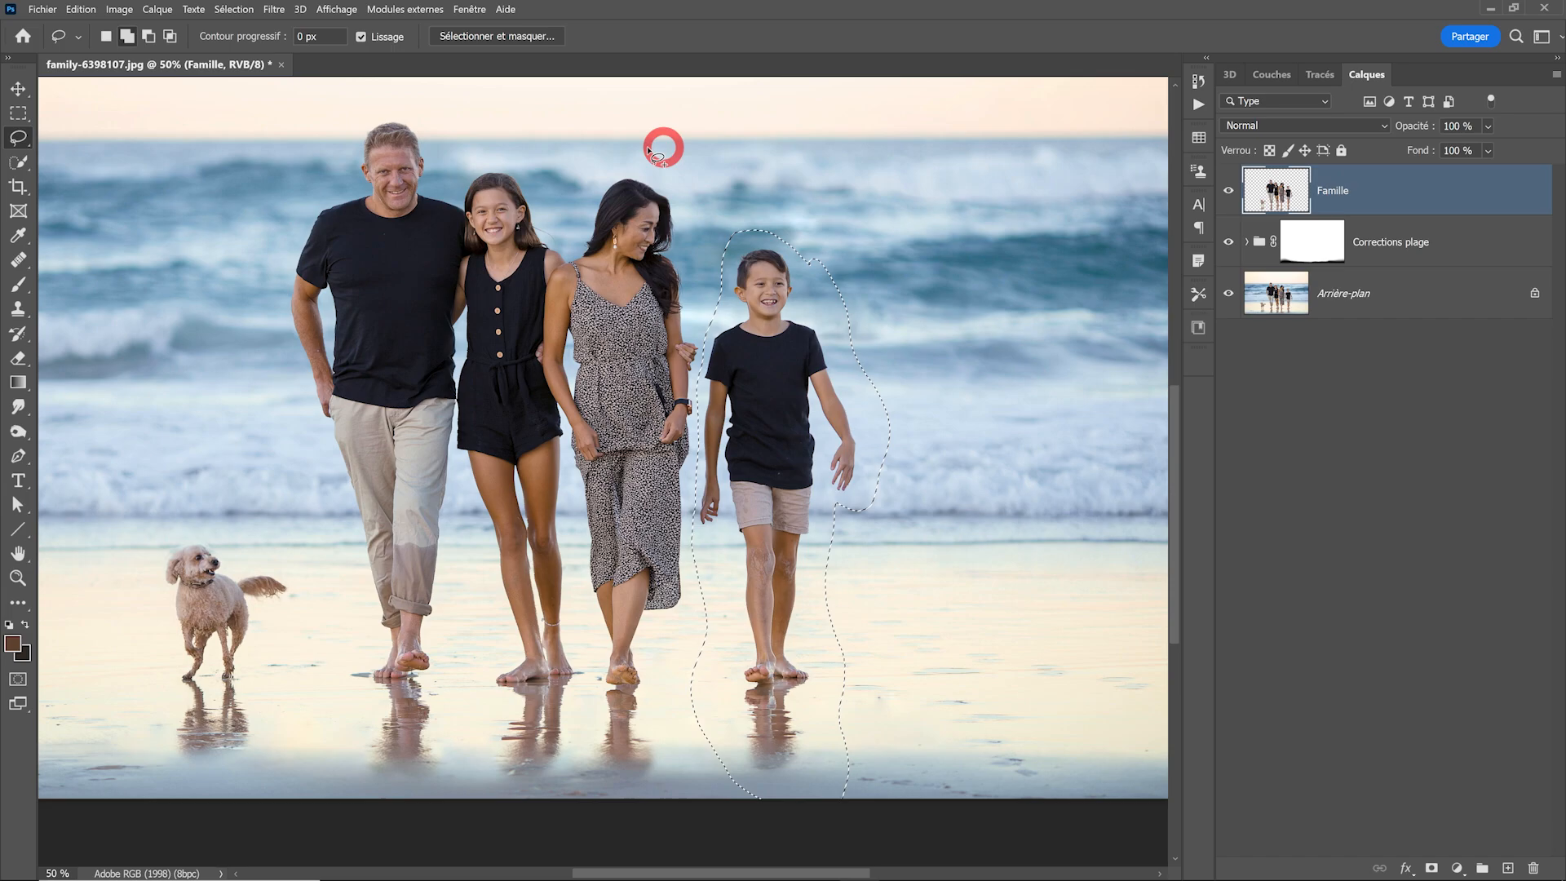
Cut the selected boy from the Famille layer onto a new layer of his own
click(158, 9)
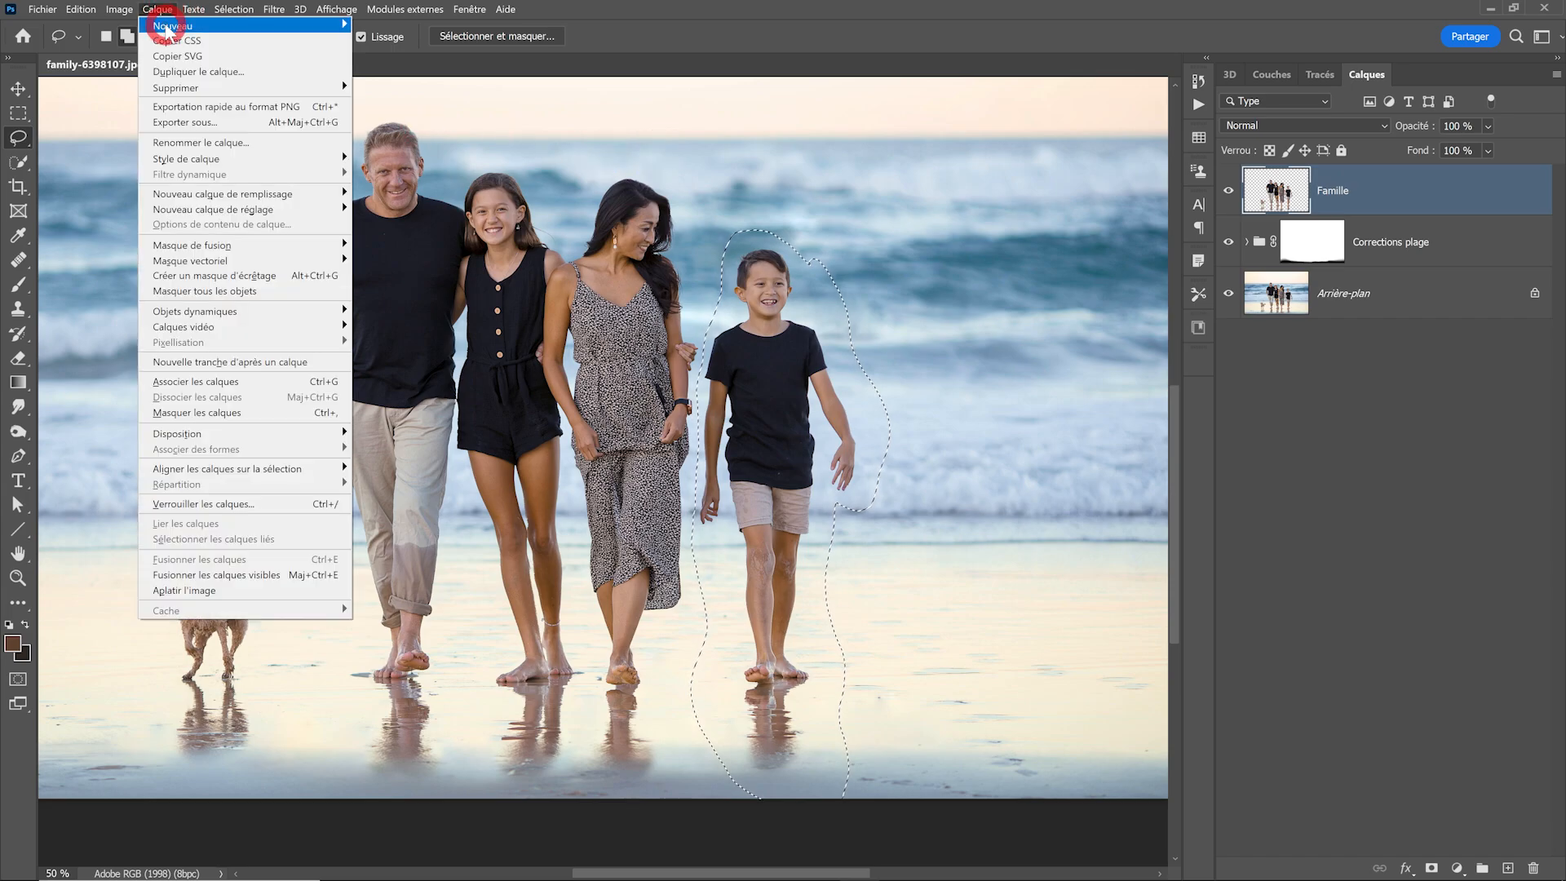
mouse_move(167, 25)
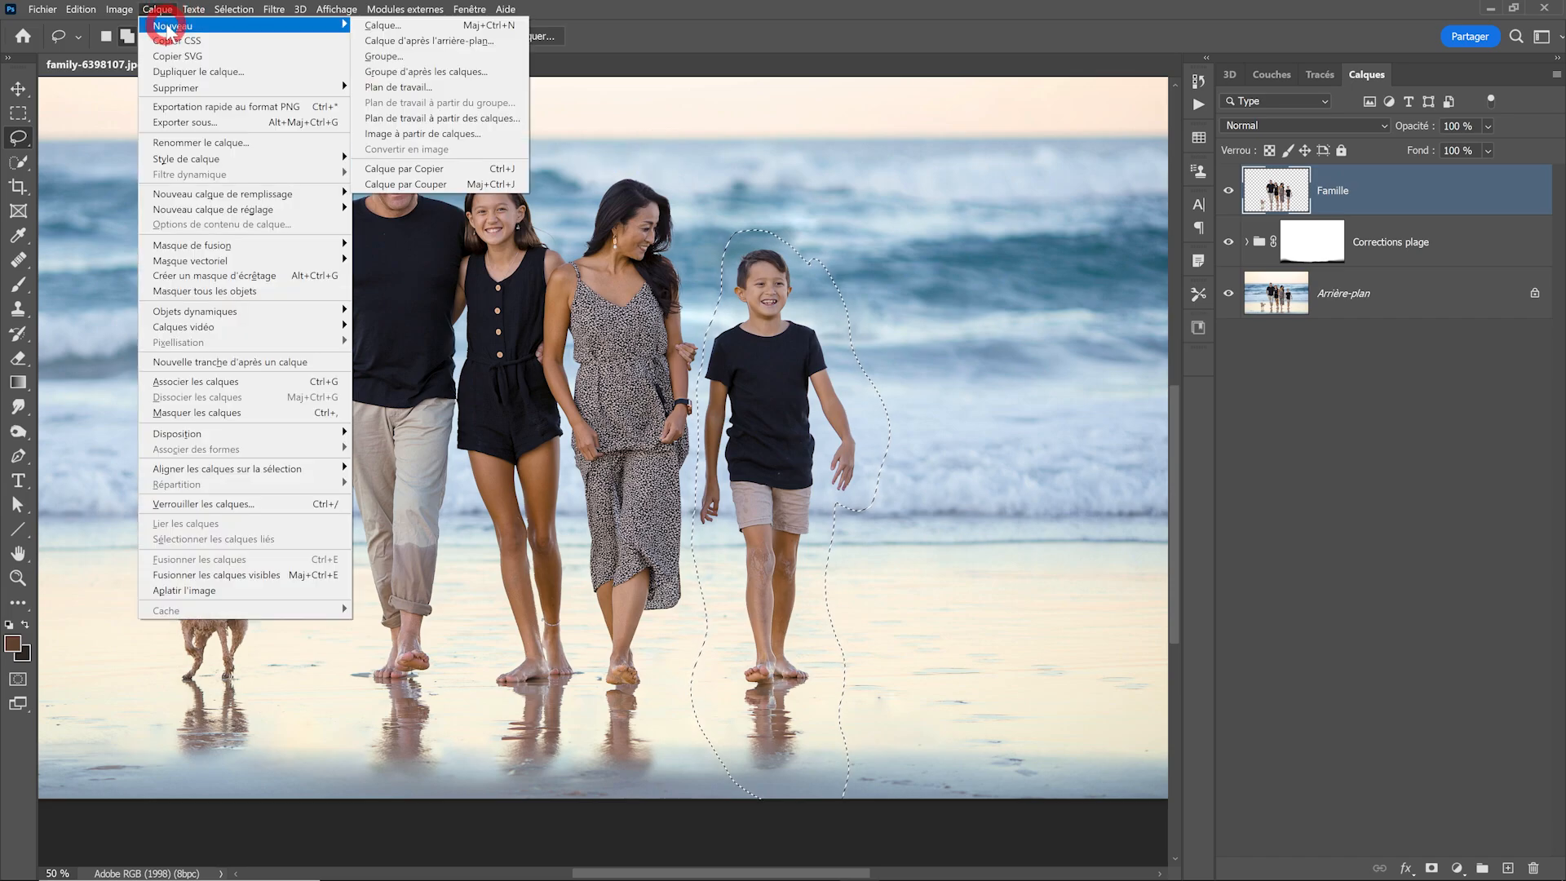
click(433, 188)
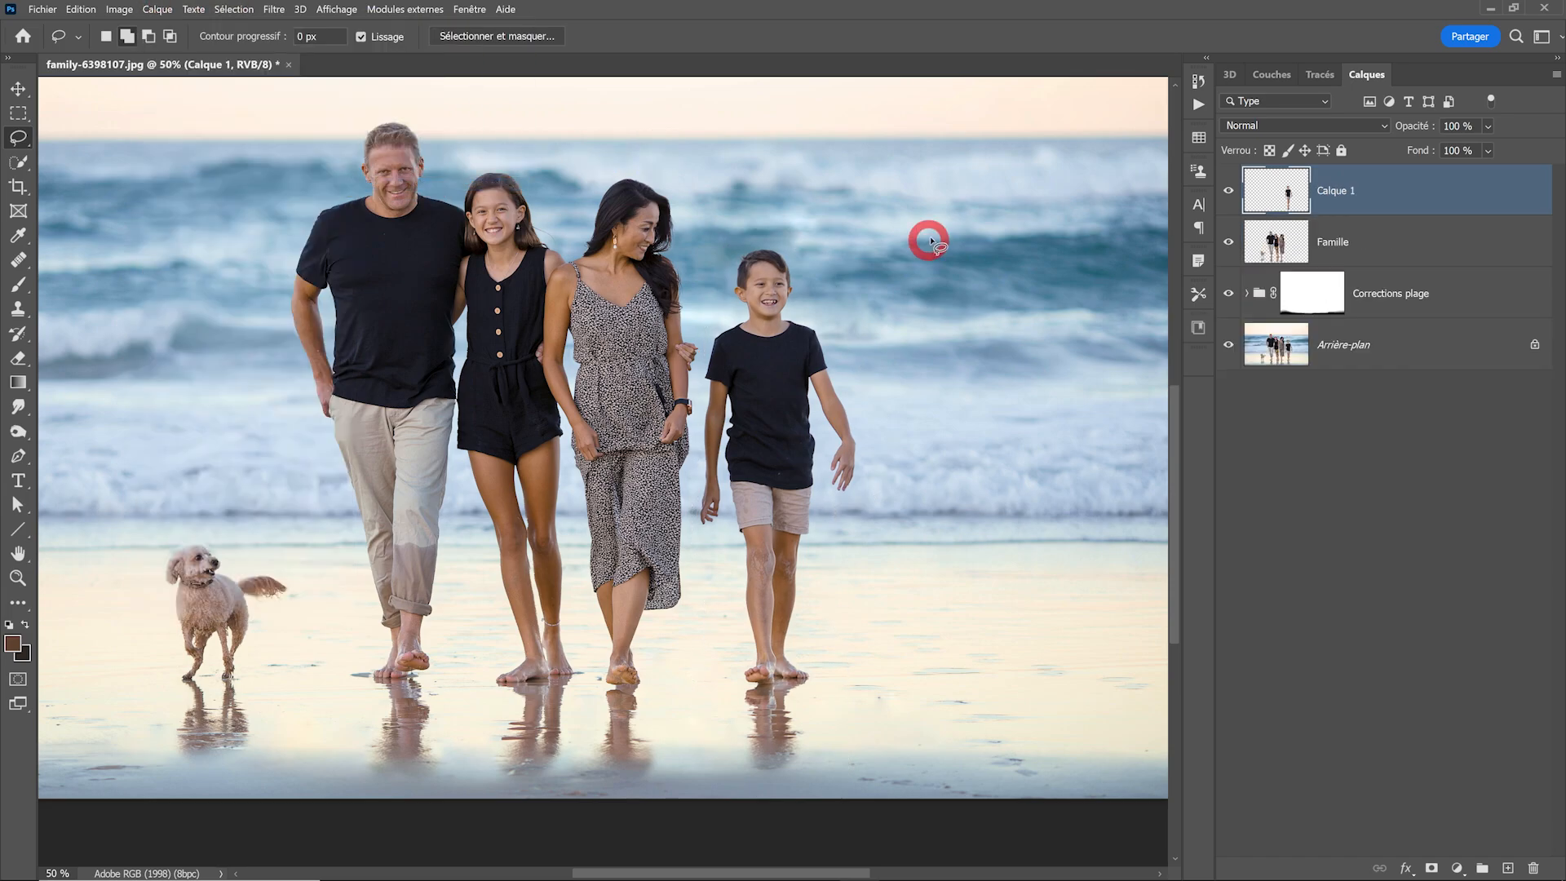
Hide the Famille layer and move the boy slightly to the right on the beach
click(1228, 245)
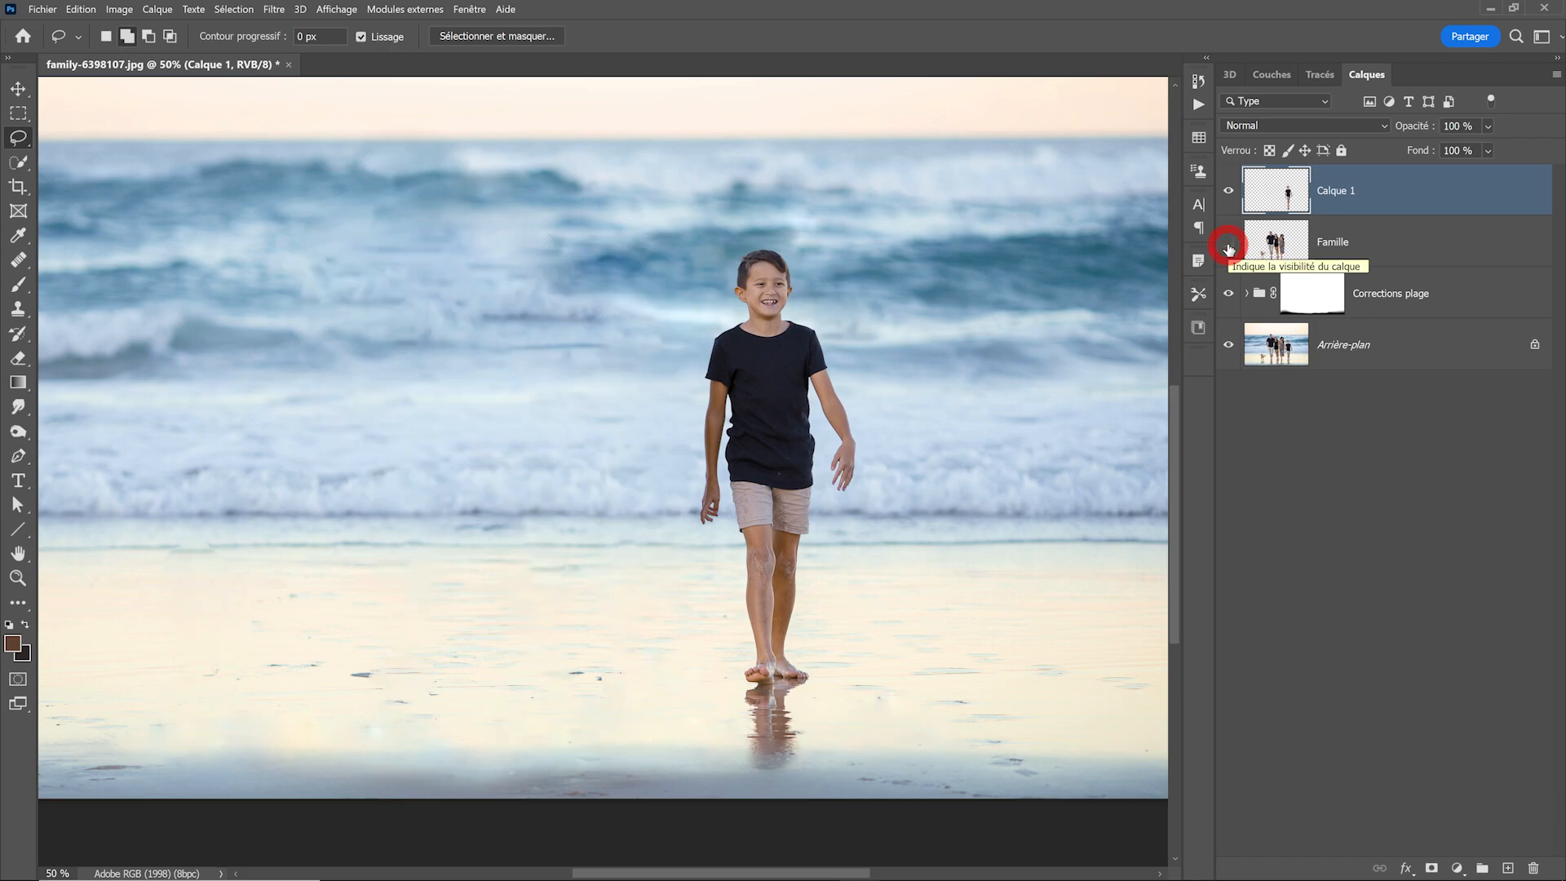
key(ctrl+minus)
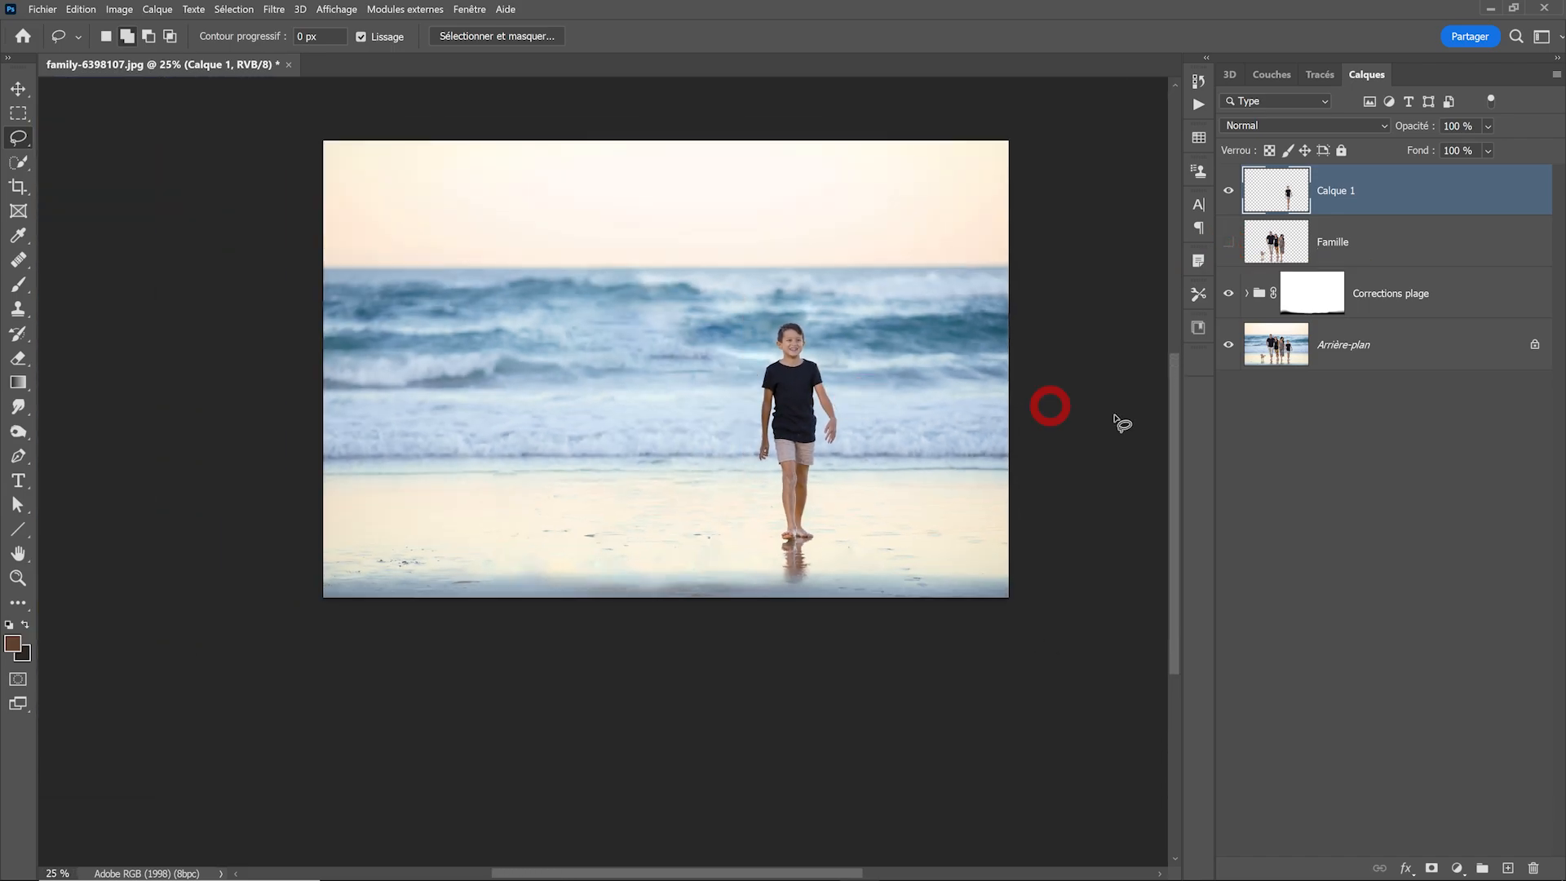
key(v)
drag(815, 406, 865, 414)
Show the Famille layer in place of the boy's layer and outline the dog with its reflection using the Lasso tool
click(1229, 192)
click(1229, 242)
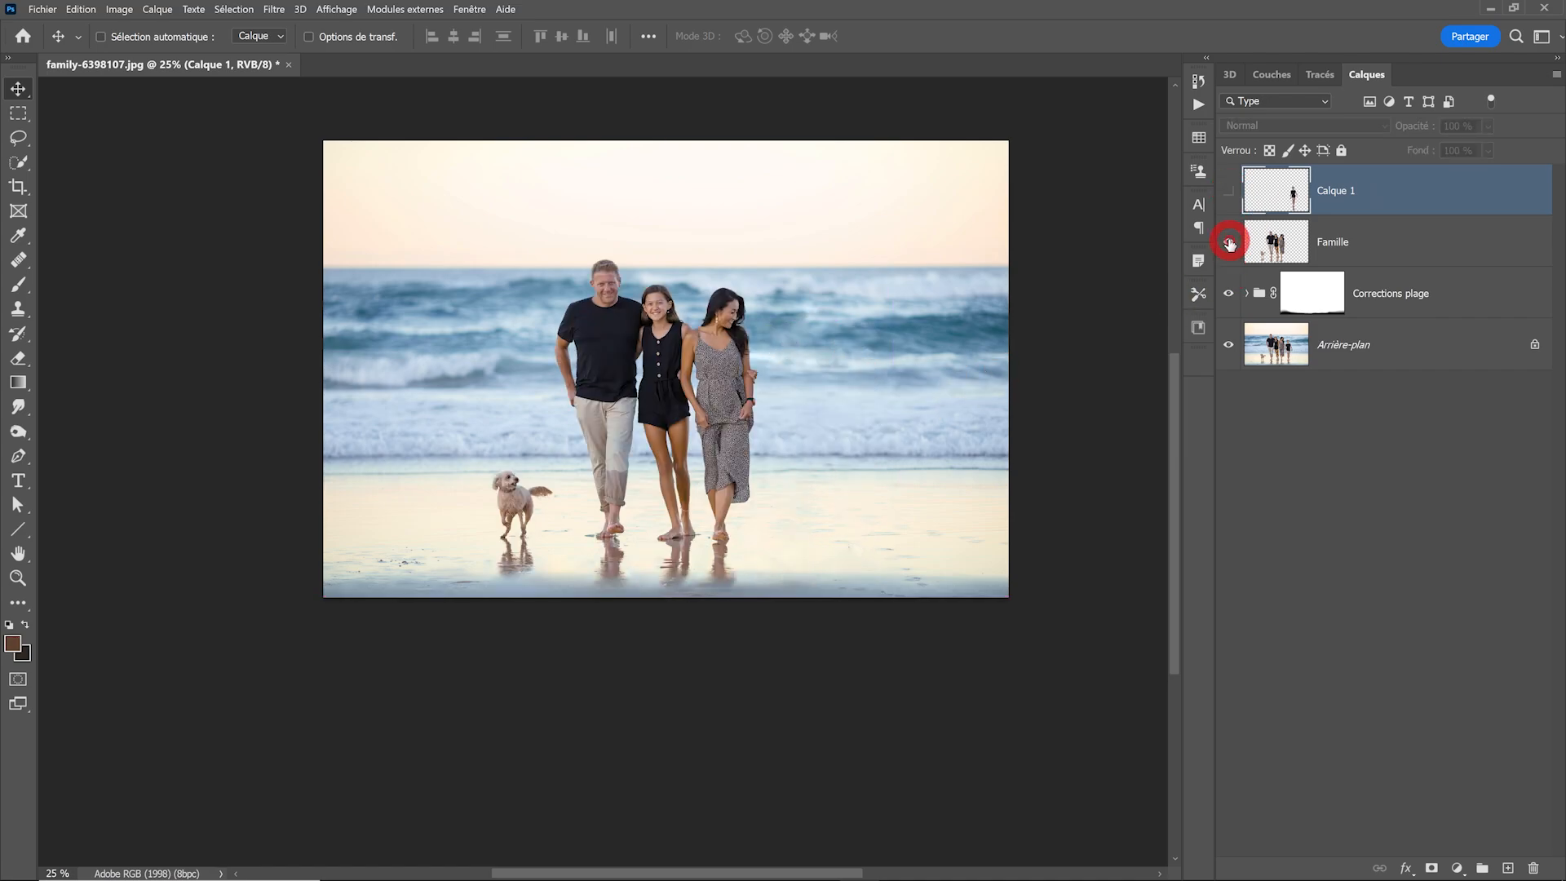
ctrl+click(675, 405)
click(16, 137)
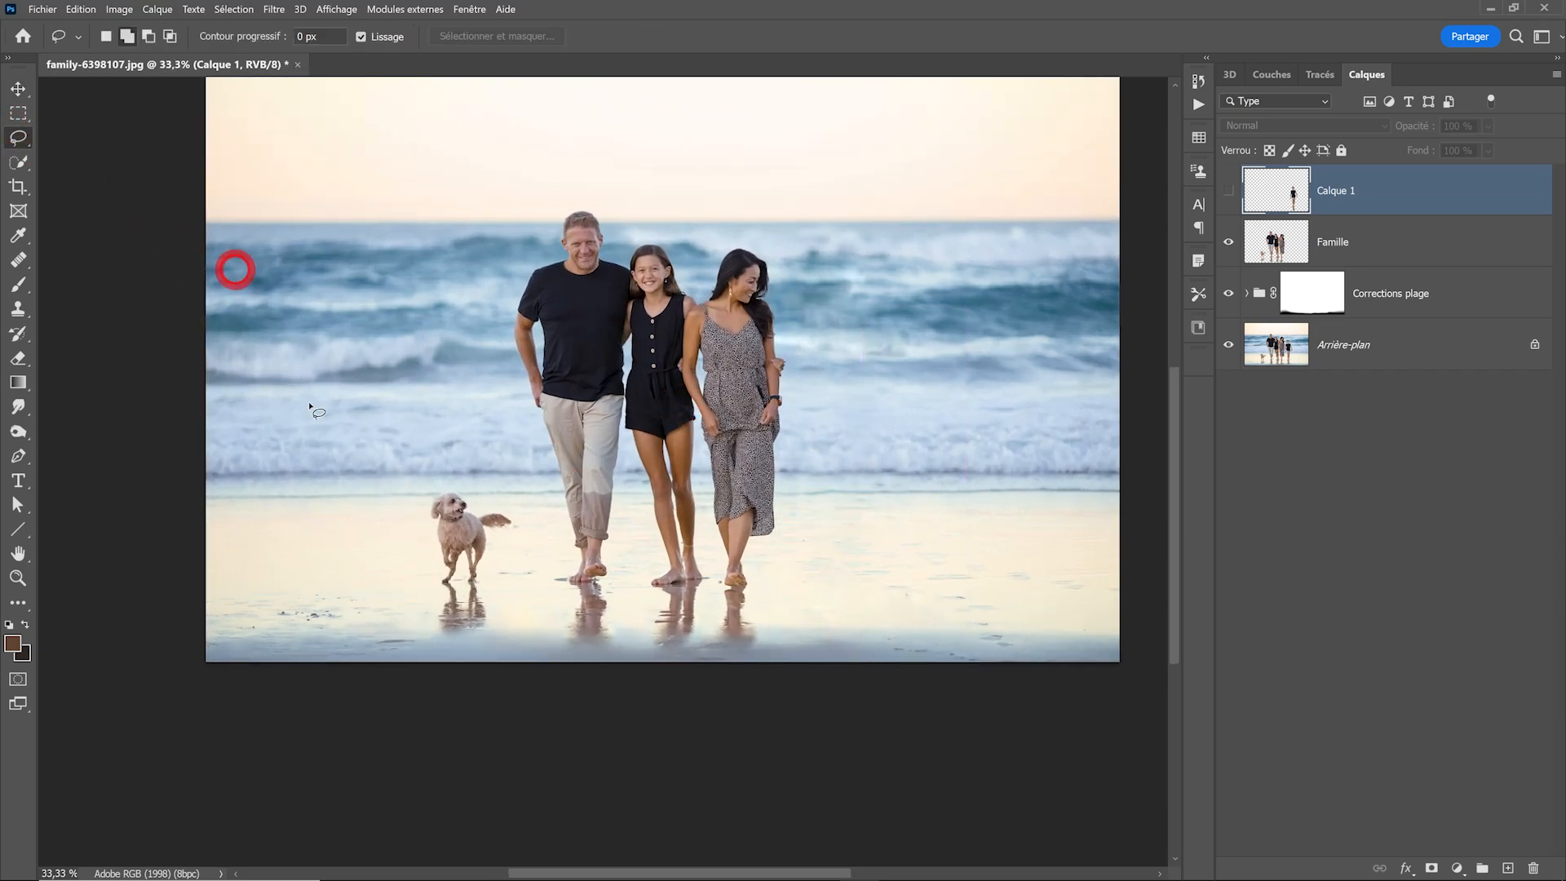
mouse_move(419, 473)
mouse_down()
mouse_move(489, 478)
mouse_move(524, 529)
mouse_move(420, 475)
mouse_up()
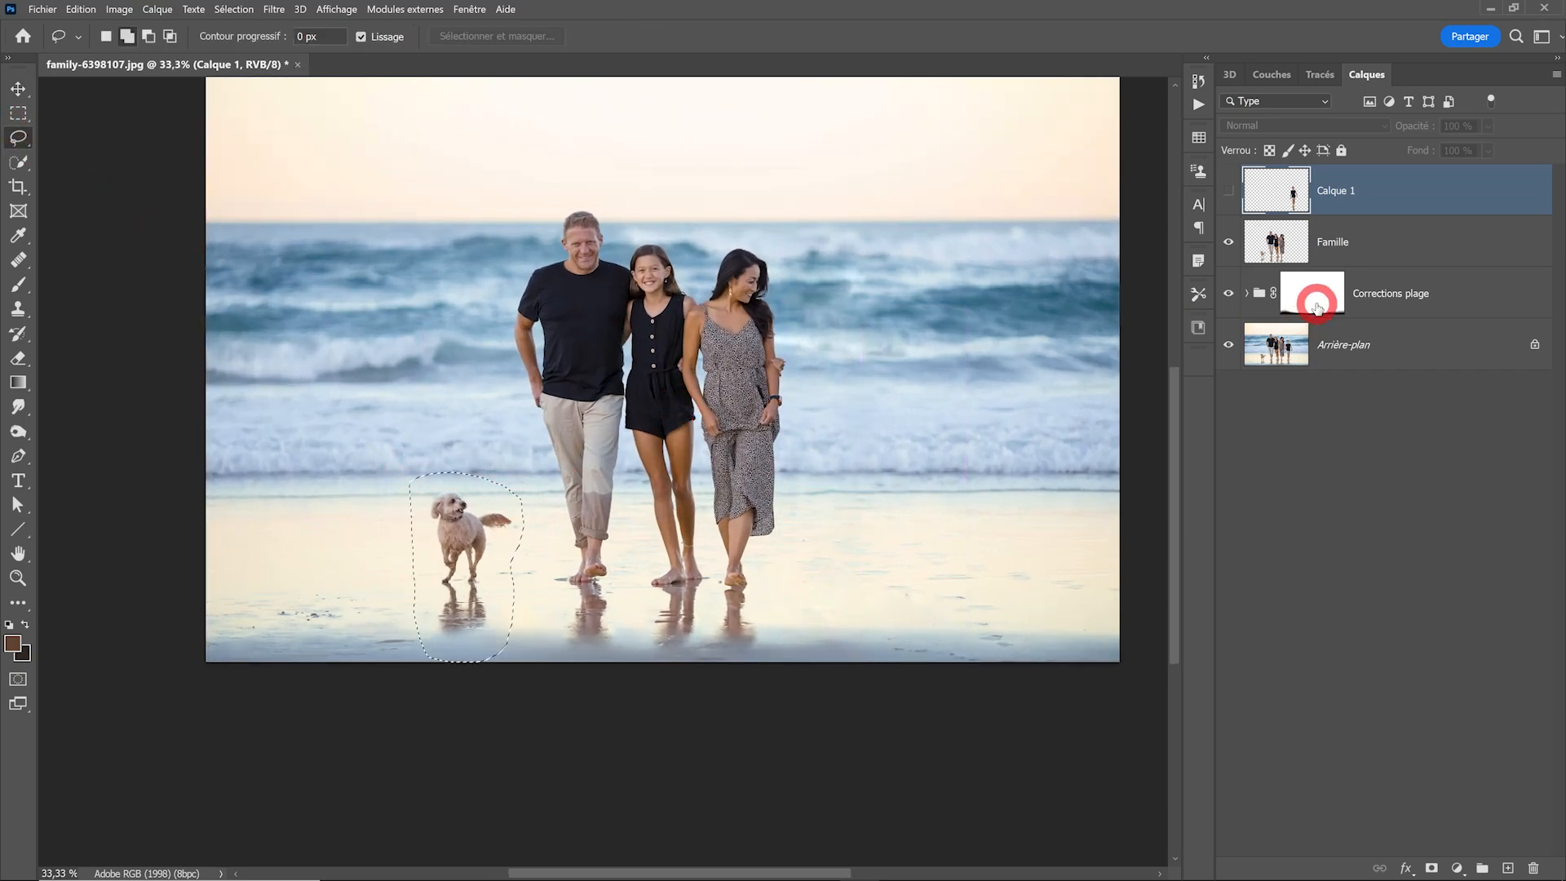
Cut the selected dog from the Famille layer onto a new layer named Chien, and rename the boy's layer Garcon
click(1348, 245)
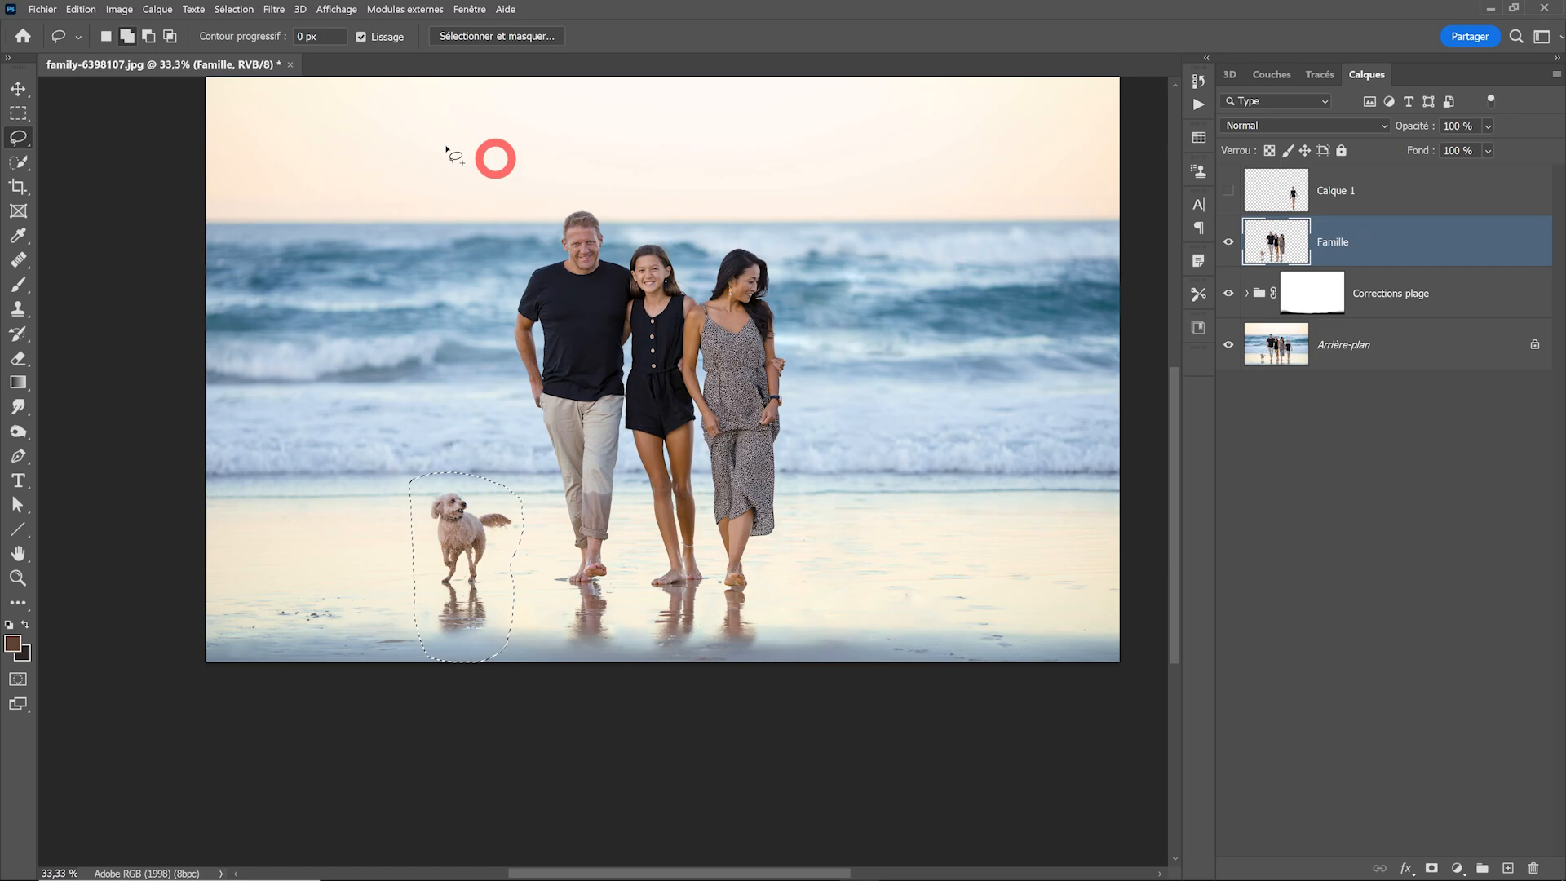
click(157, 9)
mouse_move(175, 27)
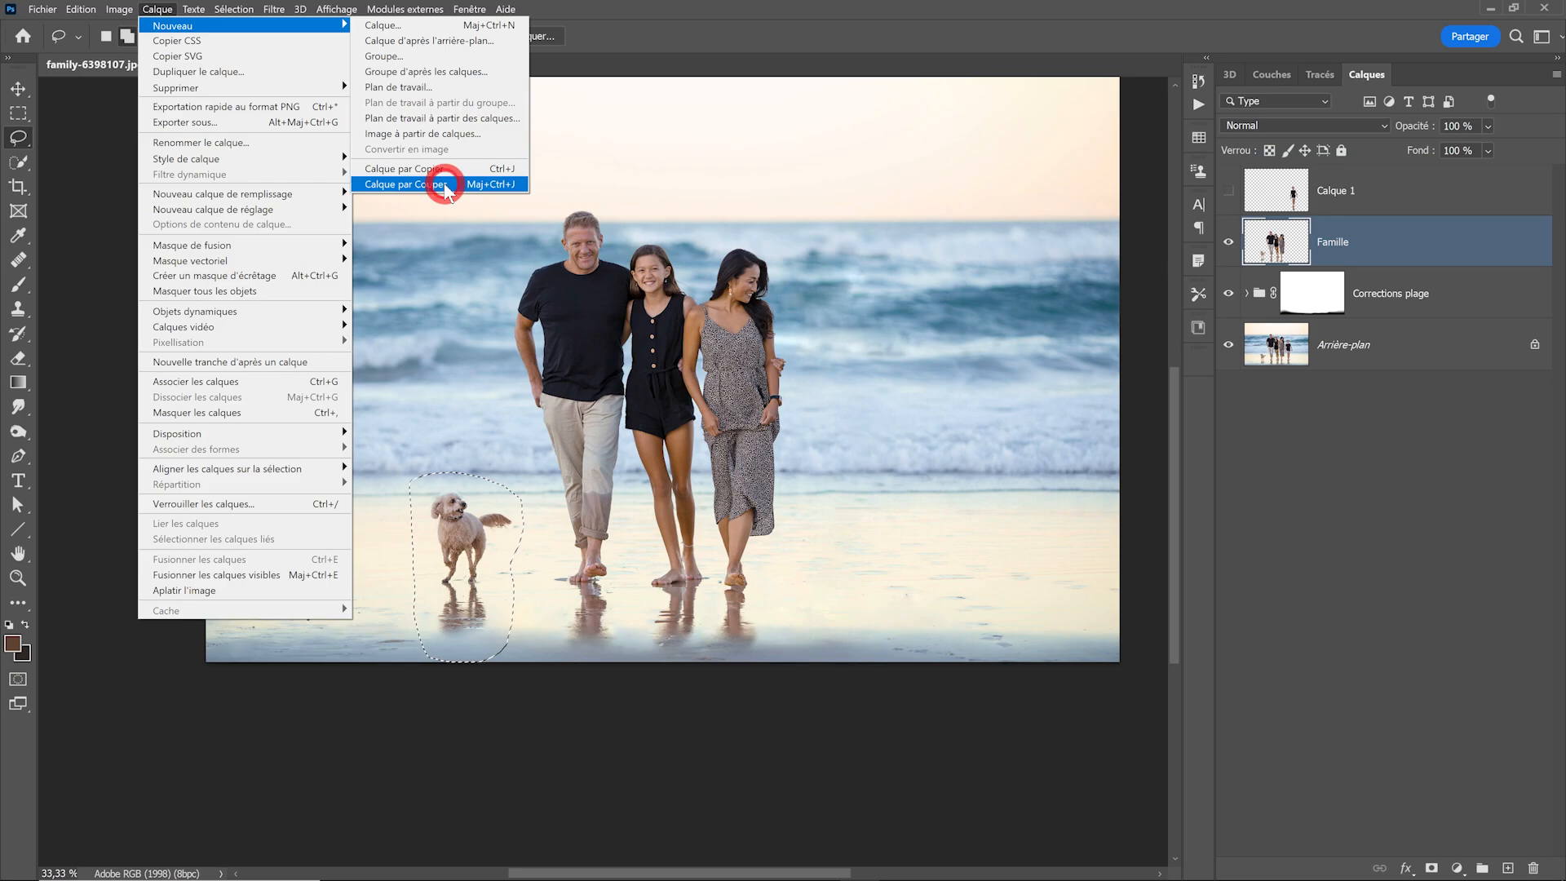
click(445, 185)
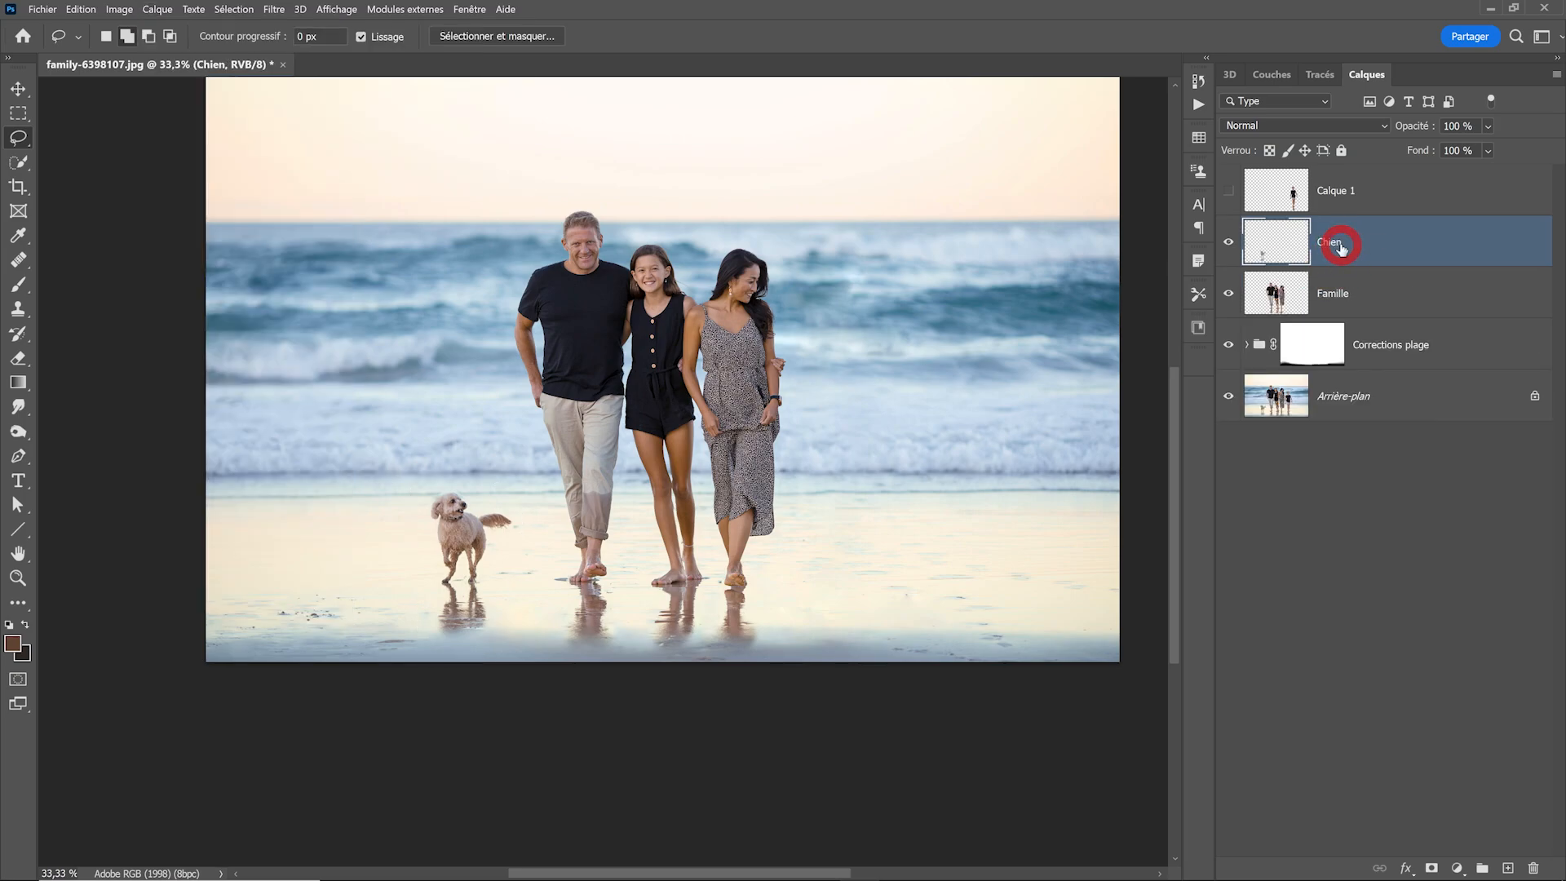
double_click(1337, 193)
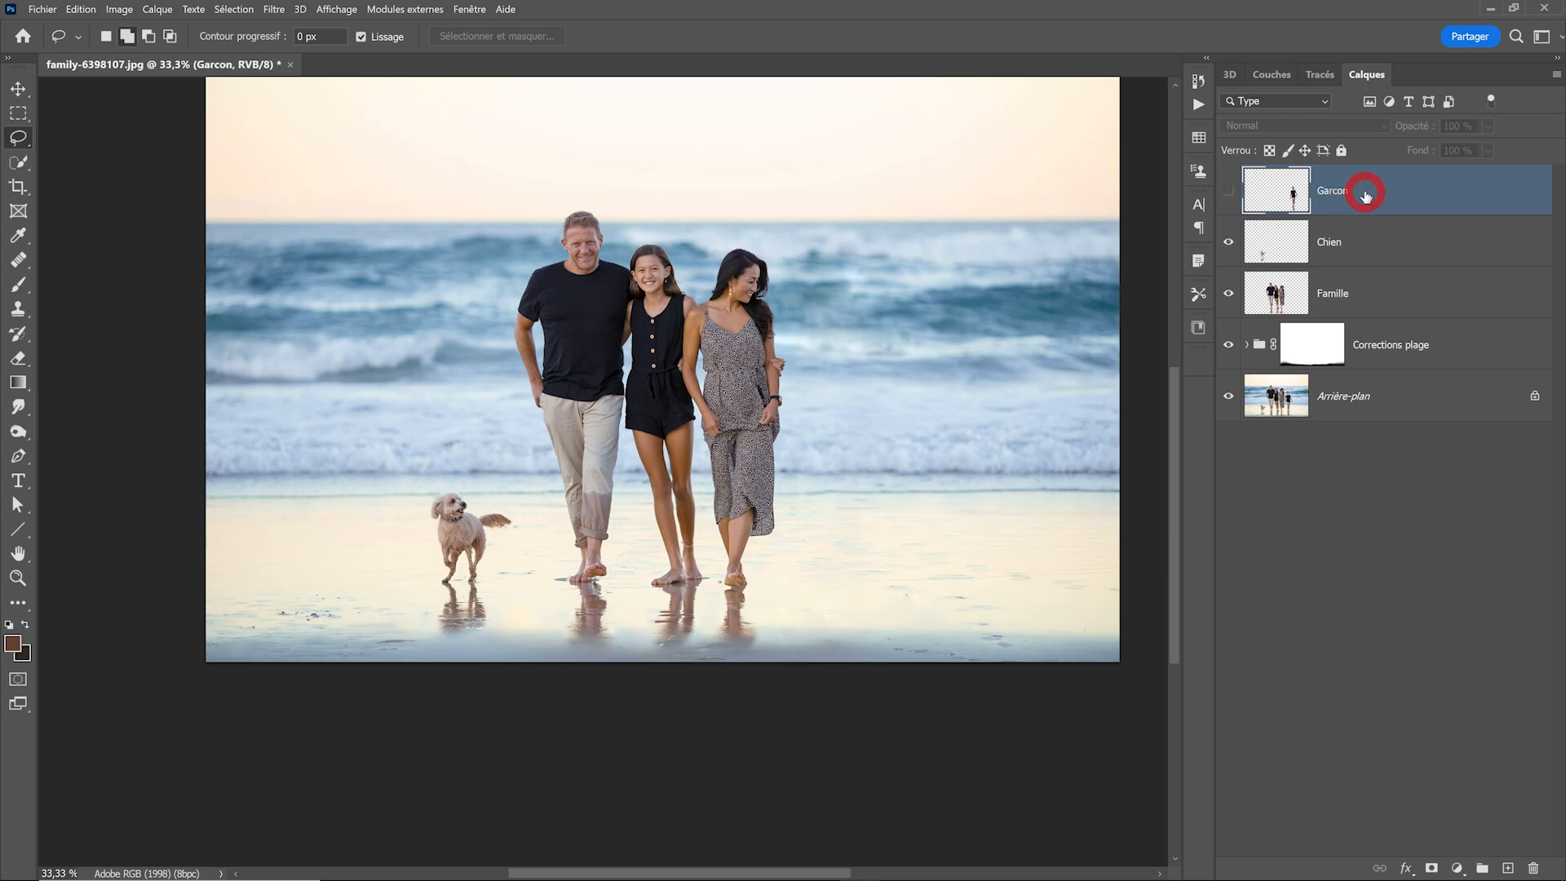
Hide the Famille layer and move the dog on the Chien layer slightly to the left on the beach
click(1229, 194)
click(1229, 194)
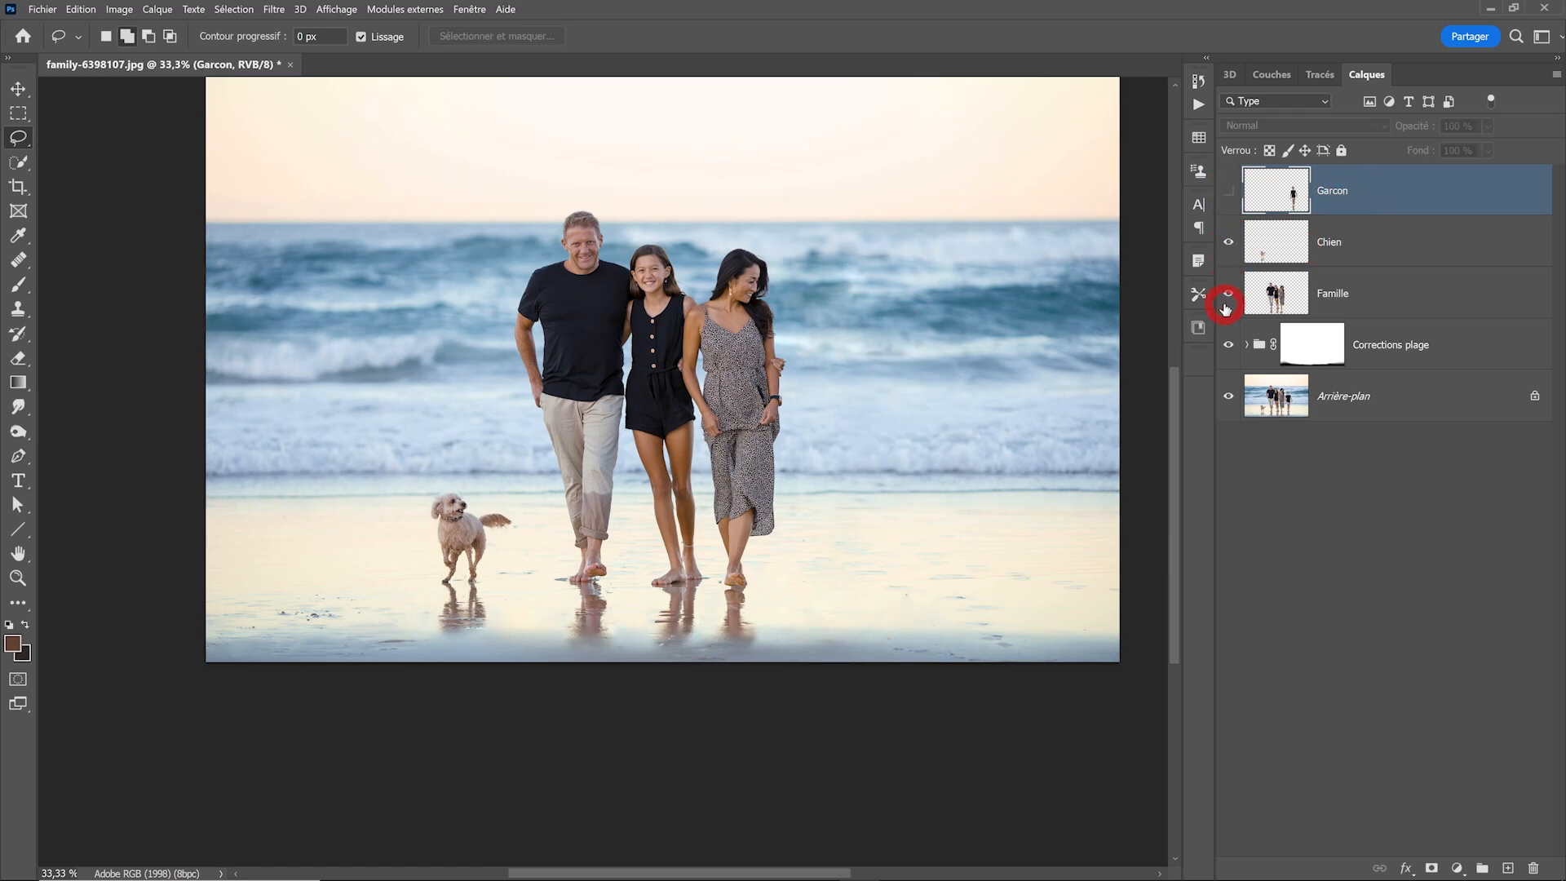
click(1225, 300)
key(v)
click(1337, 259)
drag(472, 497, 925, 538)
key(ctrl+z)
key(ctrl+z)
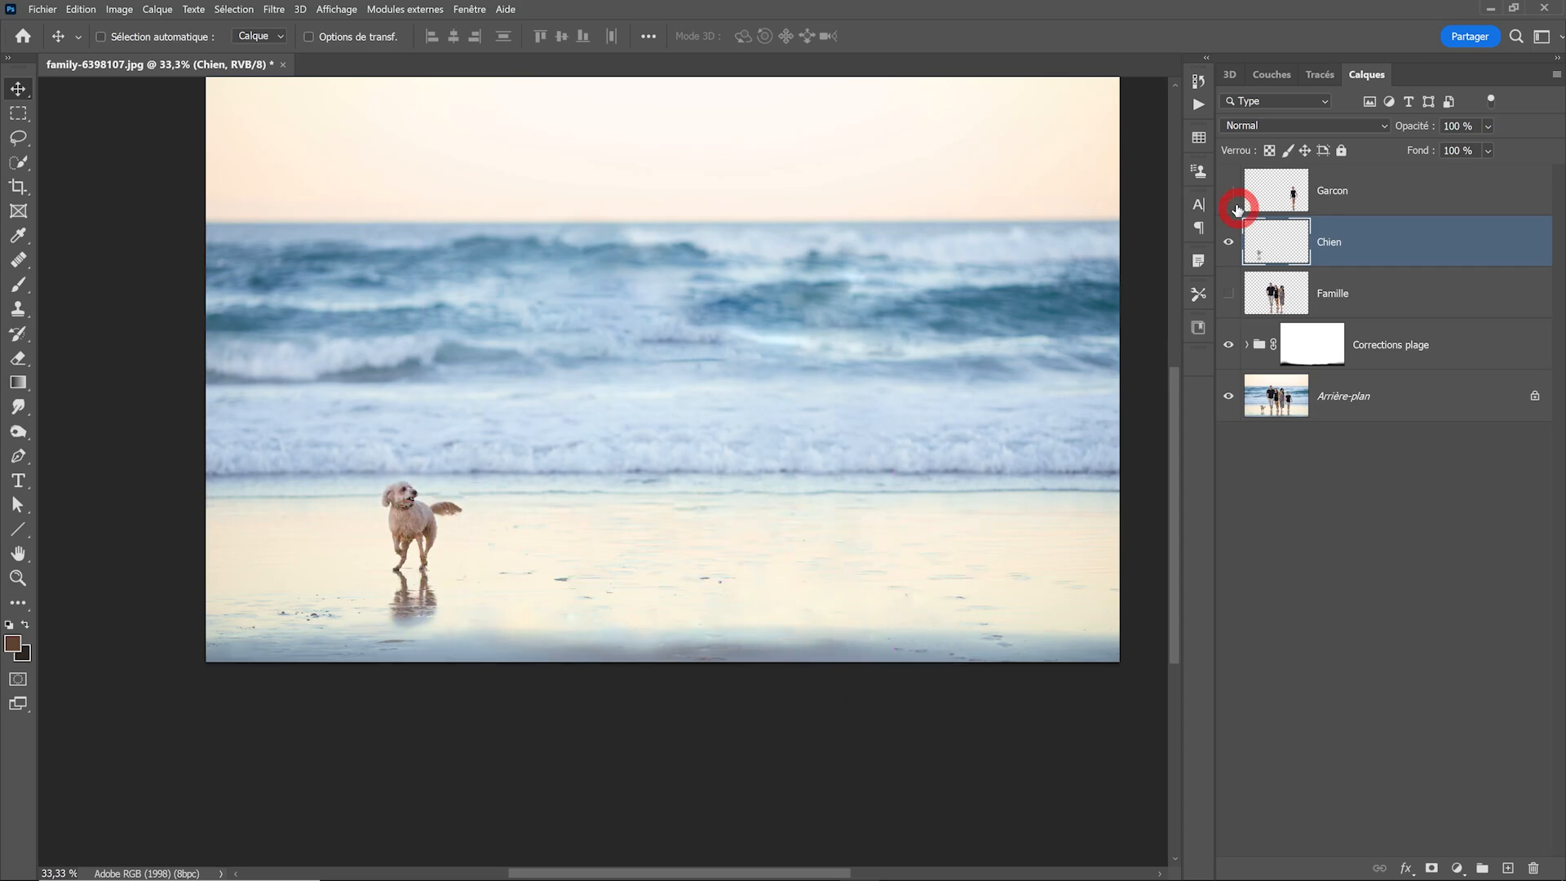
Show the Garcon and Famille layers again and make Famille the active layer
click(1237, 210)
click(1243, 290)
click(1237, 294)
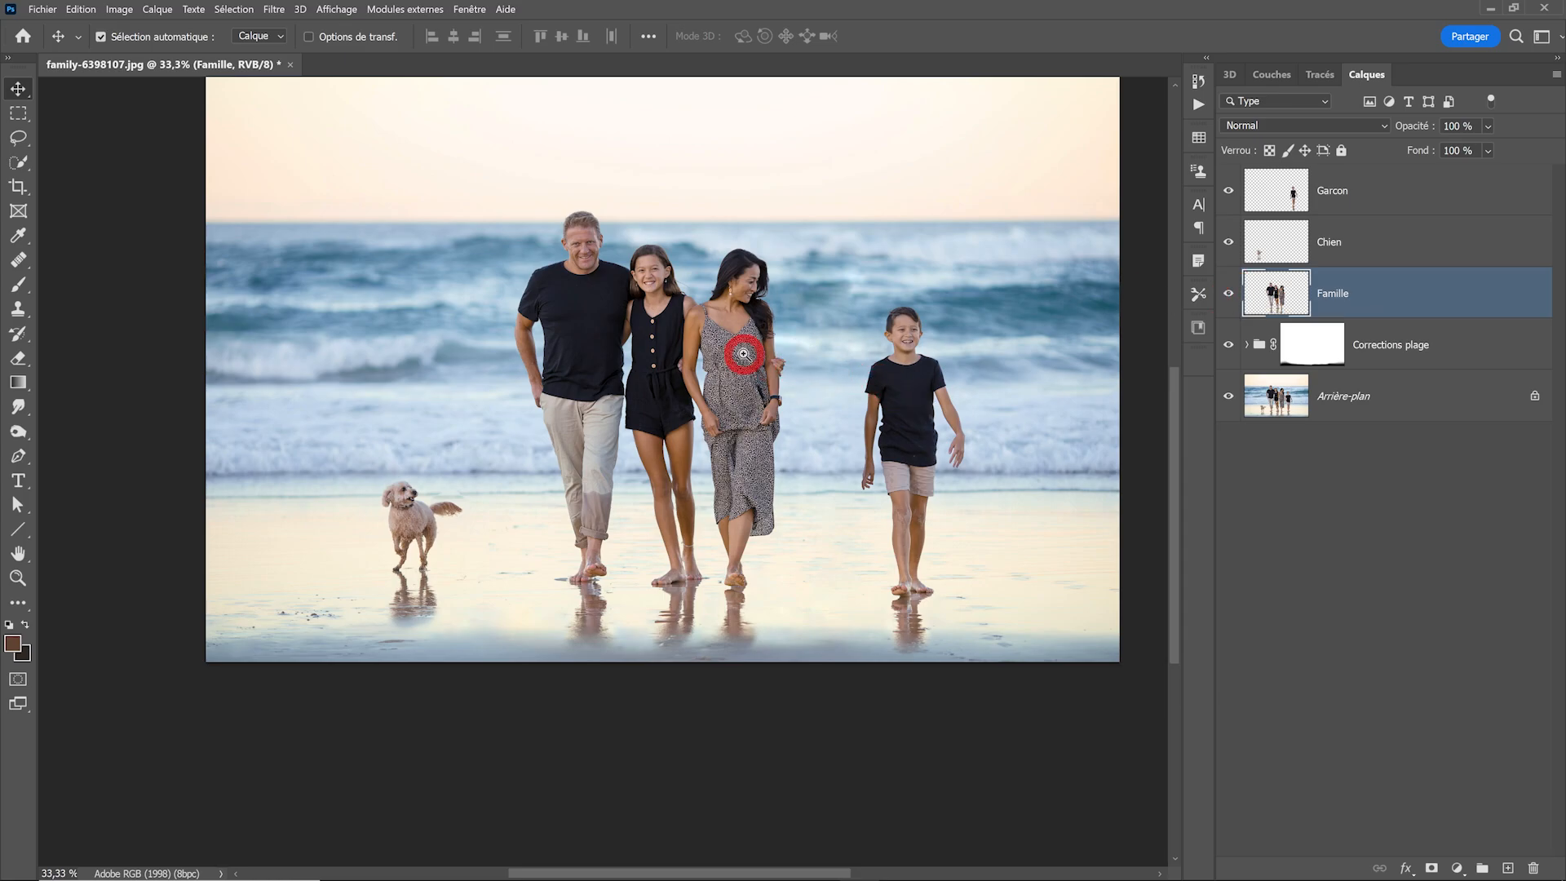
Loosely outline the woman and her reflection on the Famille layer with the Lasso tool
scroll(741, 350, up, 1)
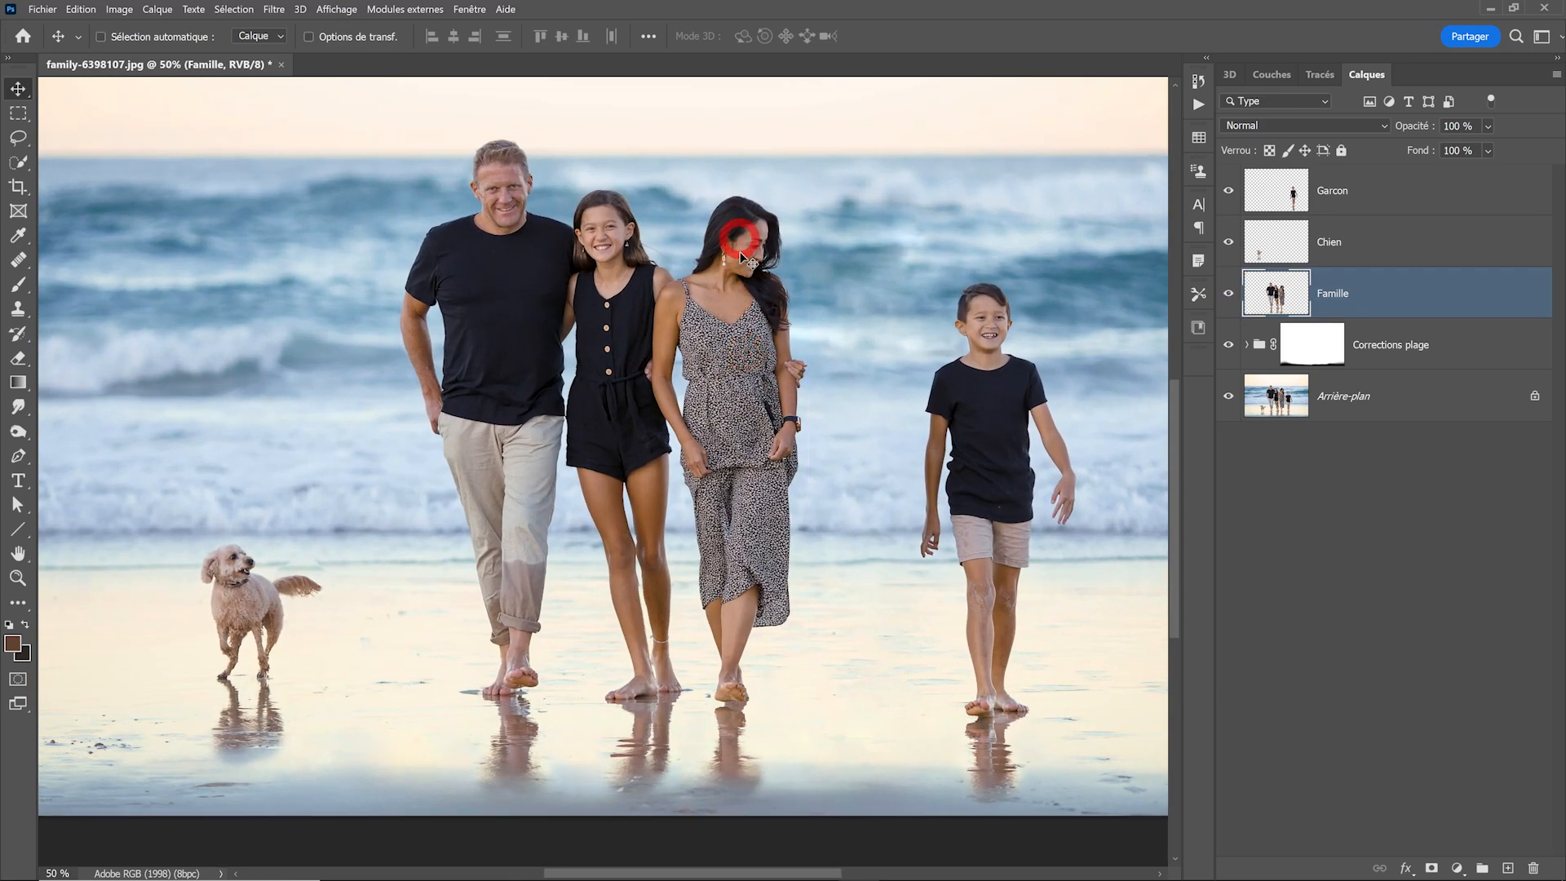
scroll(726, 360, up, 1)
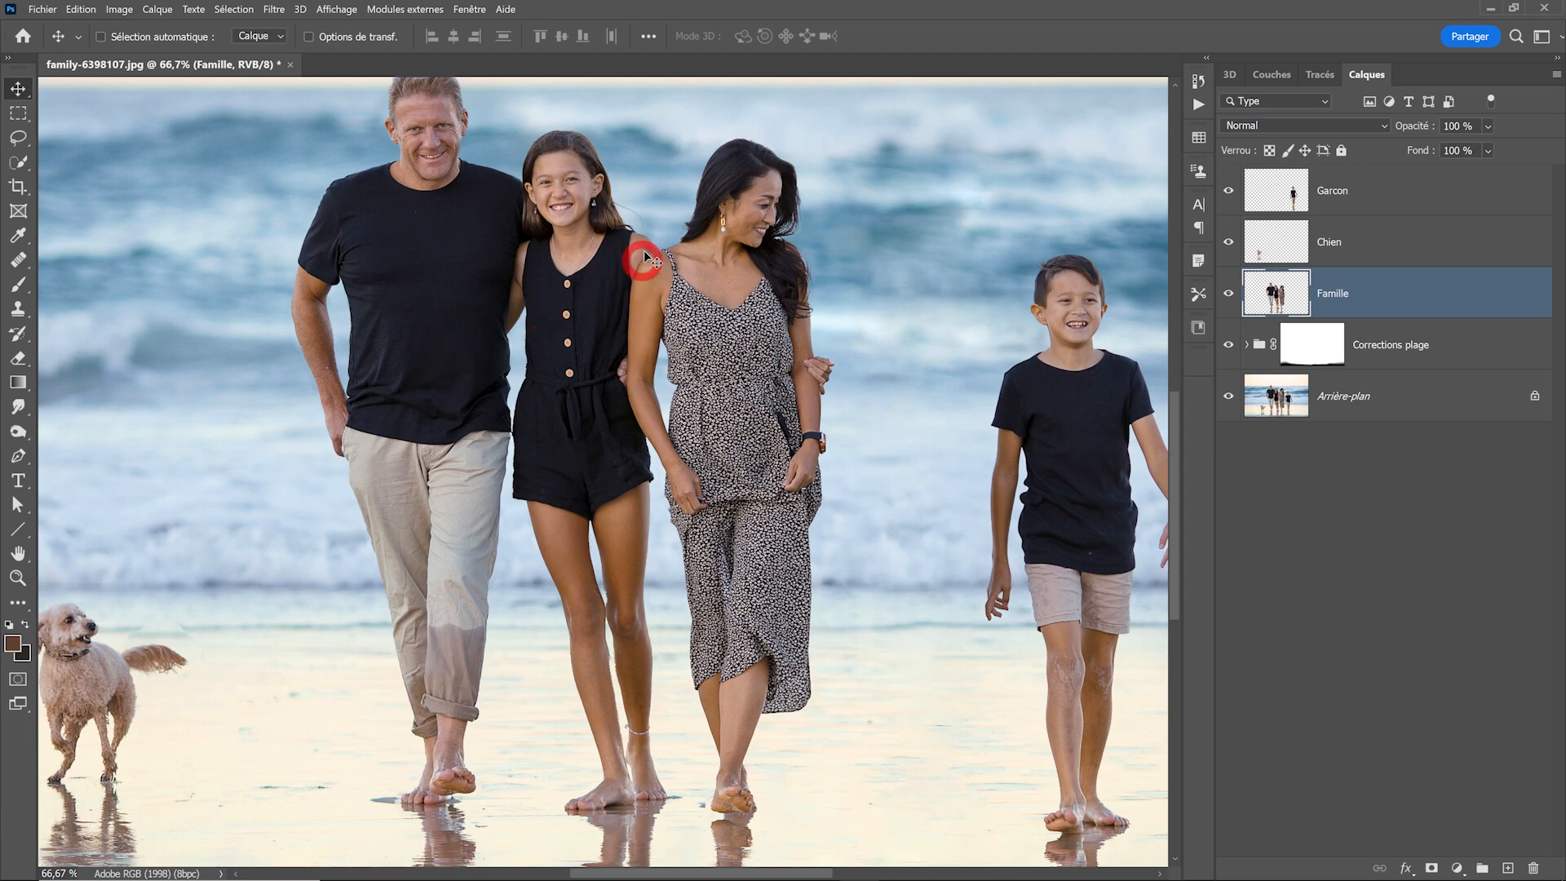
drag(804, 396, 670, 349)
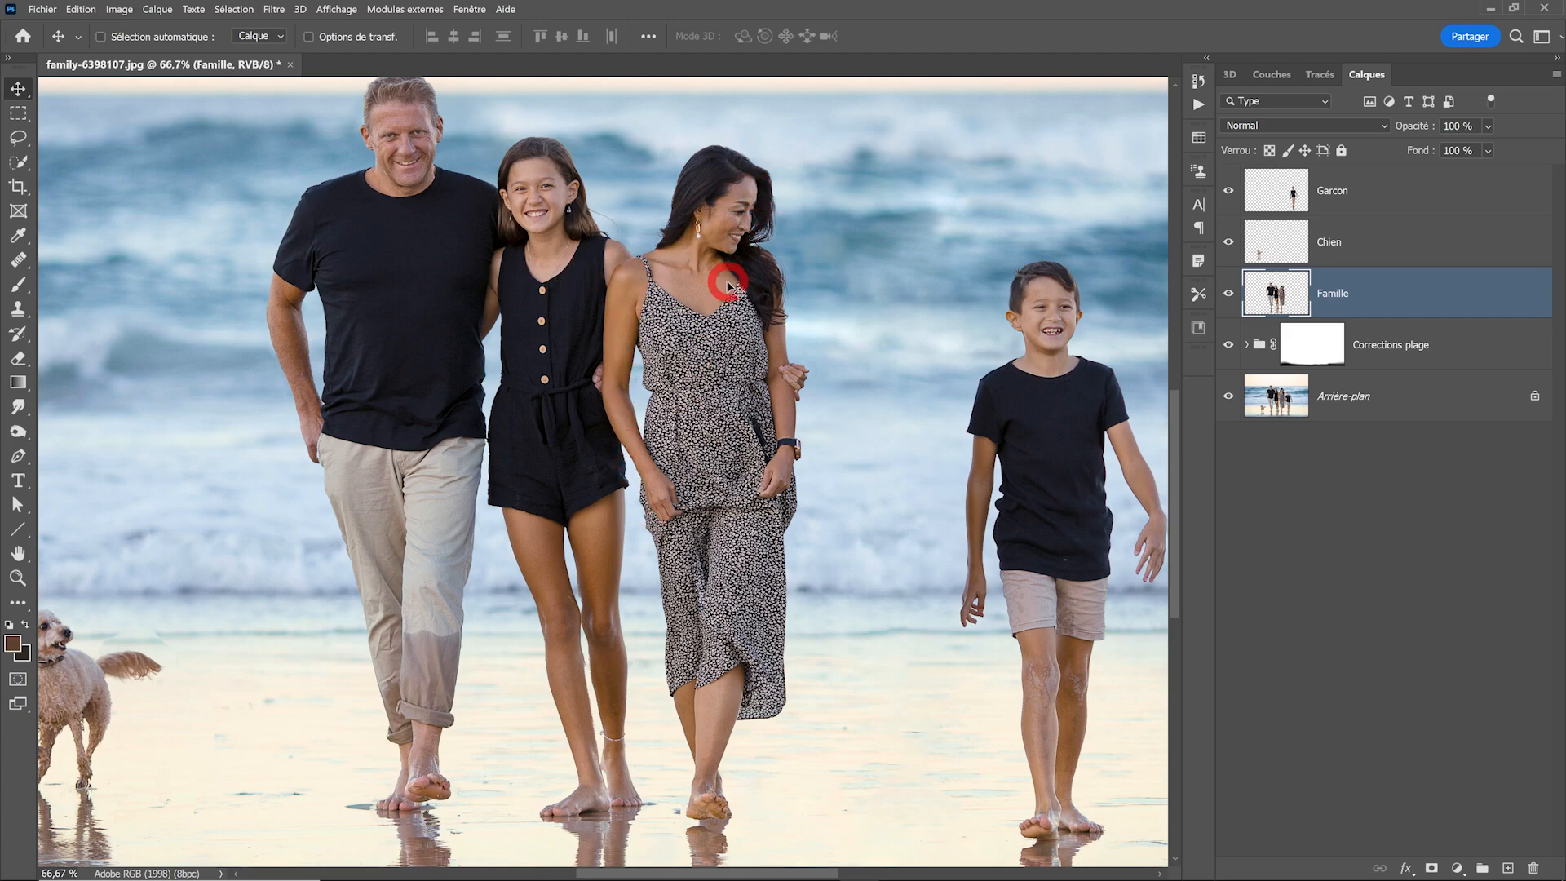
click(18, 137)
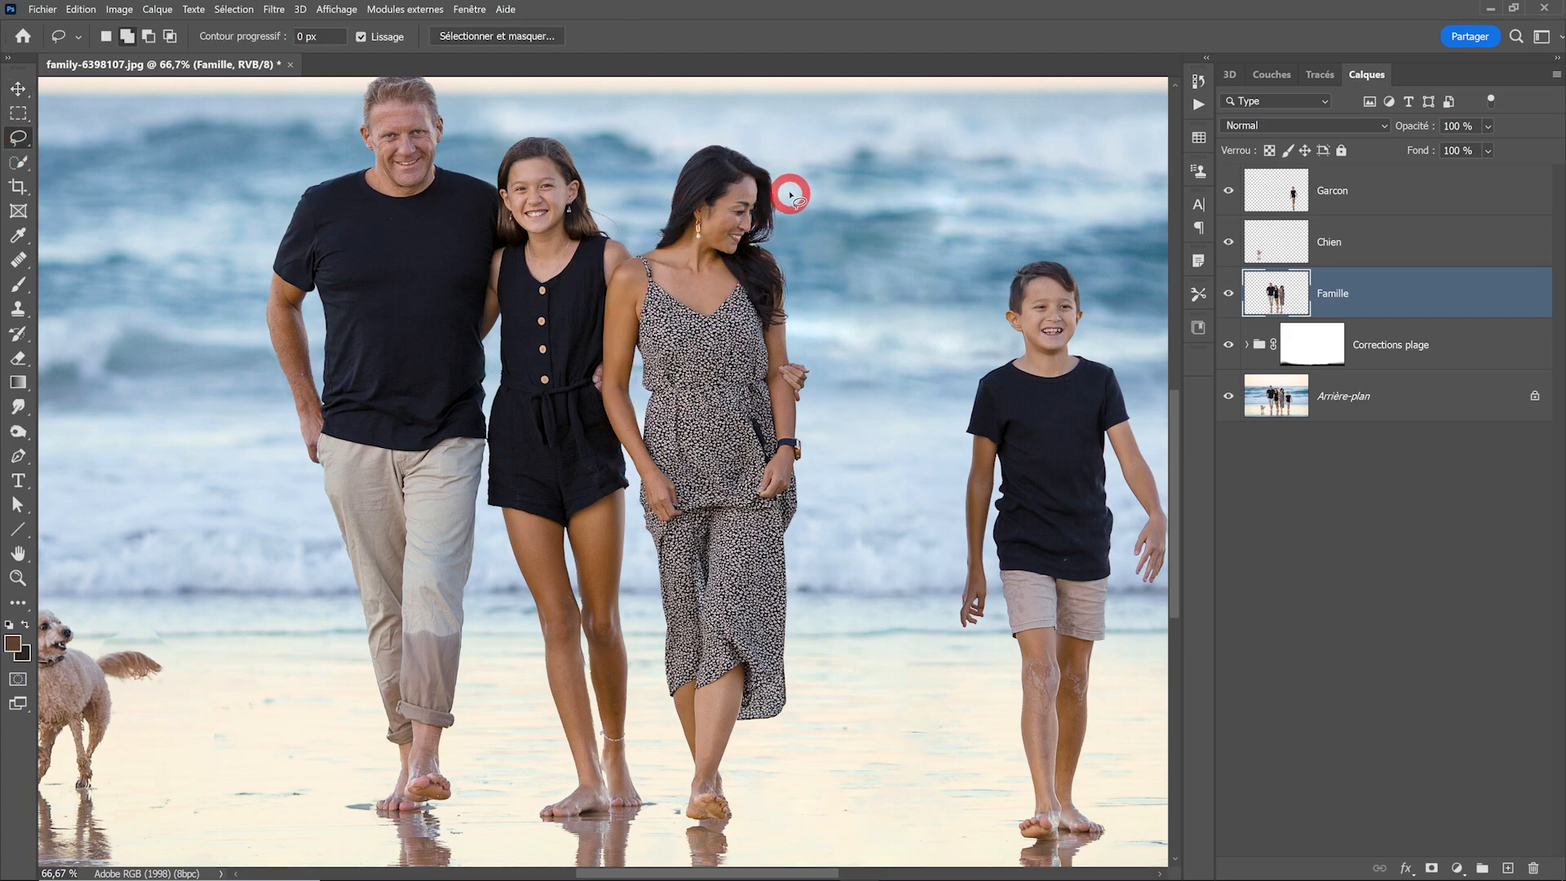
mouse_move(799, 190)
mouse_down()
mouse_move(696, 112)
mouse_move(640, 193)
mouse_move(615, 478)
mouse_move(667, 869)
mouse_up()
mouse_move(784, 834)
mouse_down()
mouse_move(824, 573)
mouse_move(815, 252)
mouse_move(798, 189)
mouse_up()
drag(687, 363, 597, 1)
drag(688, 447, 602, 400)
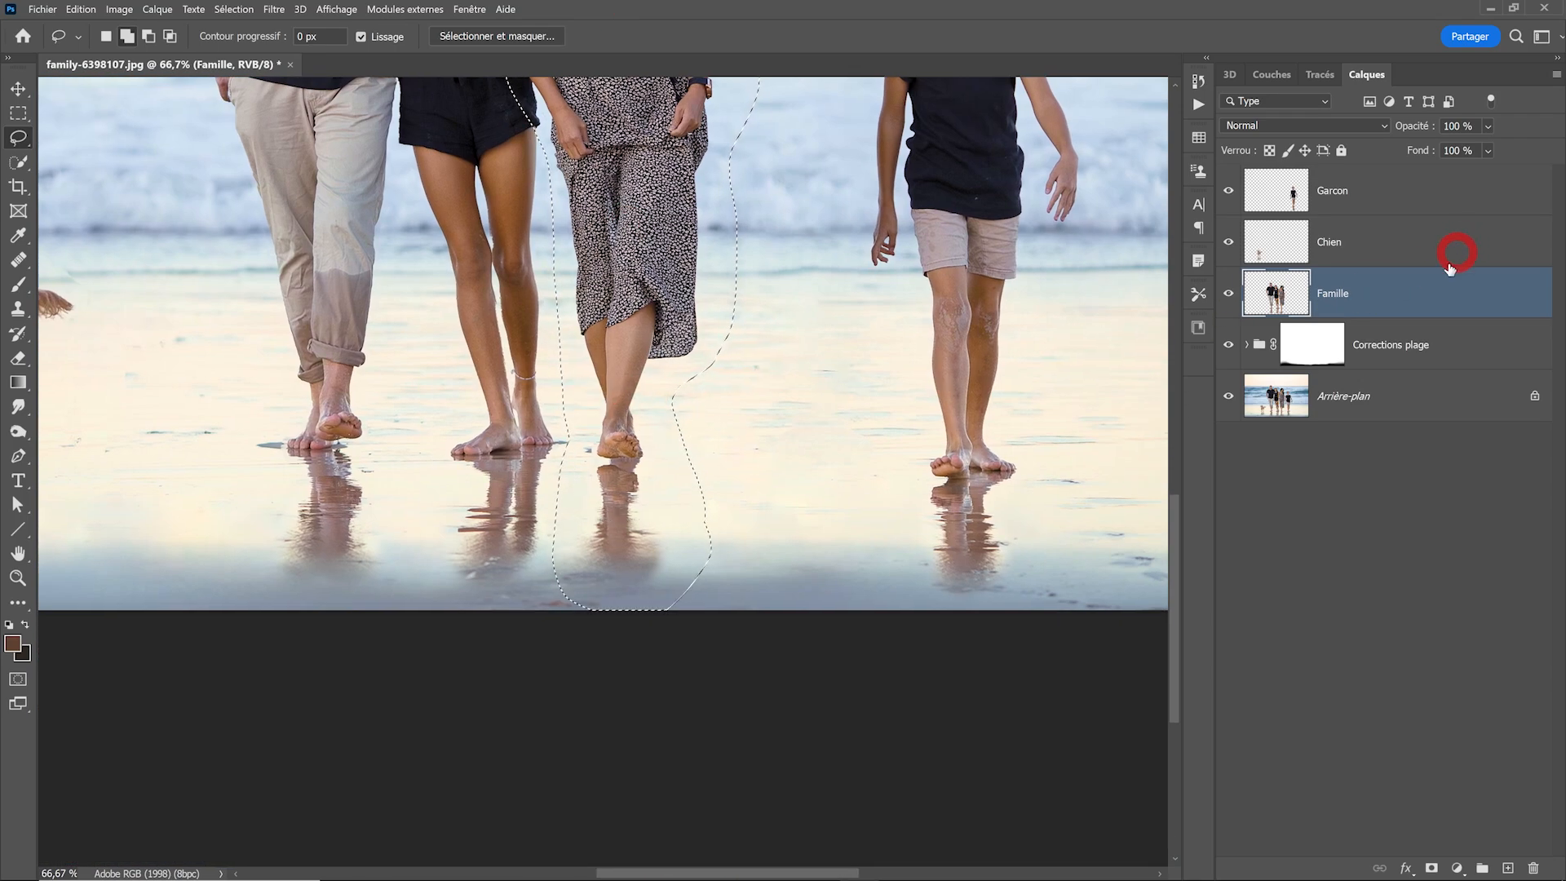
Subtract the girl's shoulder from the Lasso selection, following the edge of the woman's shoulder strap and shoulder
drag(669, 245, 721, 554)
ctrl+click(617, 226)
ctrl+click(618, 227)
ctrl+click(624, 228)
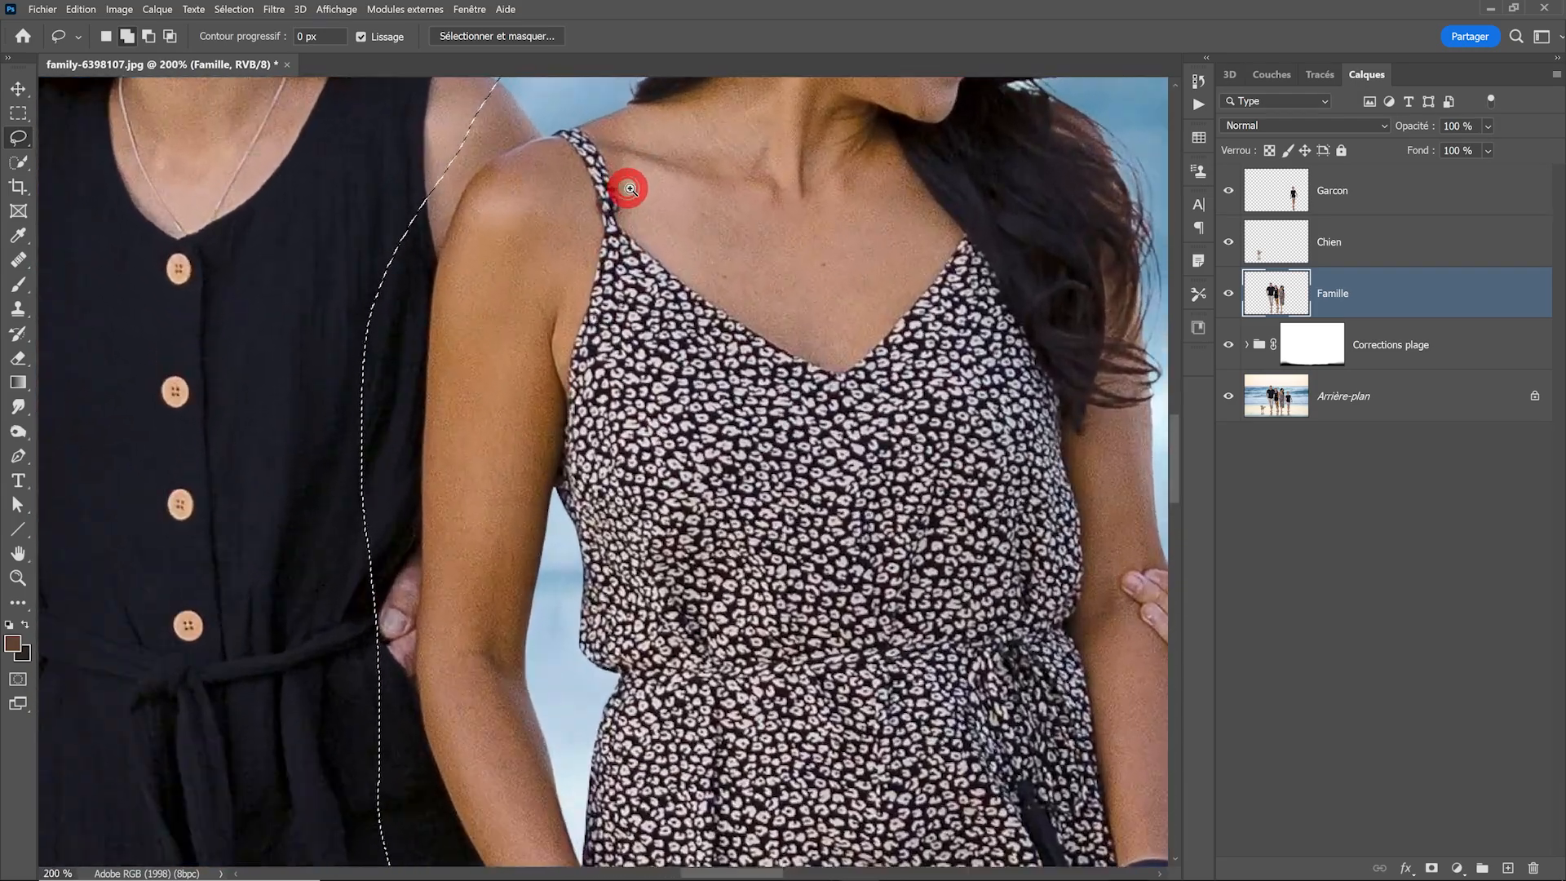
drag(629, 188, 638, 316)
drag(514, 140, 557, 243)
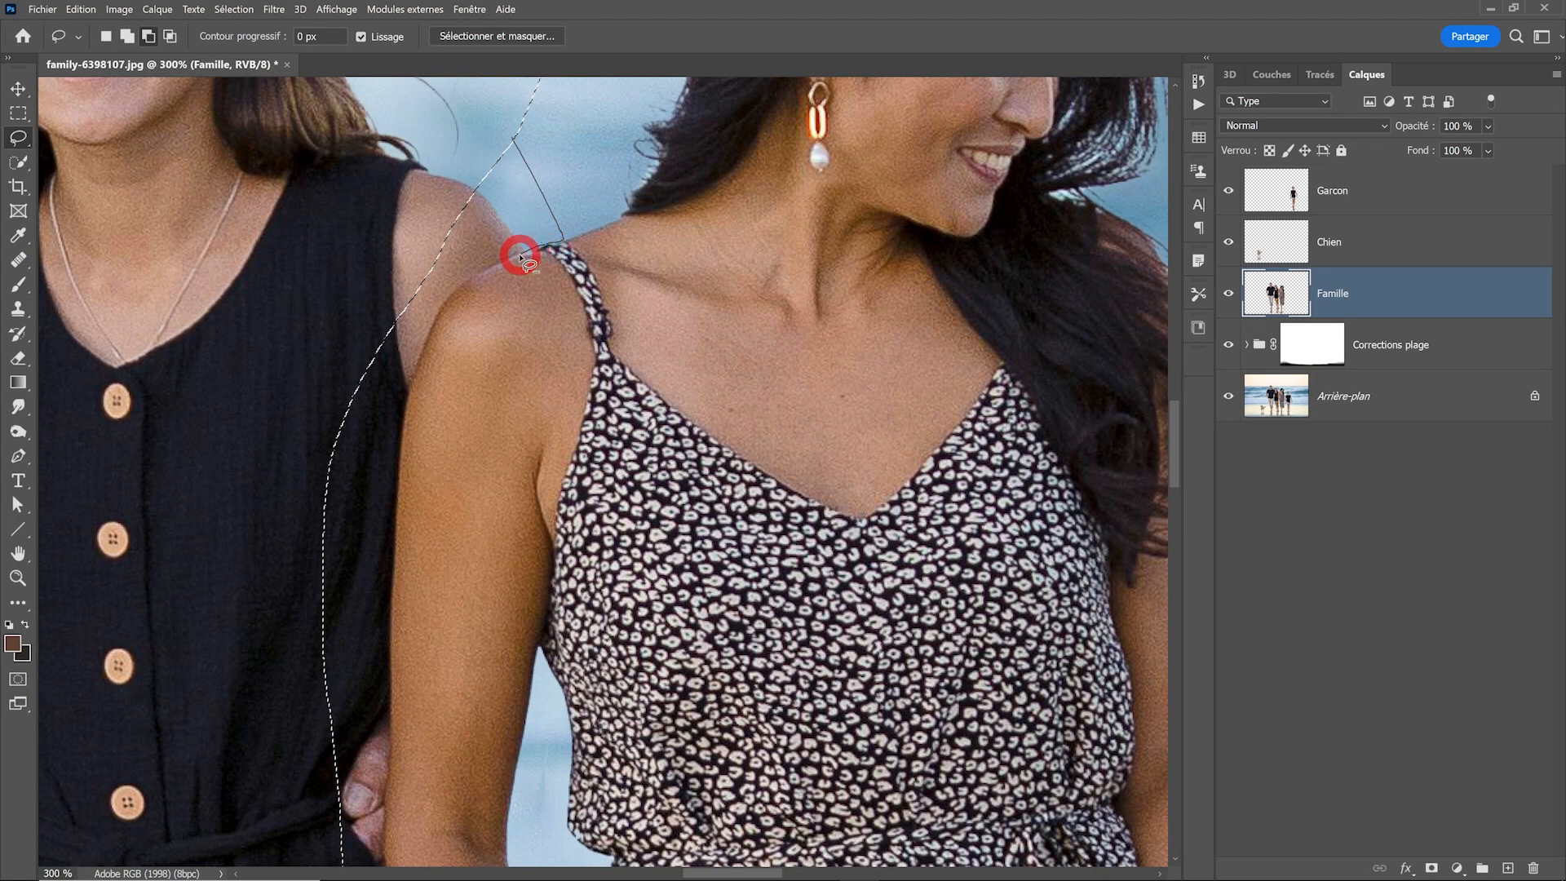
drag(521, 256, 451, 131)
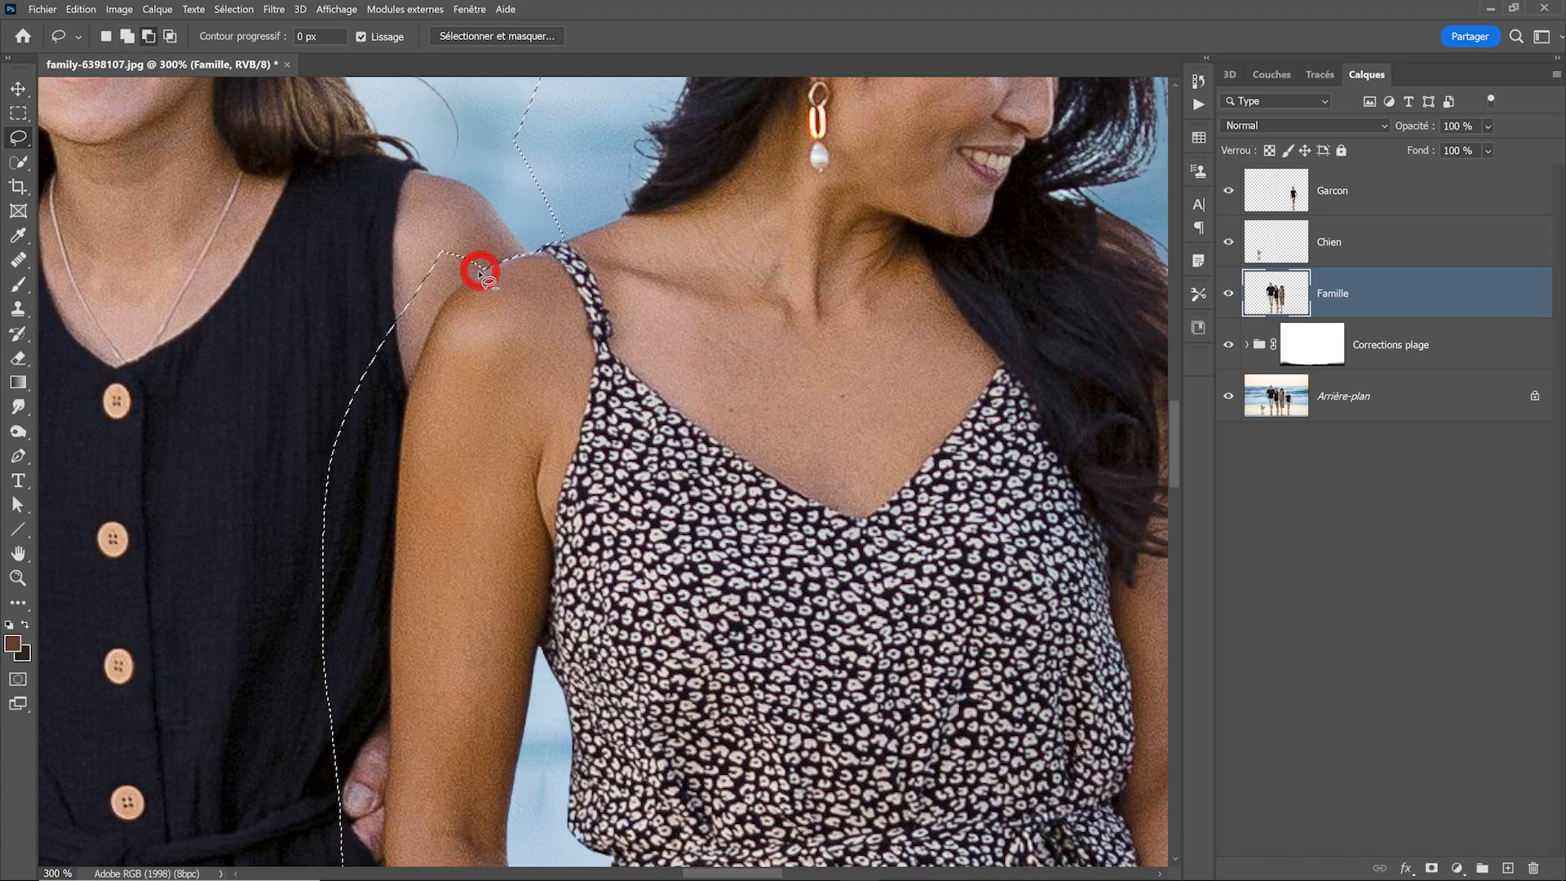
drag(479, 275, 432, 245)
Subtract the girl's torso and the hand at her waist from the selection, following the outline of the woman's arm
mouse_move(491, 348)
mouse_down()
mouse_move(538, 220)
mouse_move(545, 127)
mouse_up()
mouse_move(463, 176)
mouse_down()
mouse_move(451, 283)
mouse_move(416, 163)
mouse_up()
drag(464, 316, 465, 161)
mouse_move(446, 163)
mouse_down()
mouse_move(443, 227)
mouse_move(399, 163)
mouse_up()
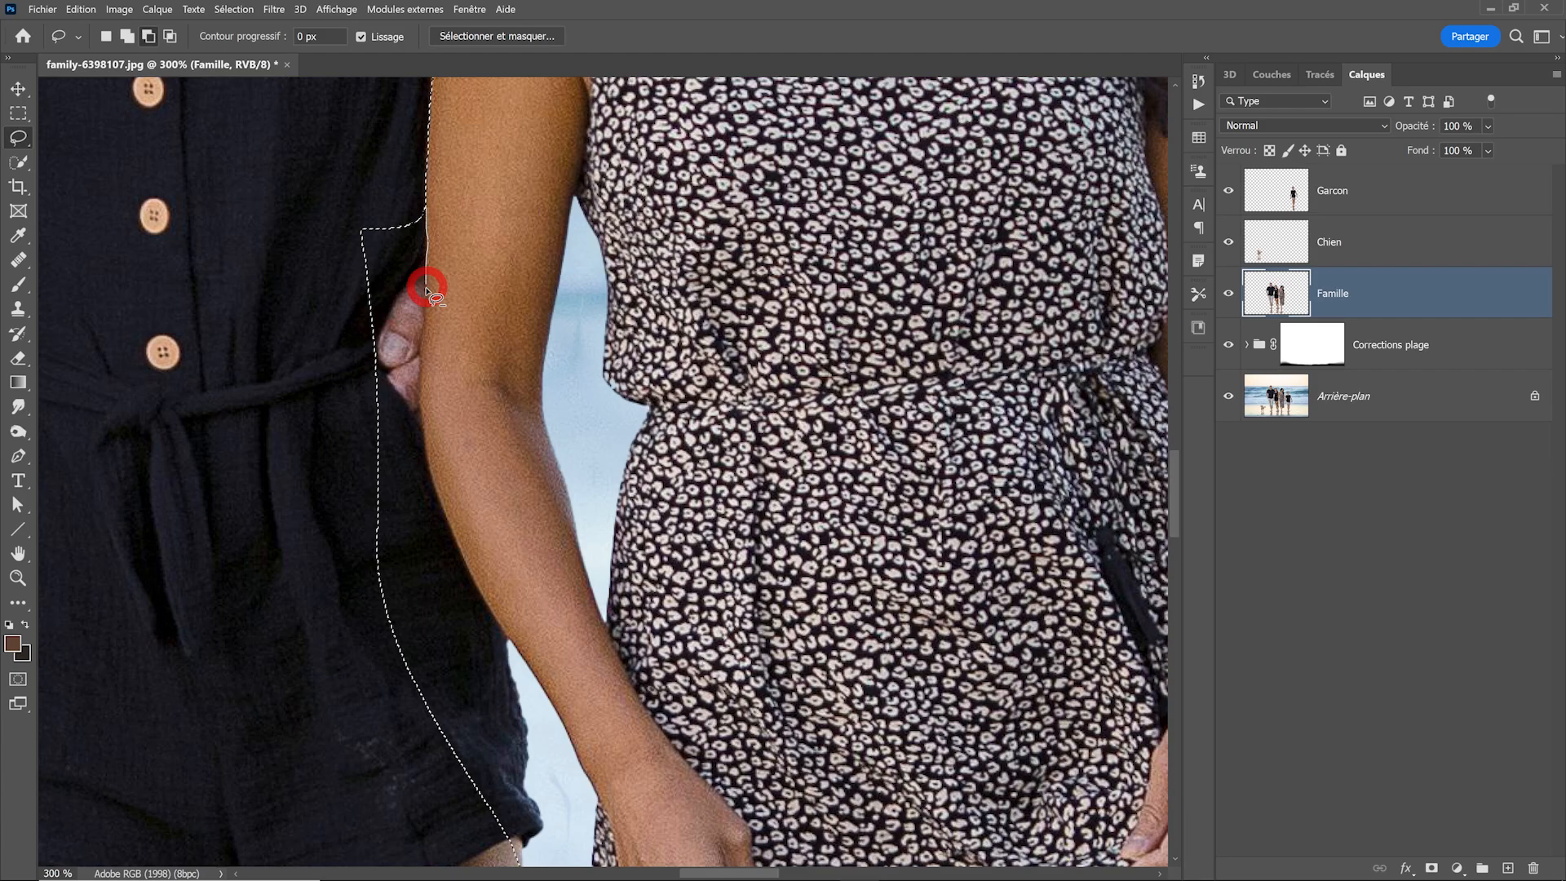
drag(426, 289, 423, 375)
drag(423, 375, 399, 243)
drag(398, 232, 411, 351)
drag(411, 351, 400, 225)
drag(400, 221, 496, 453)
scroll(514, 370, down, 4)
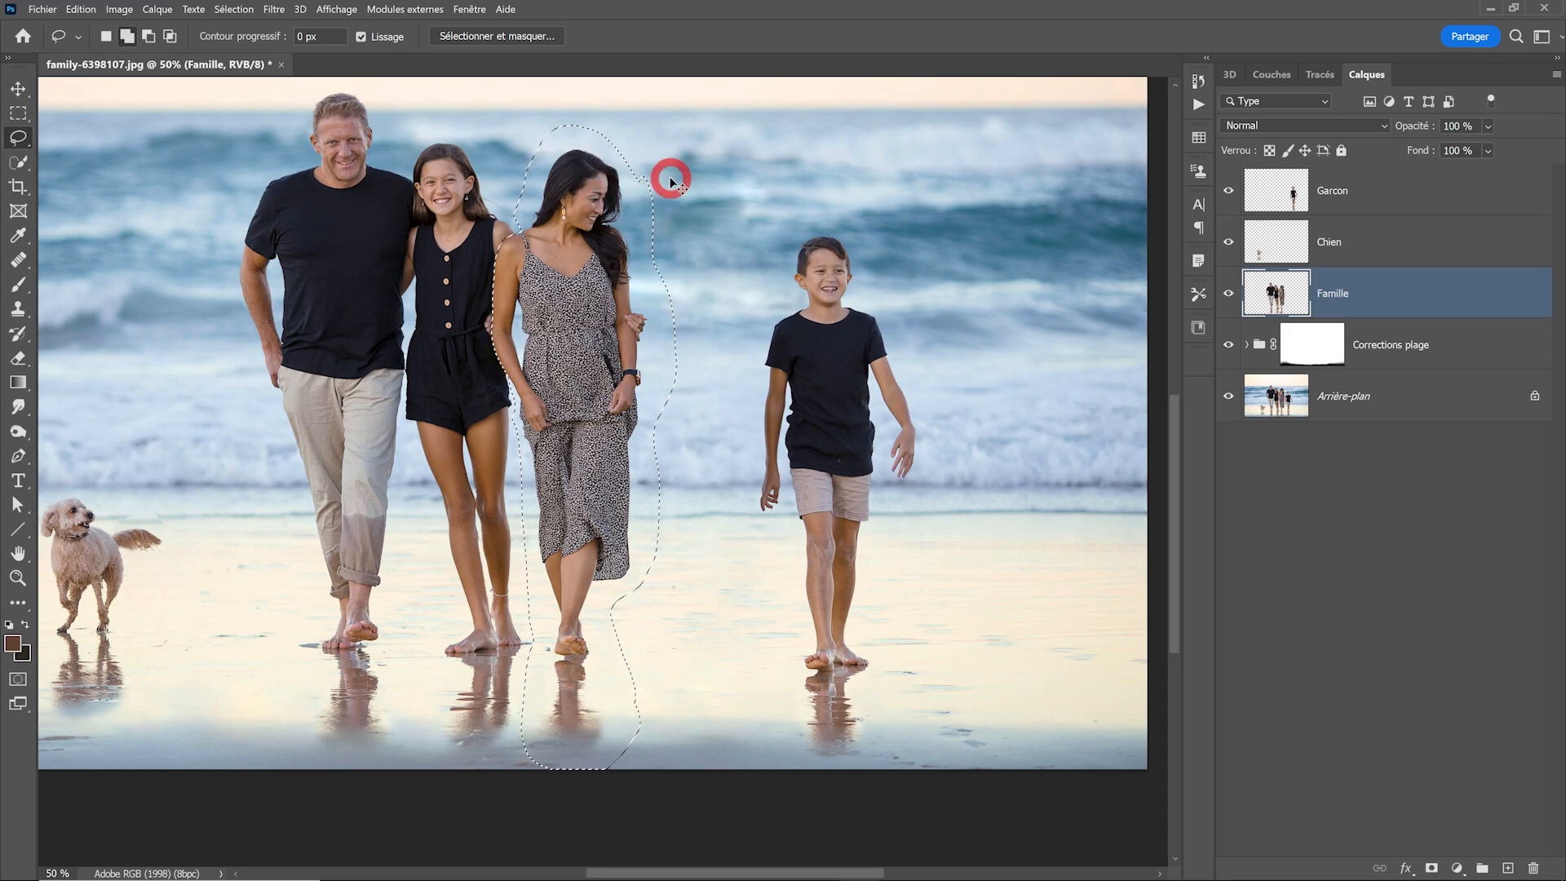
Cut the selected woman onto a new layer named Femme and hide the Femme, Chien and Garcon layers
key(ctrl+shift+j)
click(1228, 241)
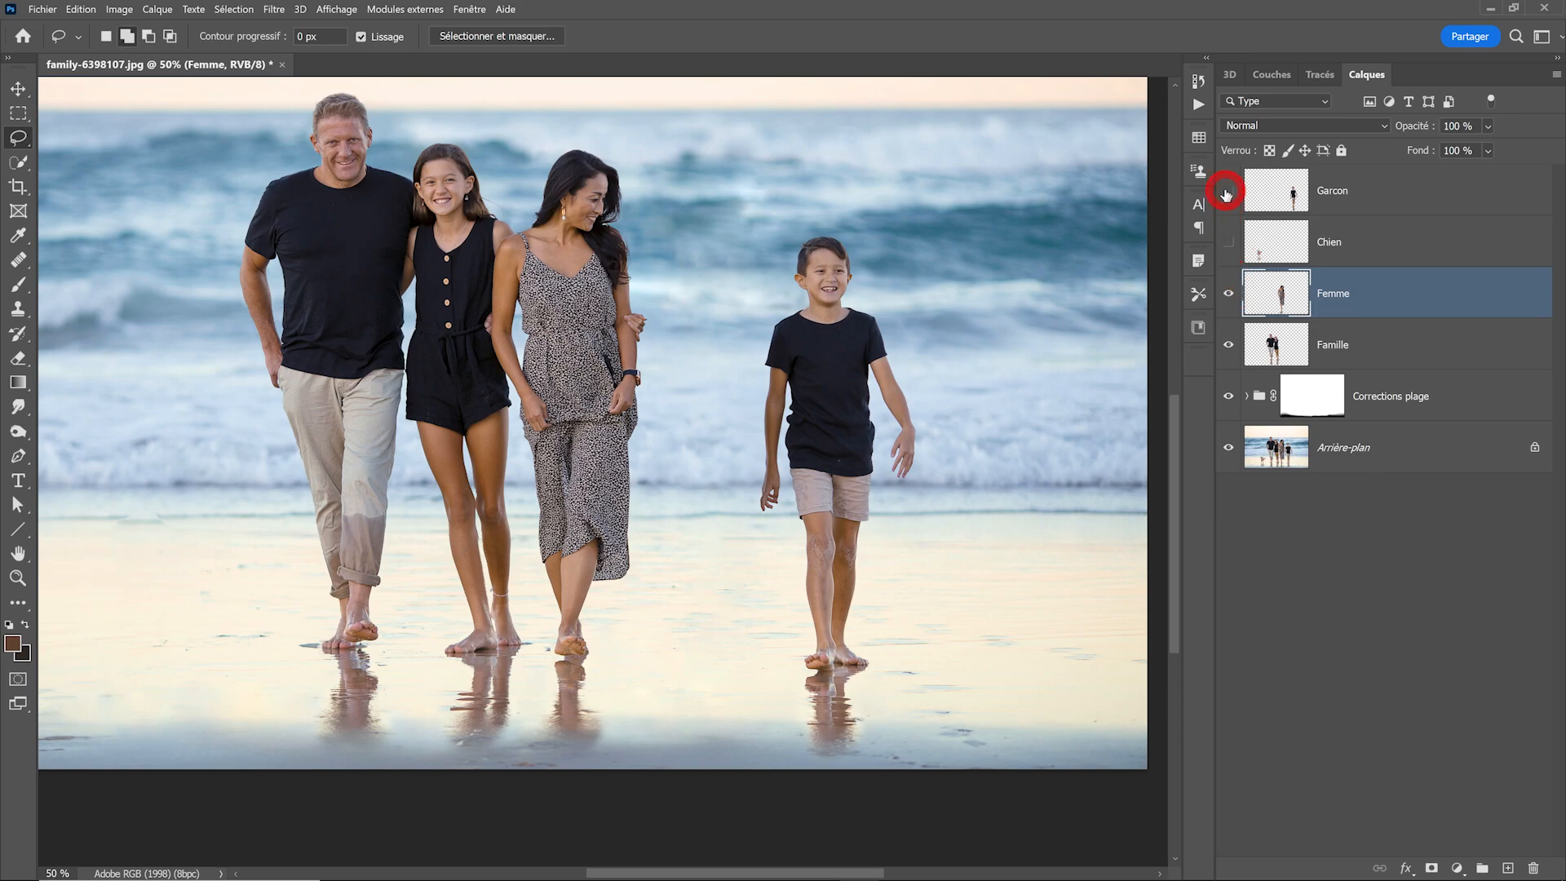
click(1227, 192)
click(1222, 308)
Outline the girl and her reflection on the Famille layer with the Lasso tool, keeping the man outside the selection
scroll(677, 335, down, 1)
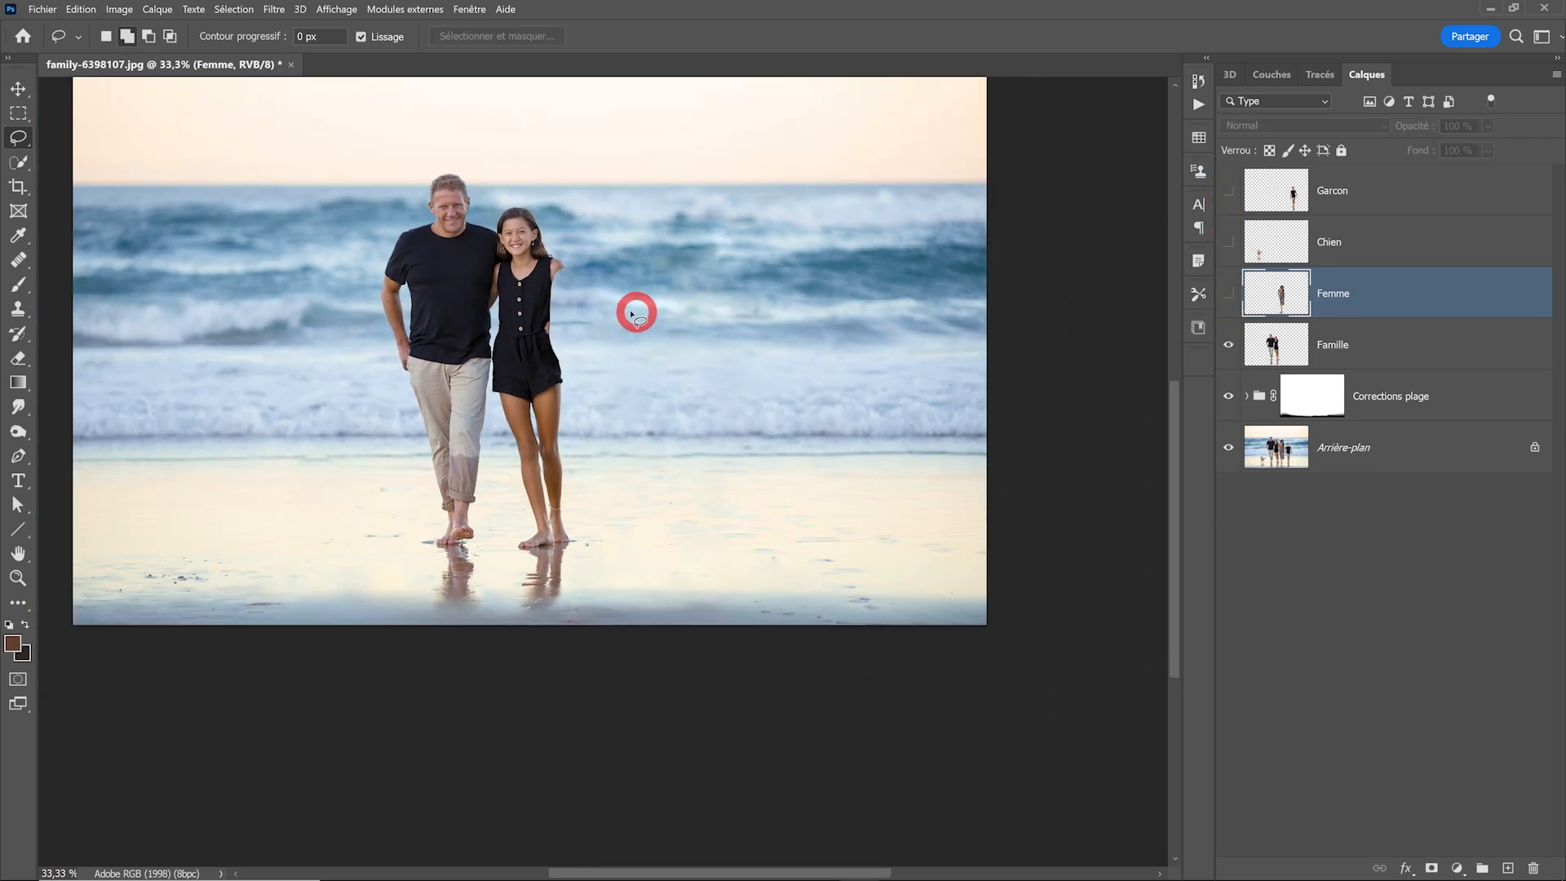
scroll(632, 315, up, 1)
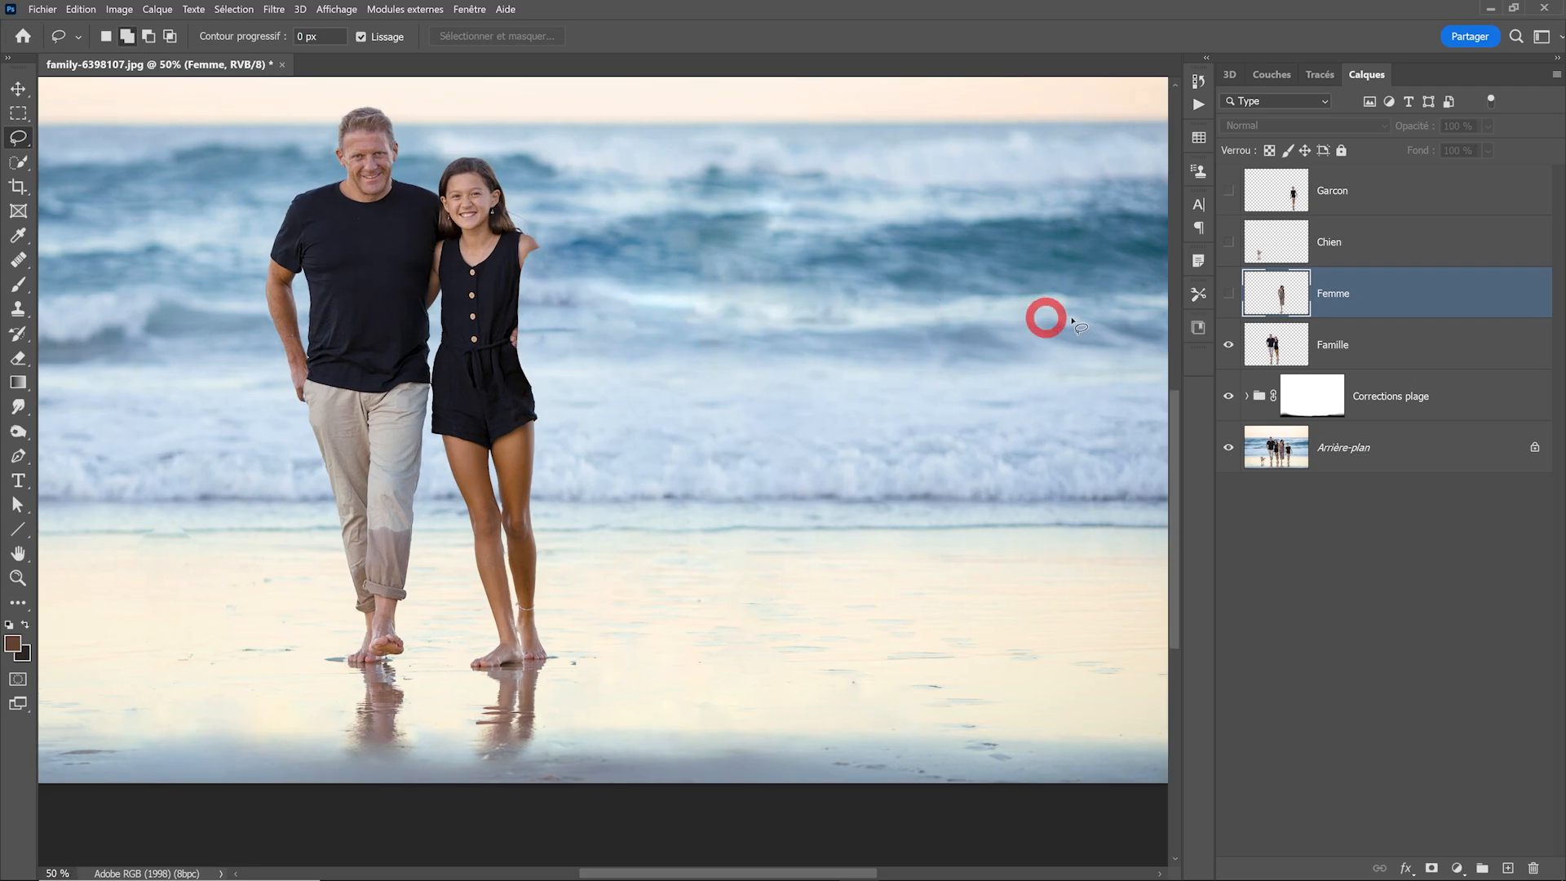
click(1366, 347)
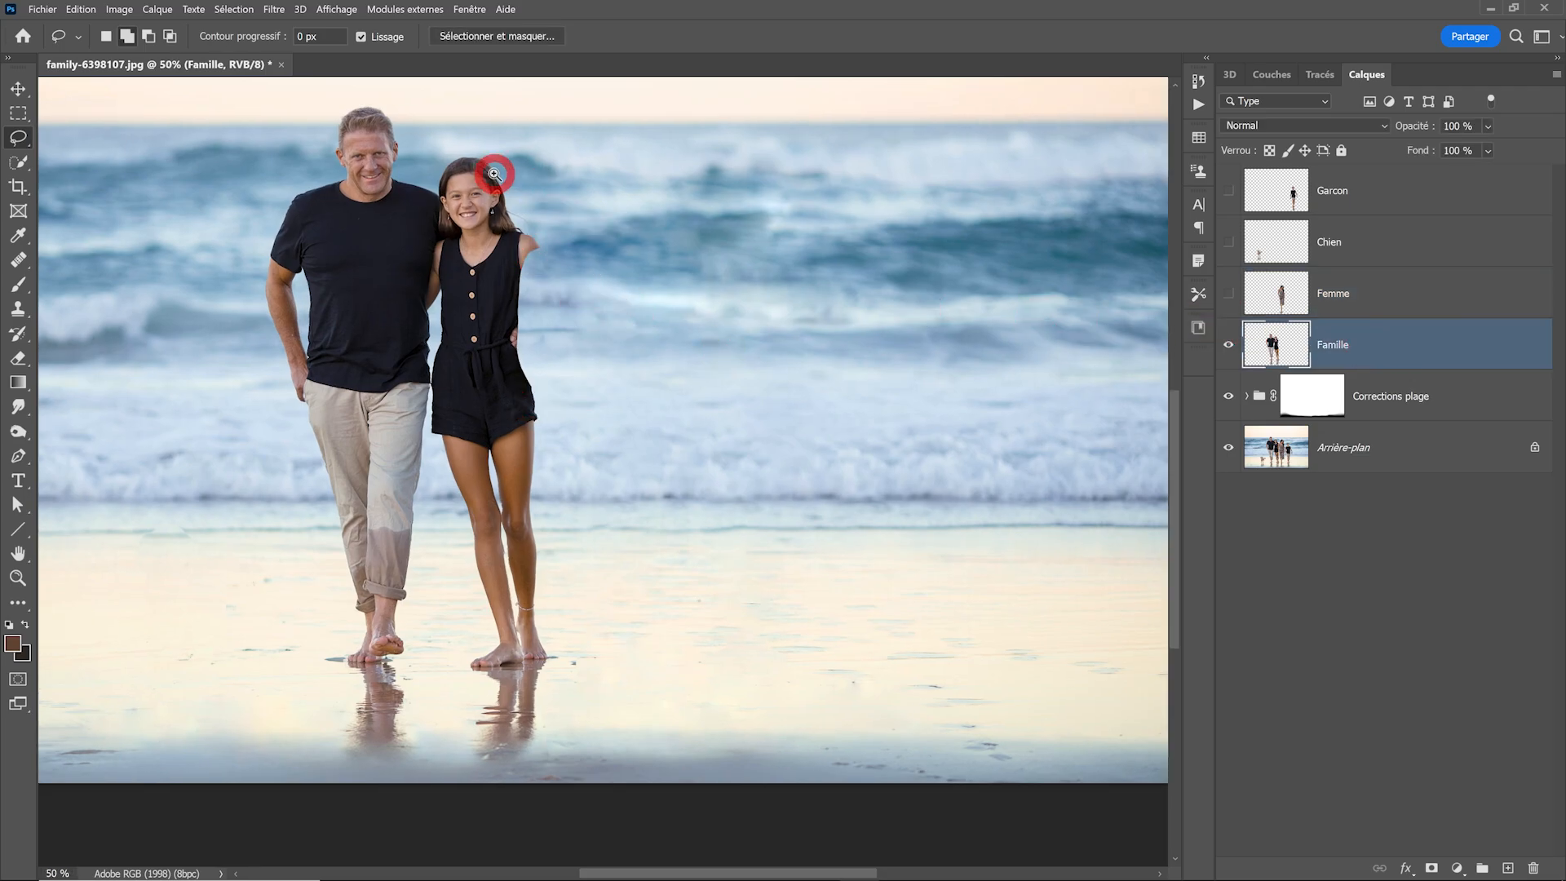
scroll(492, 168, up, 2)
mouse_move(478, 193)
mouse_down()
mouse_move(384, 143)
mouse_move(373, 200)
mouse_up()
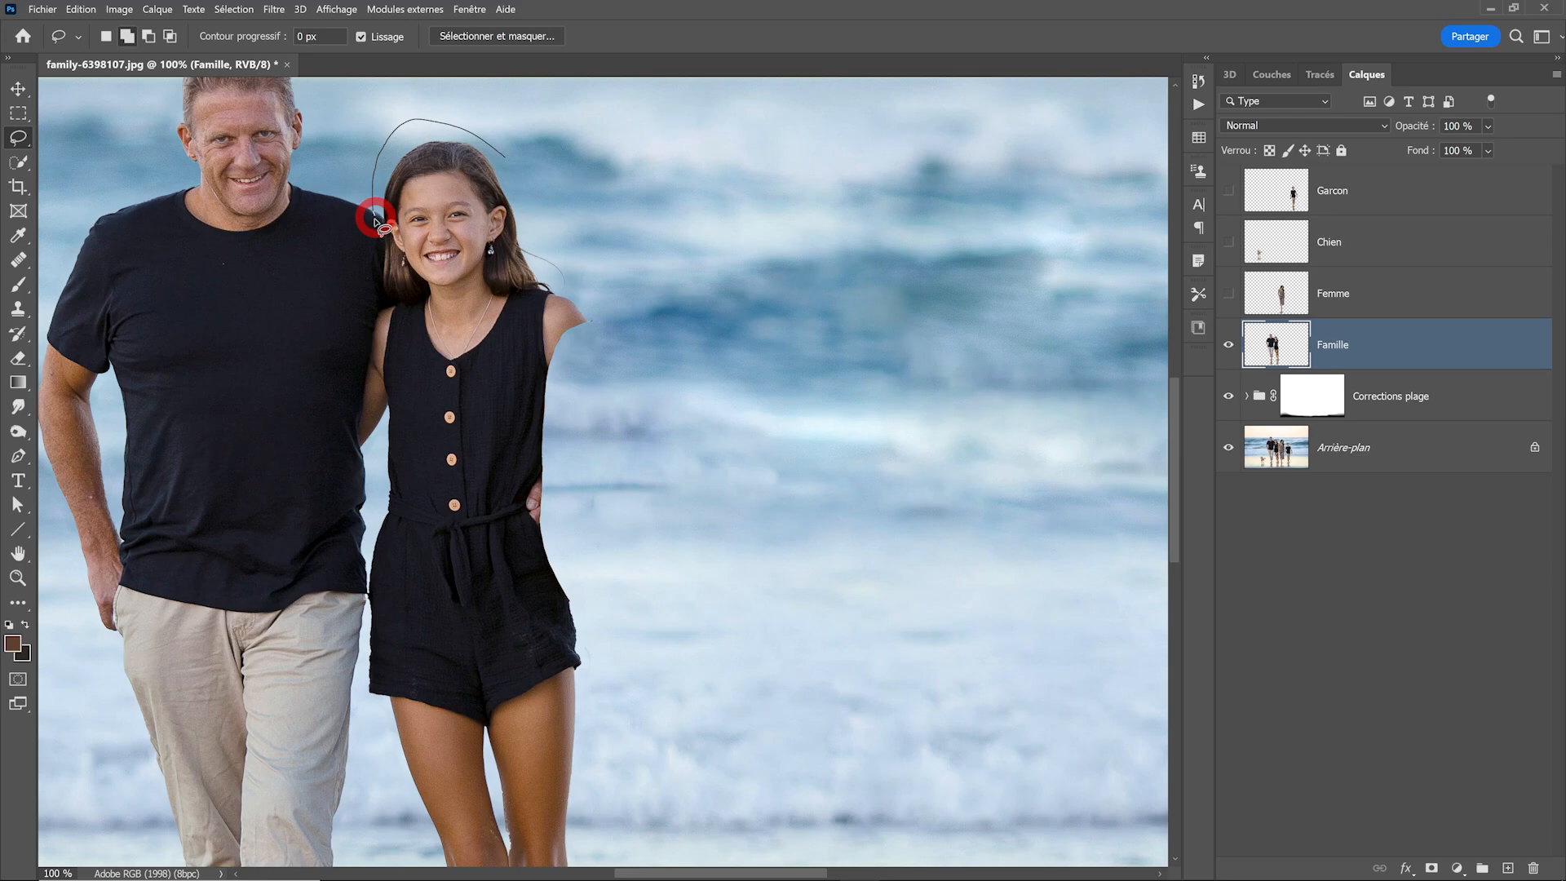
mouse_move(381, 256)
mouse_down()
mouse_move(354, 423)
mouse_move(507, 157)
mouse_up()
scroll(388, 318, up, 1)
scroll(419, 242, up, 1)
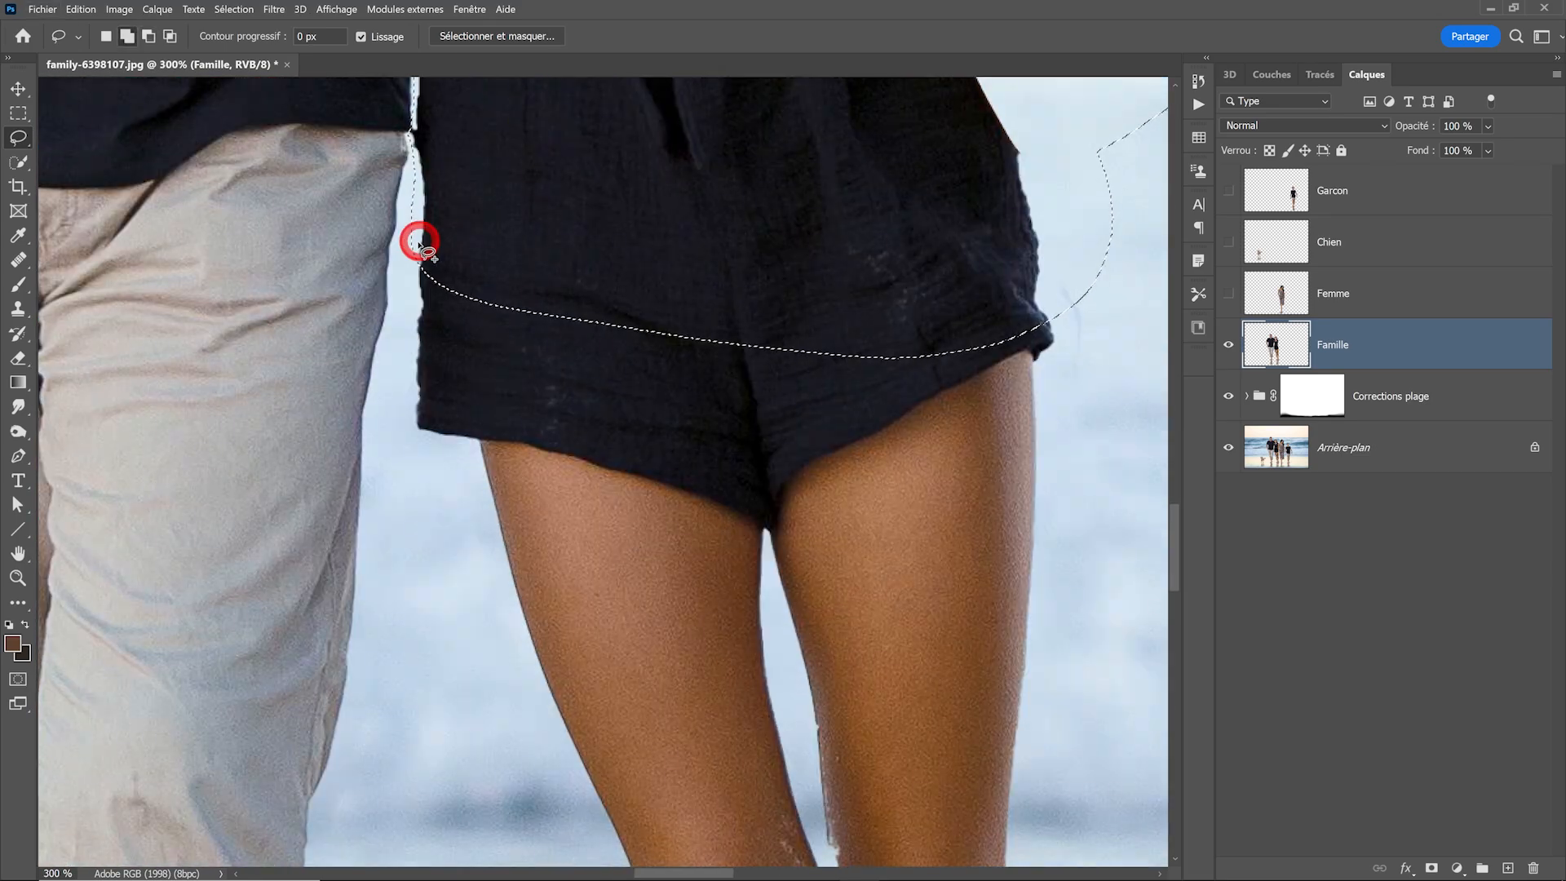
scroll(617, 267, down, 4)
mouse_move(618, 268)
mouse_down()
mouse_move(699, 169)
mouse_move(682, 192)
mouse_up()
drag(682, 193, 643, 388)
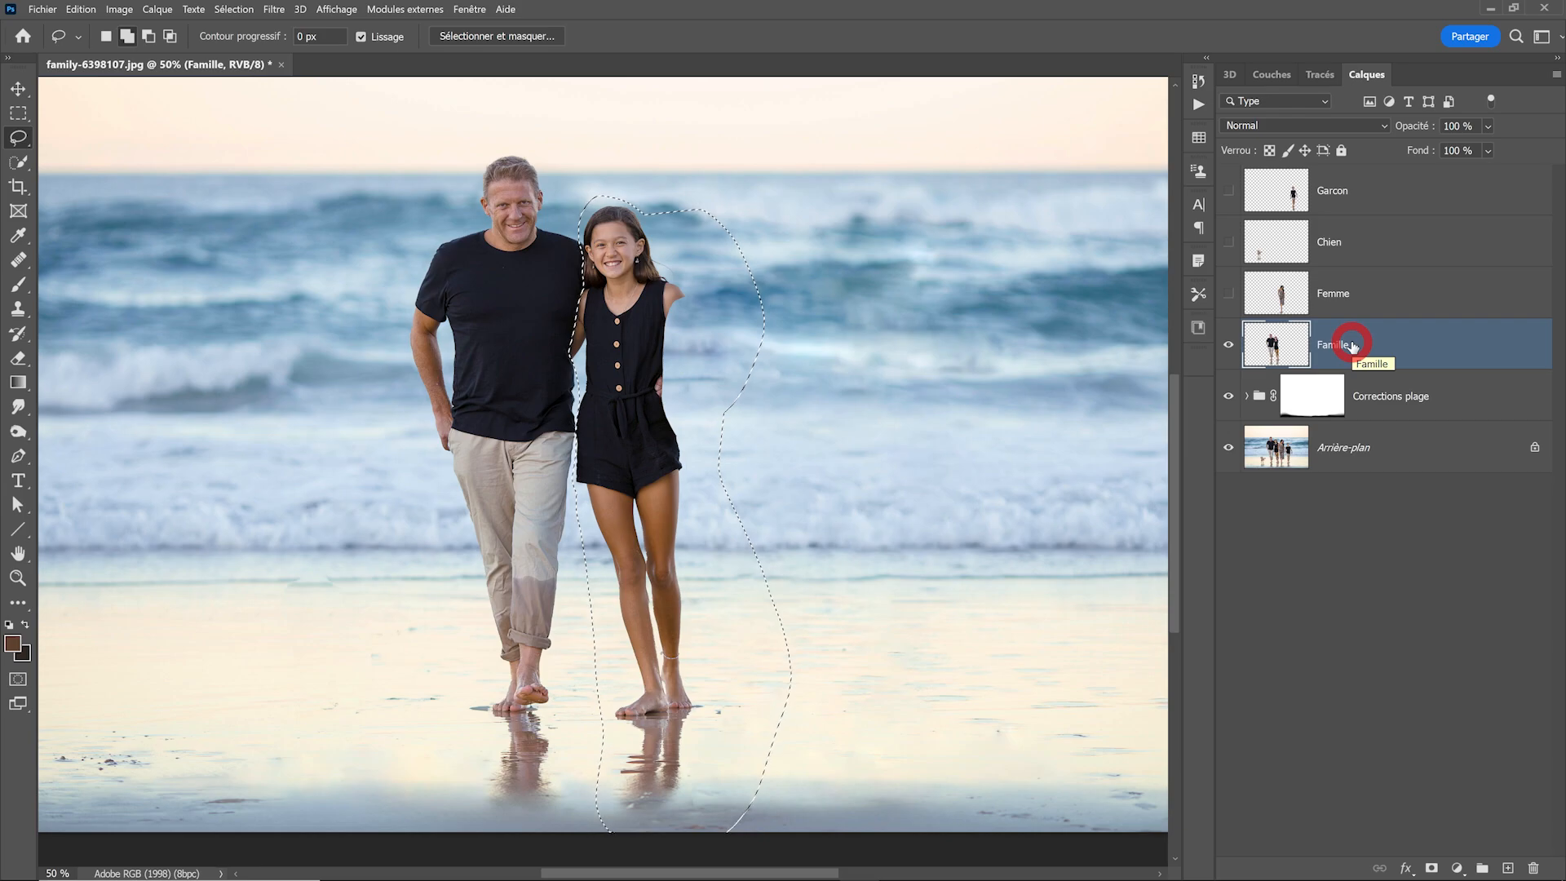
Add a layer mask to Famille that hides the selected girl, and show the Femme layer
alt+click(1431, 869)
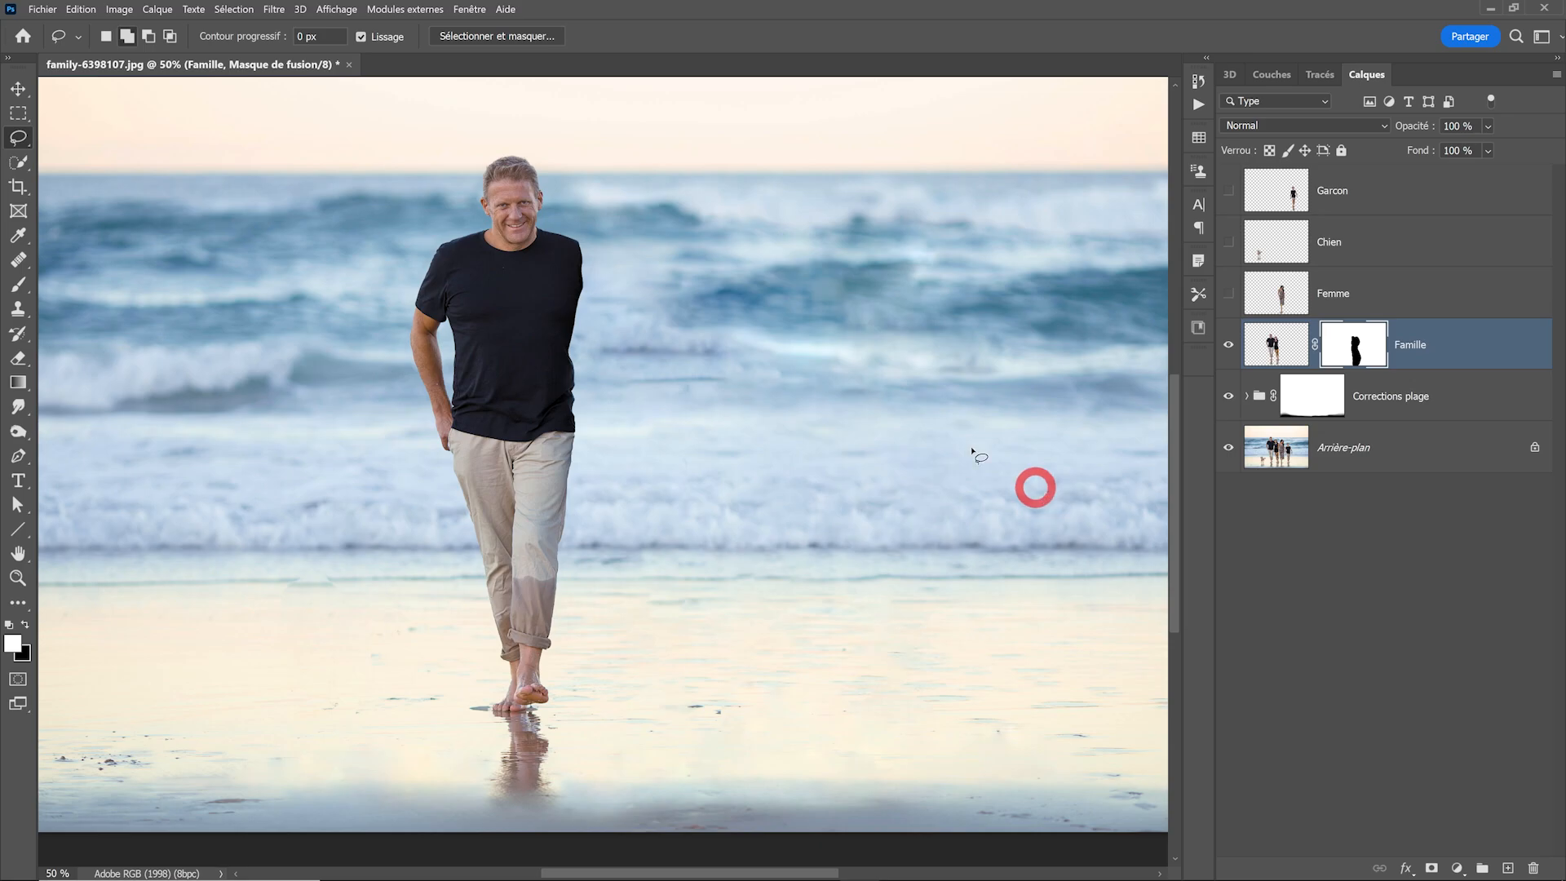
scroll(856, 375, down, 1)
click(1229, 295)
click(1274, 330)
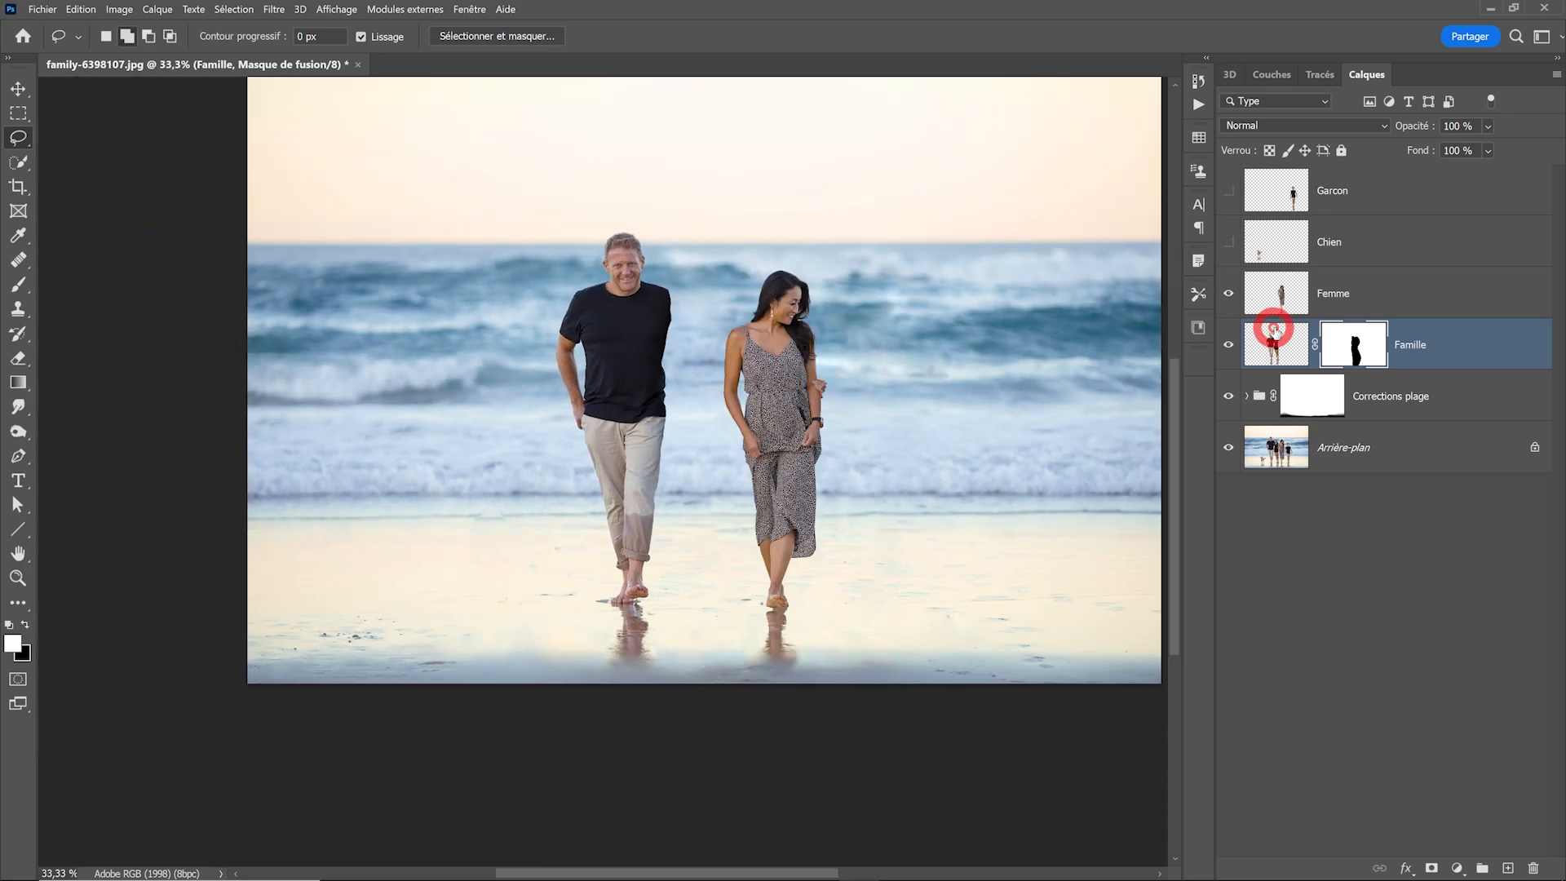
Move the woman on the Femme layer close beside the man so that she slightly overlaps him
click(19, 88)
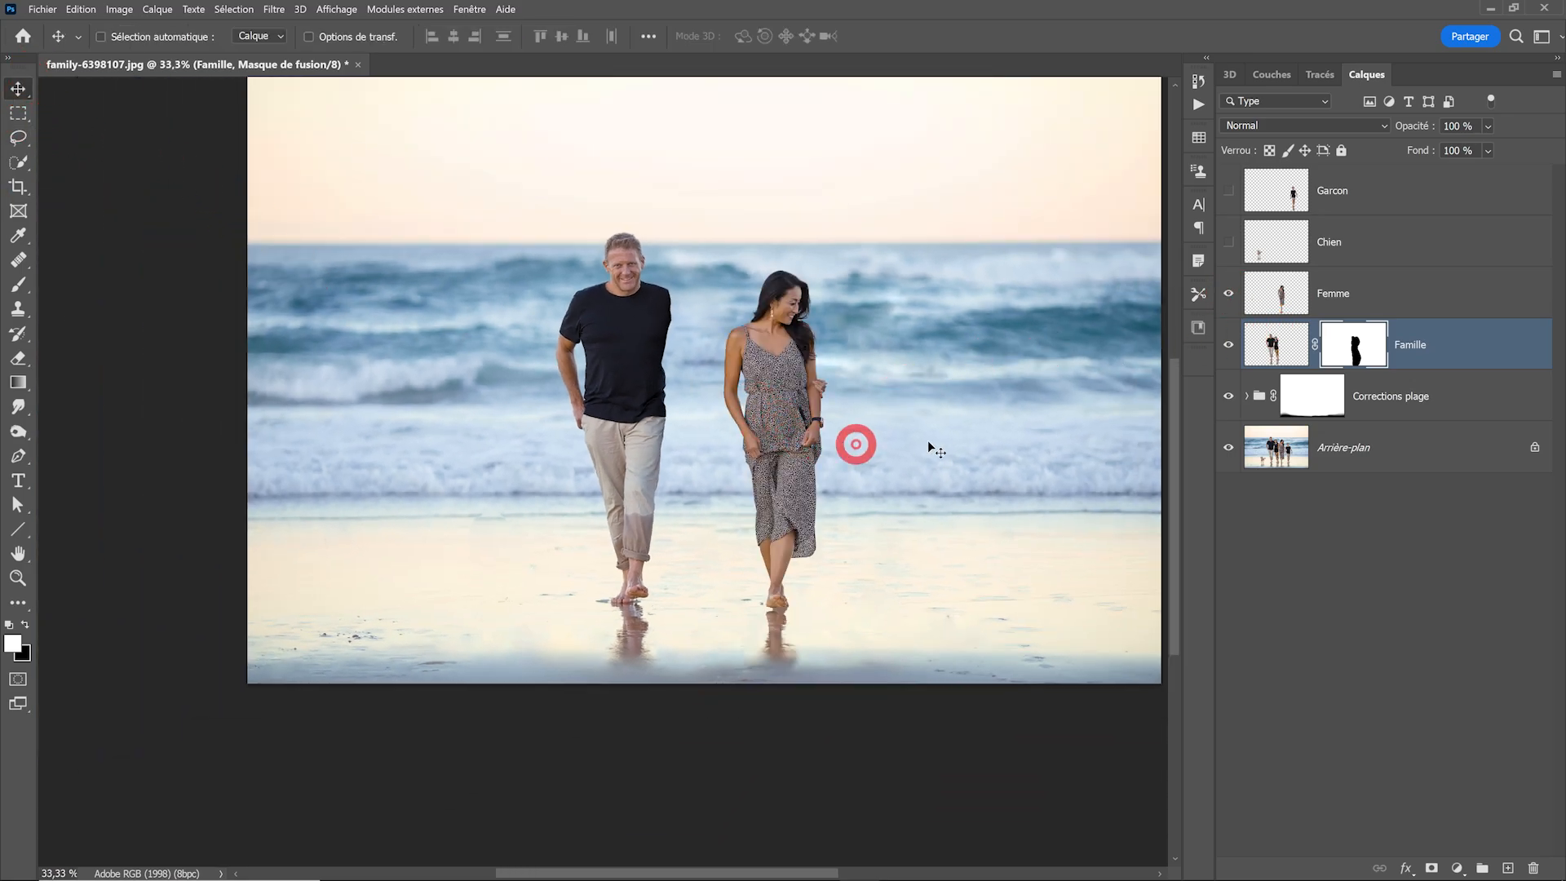
click(1328, 302)
drag(775, 400, 706, 393)
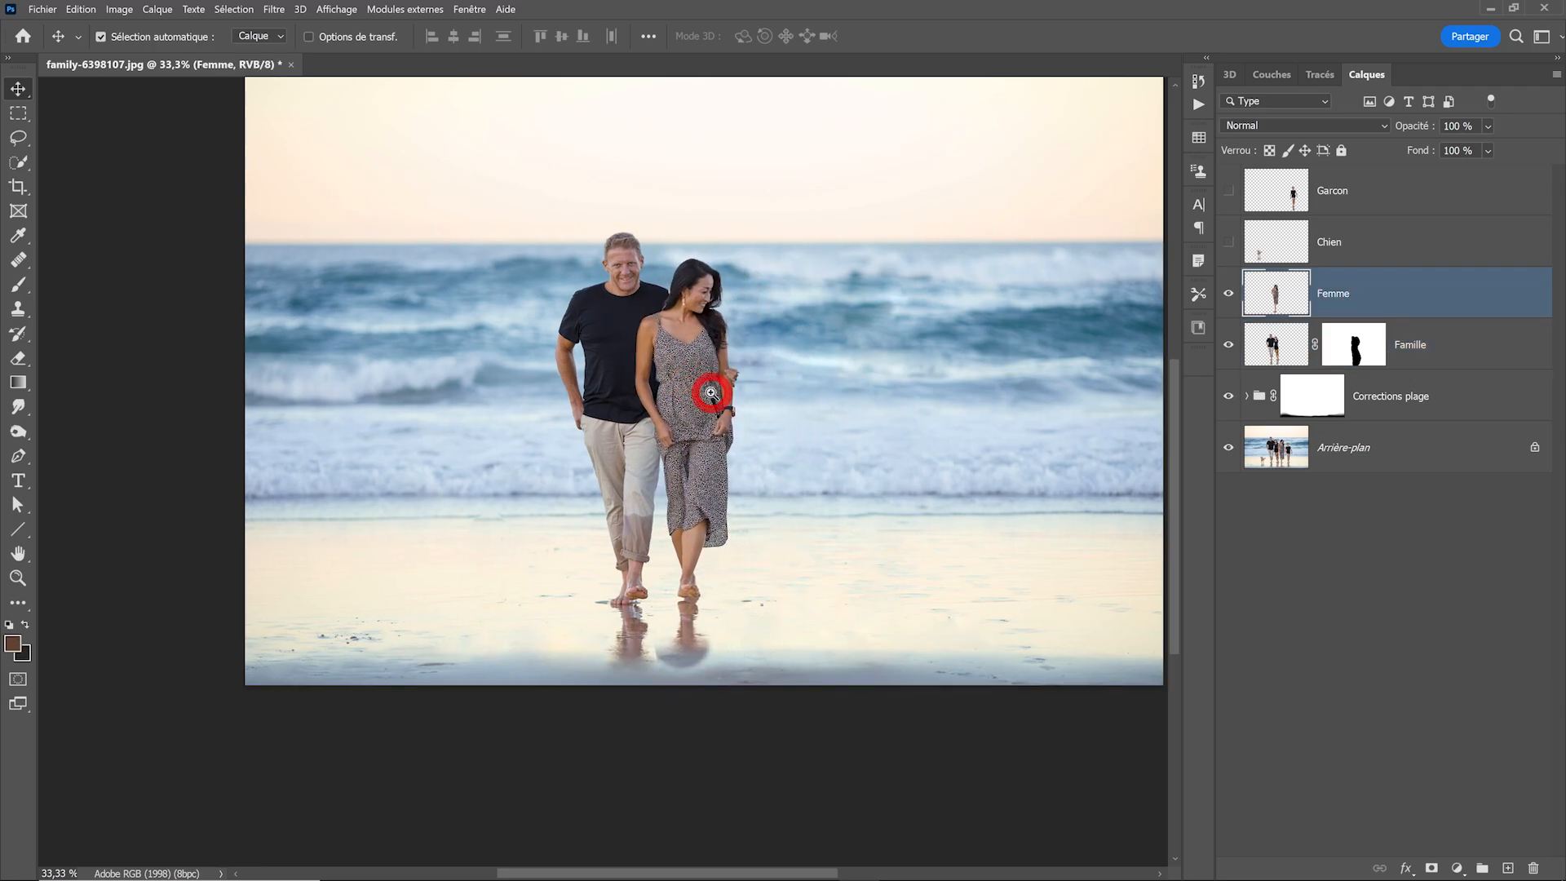
scroll(713, 398, up, 2)
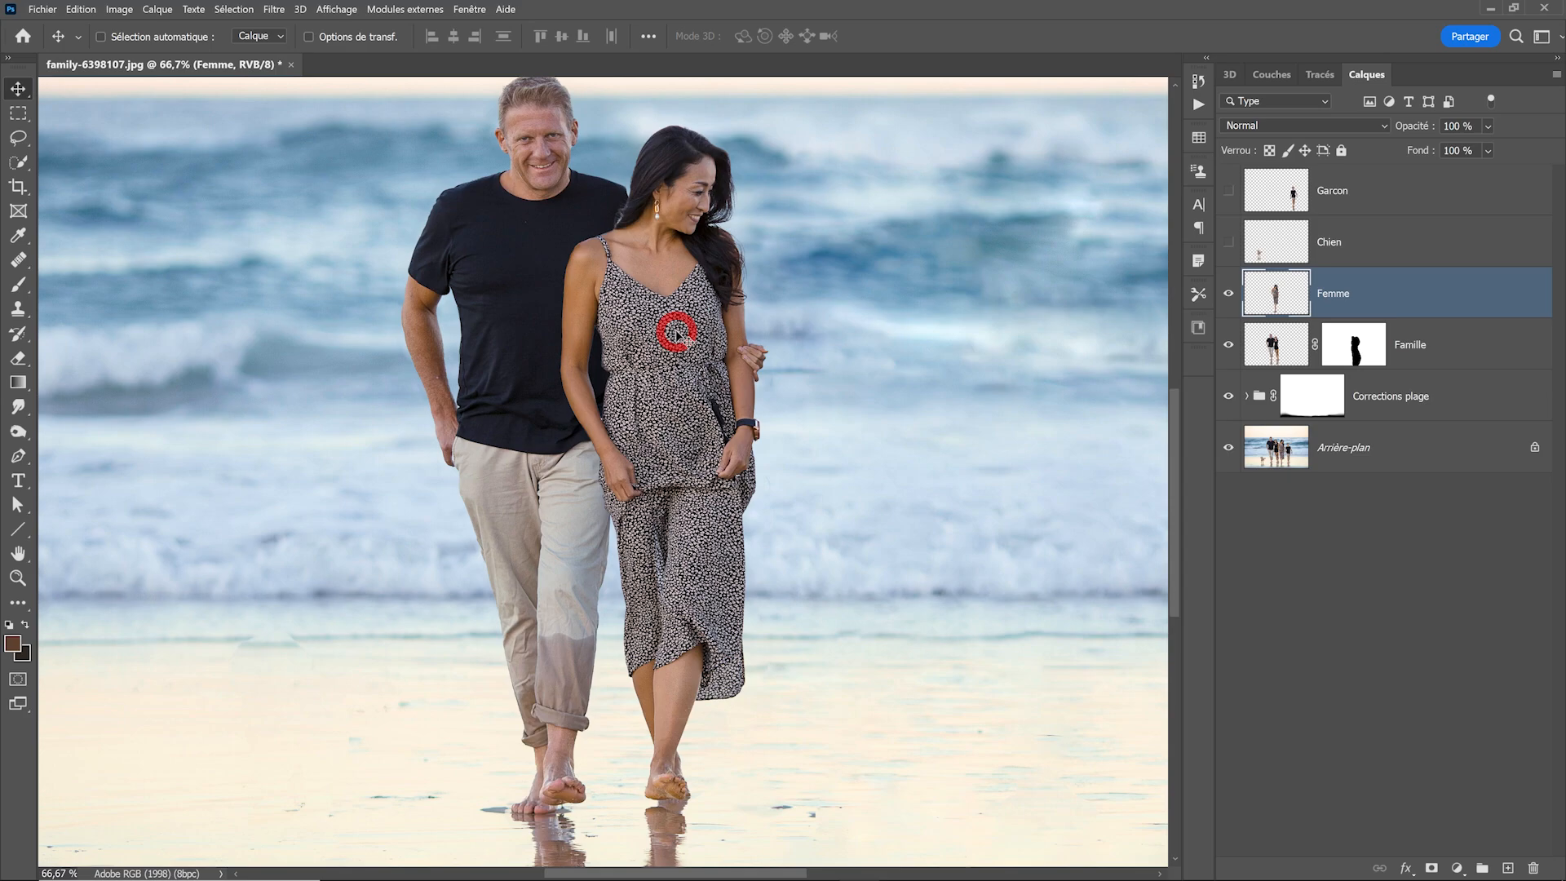
drag(676, 333, 665, 338)
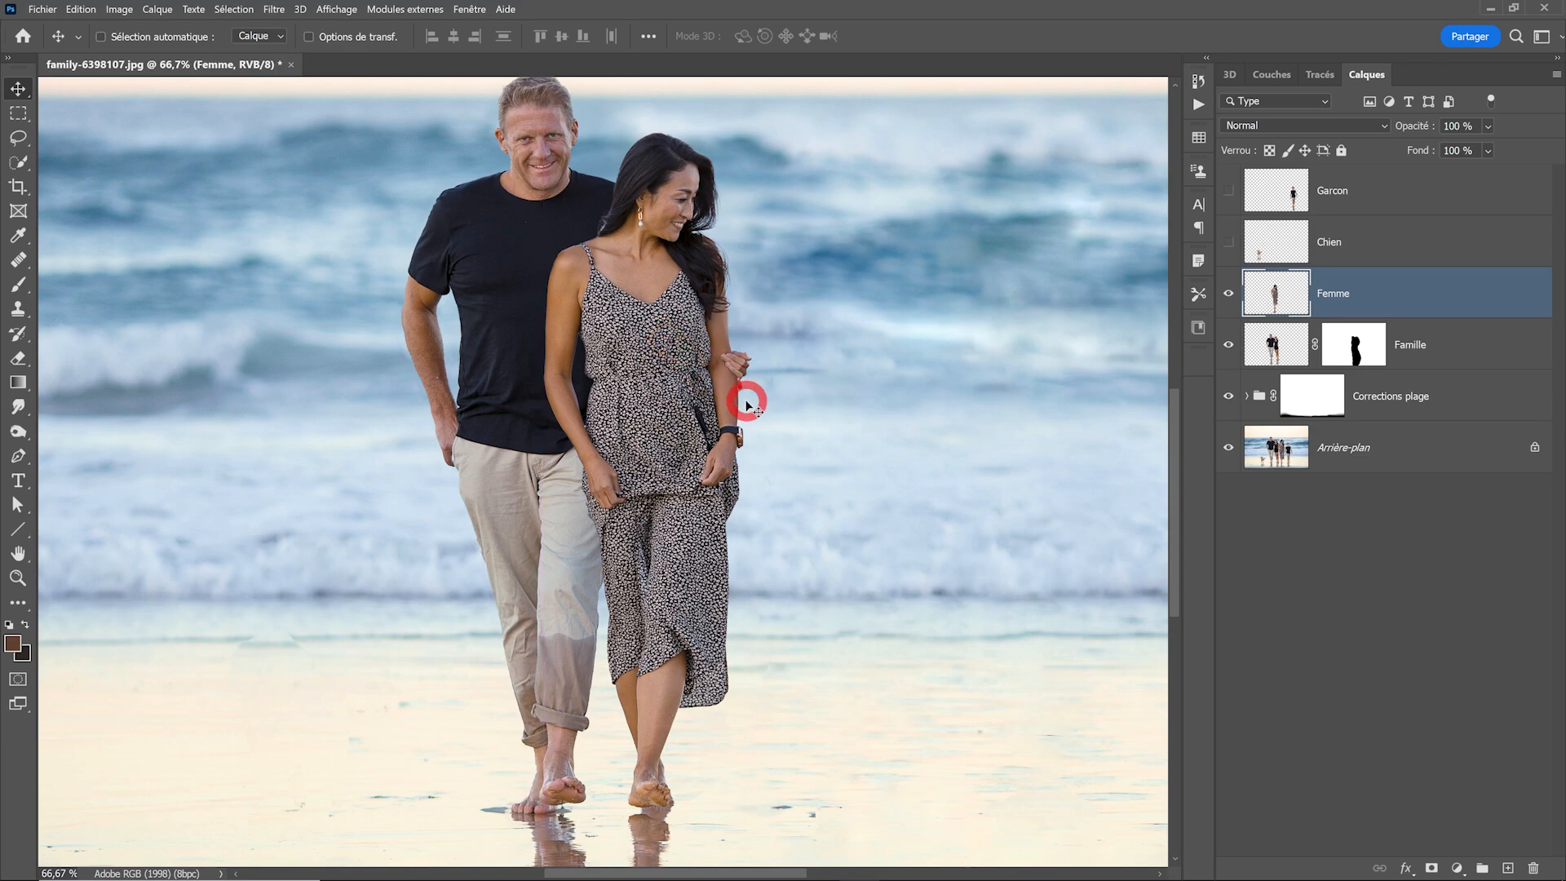
Add a layer mask to Femme and paint it black below her reflection to blend the patch into the wet sand
scroll(717, 326, down, 3)
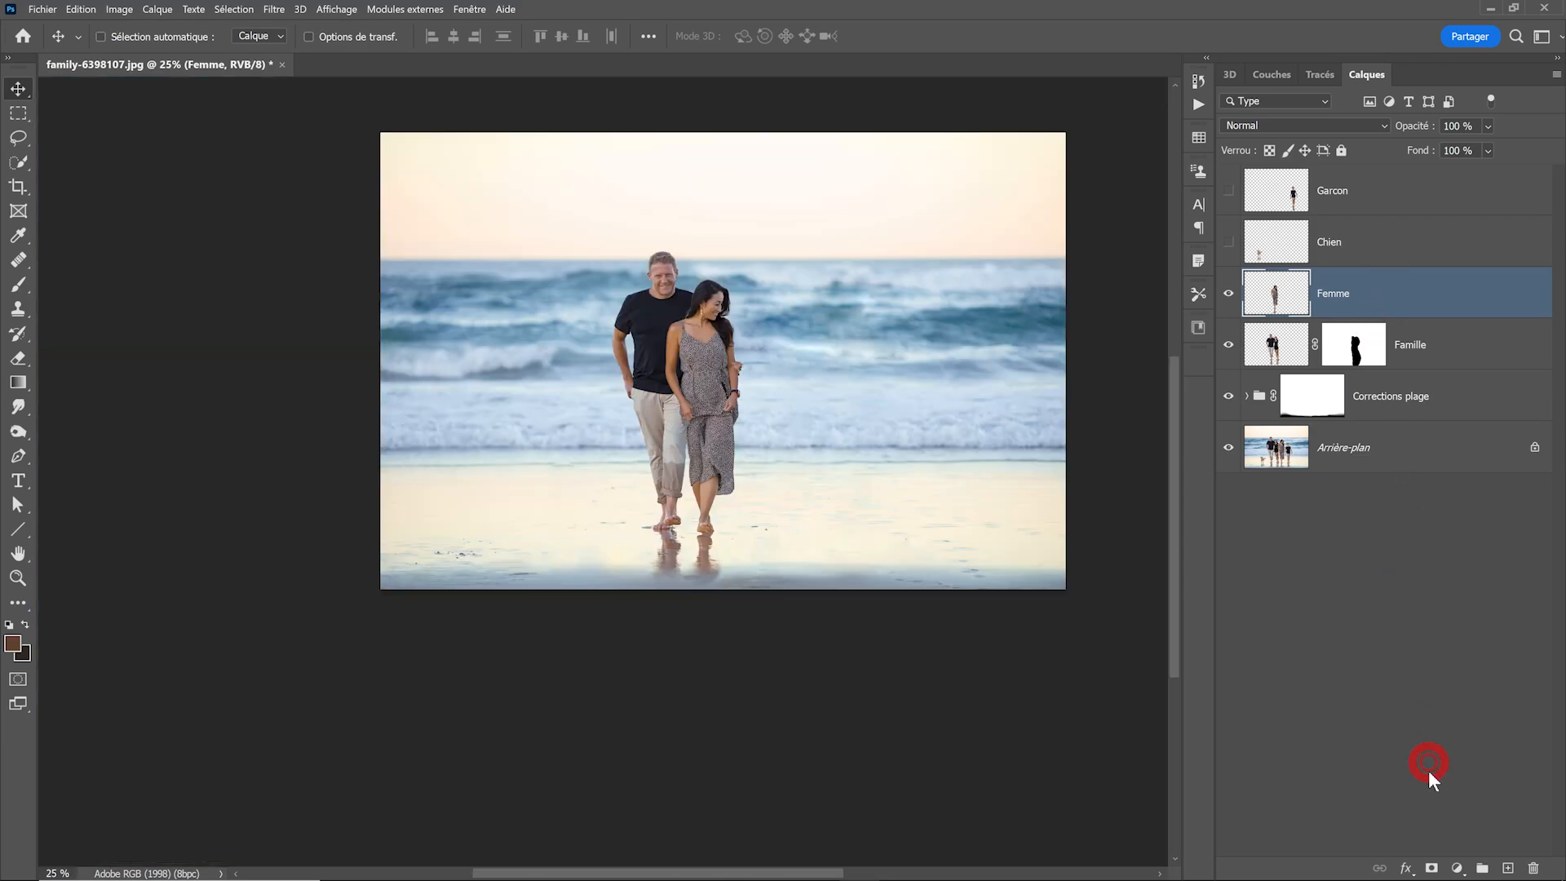
click(1431, 868)
scroll(744, 506, up, 1)
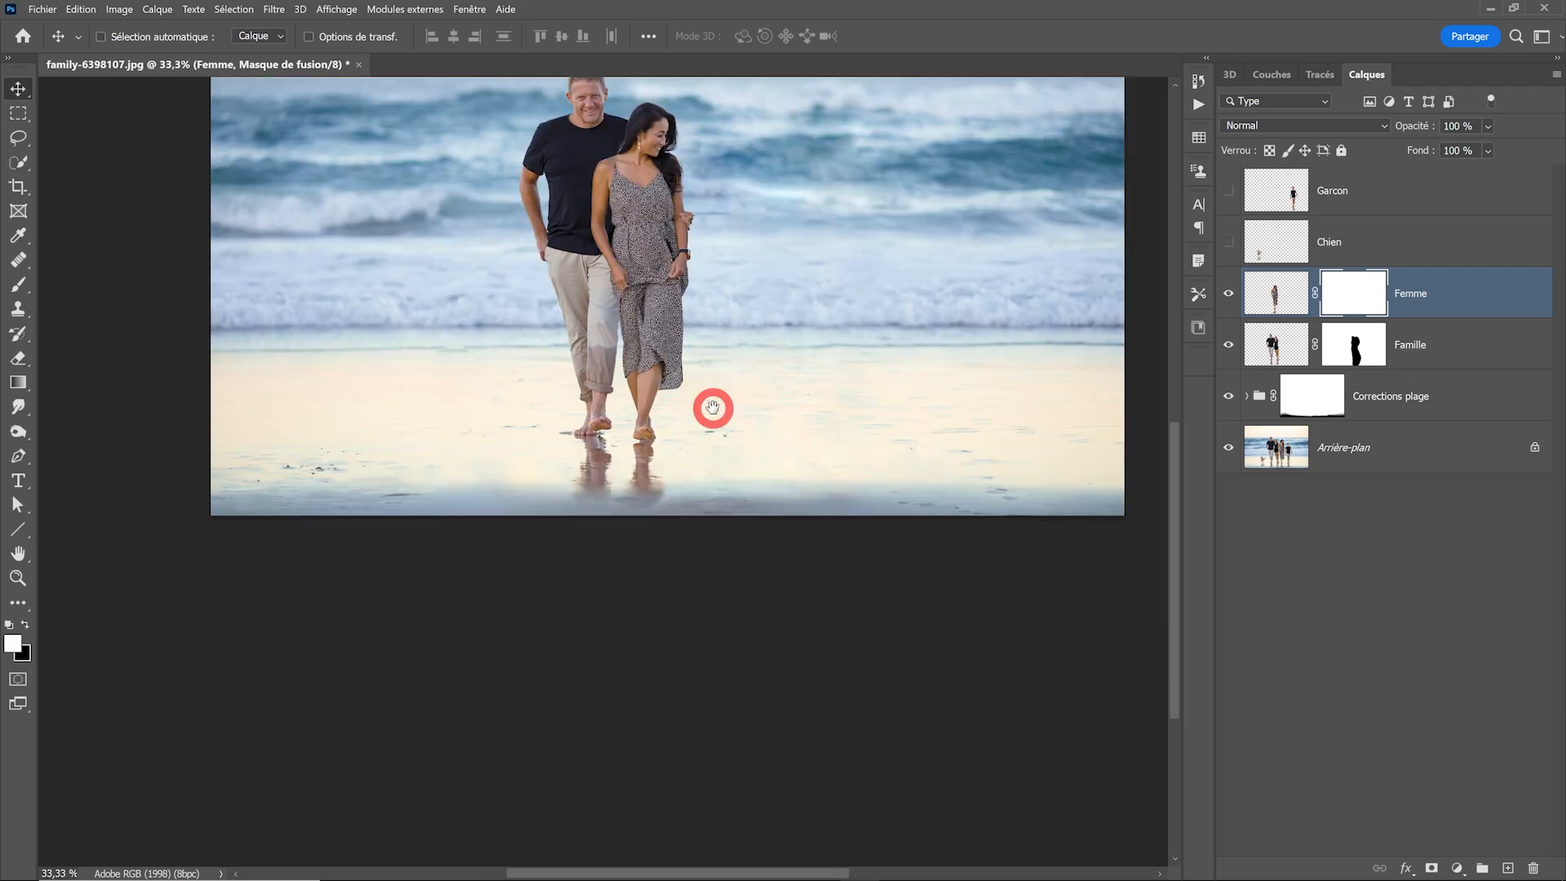
click(18, 284)
mouse_move(598, 482)
mouse_down()
mouse_move(664, 548)
mouse_move(601, 525)
mouse_move(726, 577)
mouse_up()
click(26, 624)
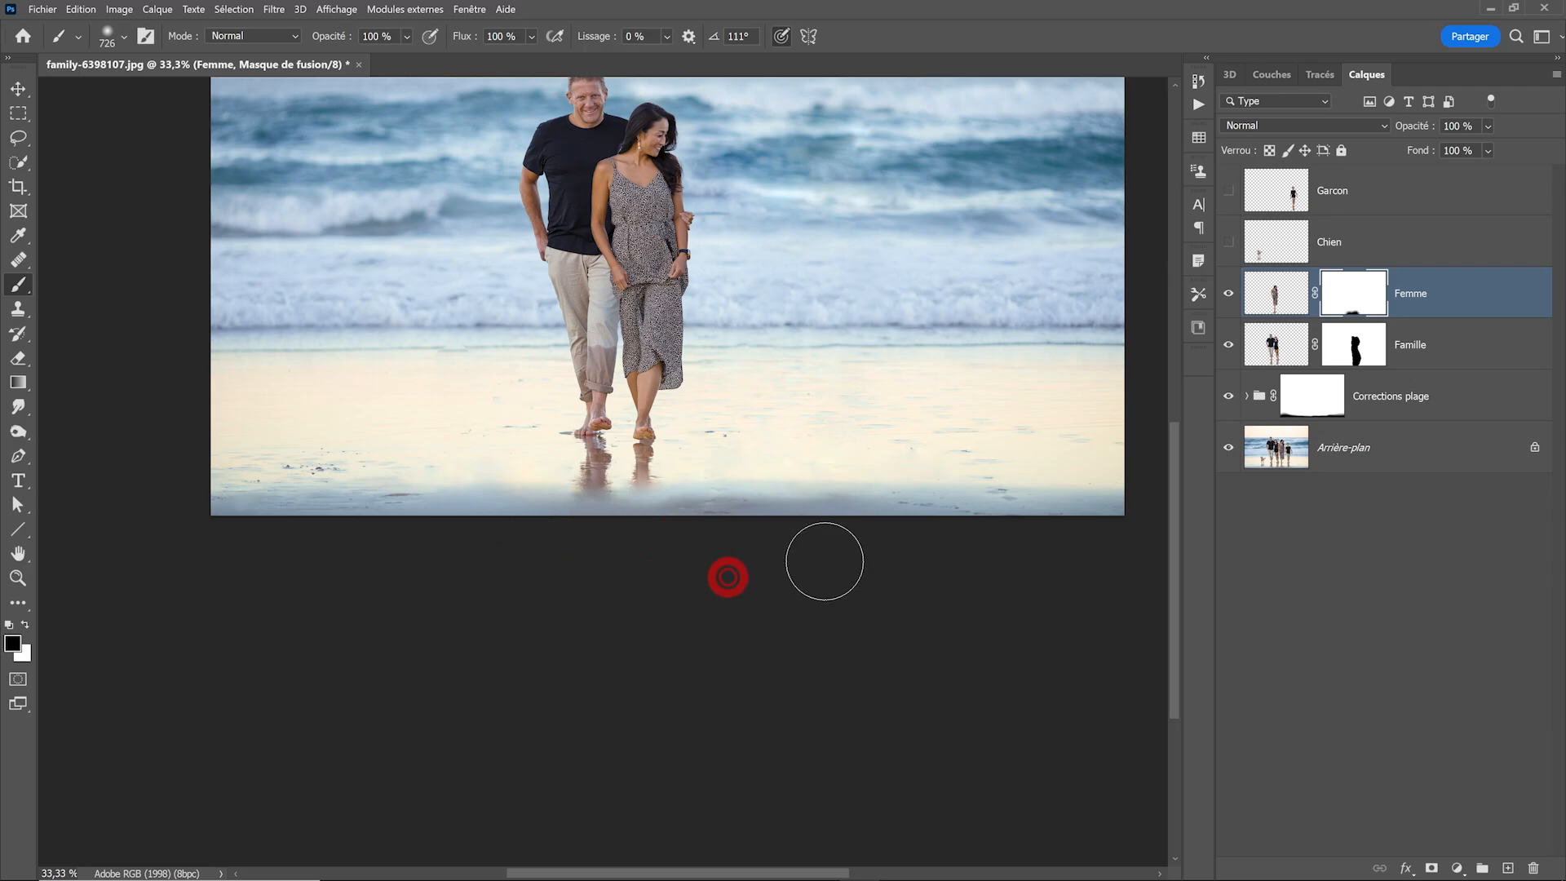
Show the Chien layer and move the dog to the woman's side of the couple
ctrl+alt+click(788, 395)
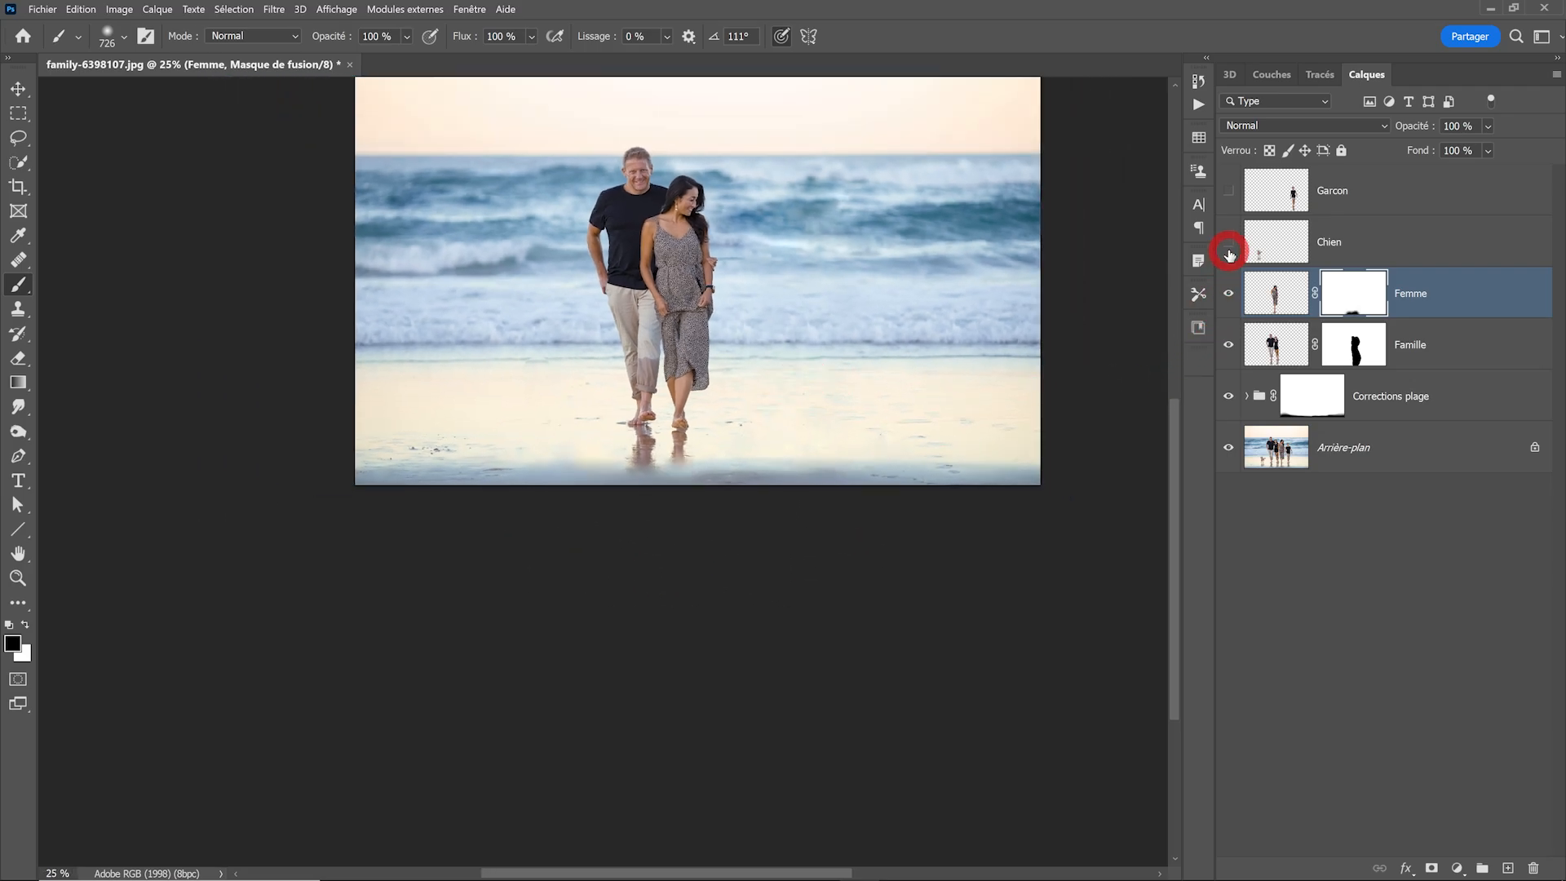
click(1229, 244)
click(1277, 241)
click(18, 88)
drag(489, 450, 770, 398)
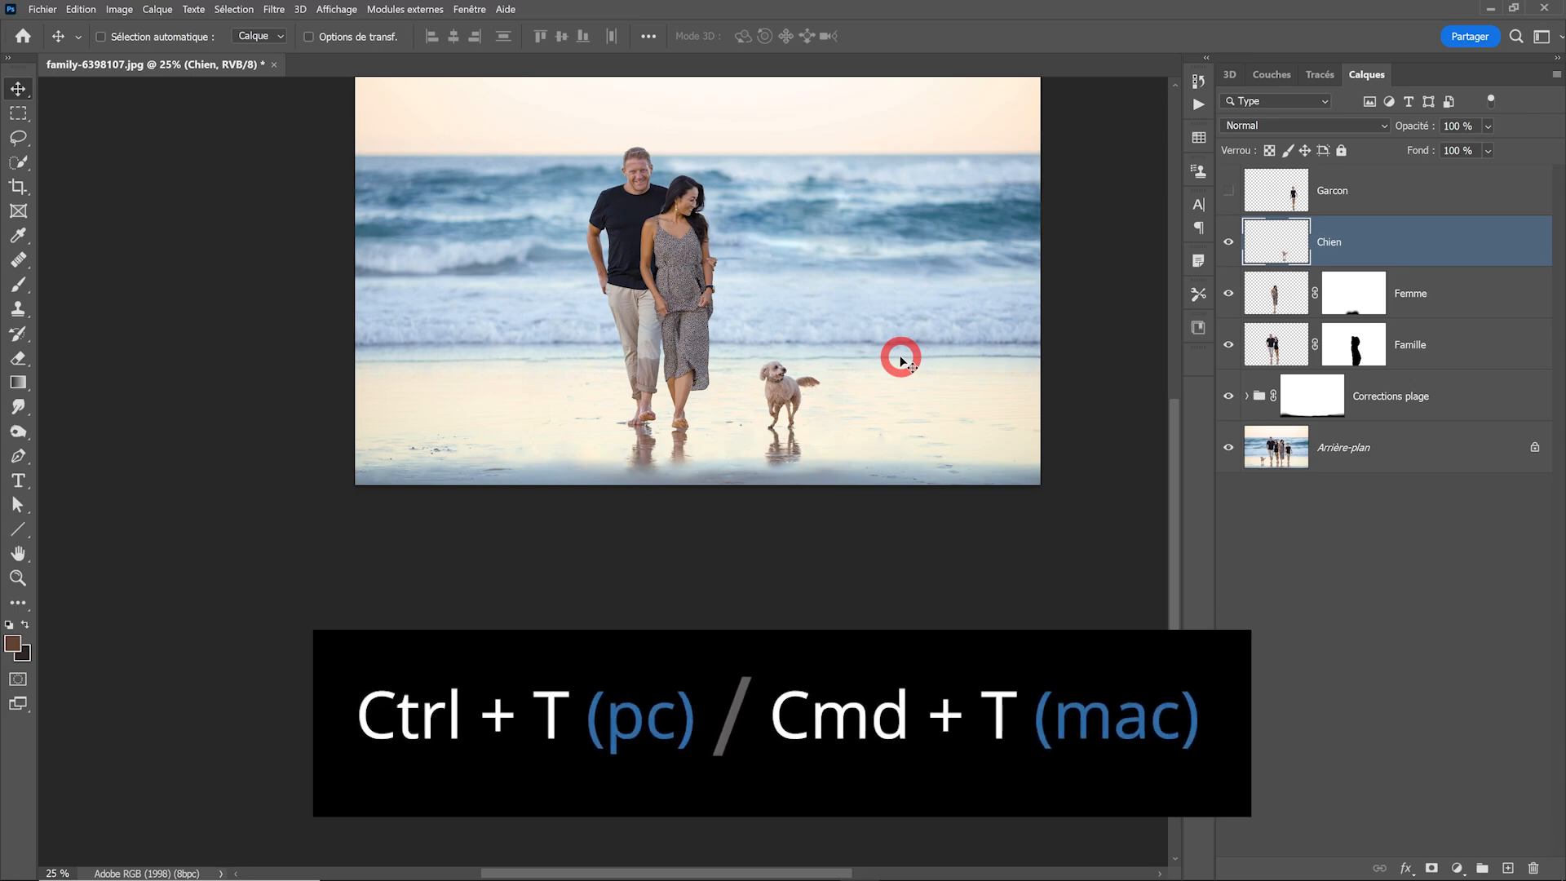
Flip the dog horizontally with Free Transform and apply the transformation
key(ctrl+t)
right_click(804, 391)
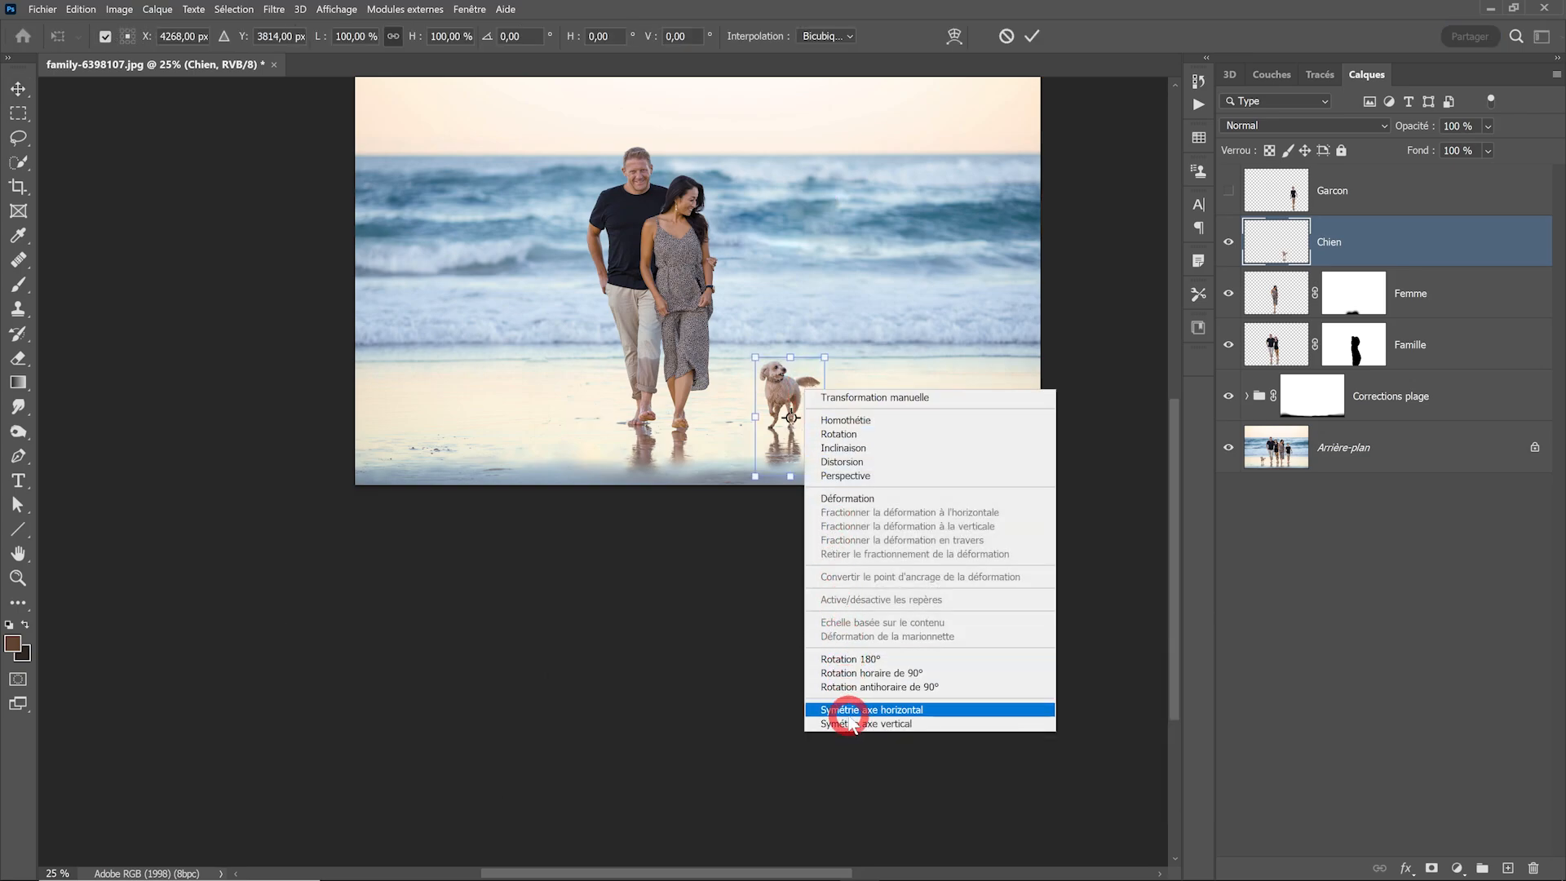
click(848, 710)
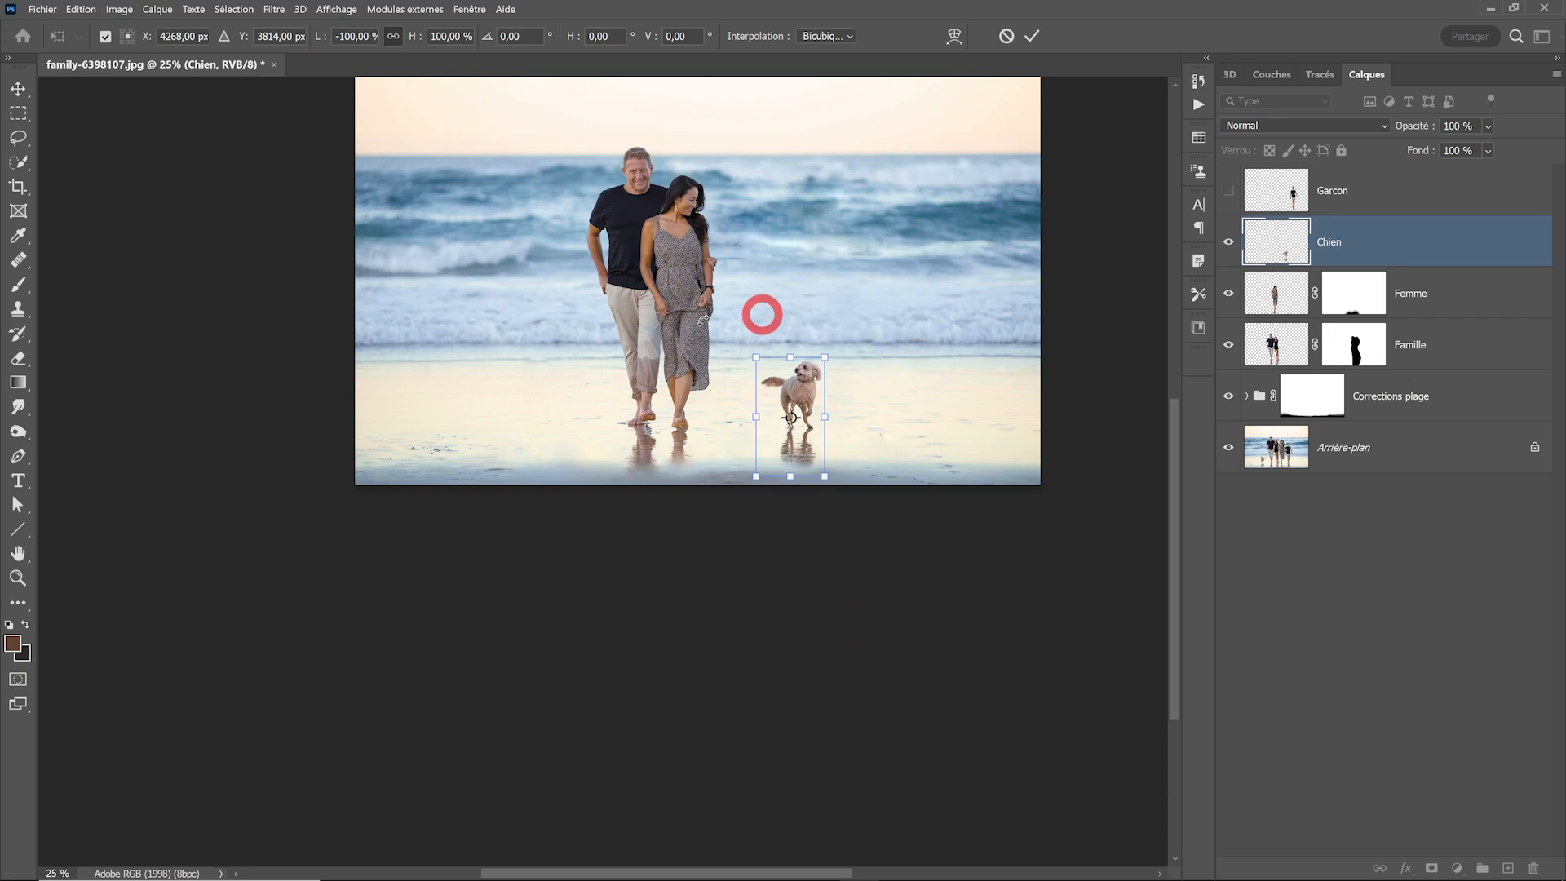
click(34, 81)
click(875, 423)
Move the dog a little farther away from the couple and add a layer mask to the Chien layer
drag(797, 394, 842, 395)
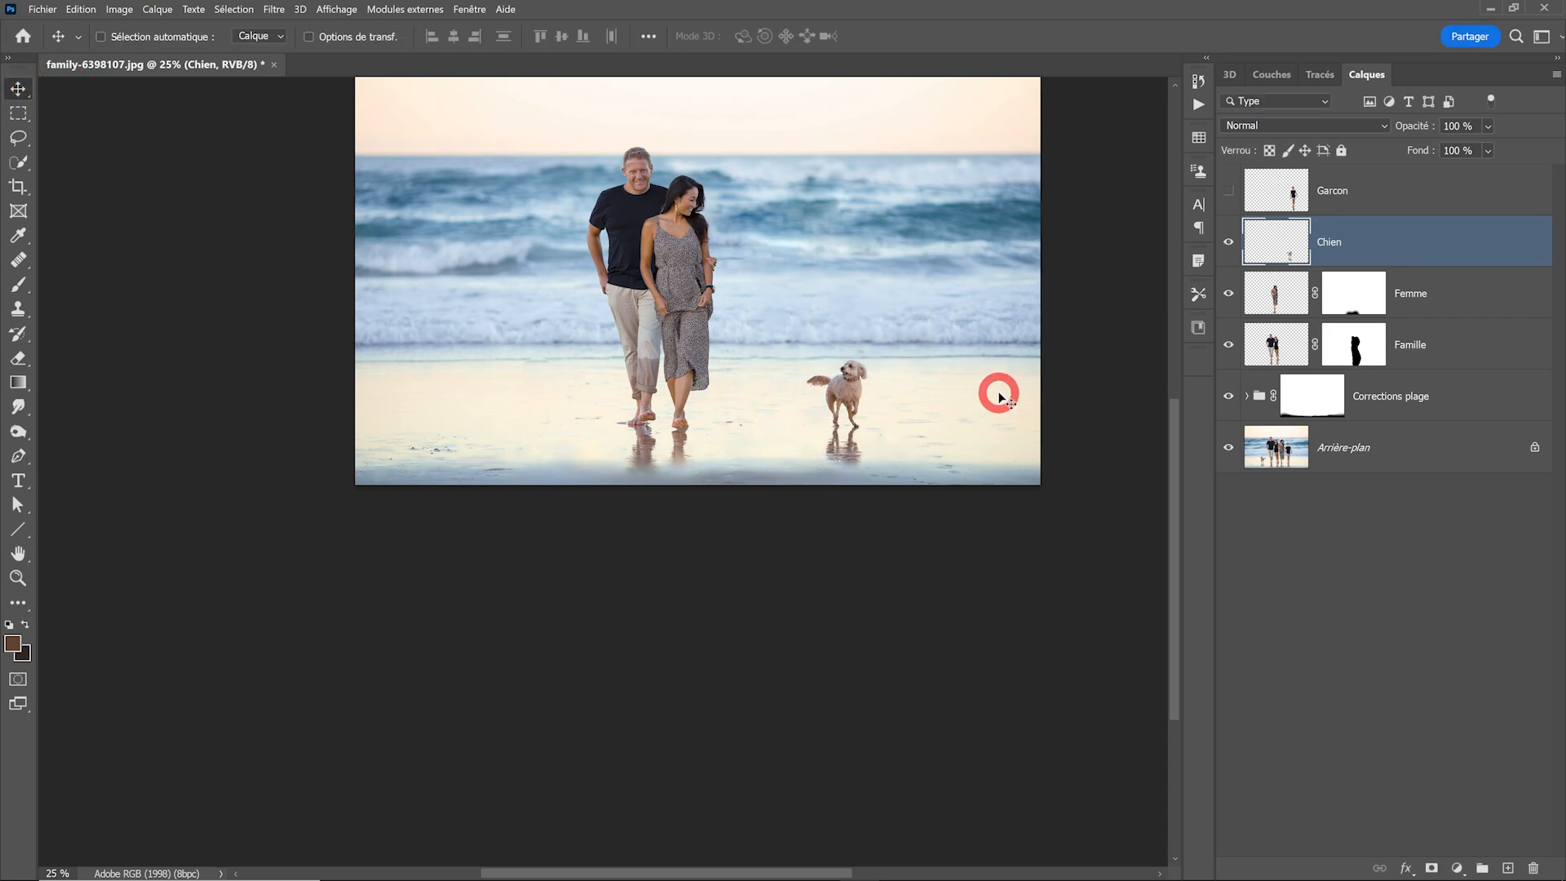
click(1431, 868)
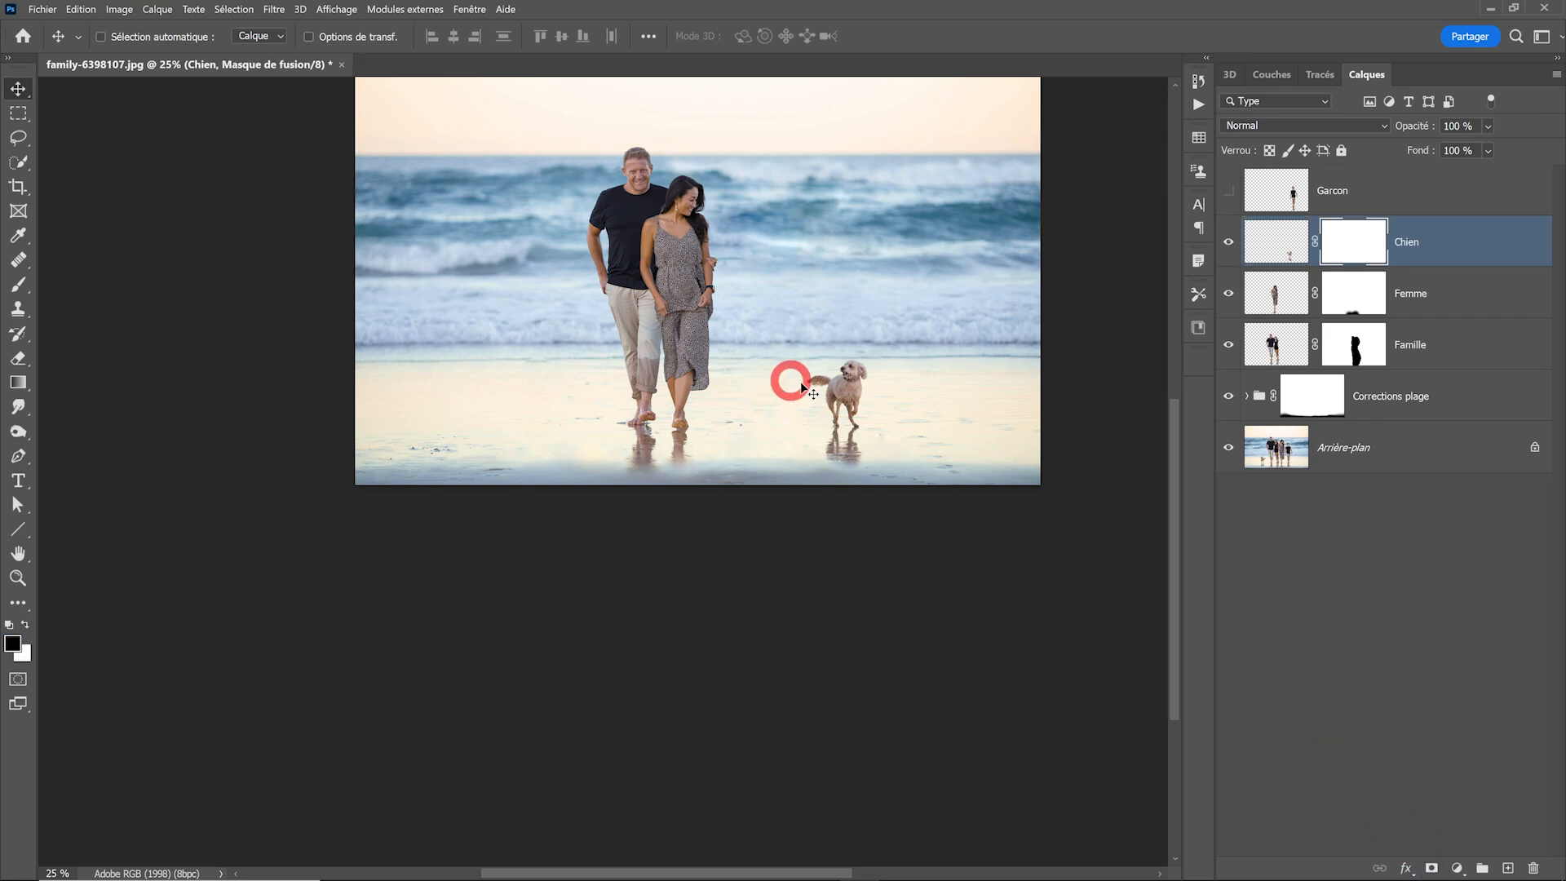
Paint the Chien layer mask black below the dog's reflection to blend the patch into the wet sand
click(20, 285)
drag(828, 496, 860, 498)
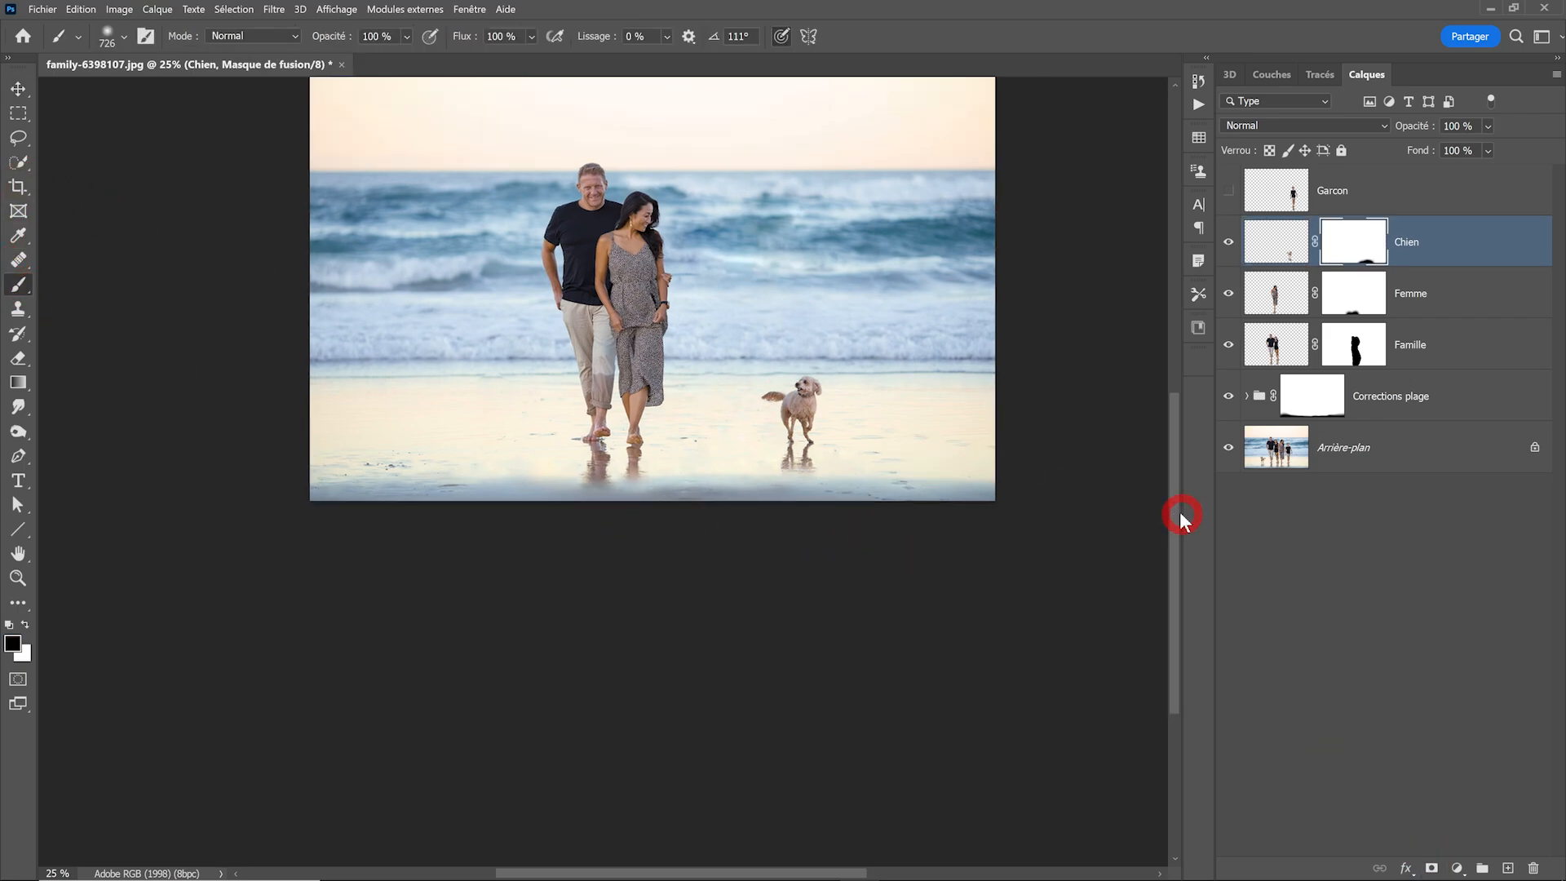
Compare the recomposed beach photo with the original by isolating the Arrière-plan layer and restoring the others, then isolating it again
alt+click(1228, 448)
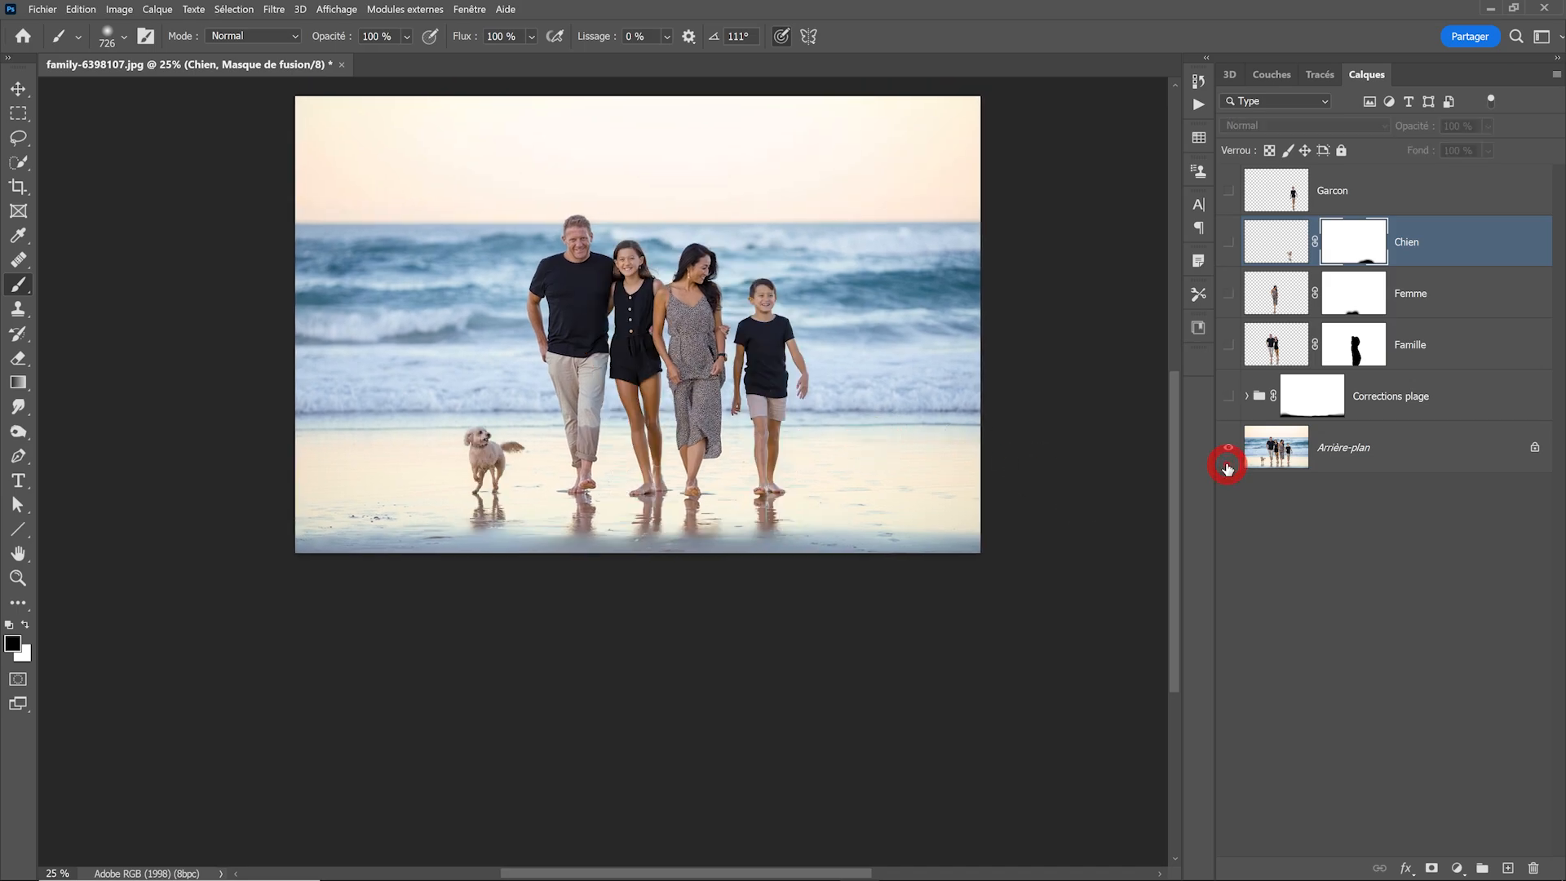
alt+click(1228, 448)
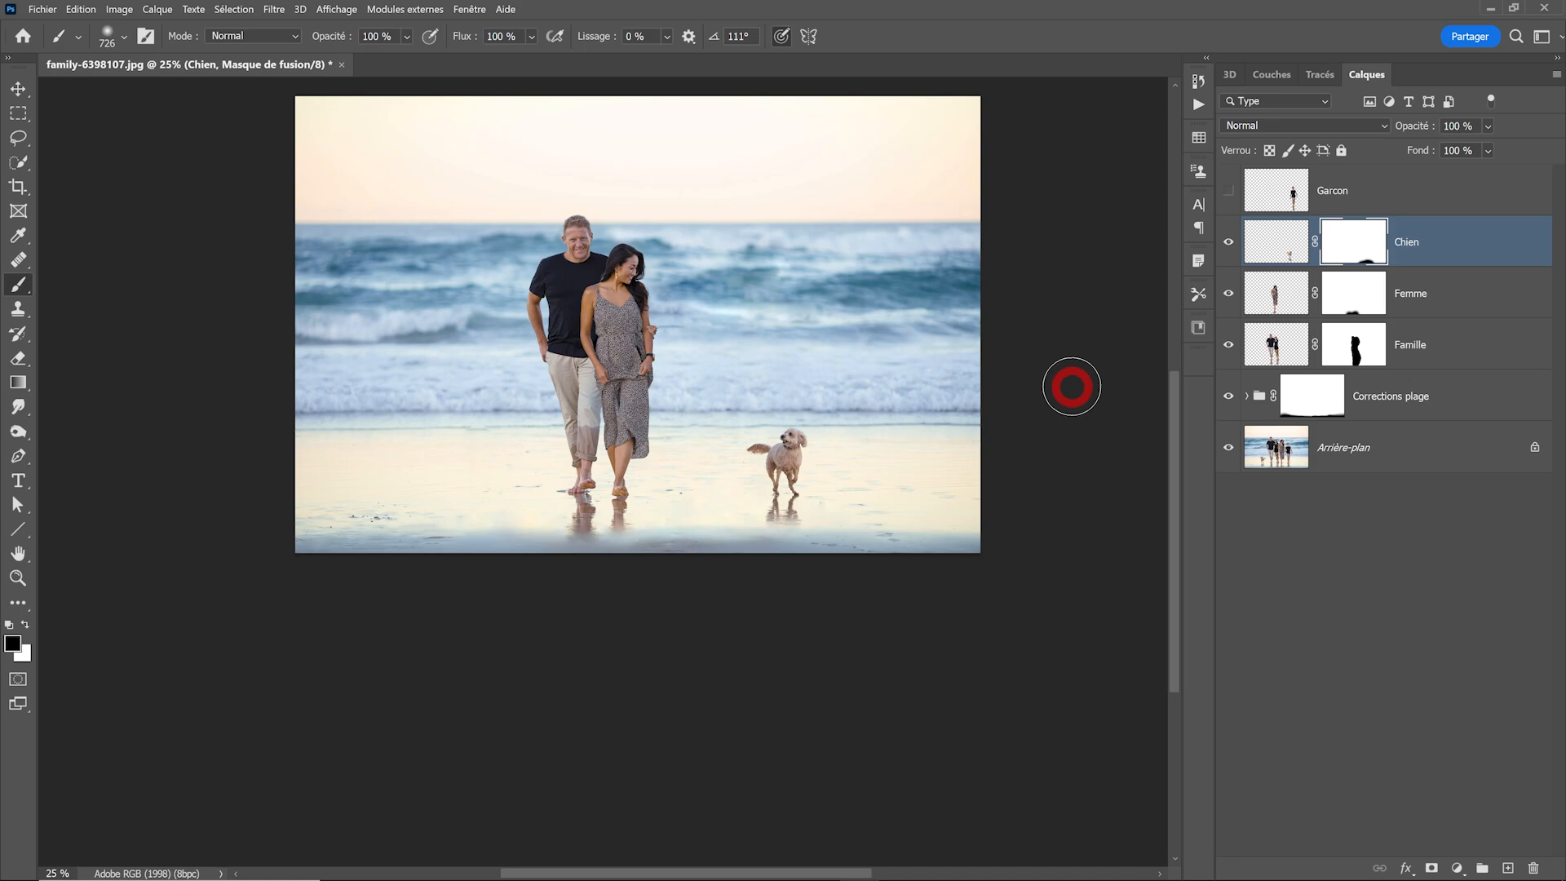
drag(1071, 386, 986, 423)
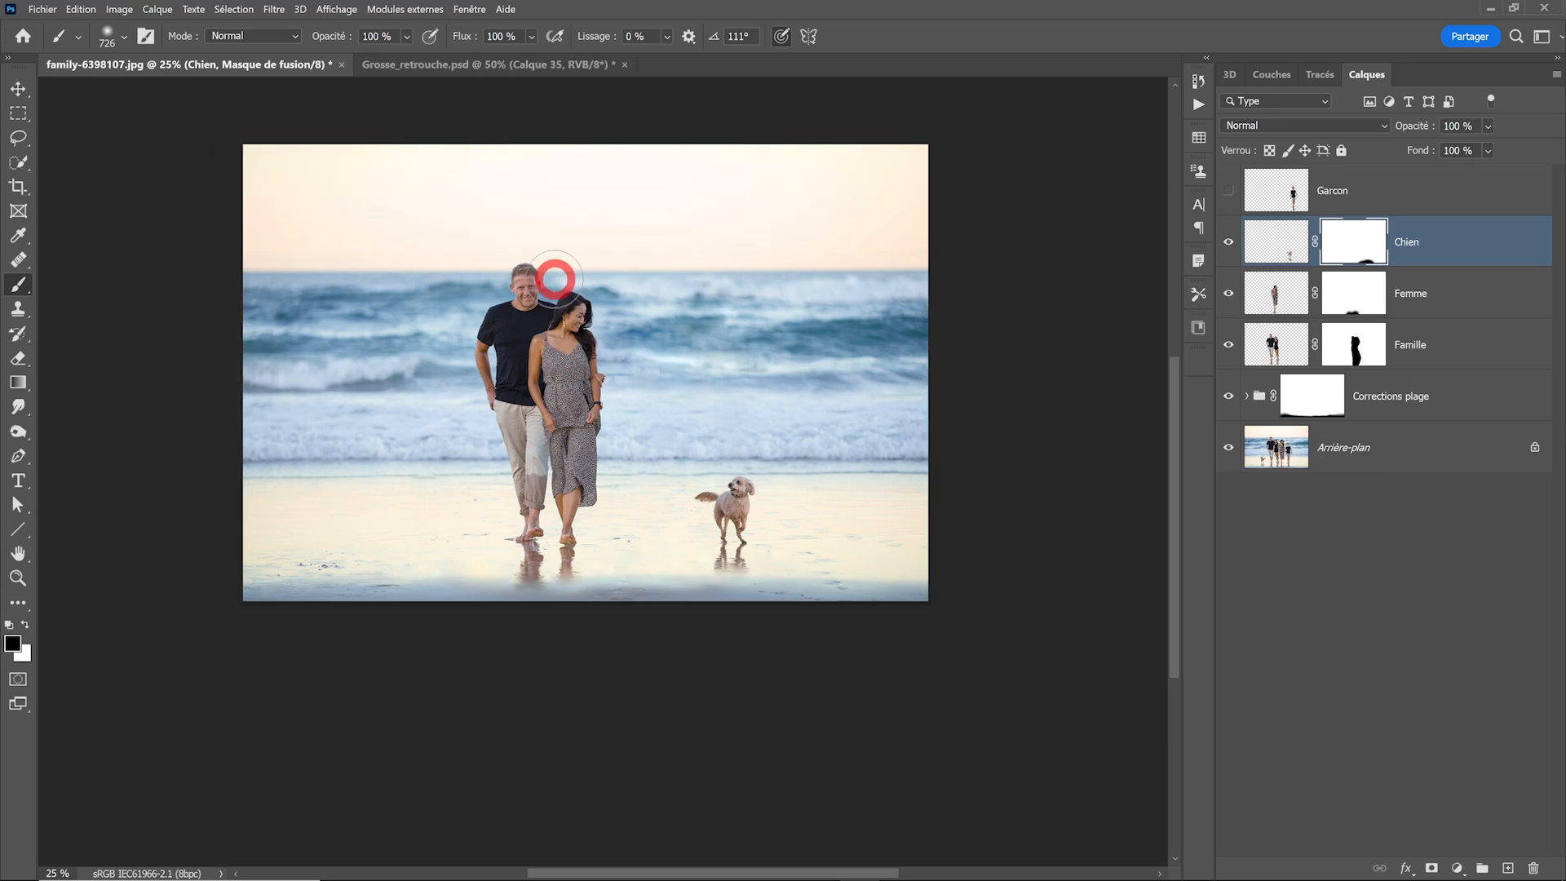
alt+click(1230, 450)
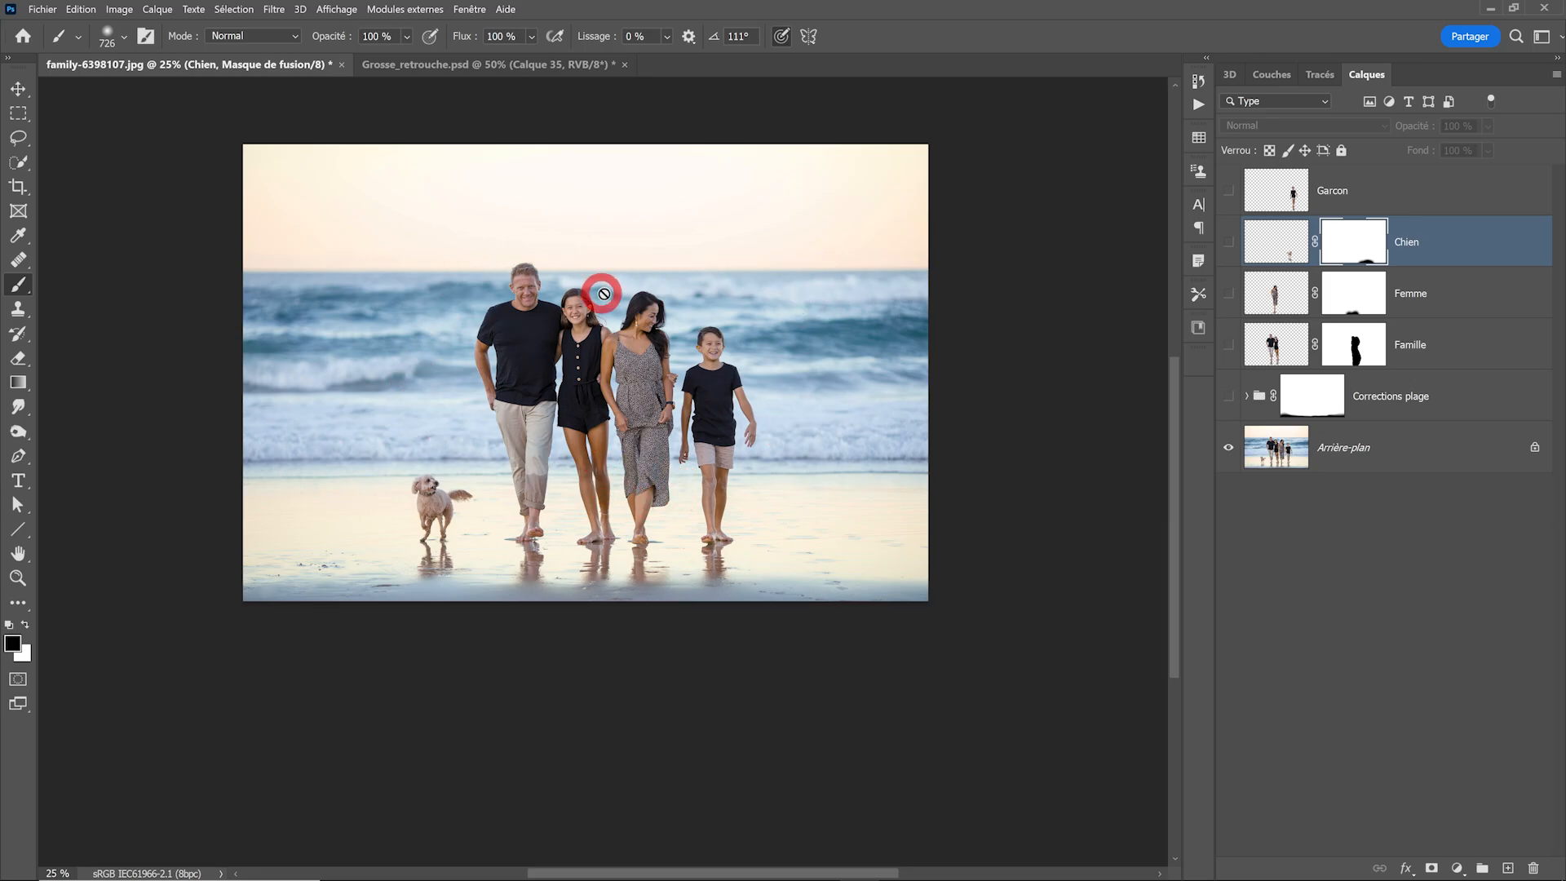
Switch to the Grosse_retrouche.psd document and show the Calque 35 layer to compare the retouched scene with the original
click(502, 69)
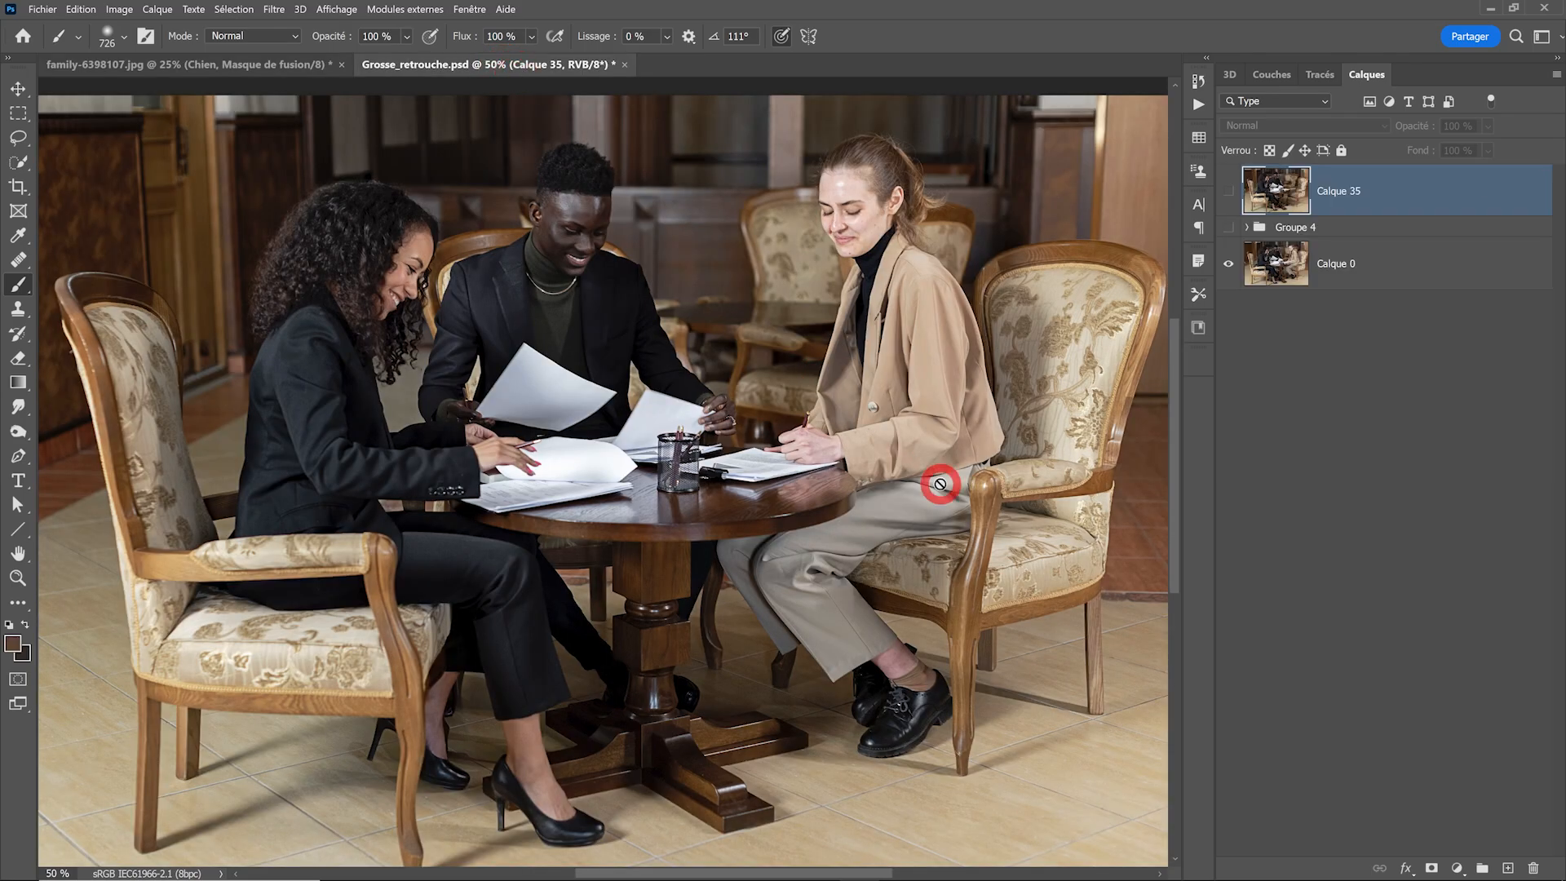
drag(936, 478, 901, 375)
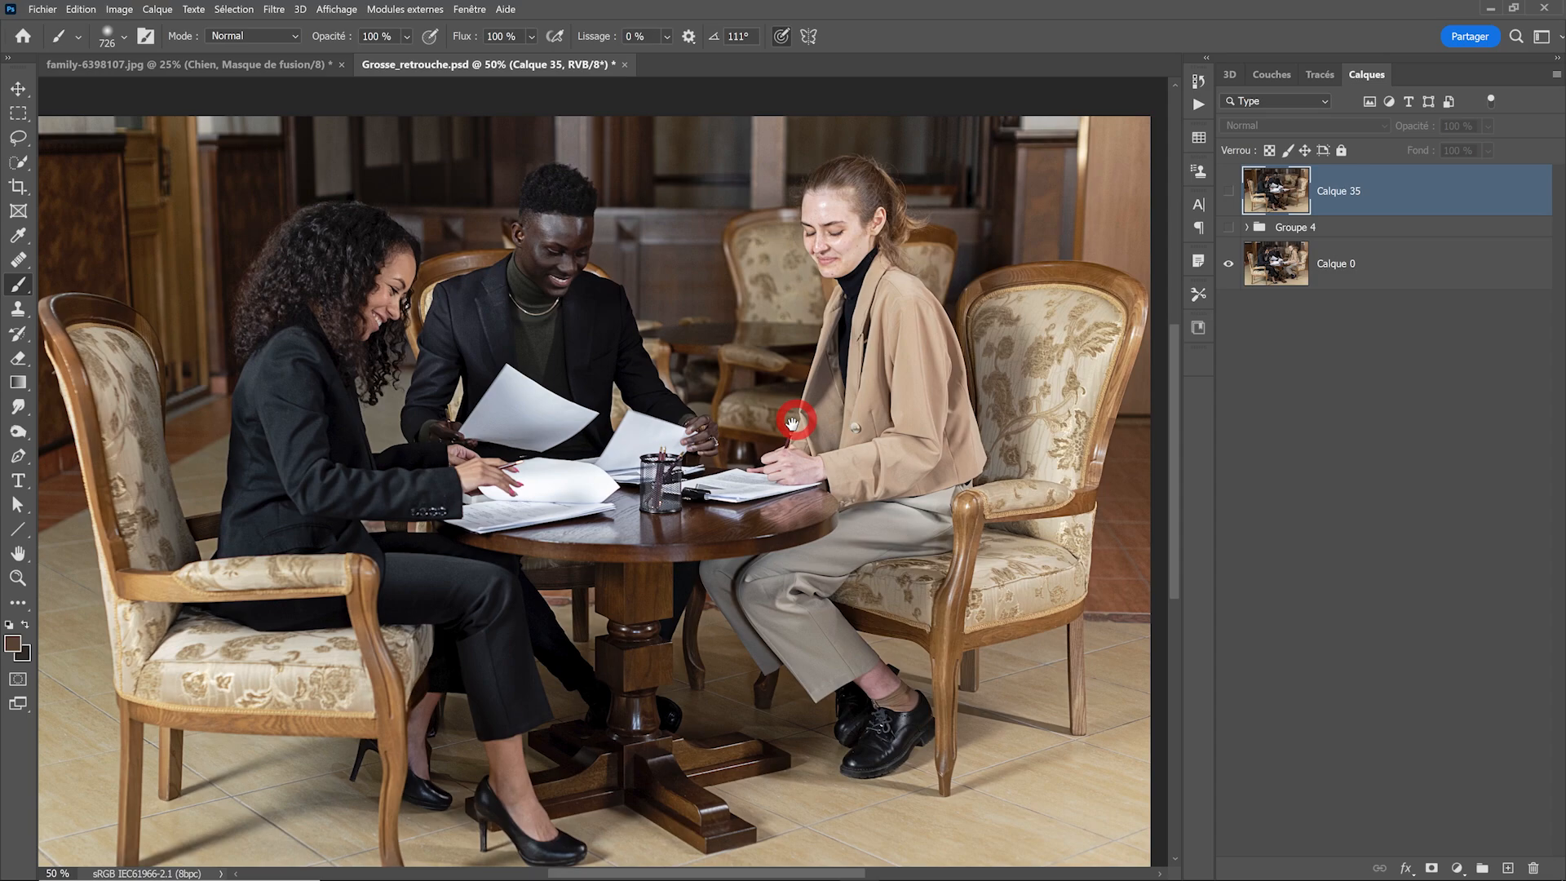
drag(796, 420, 773, 457)
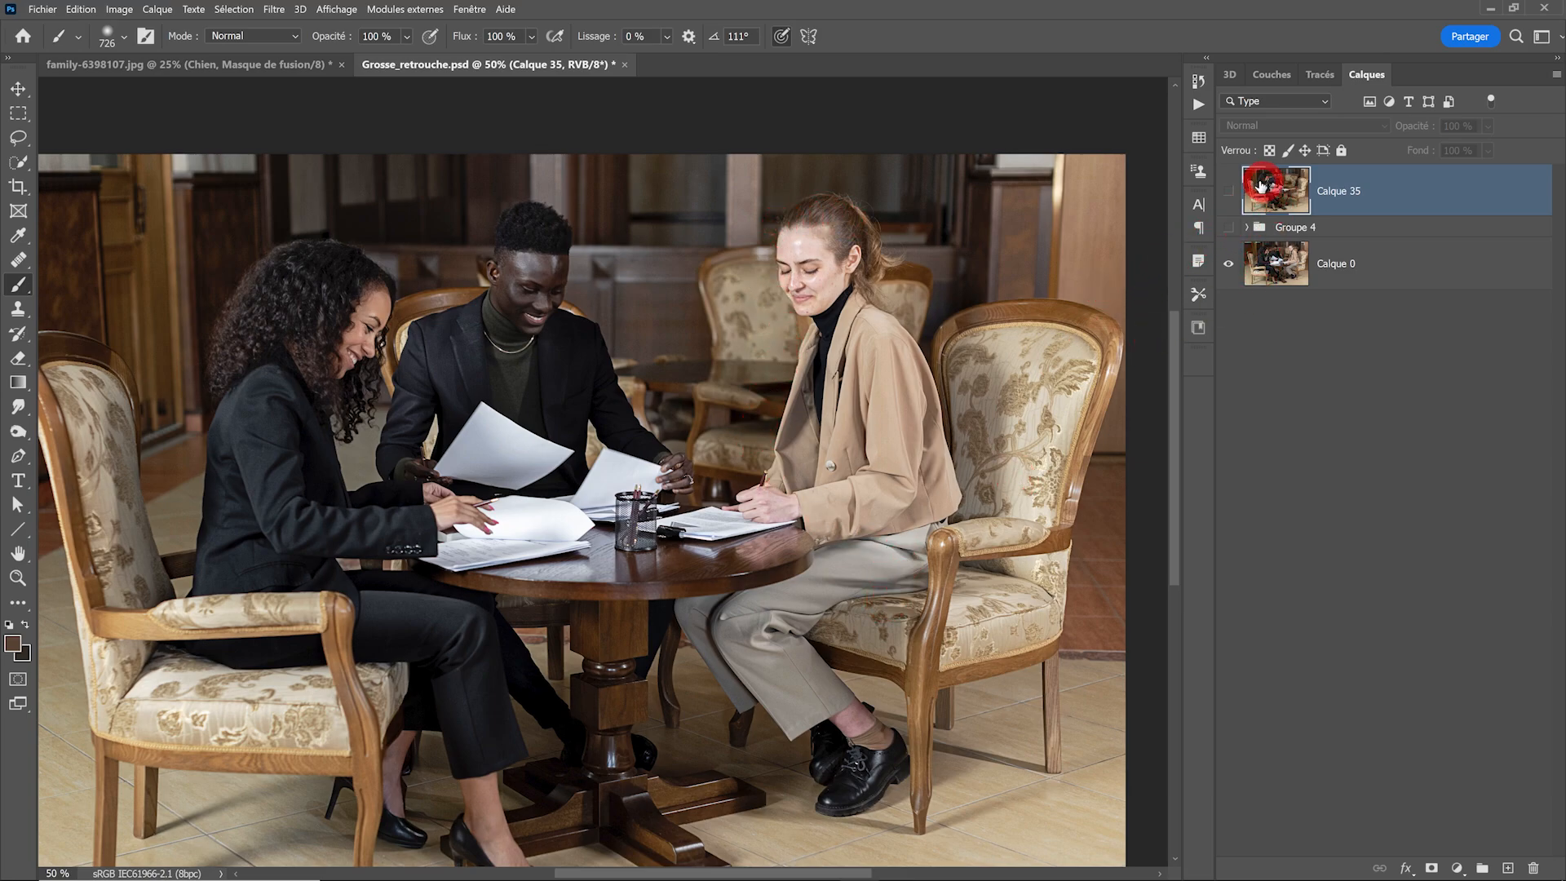
click(1229, 193)
alt+click(983, 374)
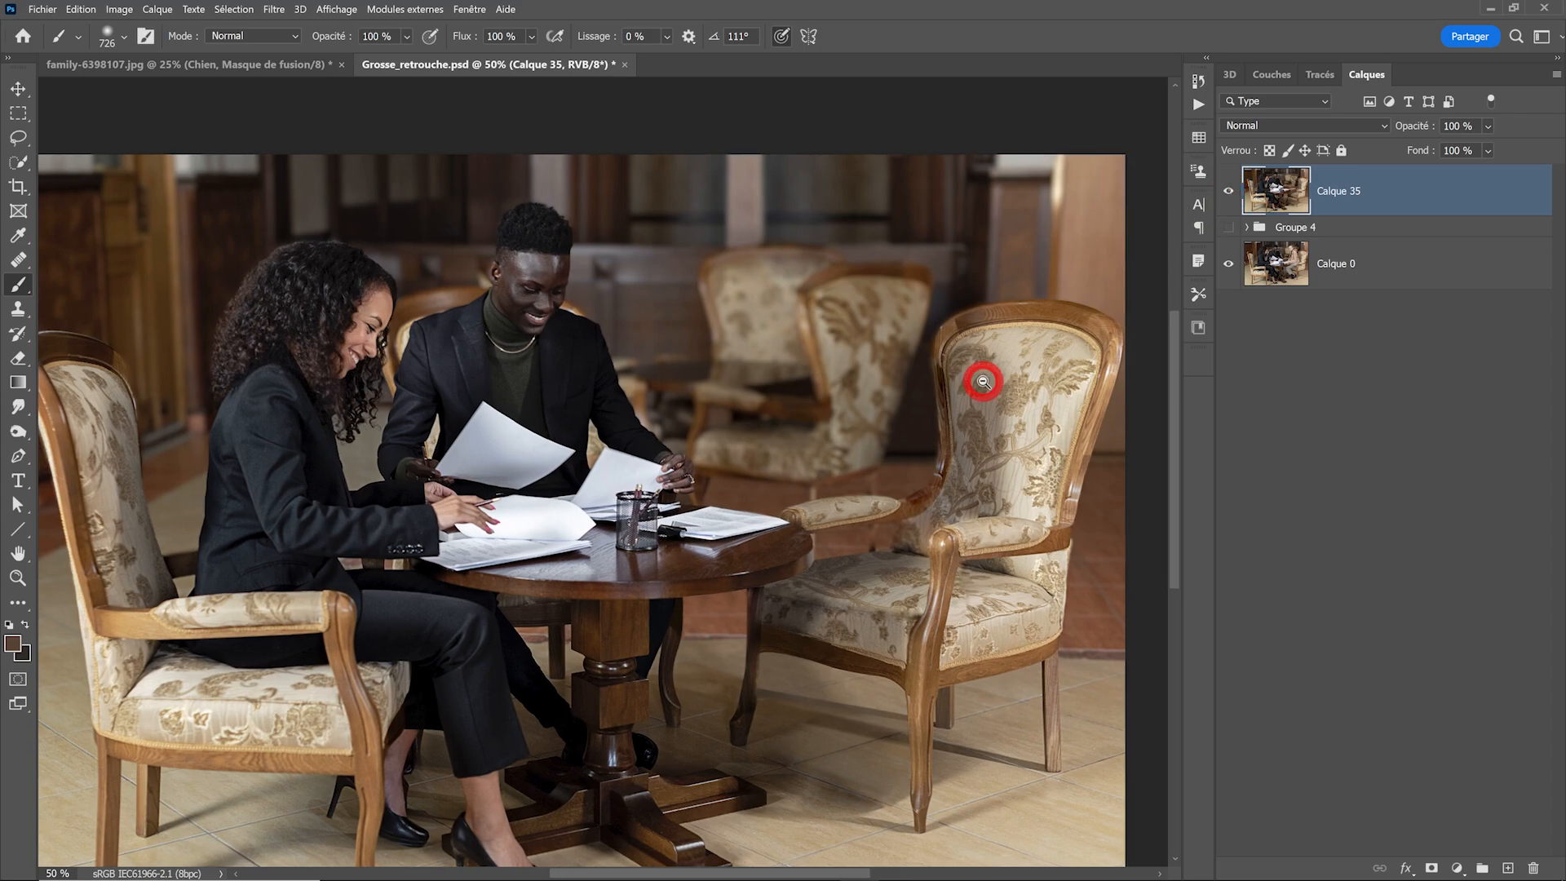